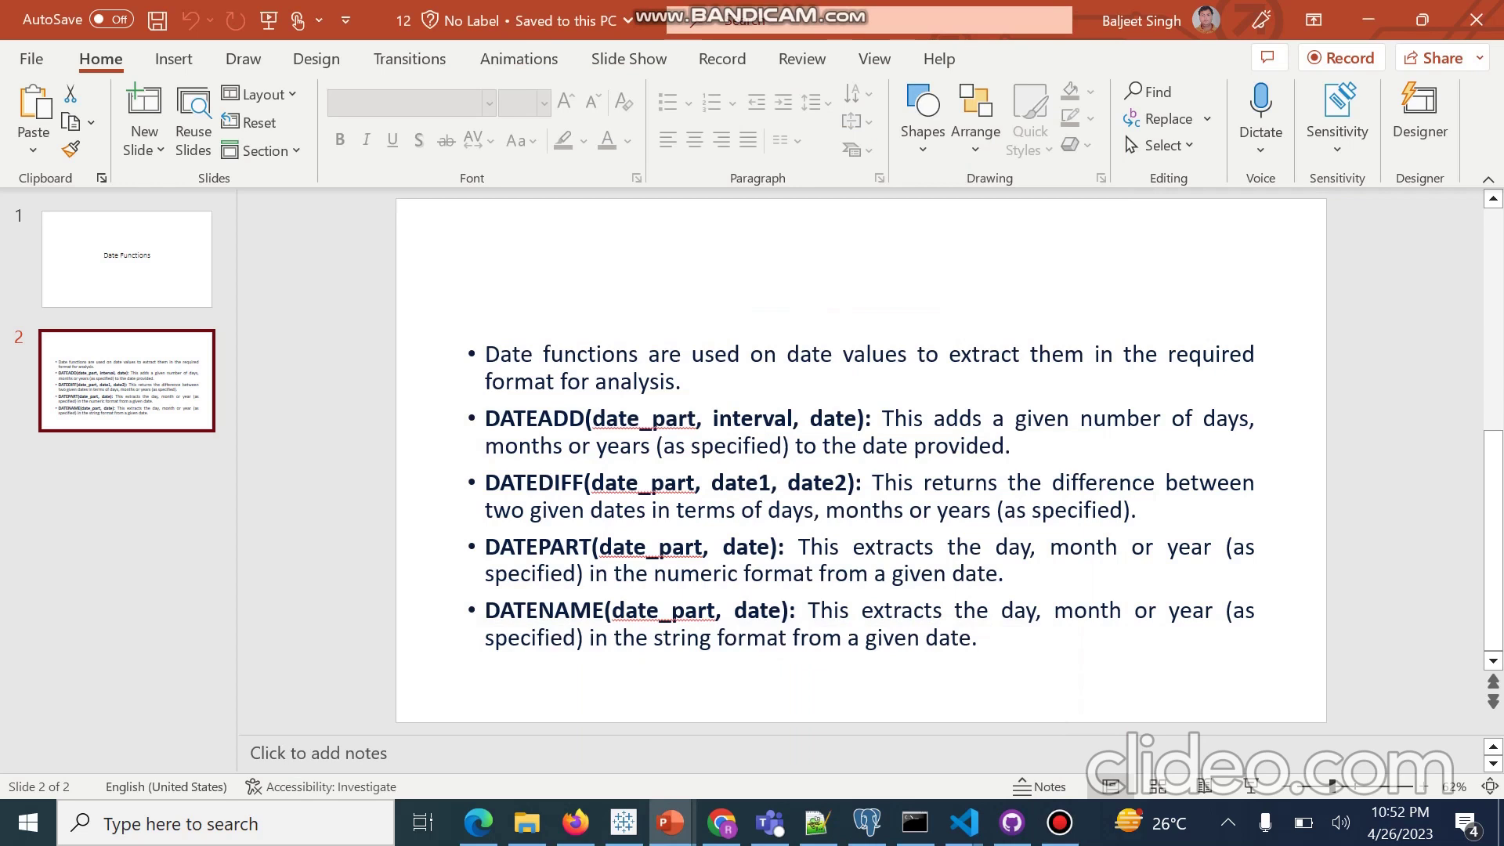
Step: Switch from the date functions slides to Tableau Public and open Sheet 1
{"action": "left_click", "coordinate": [126, 259]}
{"action": "left_click", "coordinate": [127, 380]}
{"action": "left_click", "coordinate": [624, 822]}
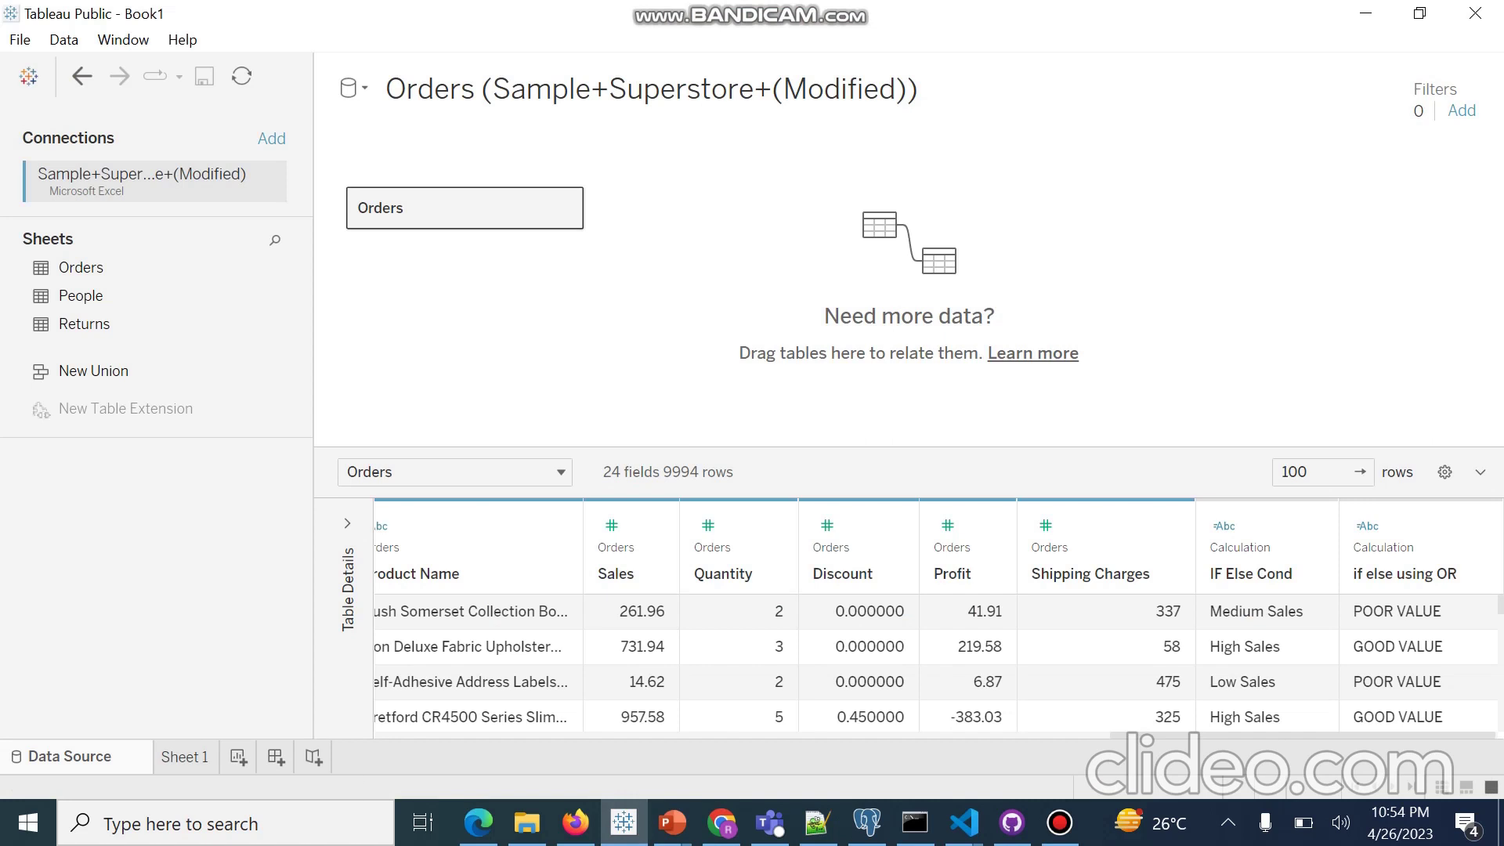
{"action": "left_click", "coordinate": [184, 756]}
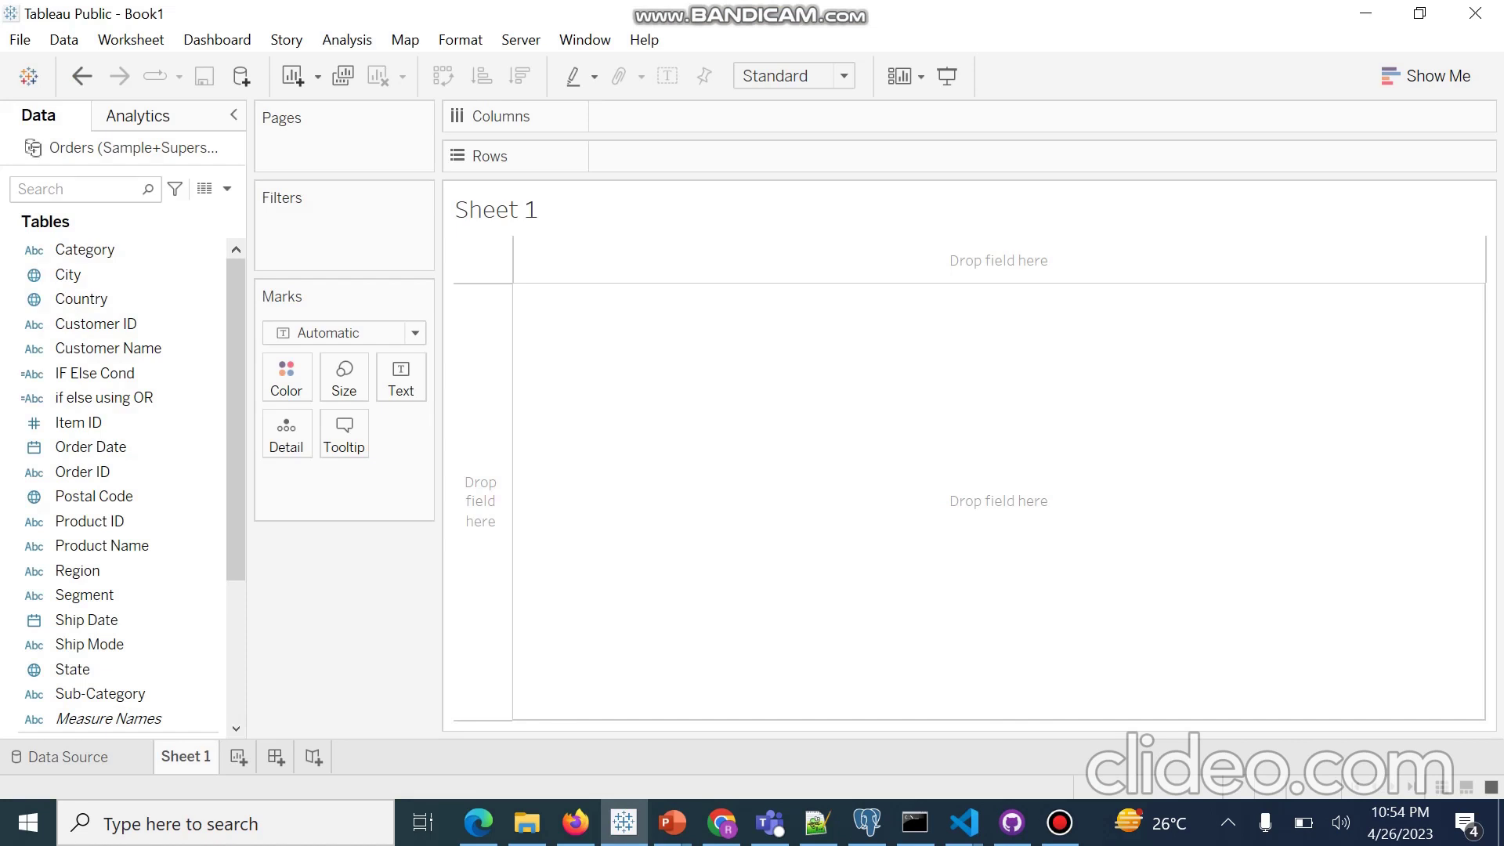
Step: Add the Order Date field to Rows on the empty worksheet
{"action": "left_click", "coordinate": [69, 274]}
{"action": "left_click", "coordinate": [90, 447]}
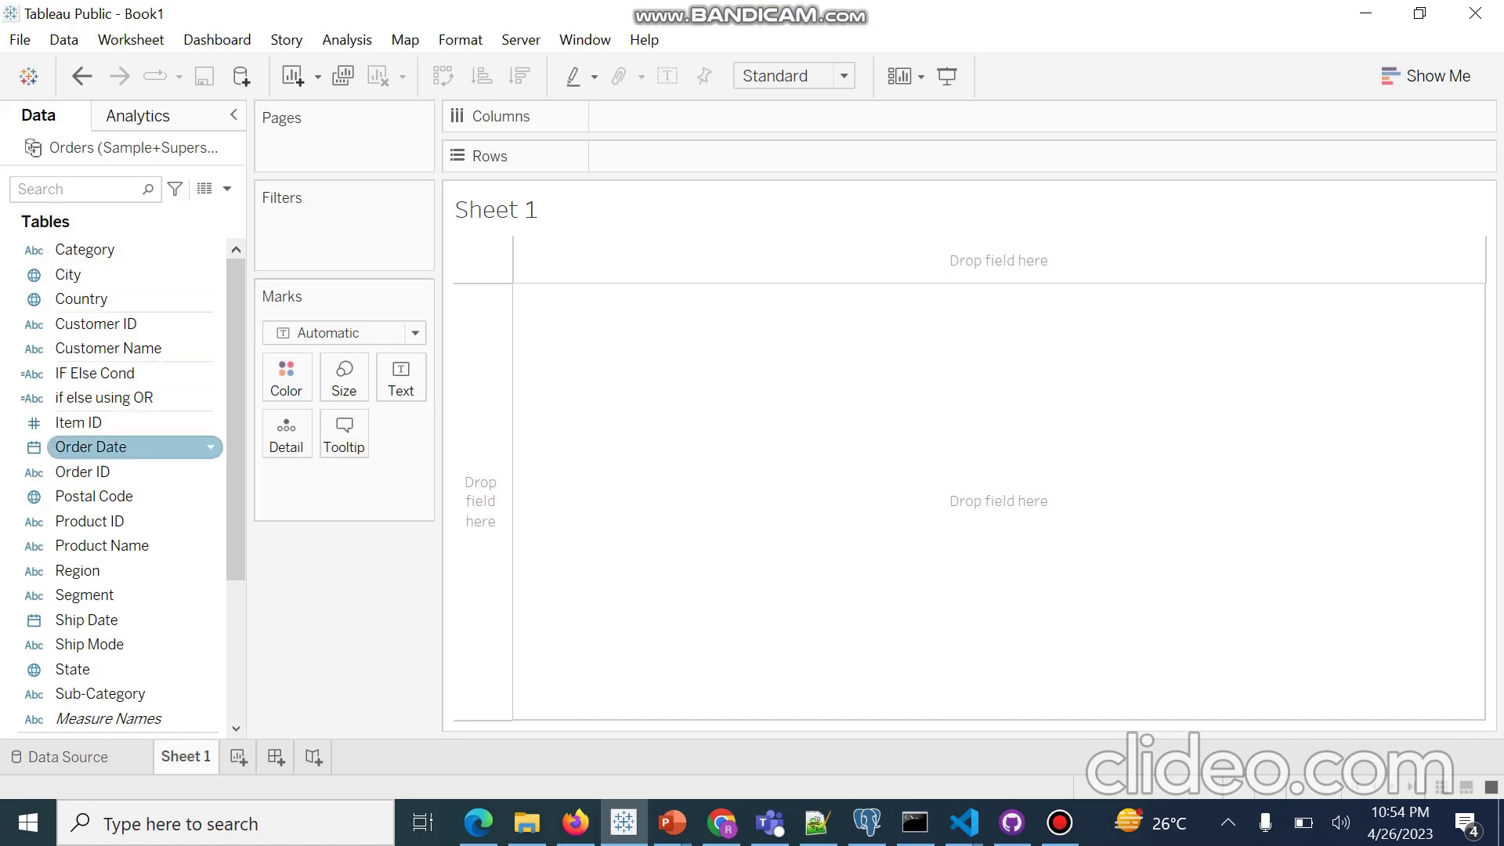
{"action": "left_click_drag", "start_coordinate": [91, 447], "coordinate": [642, 152]}
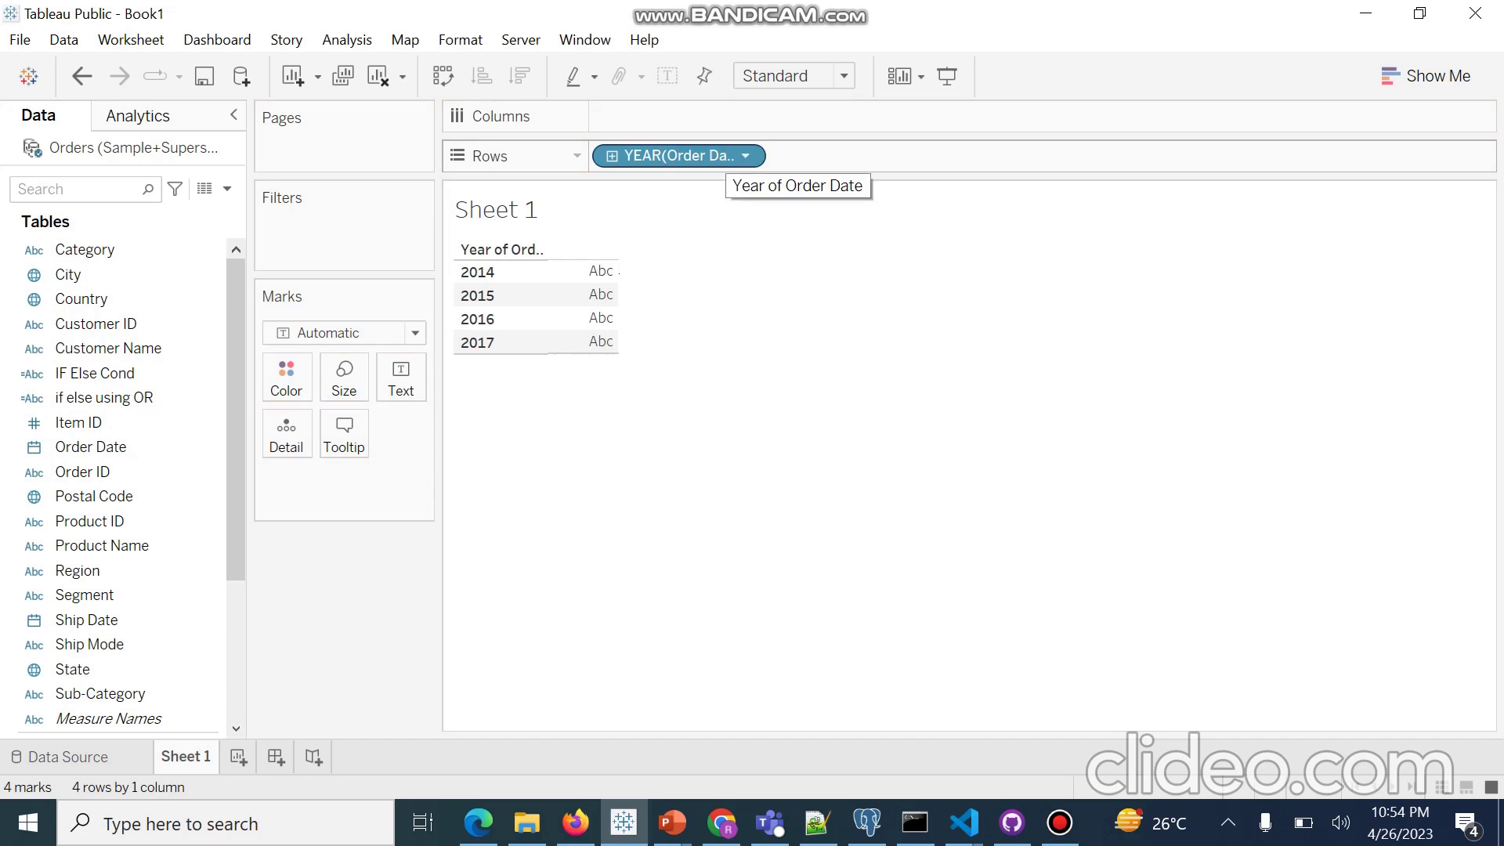
{"action": "left_click", "coordinate": [745, 155]}
{"action": "left_click", "coordinate": [745, 156]}
{"action": "left_click", "coordinate": [745, 156]}
{"action": "left_click", "coordinate": [638, 141]}
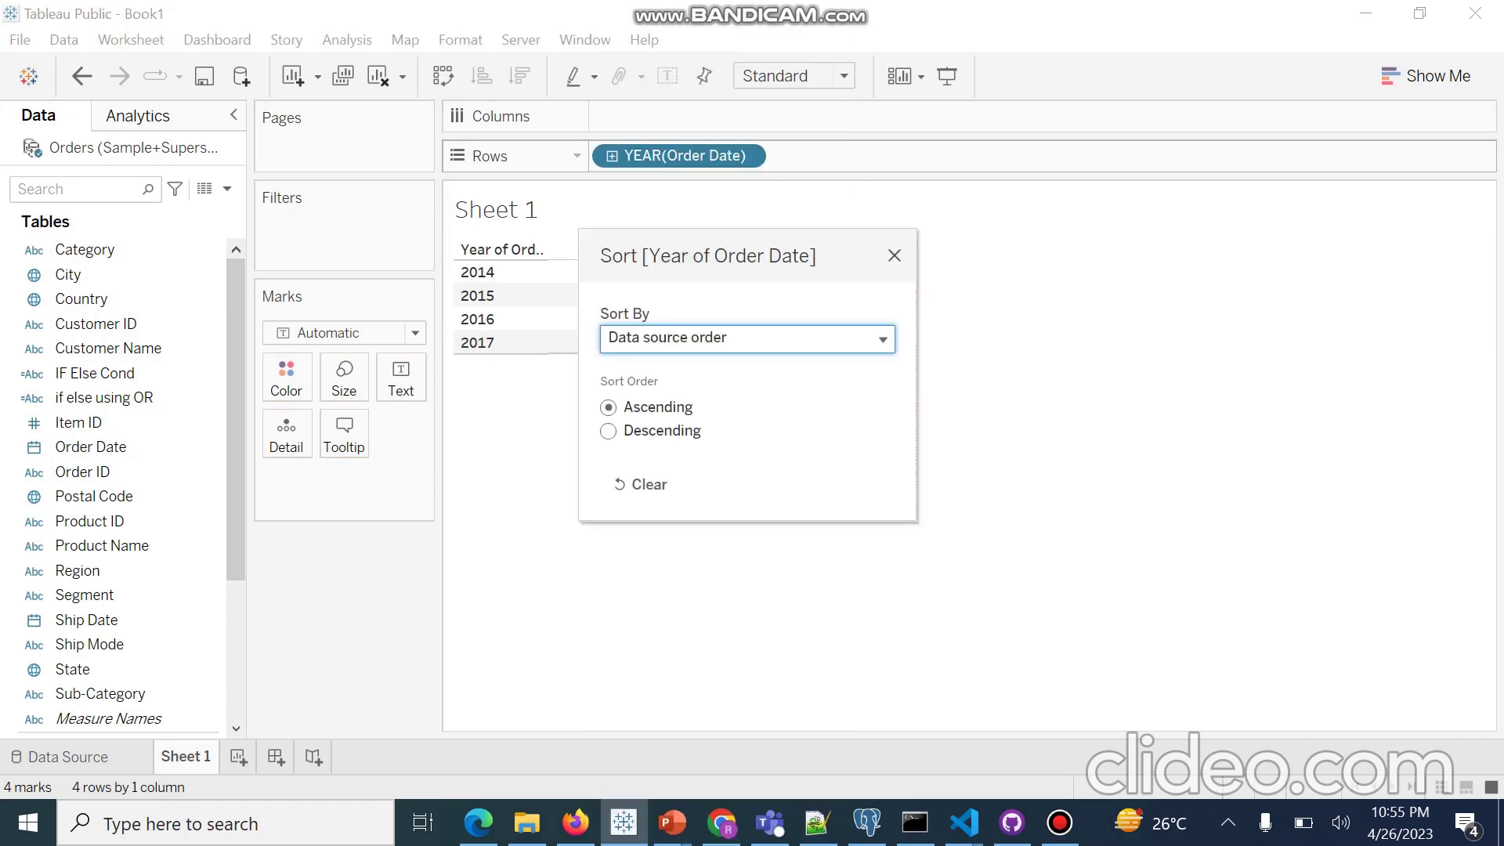
{"action": "key", "text": "Escape"}
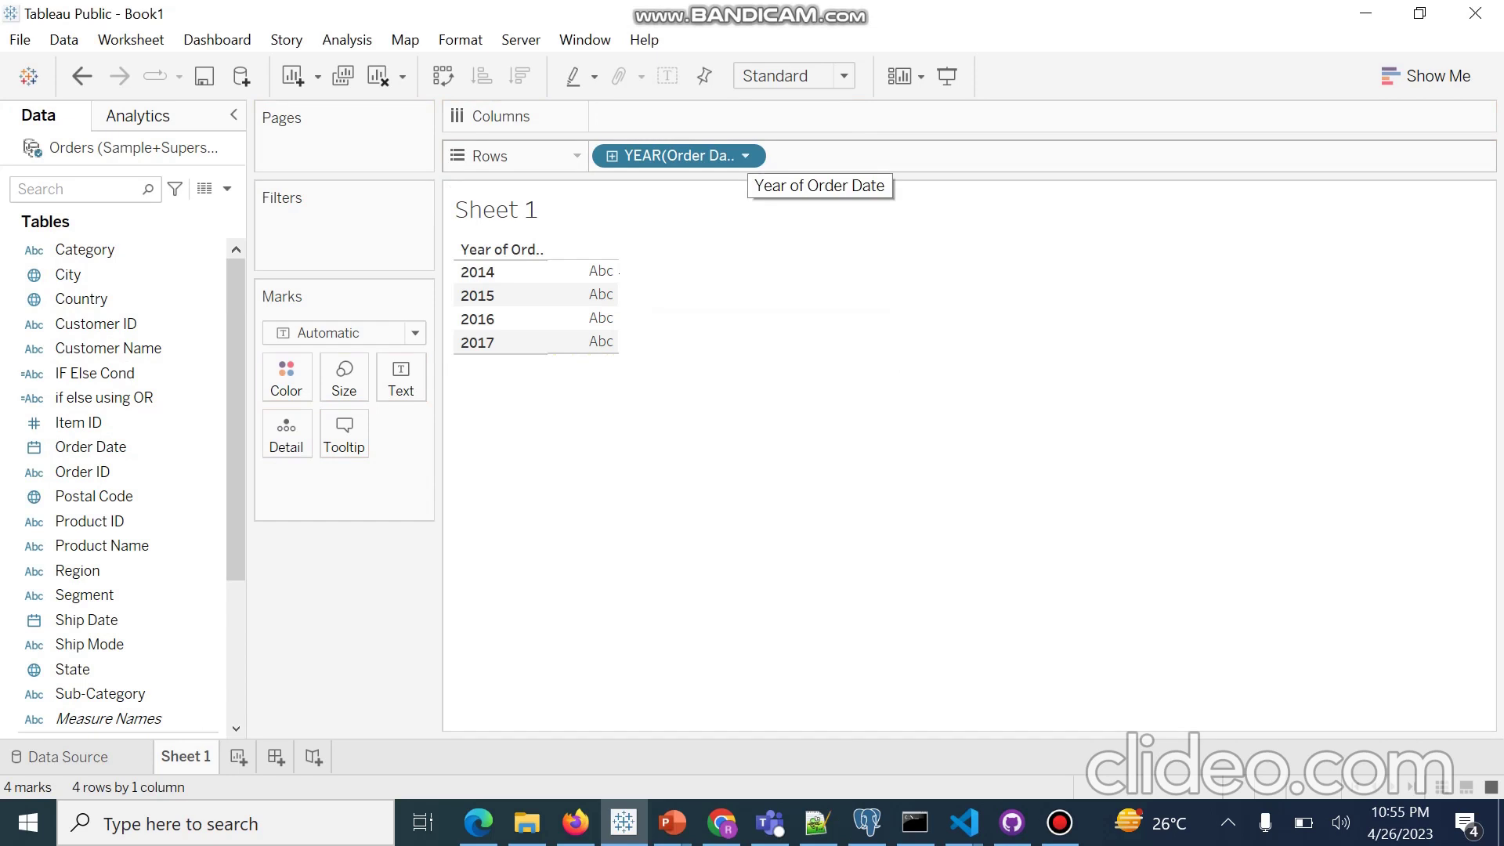
Step: Show Order Date on Rows as the full day date (May 8, 2015 format) and make it discrete
{"action": "left_click", "coordinate": [745, 155]}
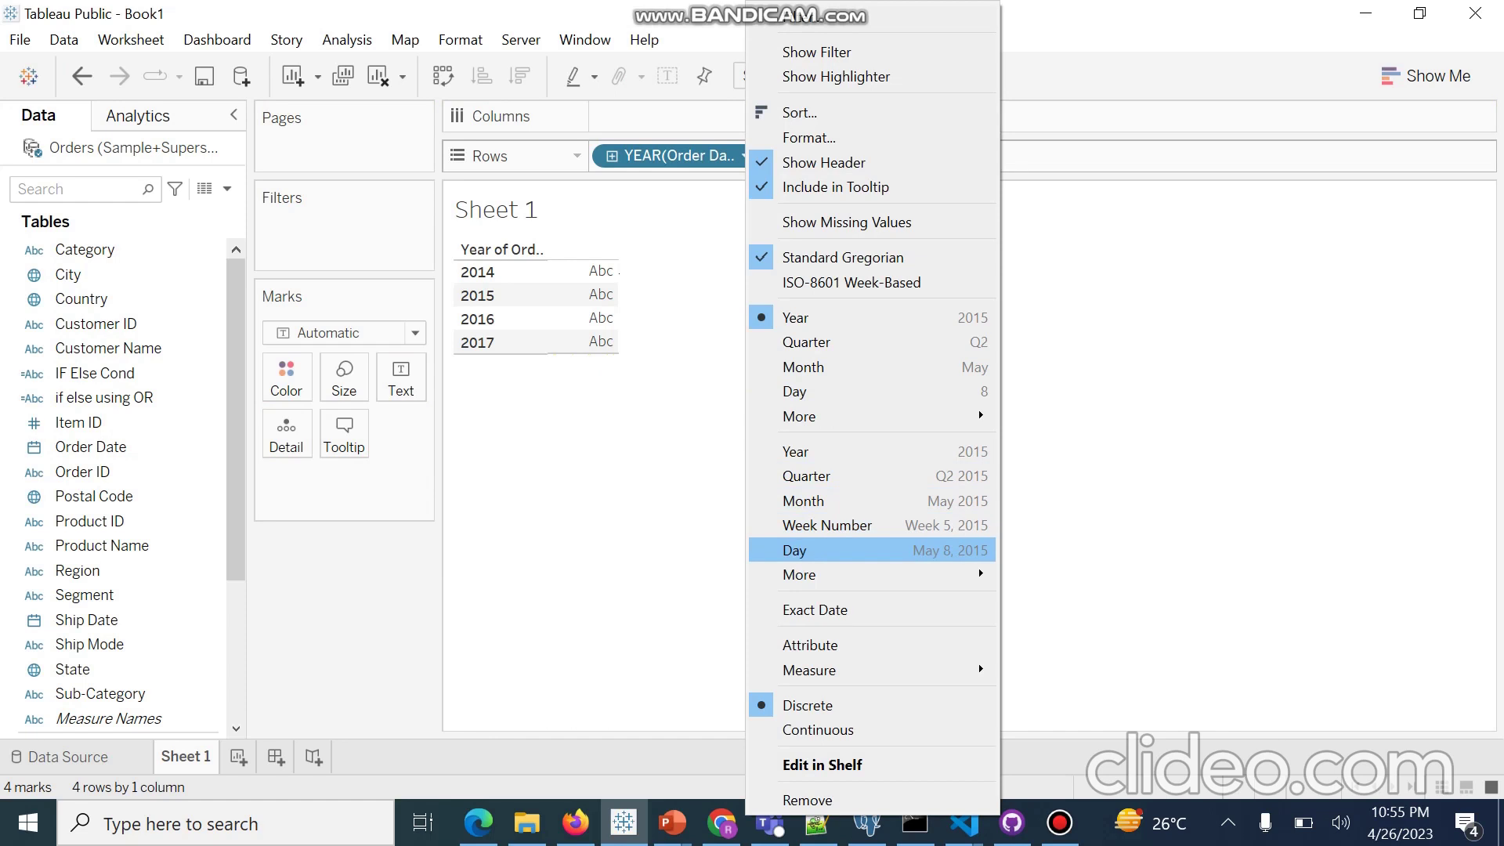
{"action": "left_click", "coordinate": [979, 558]}
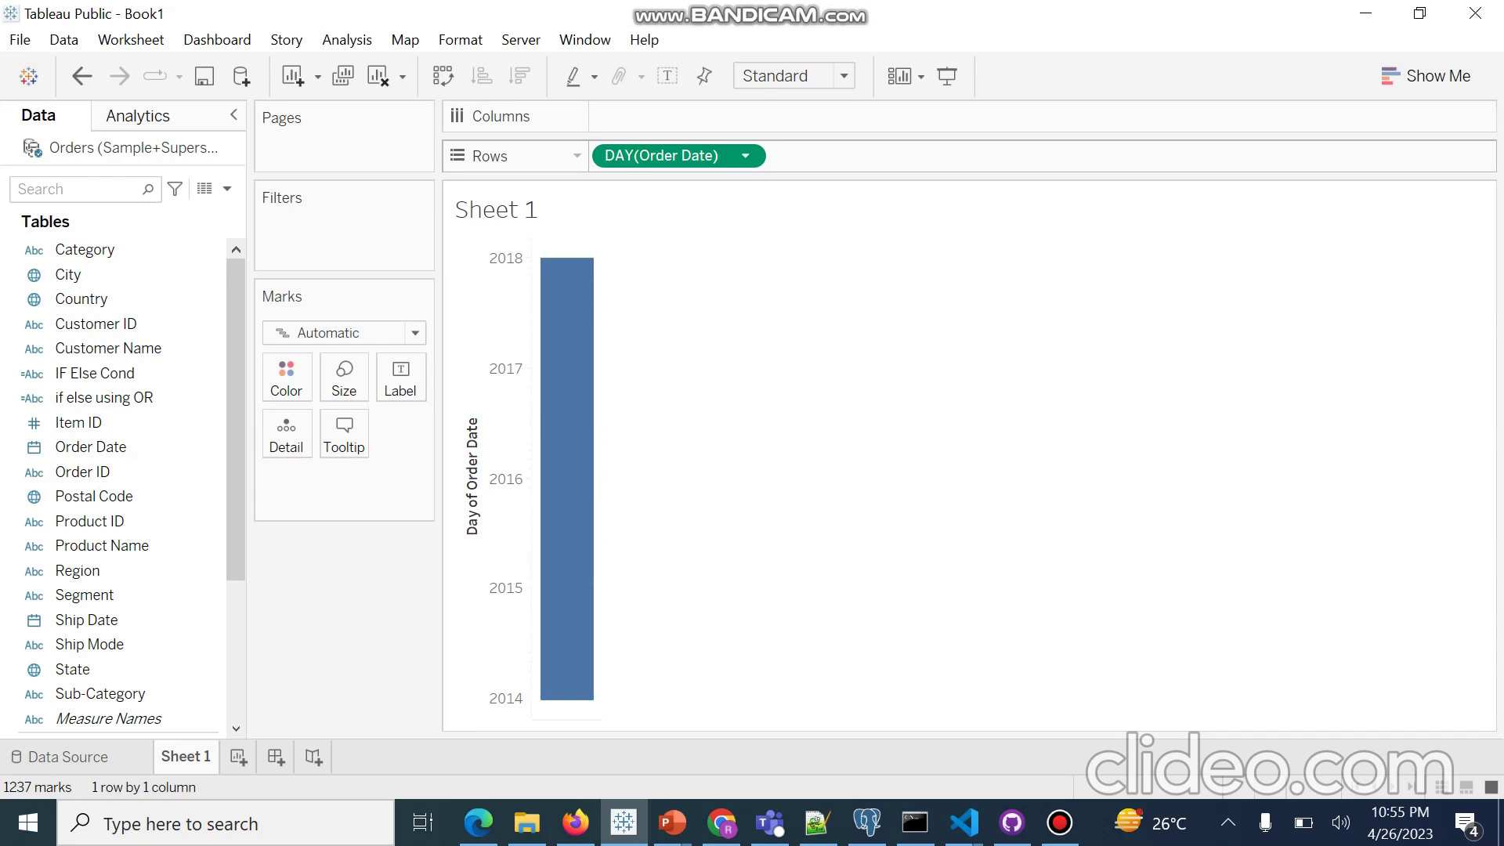
{"action": "left_click", "coordinate": [745, 155]}
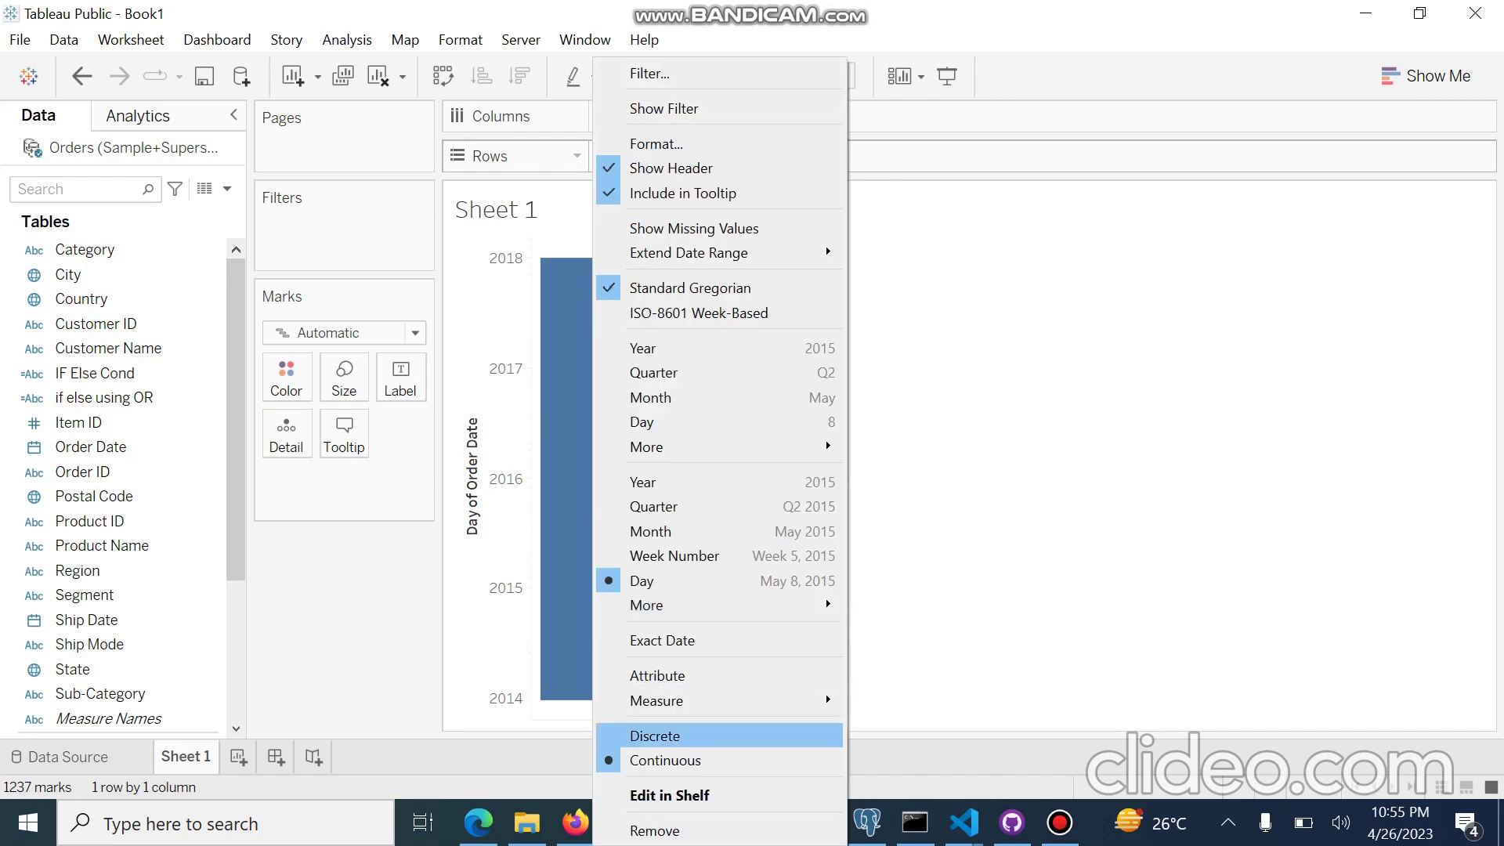
{"action": "left_click", "coordinate": [658, 736]}
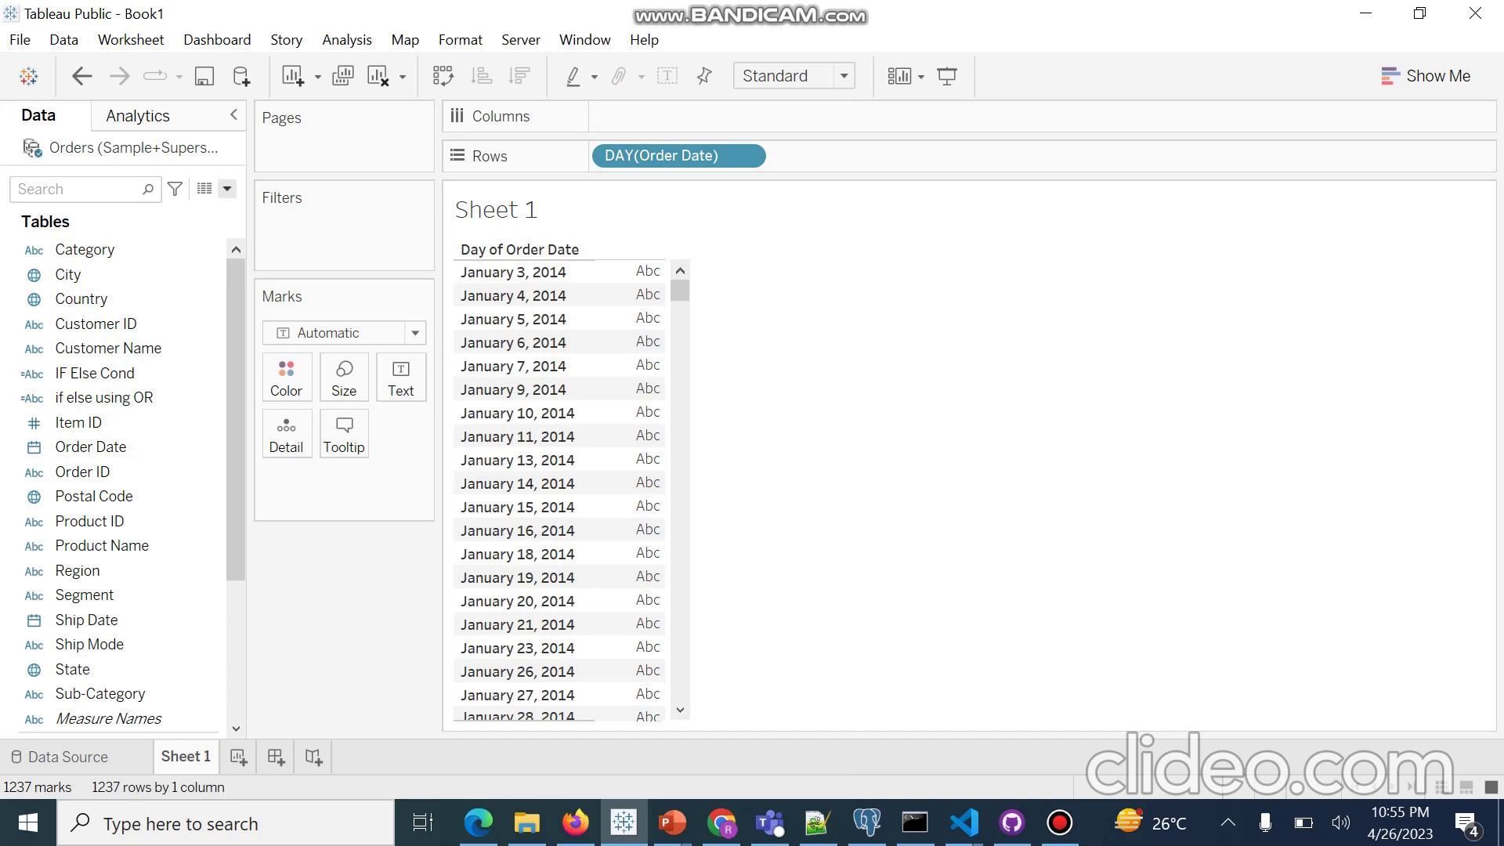
Step: Create a new calculated field and name it Datadd_day
{"action": "left_click", "coordinate": [226, 189]}
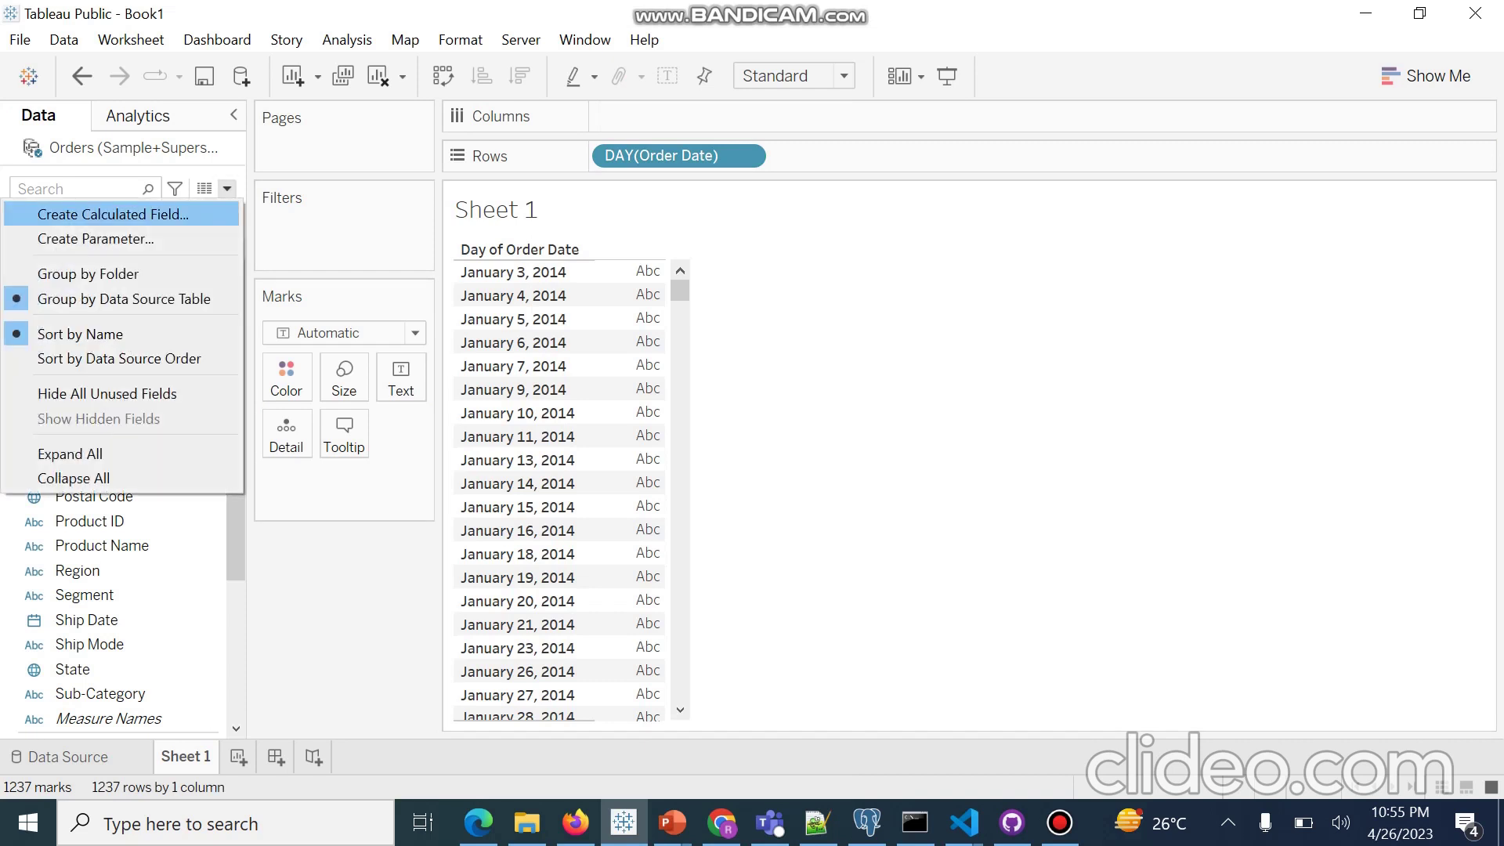
{"action": "left_click", "coordinate": [102, 212]}
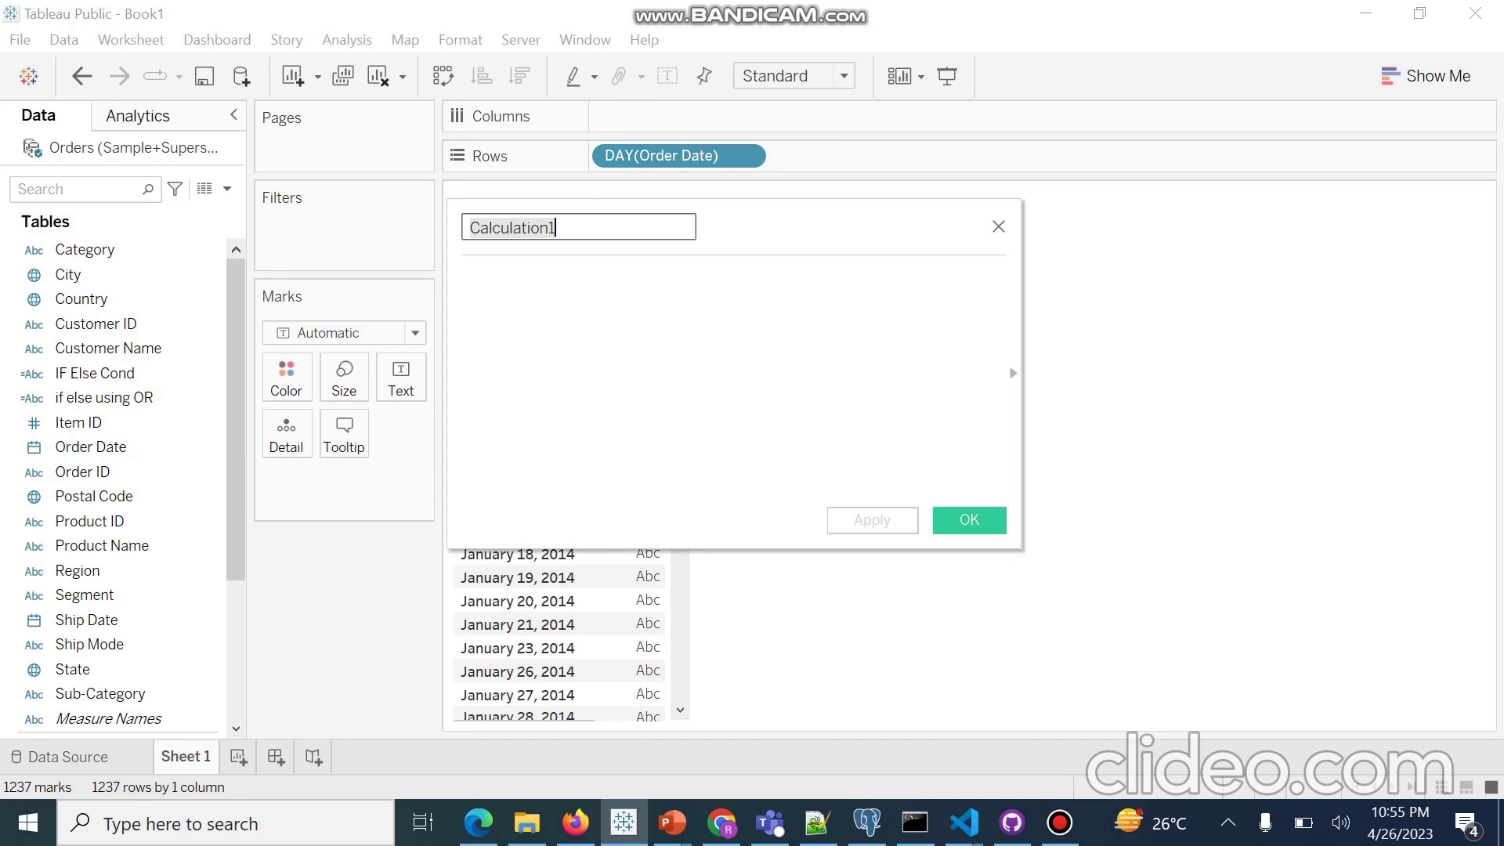
{"action": "left_click", "coordinate": [527, 227]}
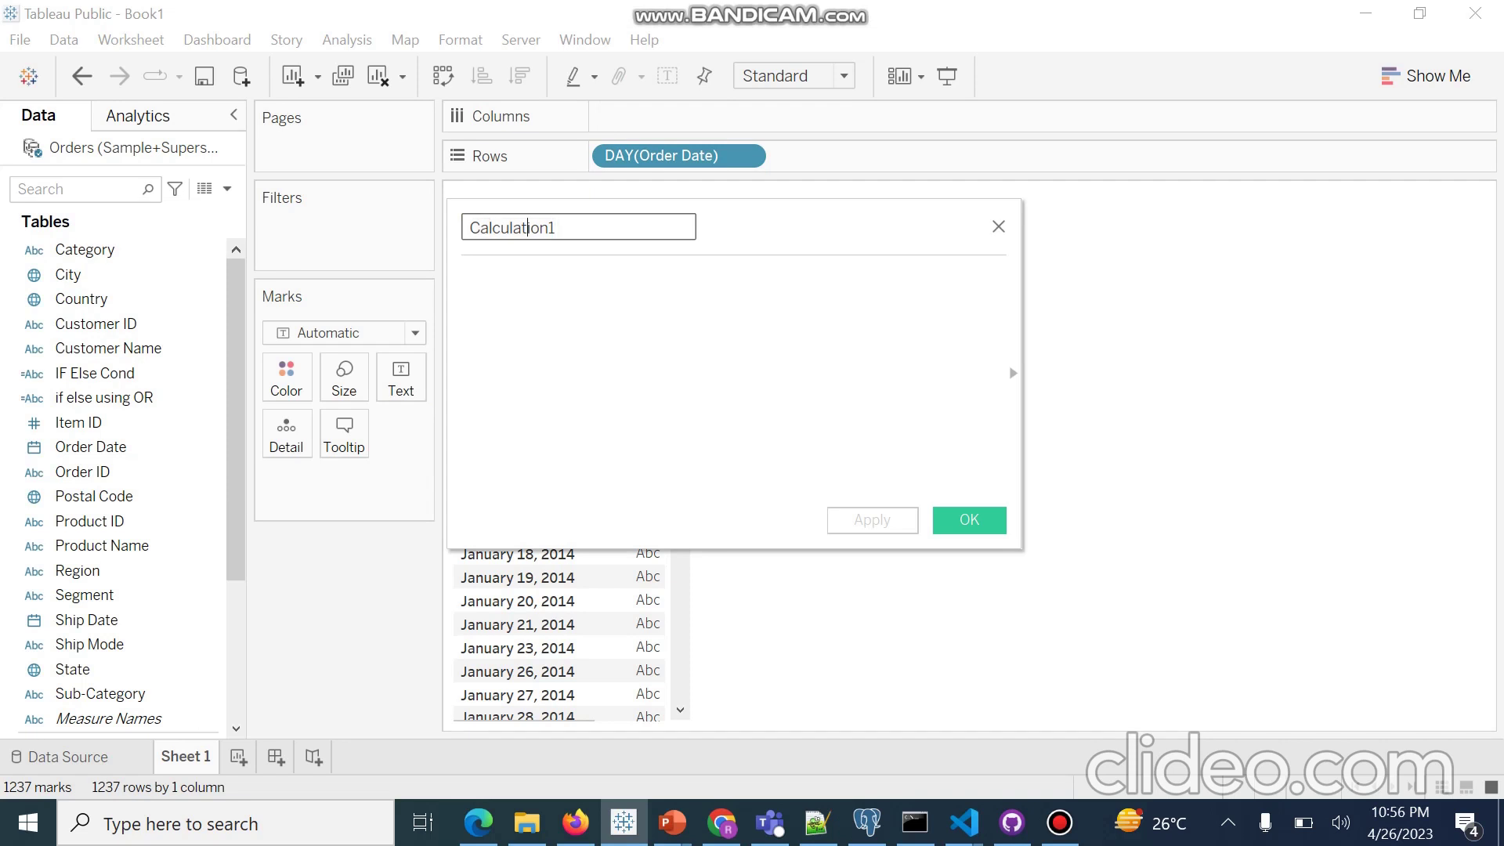
{"action": "key", "text": "BackSpace"}
{"action": "key", "text": "BackSpace"}
{"action": "key", "text": "BackSpace"}
{"action": "key", "text": "BackSpace"}
{"action": "key", "text": "BackSpace"}
{"action": "key", "text": "BackSpace"}
{"action": "key", "text": "BackSpace"}
{"action": "key", "text": "BackSpace"}
{"action": "key", "text": "BackSpace"}
{"action": "key", "text": "BackSpace"}
{"action": "key", "text": "BackSpace"}
{"action": "key", "text": "BackSpace"}
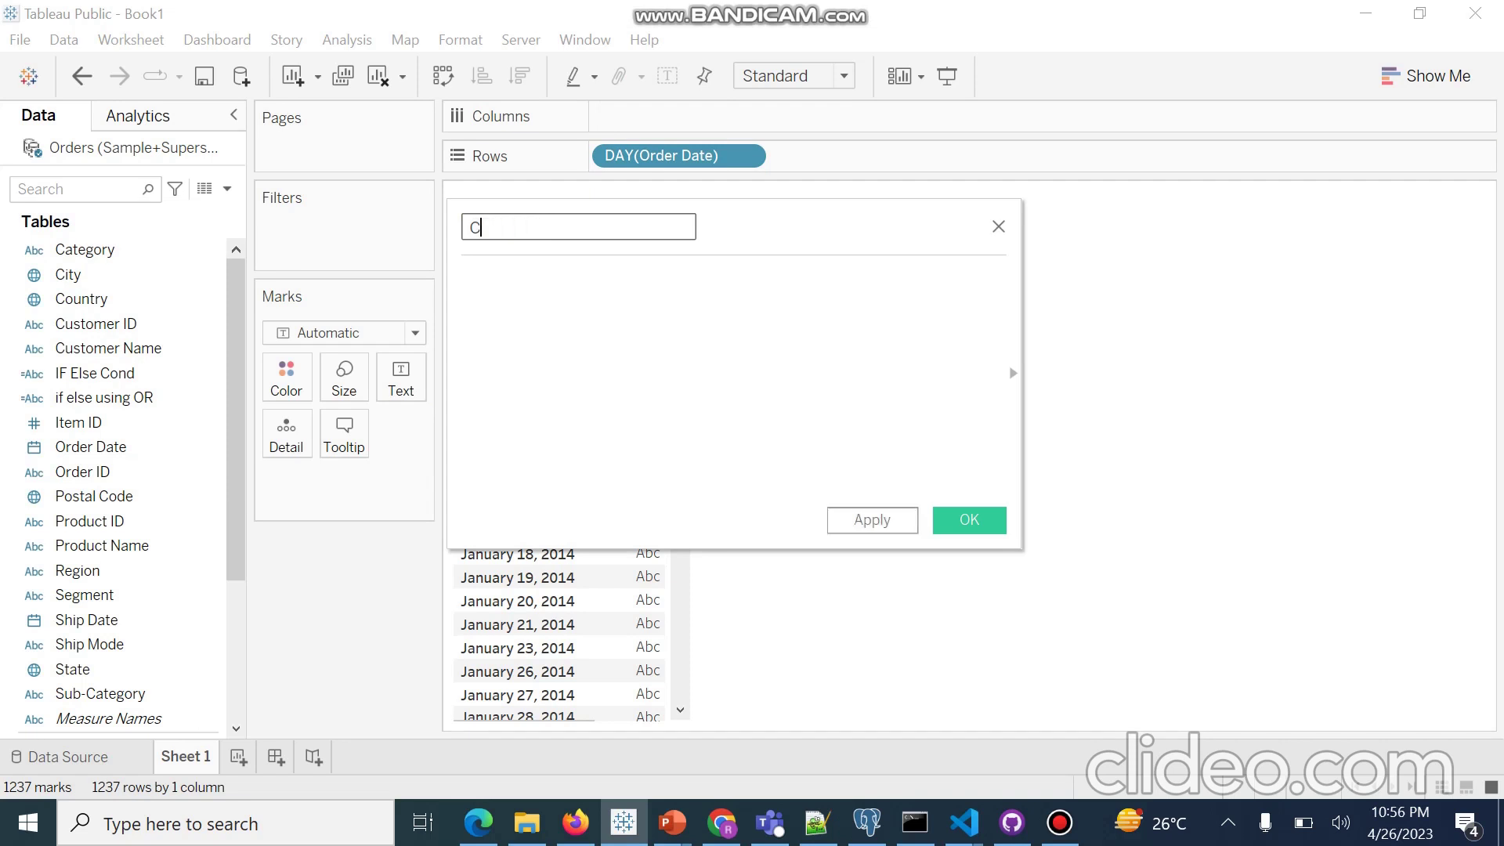
{"action": "type", "text": "Datadd_day"}
Step: Define the calculation as DATEADD("day",3,[Order Date]), then apply it and close the editor
{"action": "left_click", "coordinate": [464, 279]}
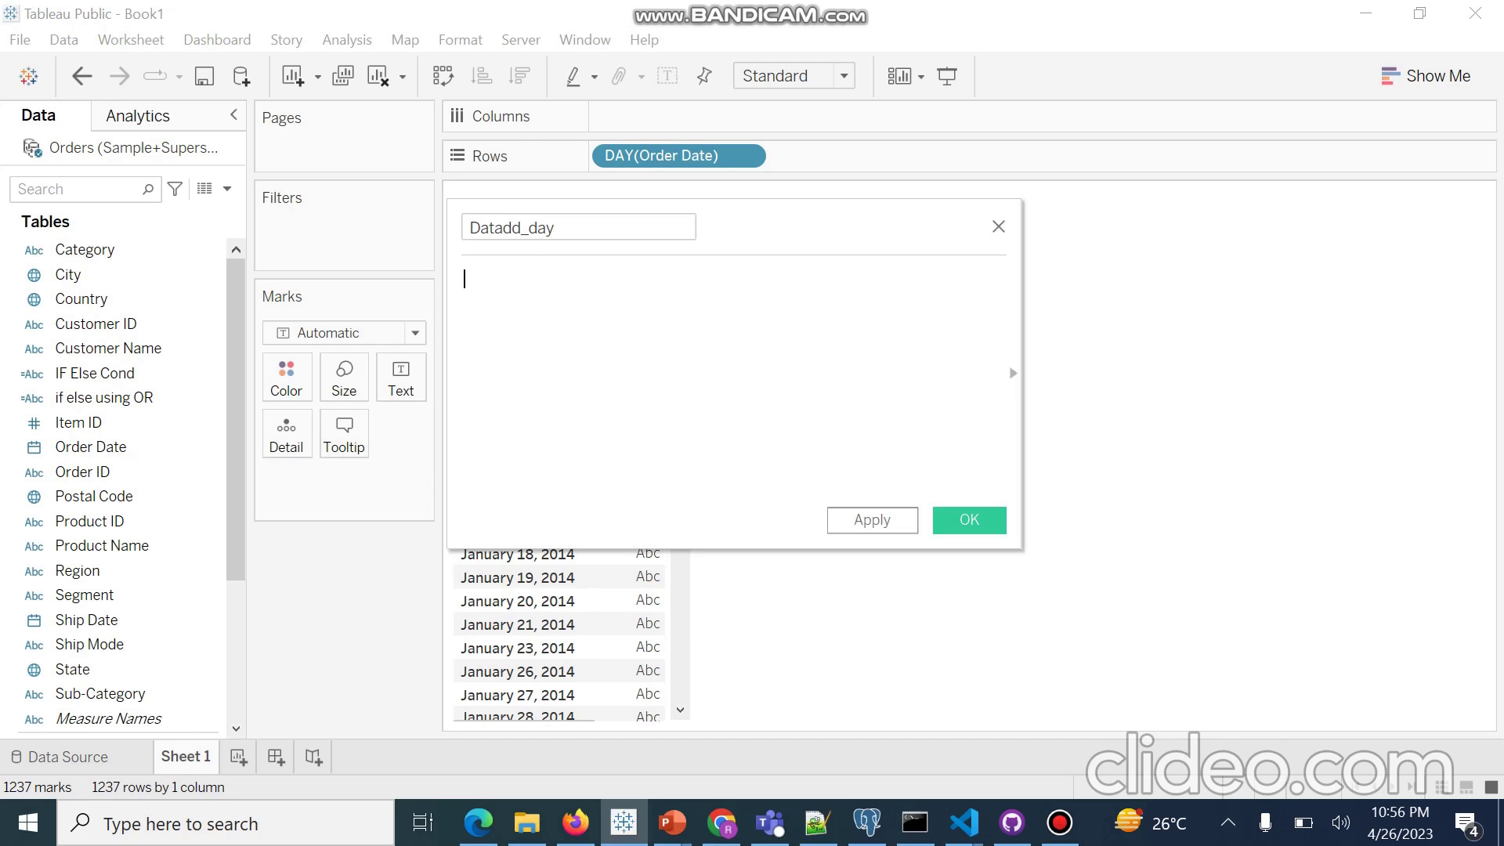
{"action": "type", "text": "Da"}
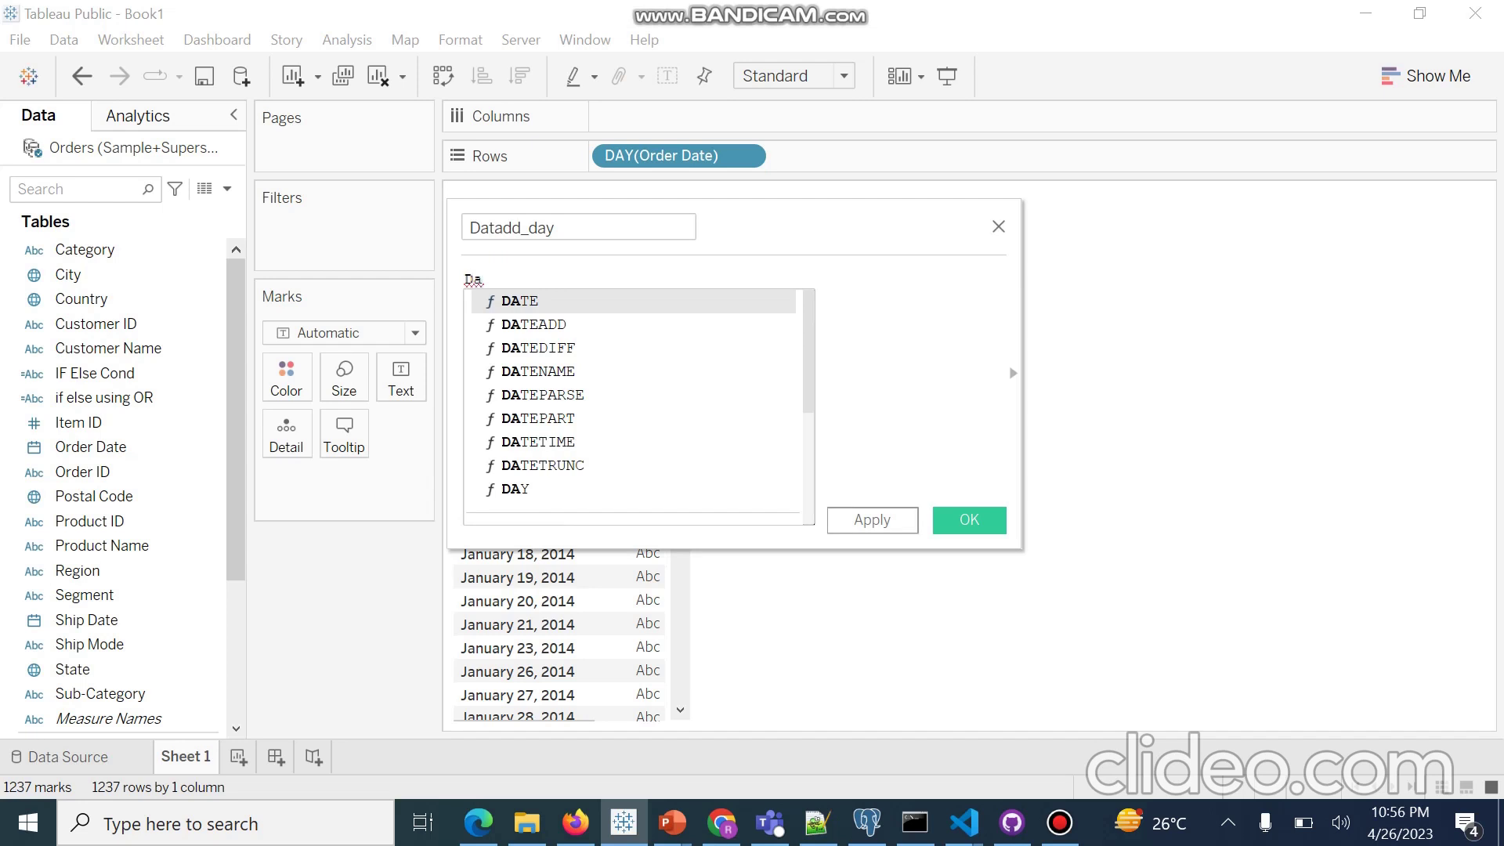
{"action": "key", "text": "Down"}
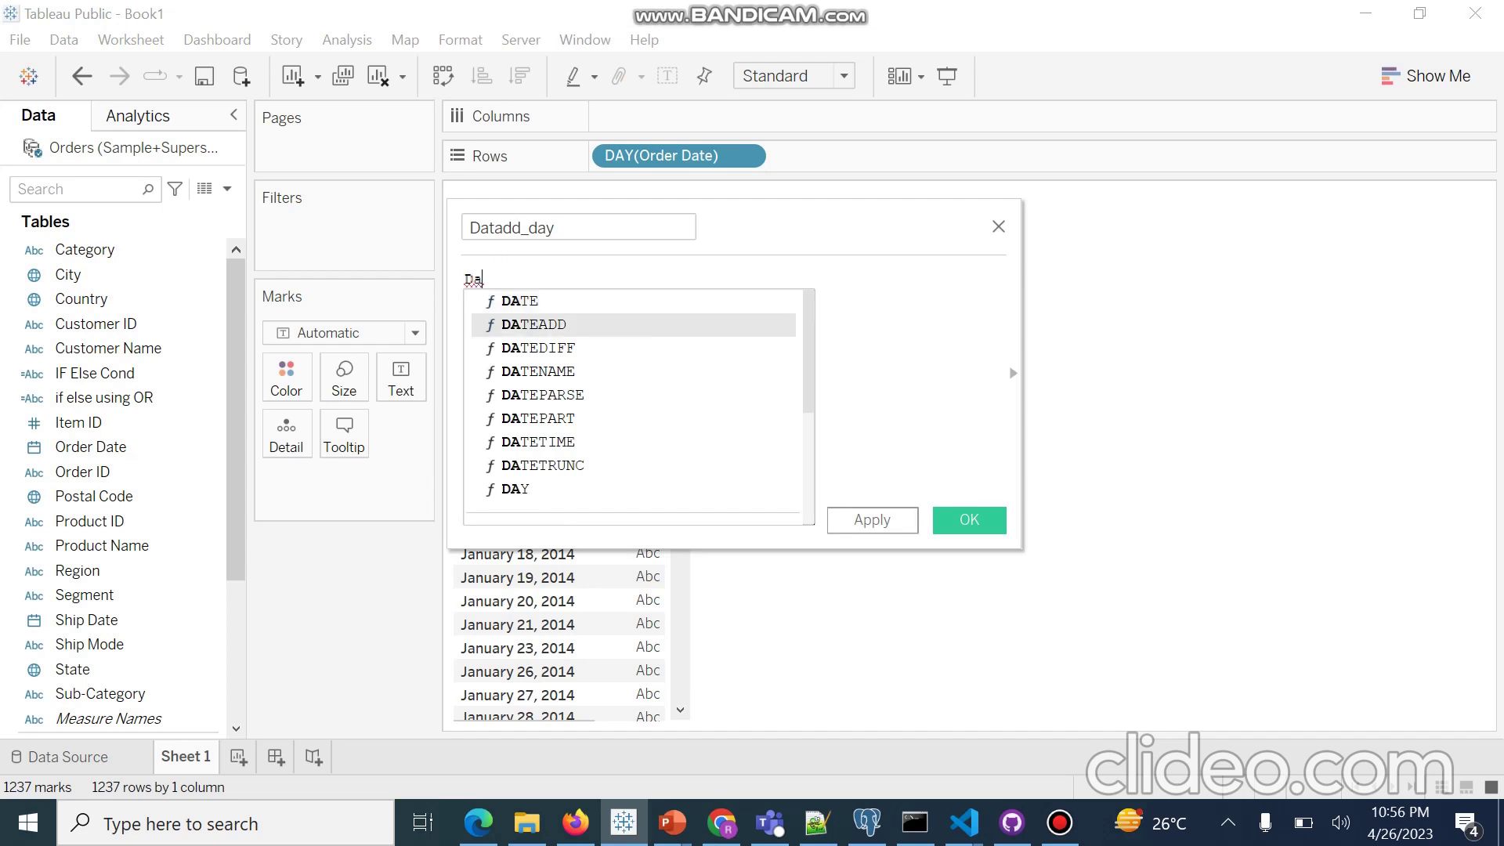
{"action": "key", "text": "Return"}
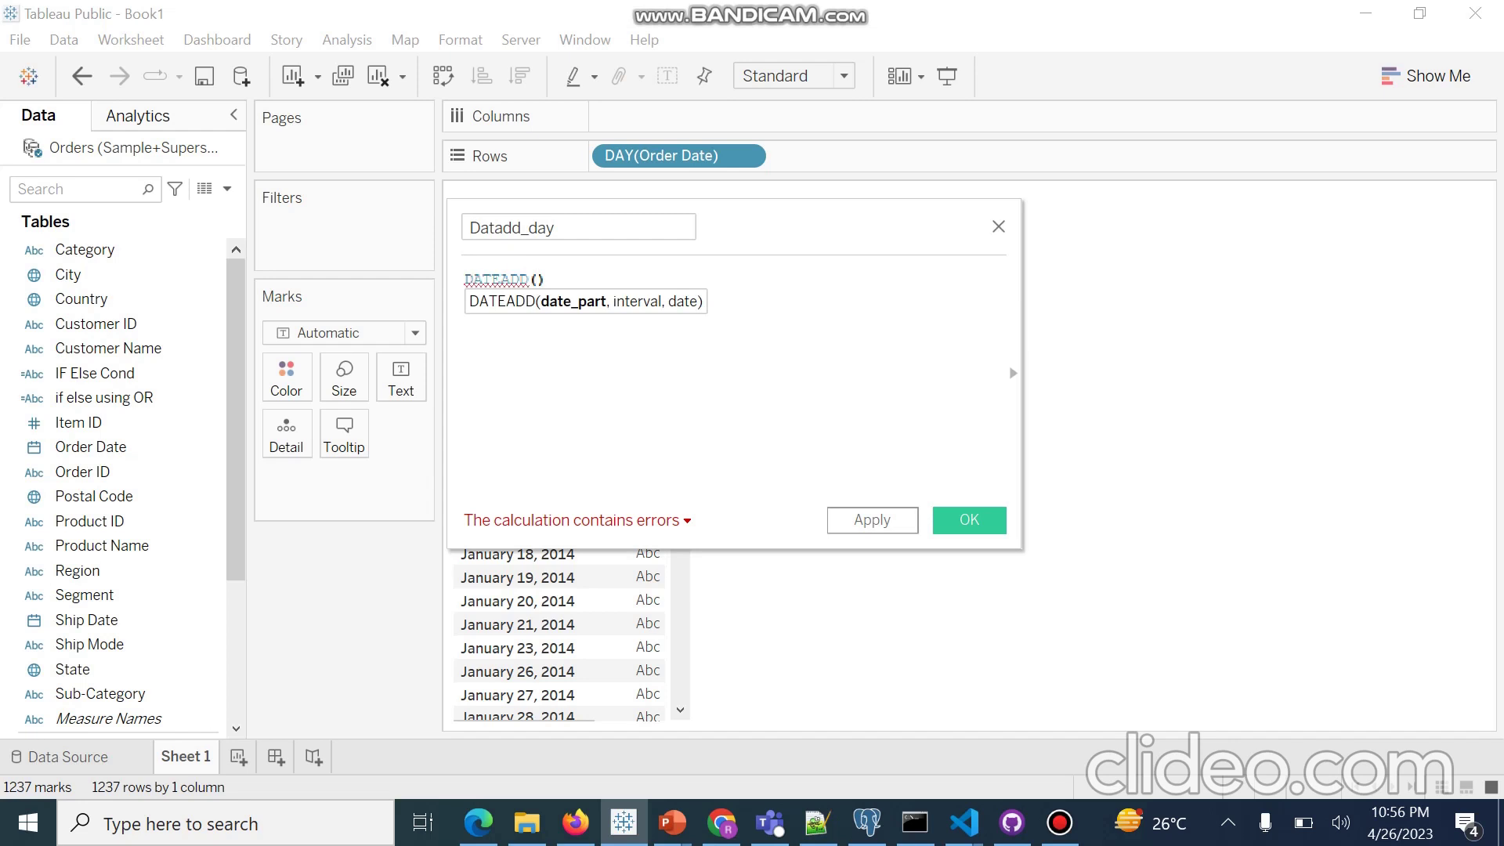
{"action": "type", "text": "\"day\",3"}
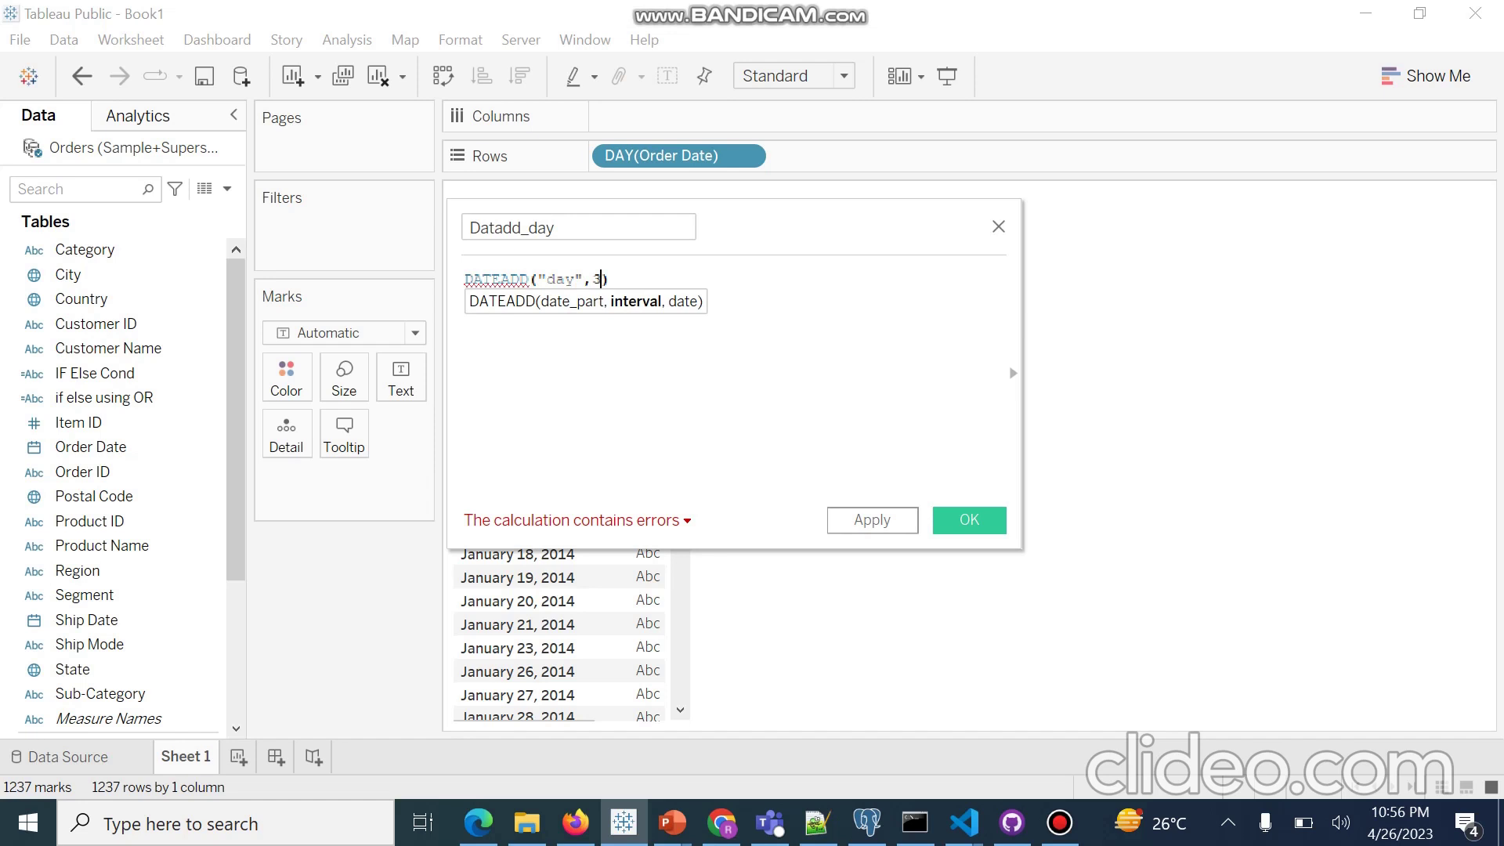
{"action": "type", "text": ","}
{"action": "key", "text": "BackSpace"}
{"action": "type", "text": ","}
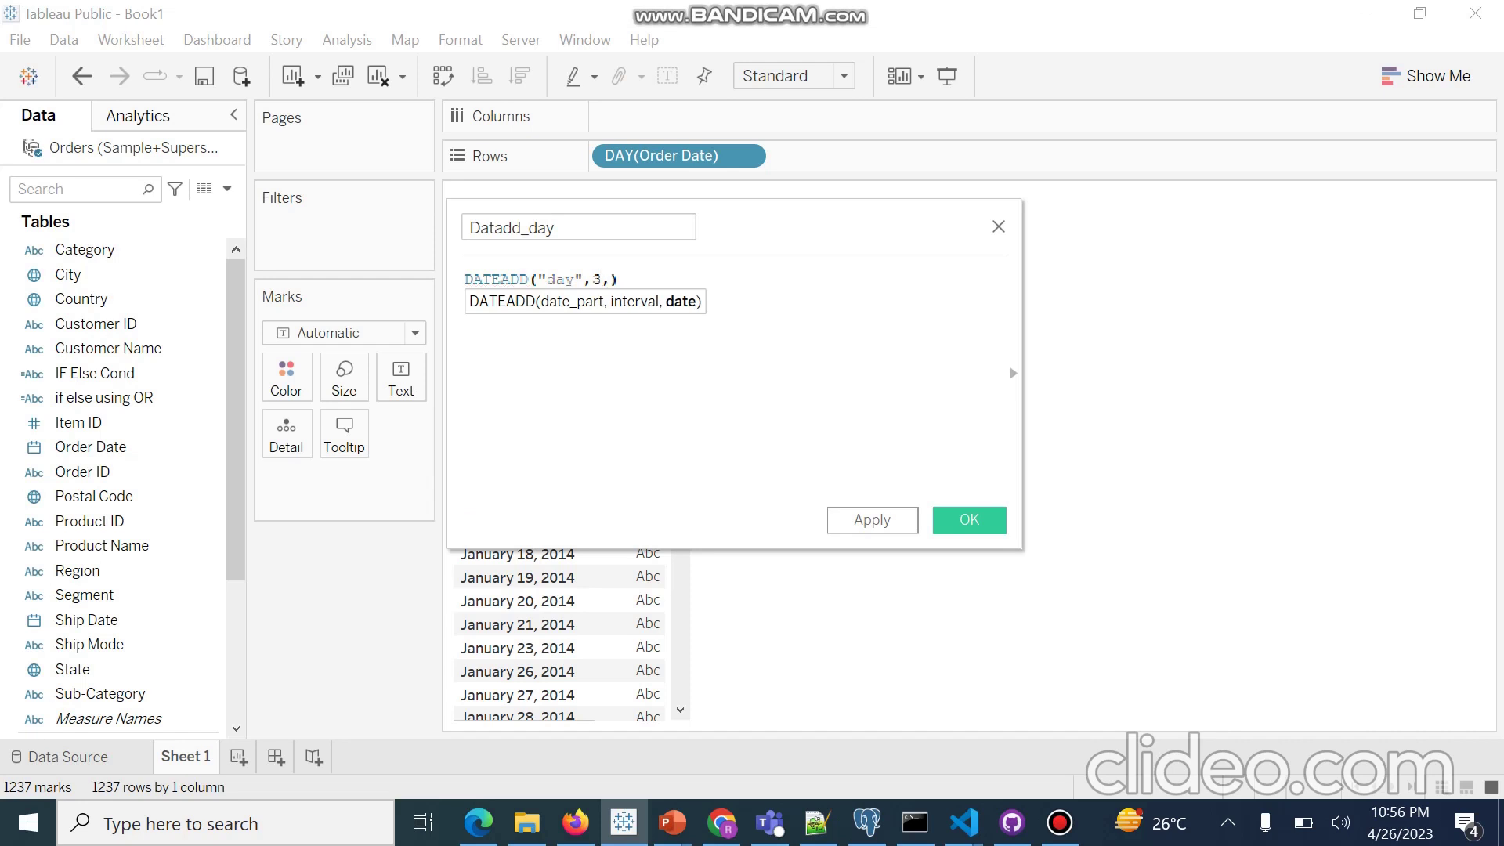
{"action": "type", "text": "o"}
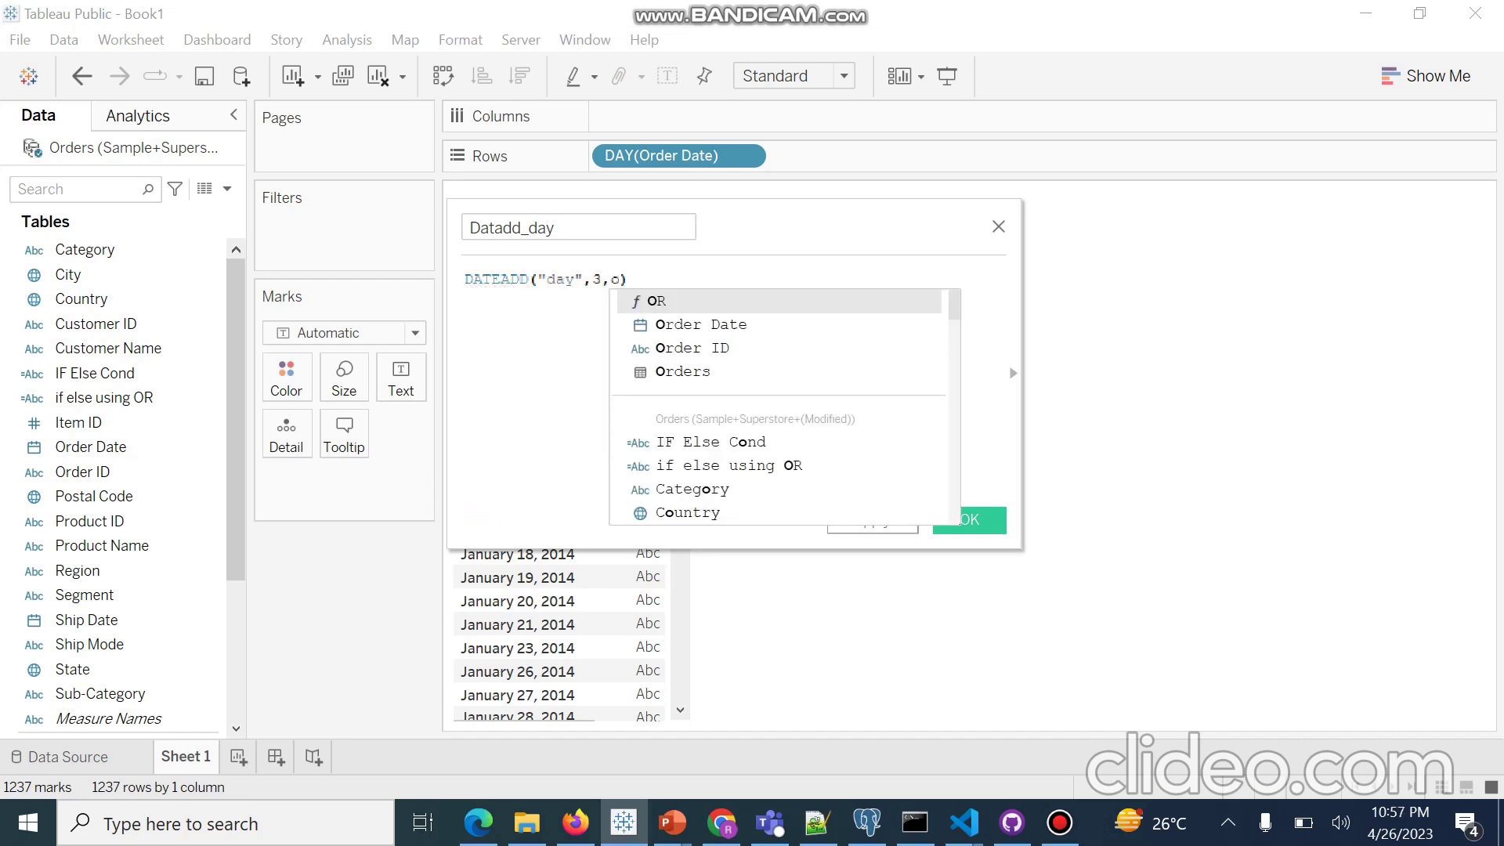
{"action": "key", "text": "Down"}
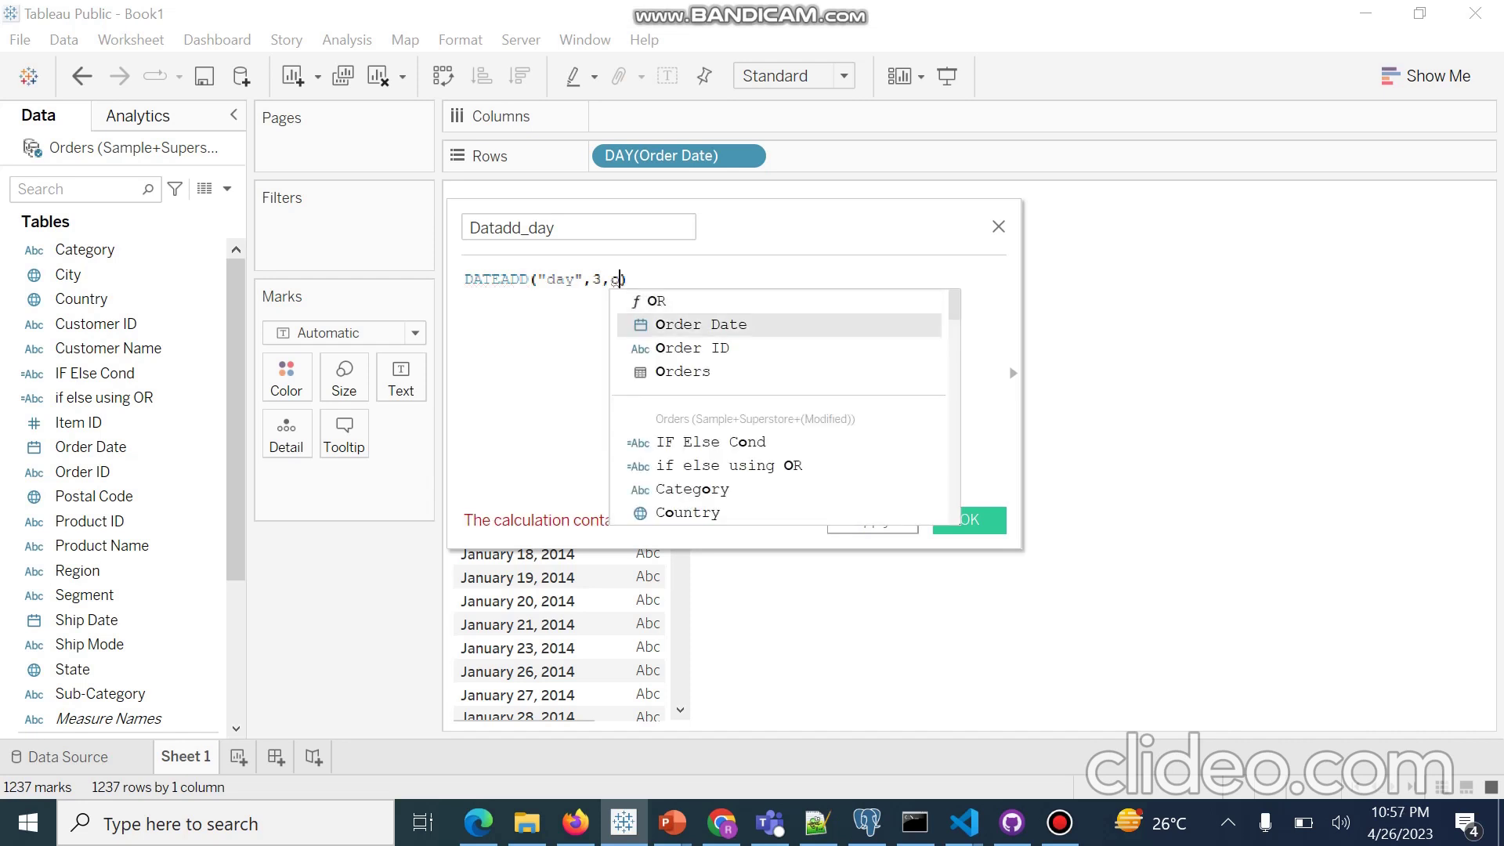
{"action": "key", "text": "Return"}
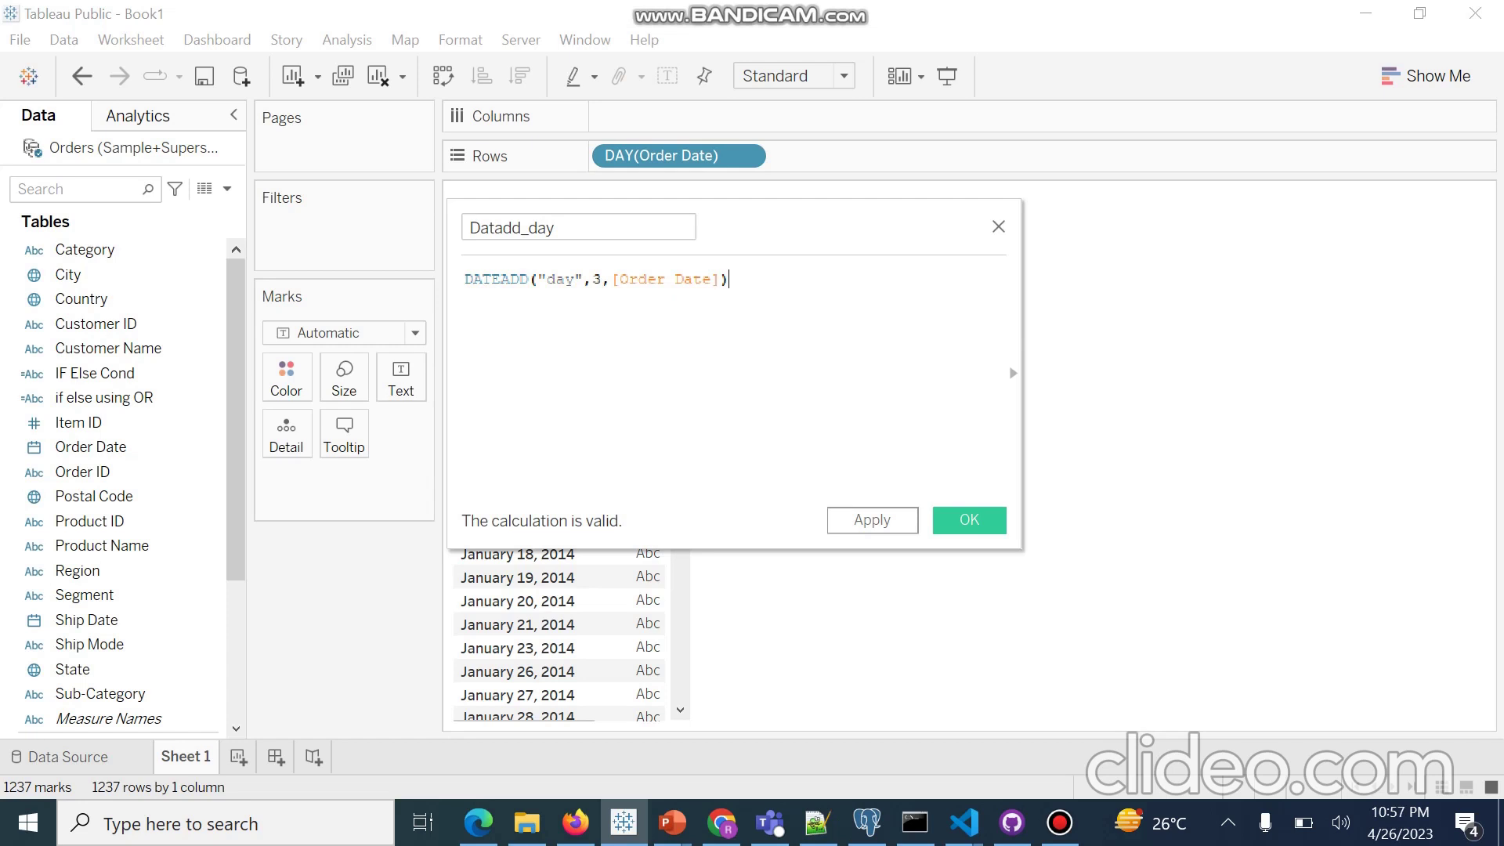
{"action": "left_click", "coordinate": [872, 520]}
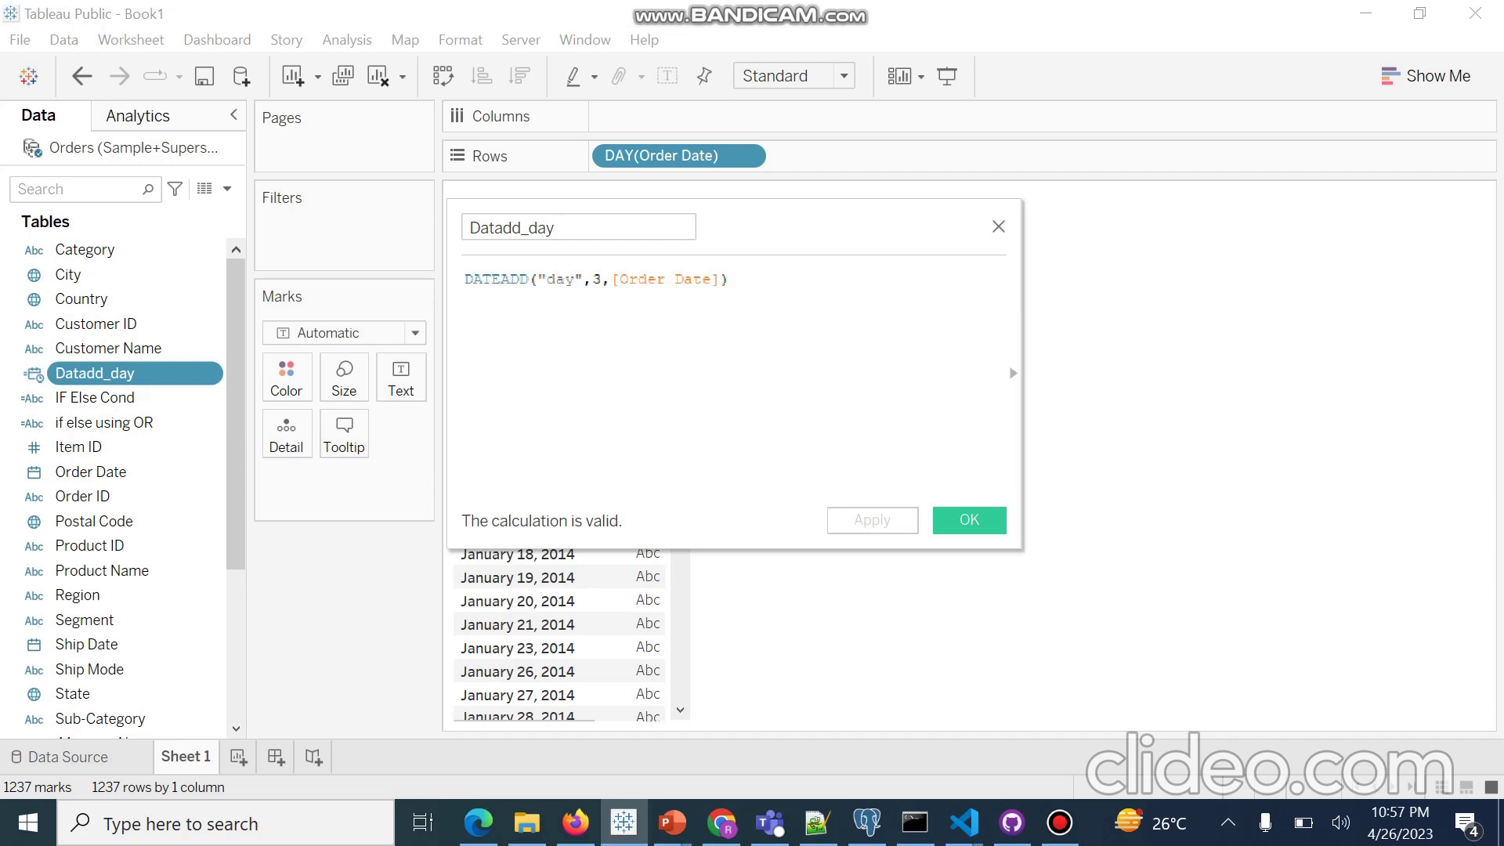
{"action": "left_click", "coordinate": [969, 520]}
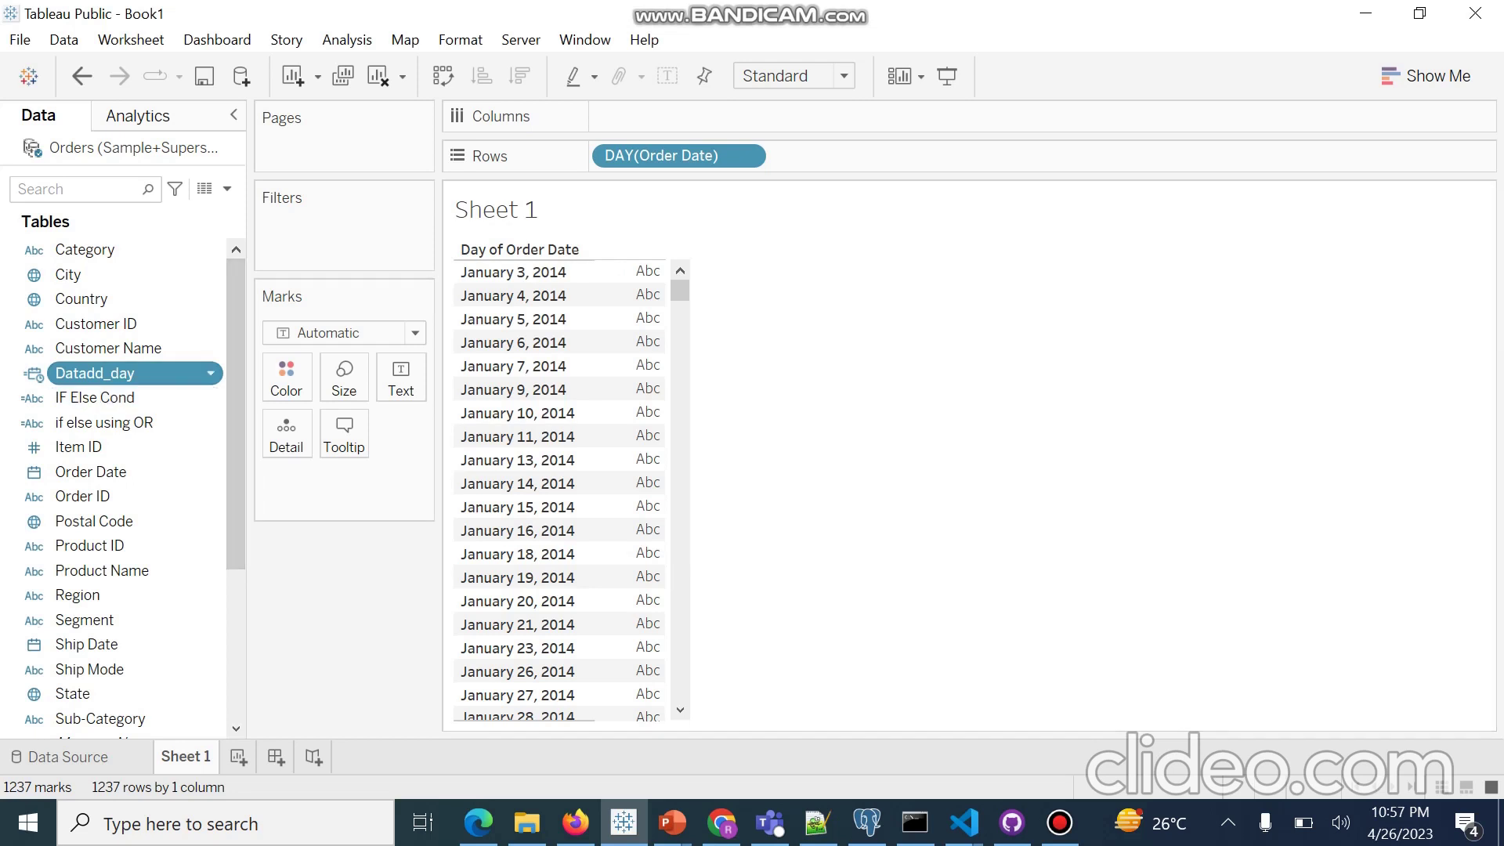
Step: Add Datadd_day to the table as a second row field beside the day of Order Date
{"action": "left_click_drag", "start_coordinate": [94, 373], "coordinate": [567, 413]}
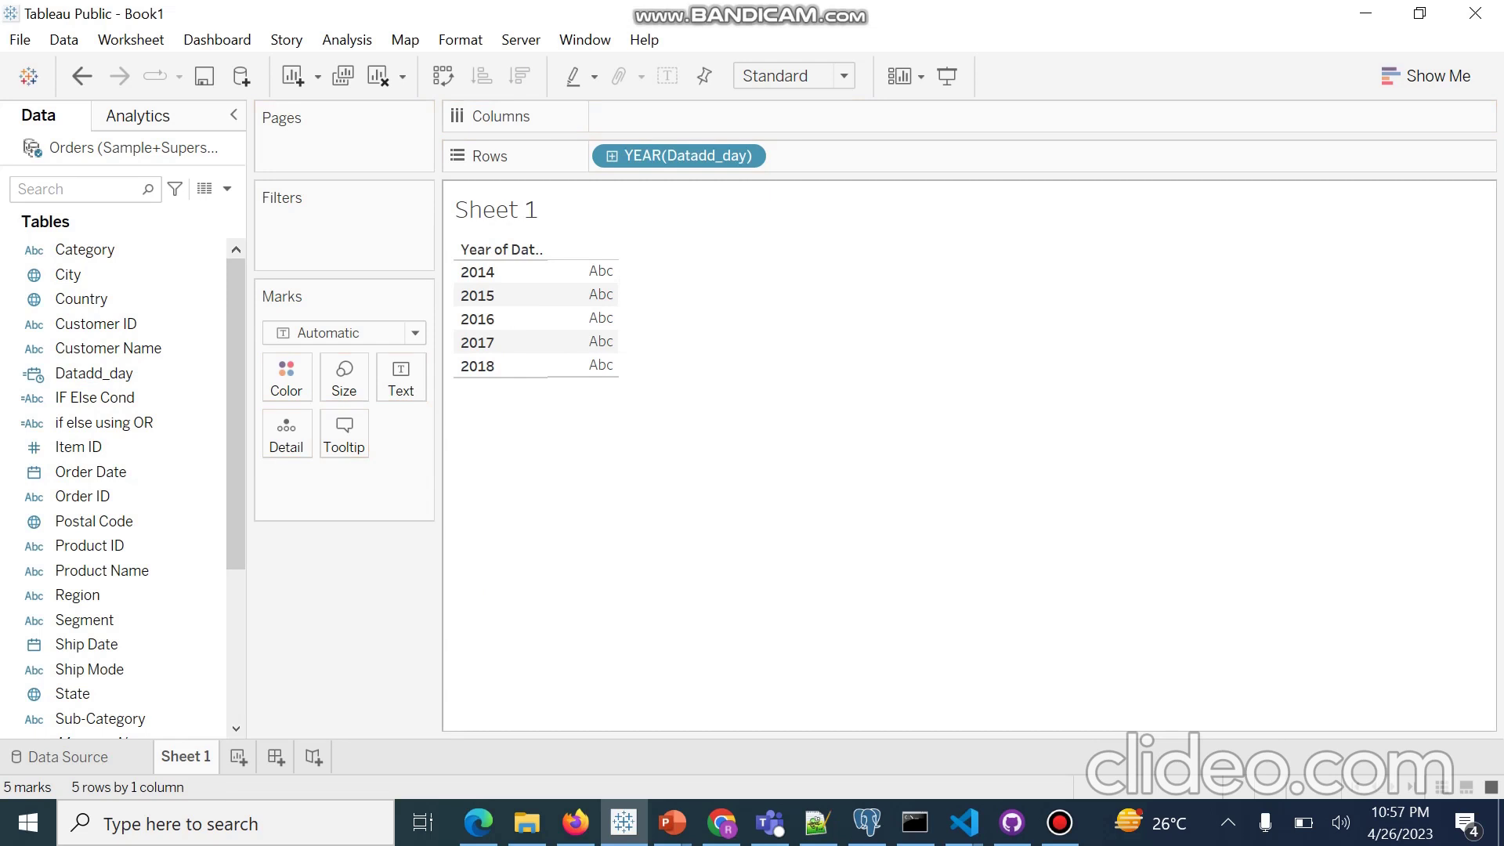
{"action": "key", "text": "ctrl+z"}
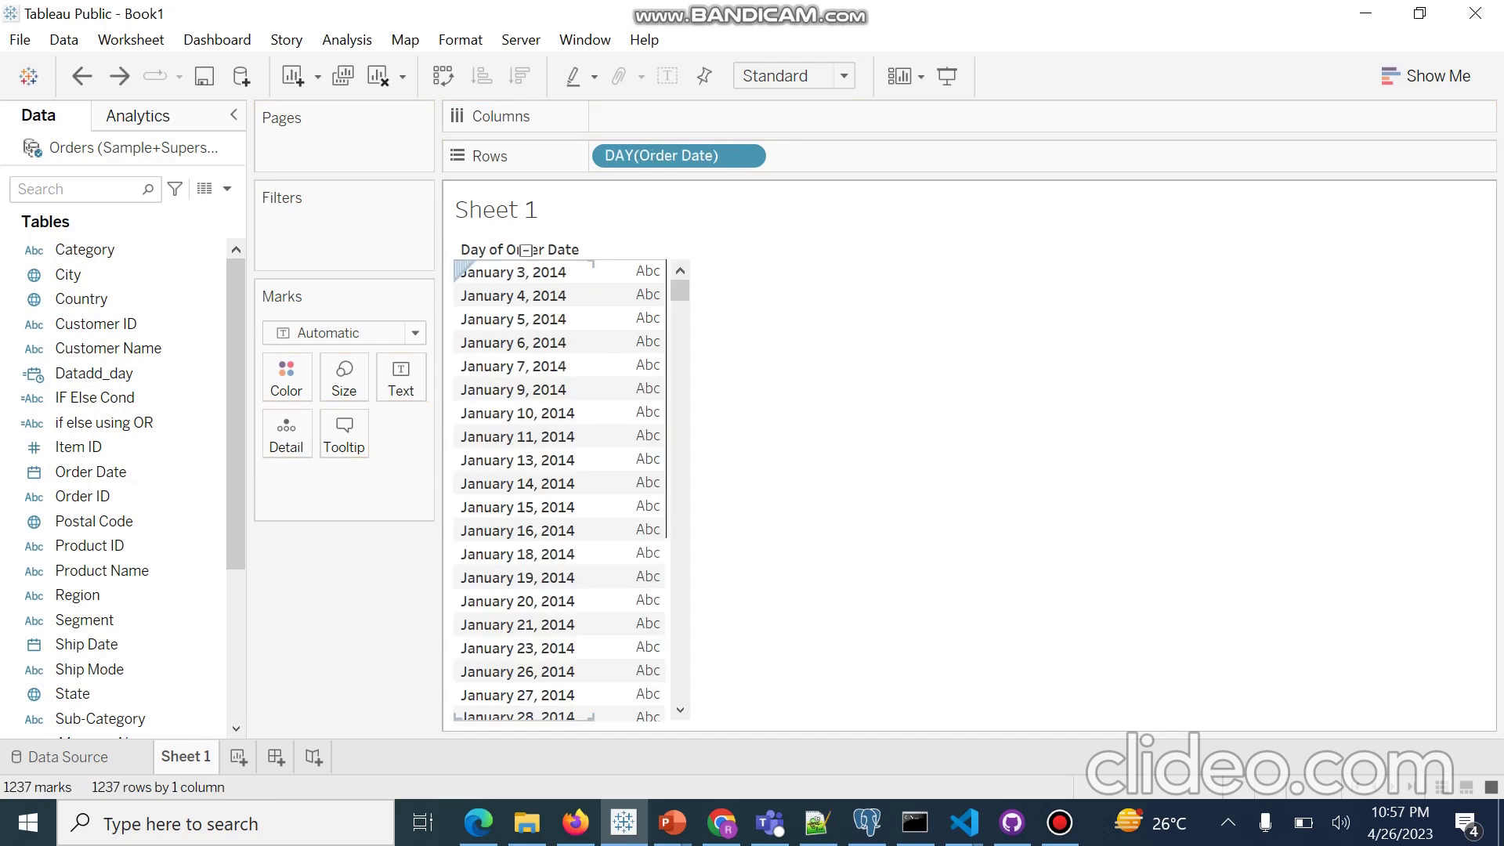
{"action": "left_click_drag", "start_coordinate": [90, 373], "coordinate": [599, 398]}
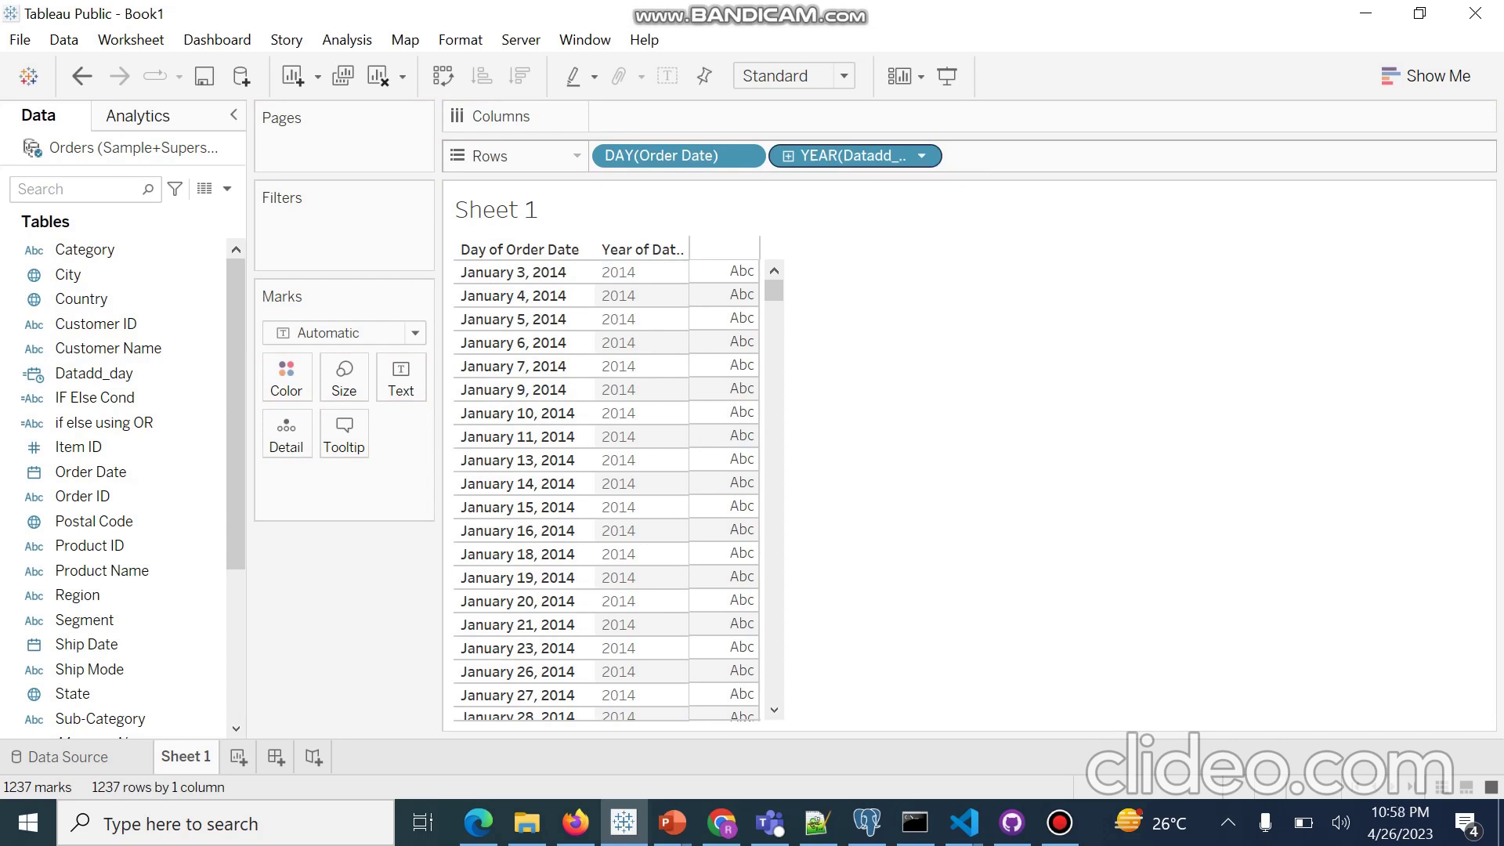
Step: Show Datadd_day on Rows as the full day date (May 8, 2015 format) and make it discrete
{"action": "left_click", "coordinate": [923, 156]}
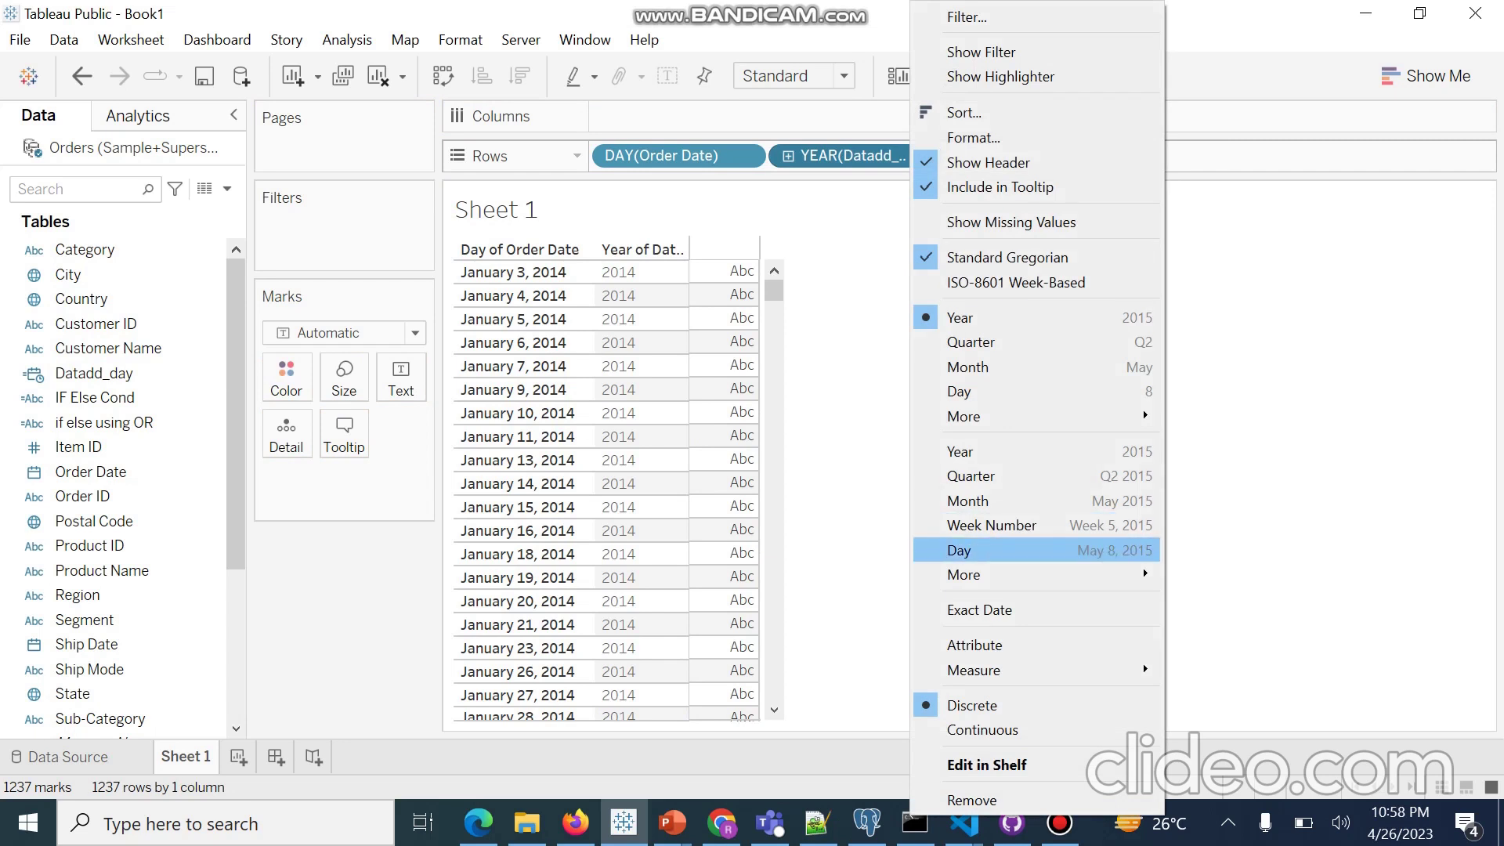
{"action": "left_click", "coordinate": [964, 550]}
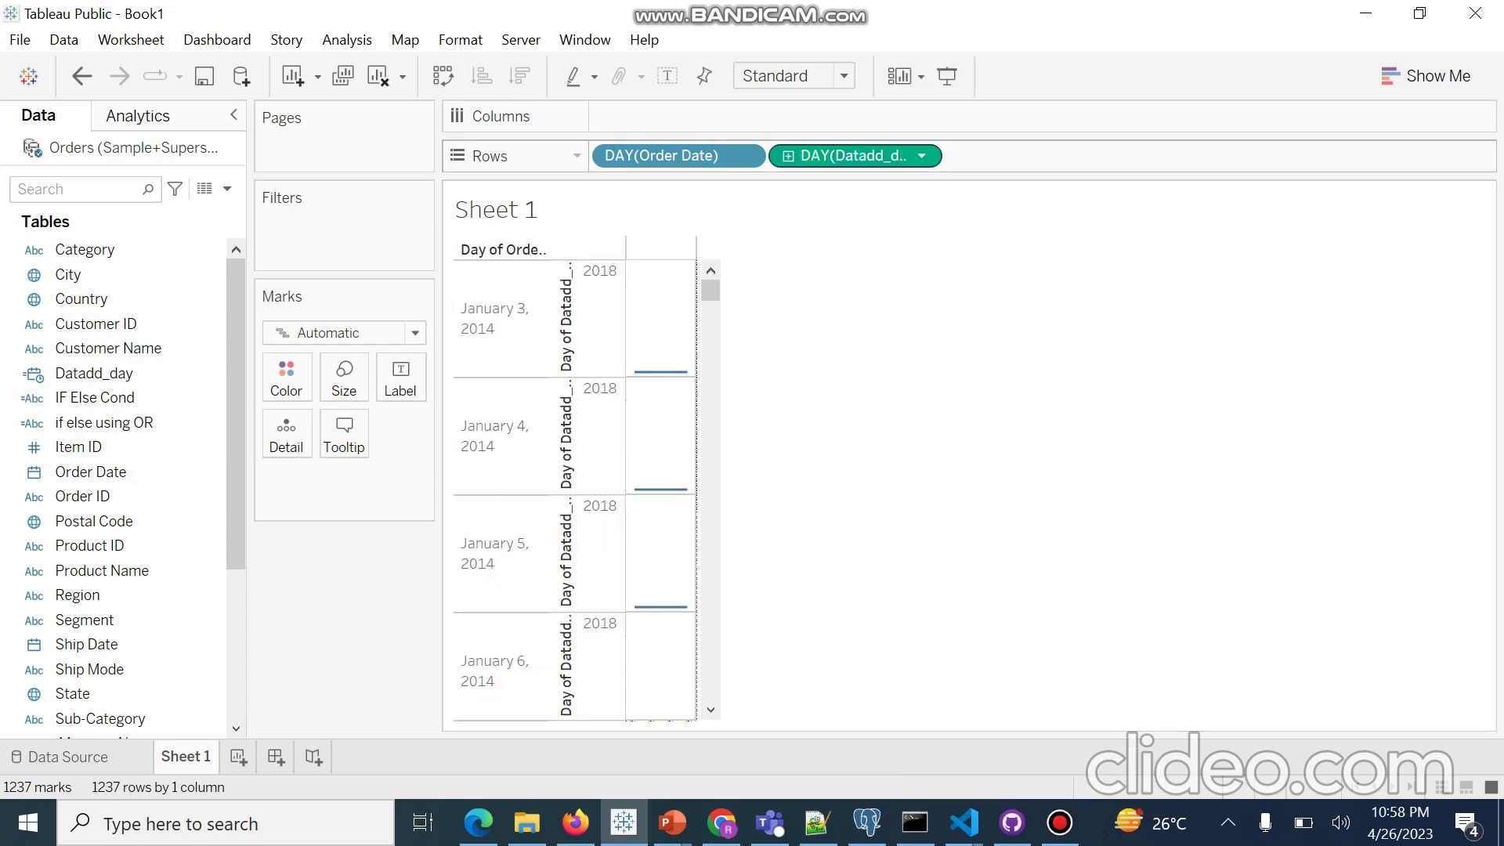
{"action": "left_click", "coordinate": [922, 156]}
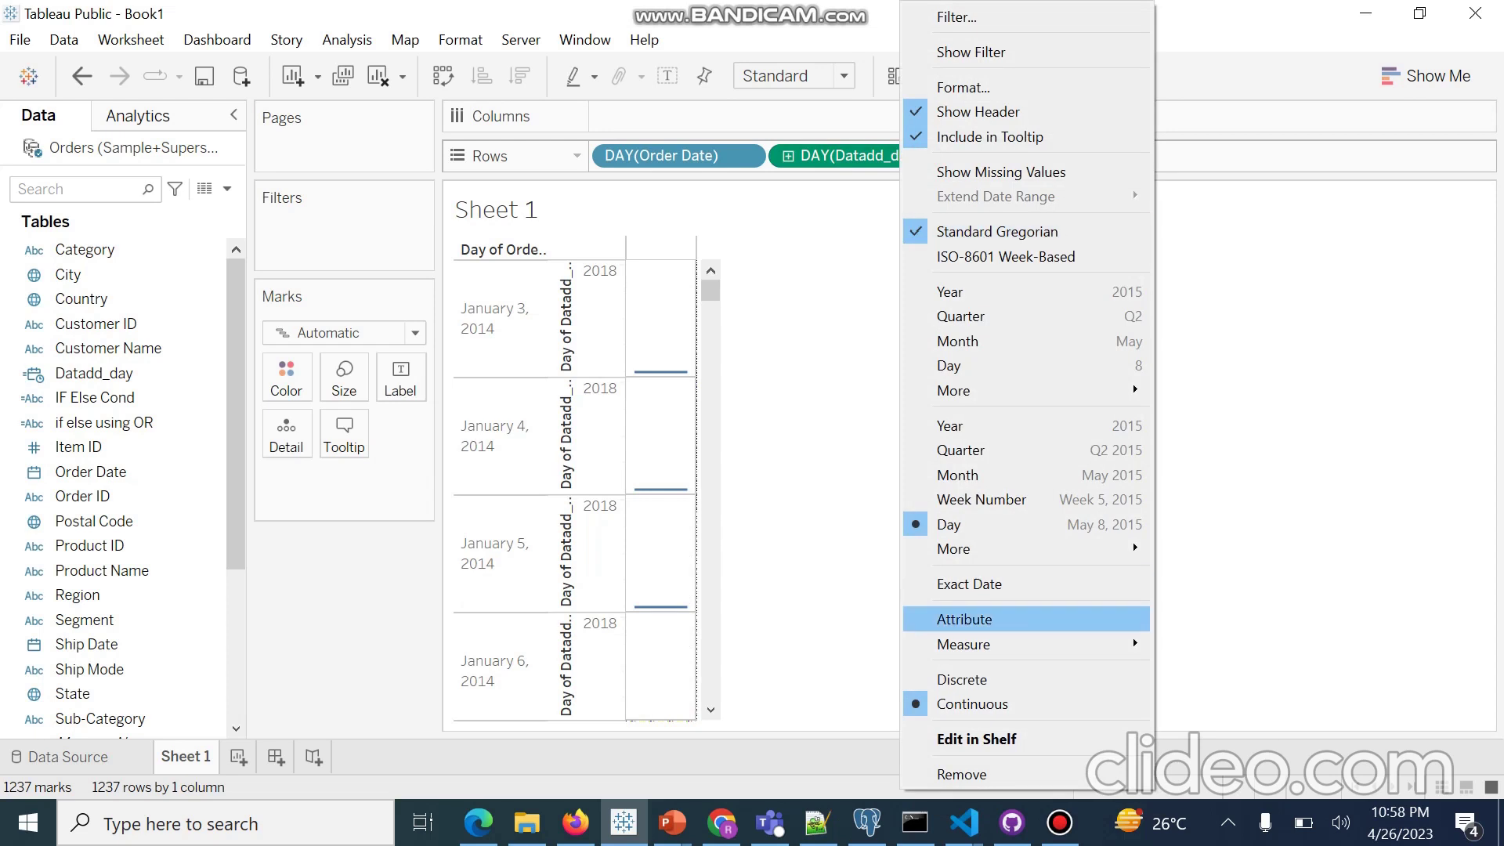
{"action": "left_click", "coordinate": [1113, 680]}
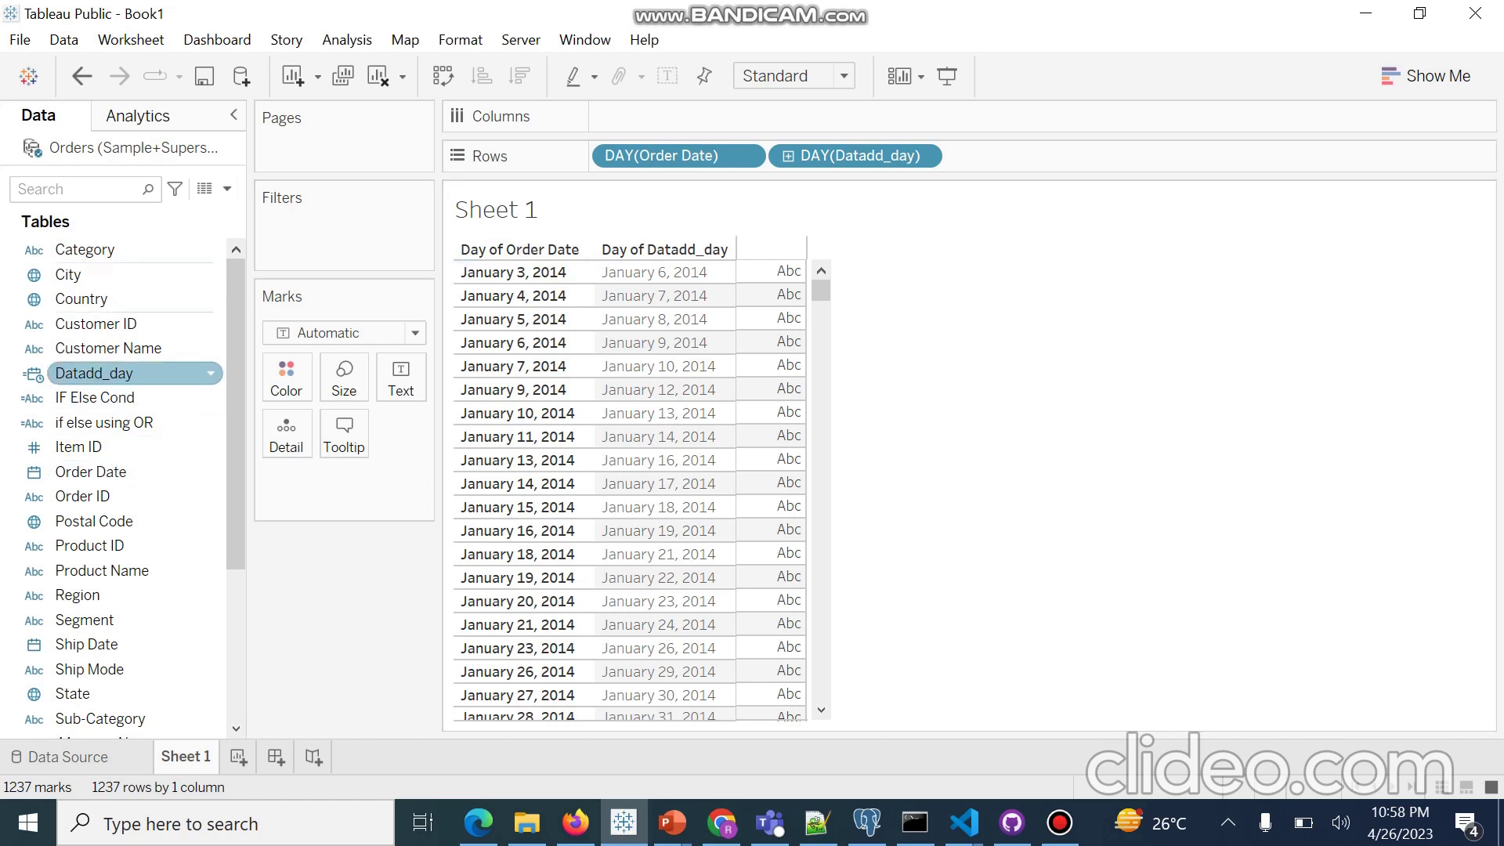
Step: Change the Datadd_day calculation to DATEADD("month",3,[Order Date]), then apply it and close the editor
{"action": "right_click", "coordinate": [197, 373]}
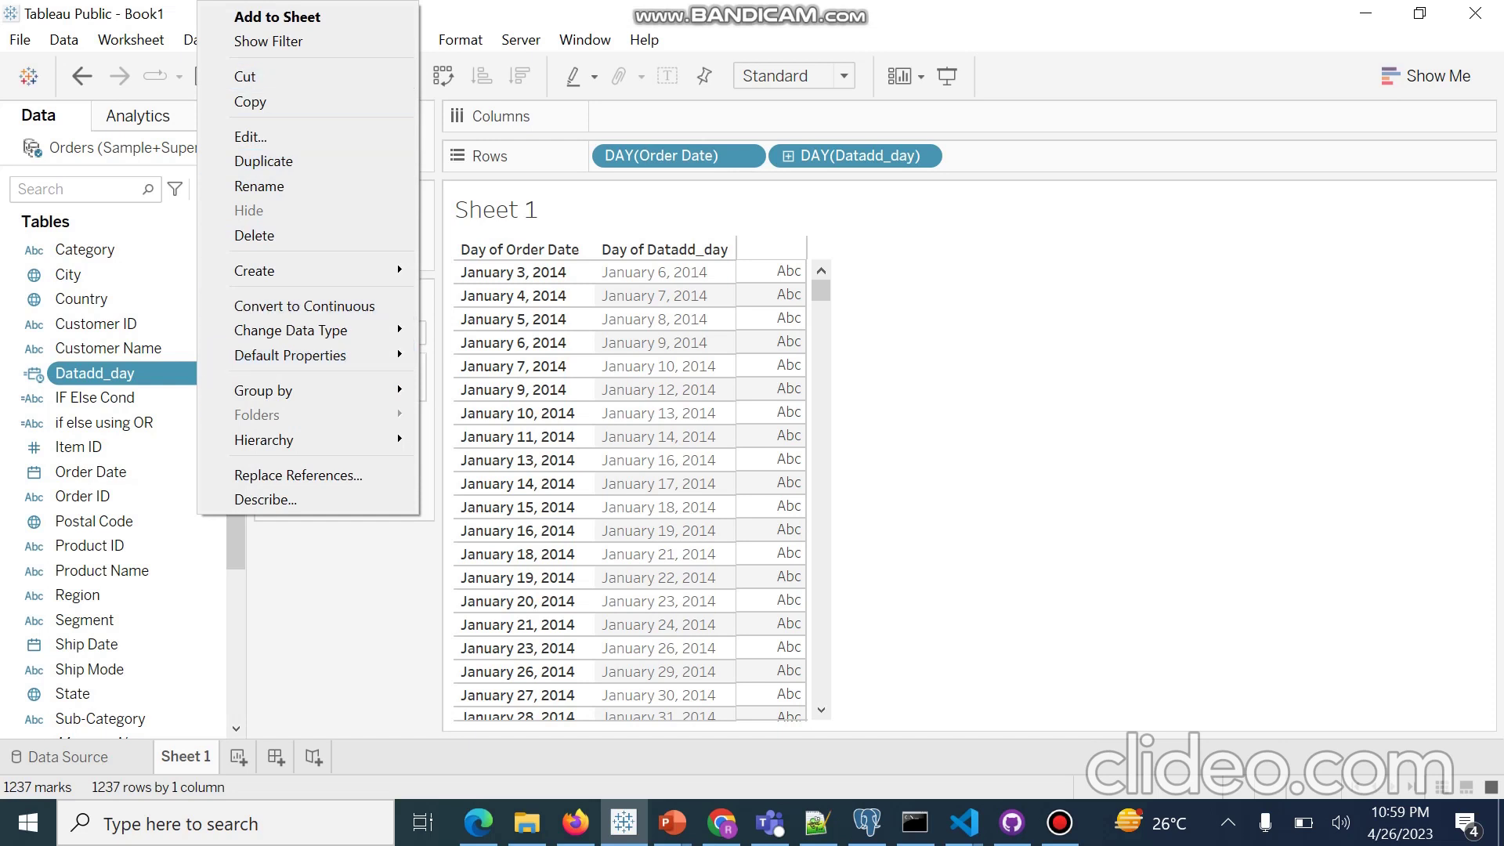
{"action": "left_click", "coordinate": [251, 136]}
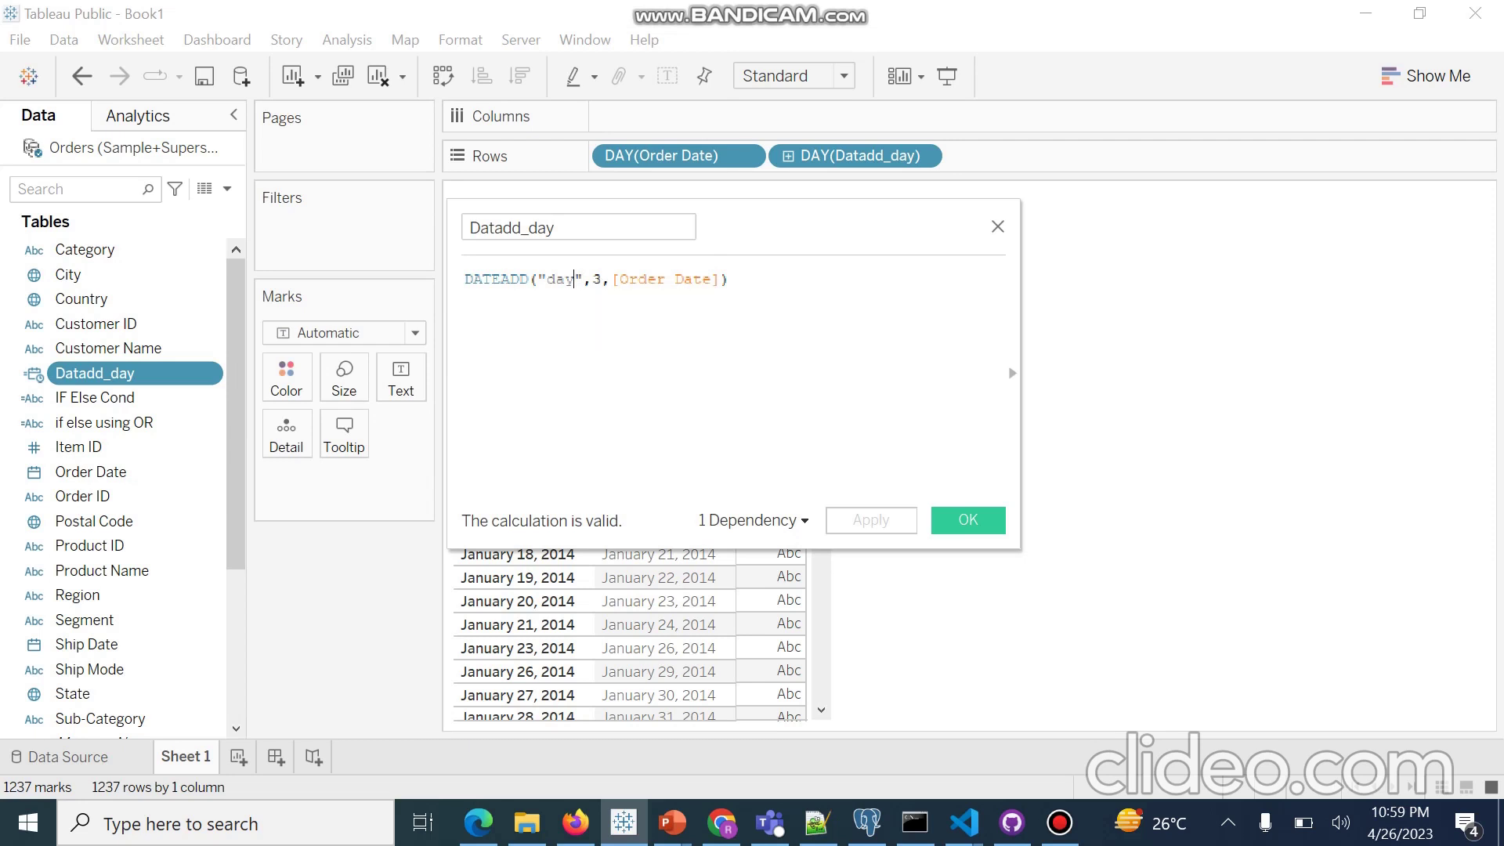
{"action": "key", "text": "BackSpace"}
{"action": "key", "text": "BackSpace"}
{"action": "key", "text": "BackSpace"}
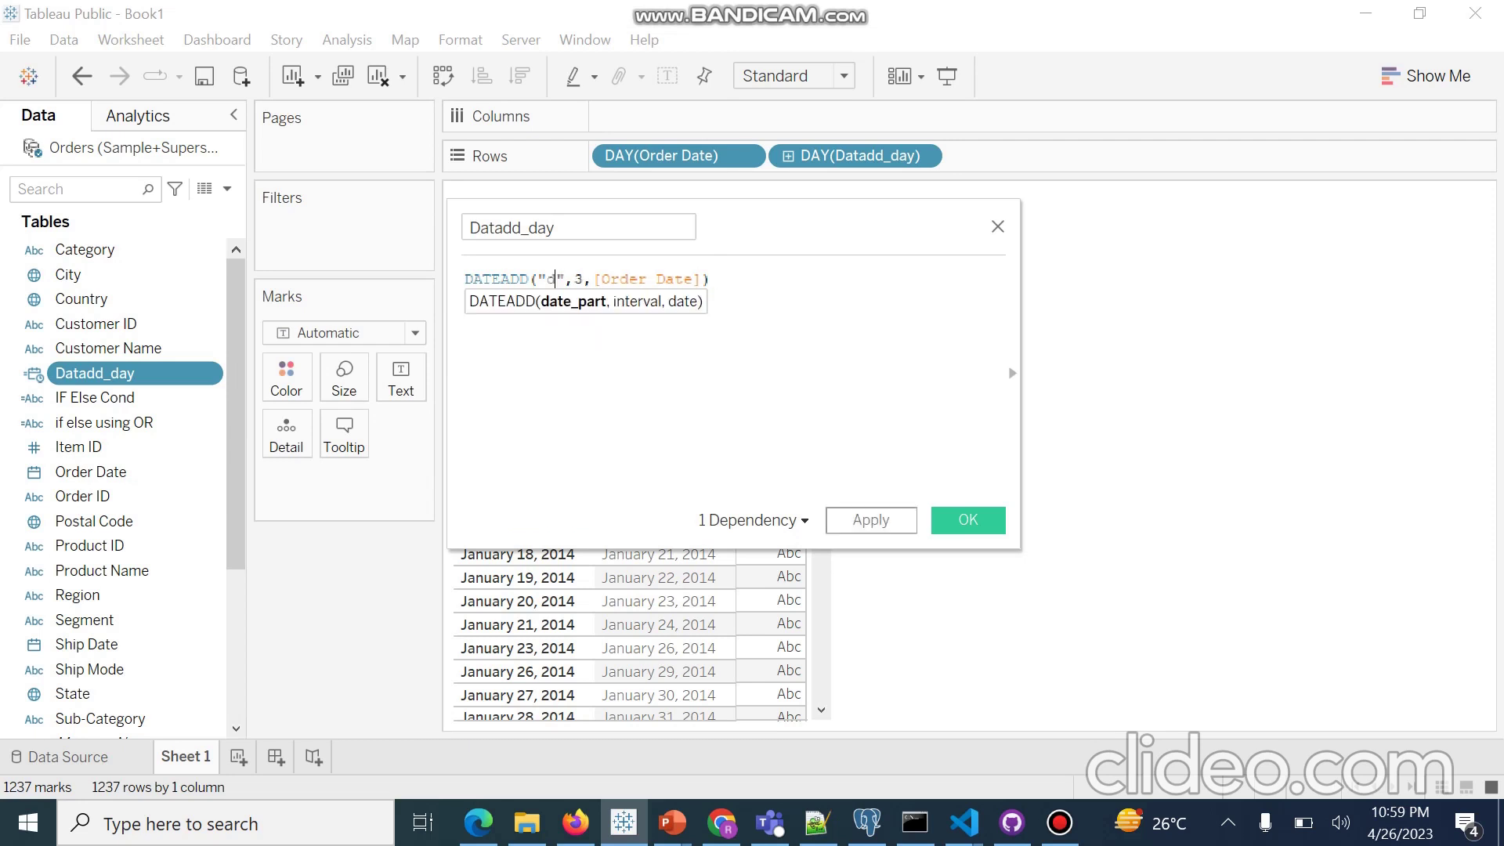
{"action": "type", "text": "month"}
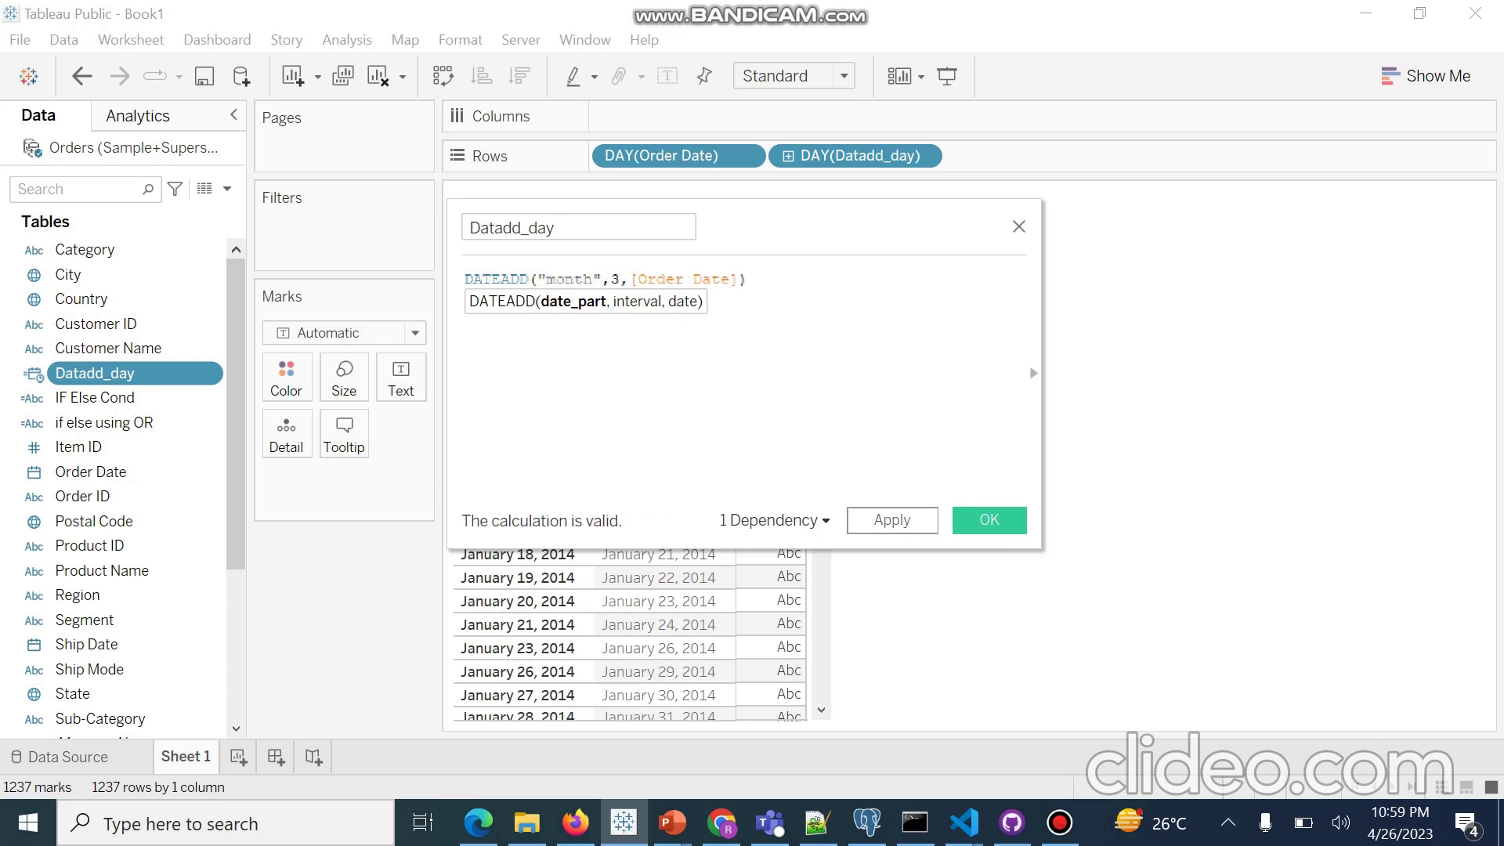
{"action": "left_click", "coordinate": [892, 520]}
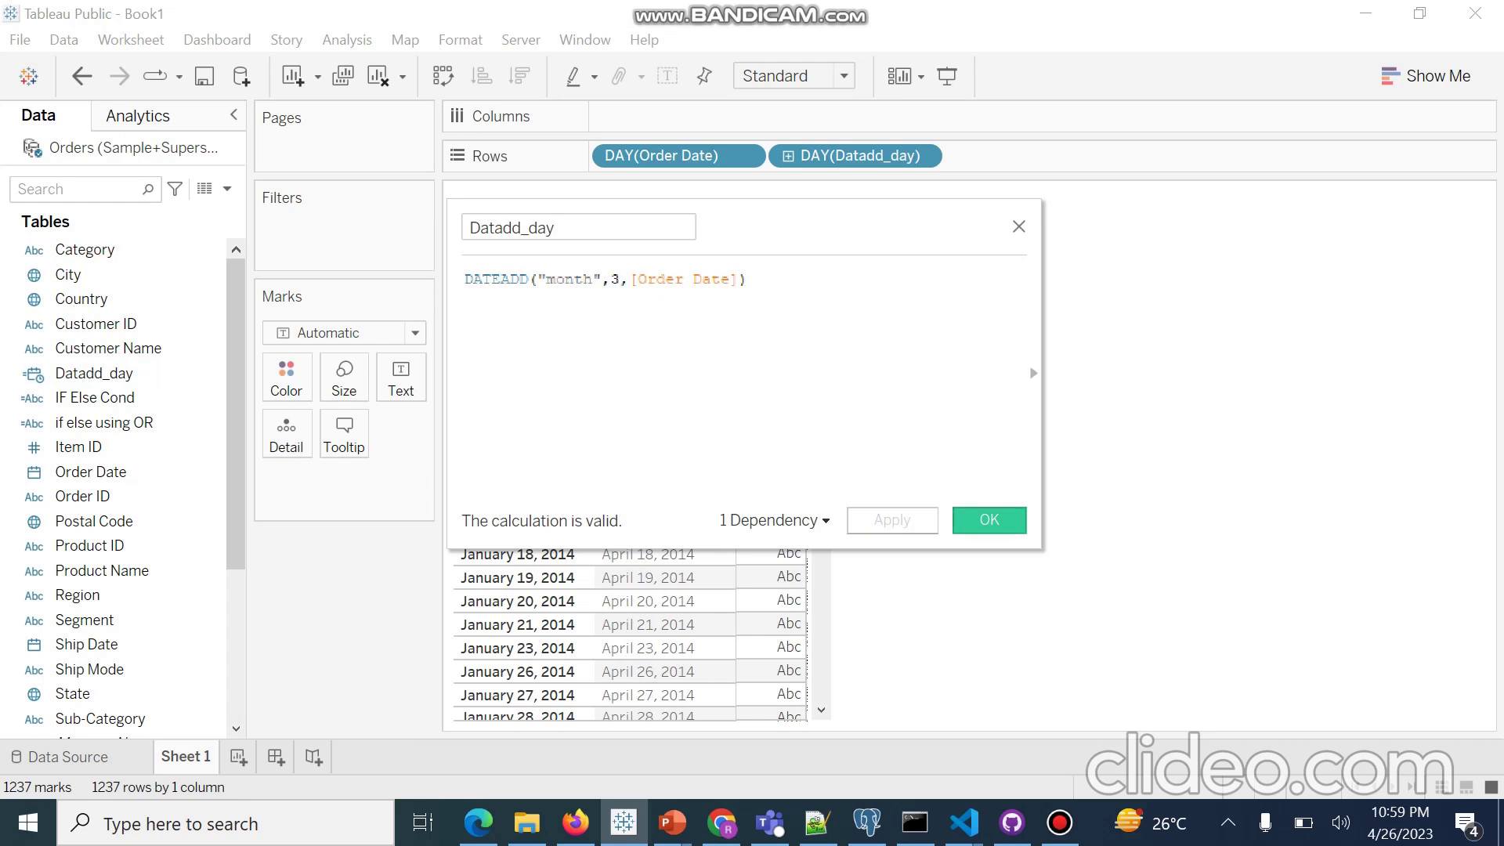
{"action": "left_click", "coordinate": [990, 521]}
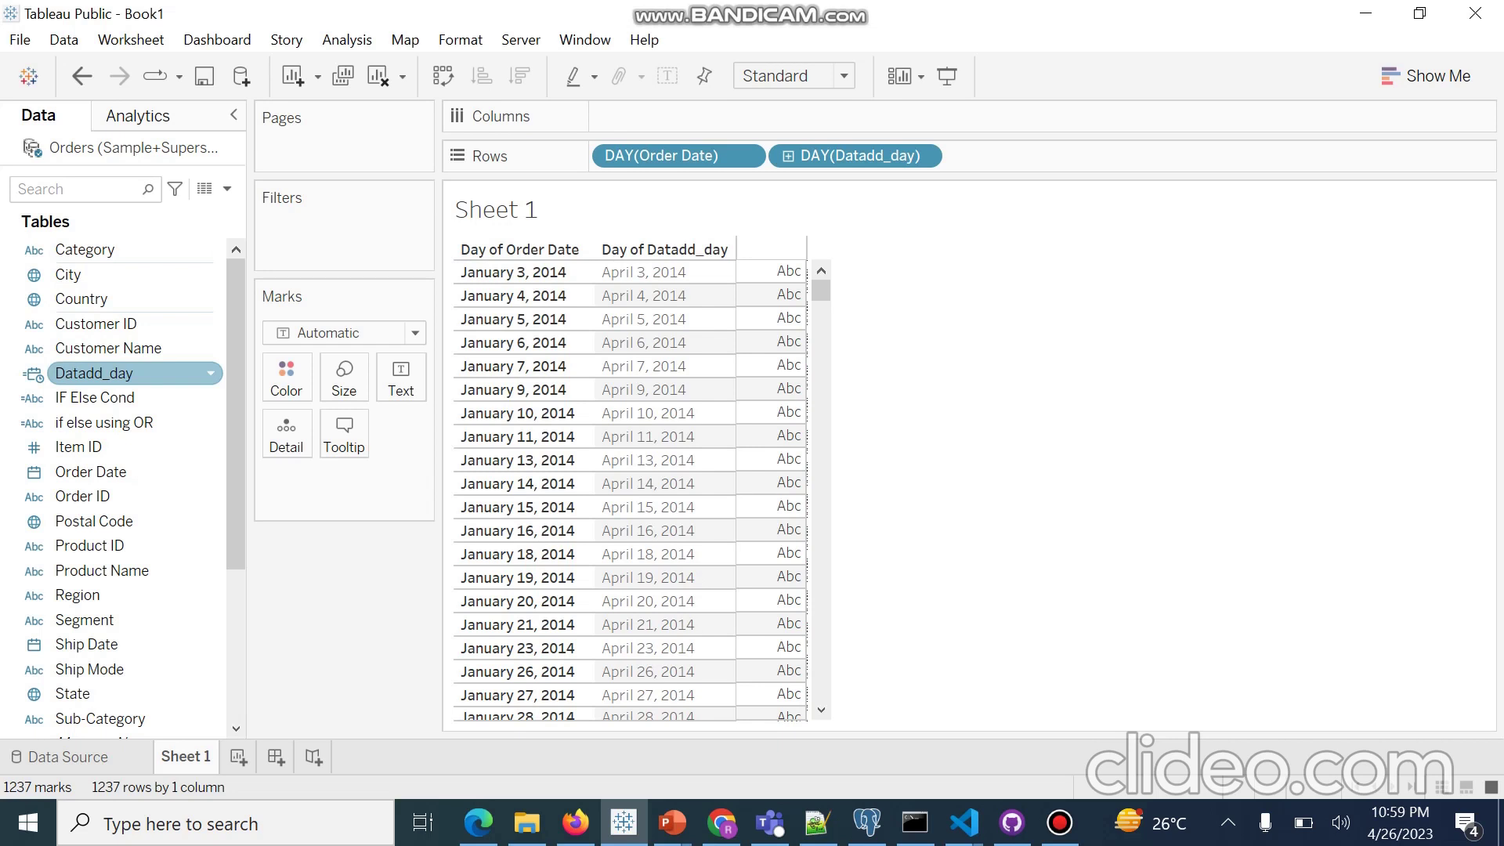
{"action": "left_click", "coordinate": [94, 373]}
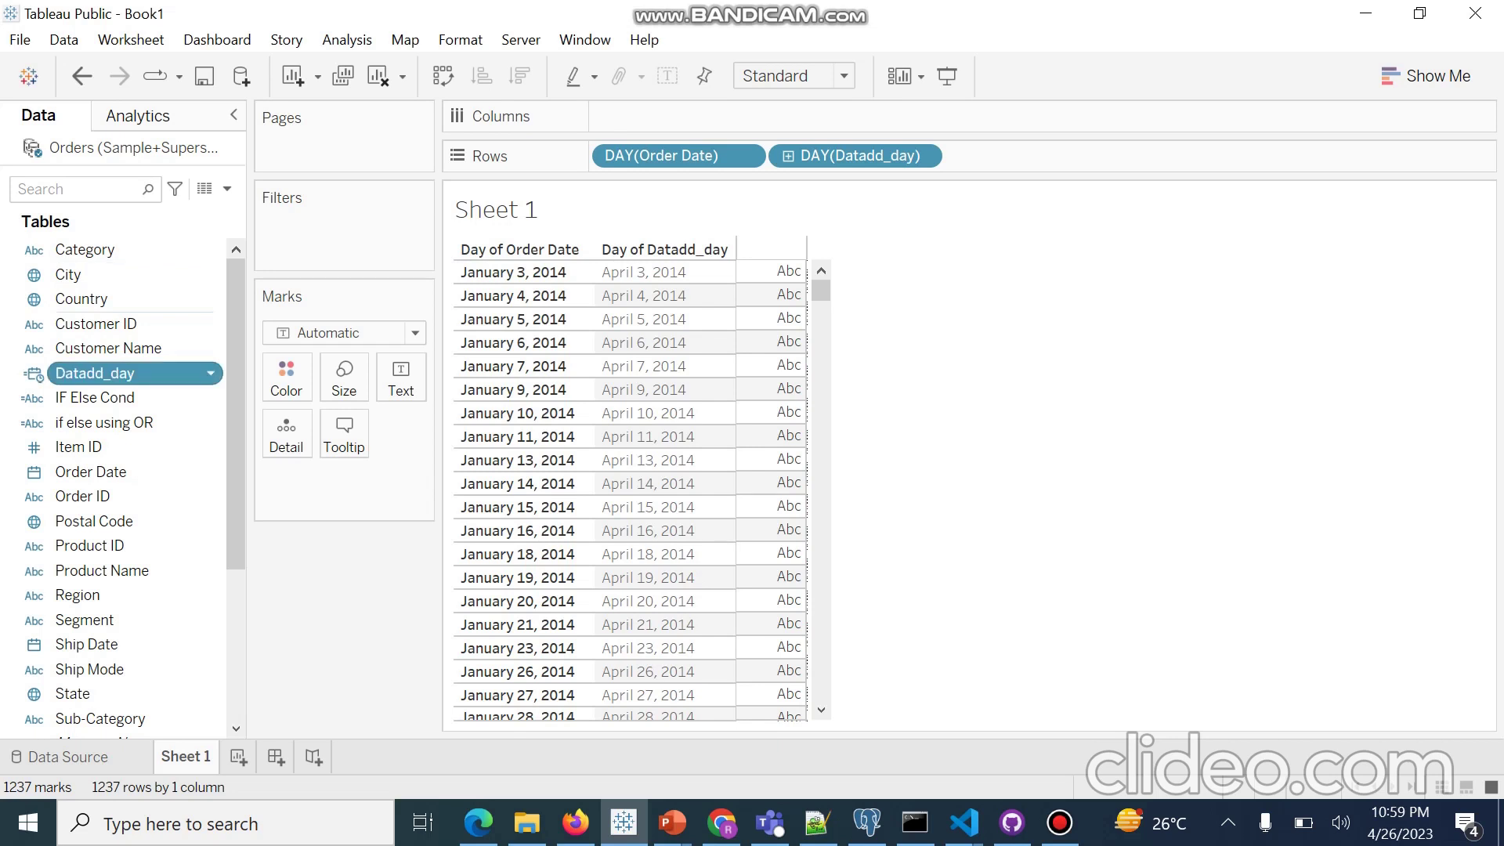
{"action": "key", "text": "F2"}
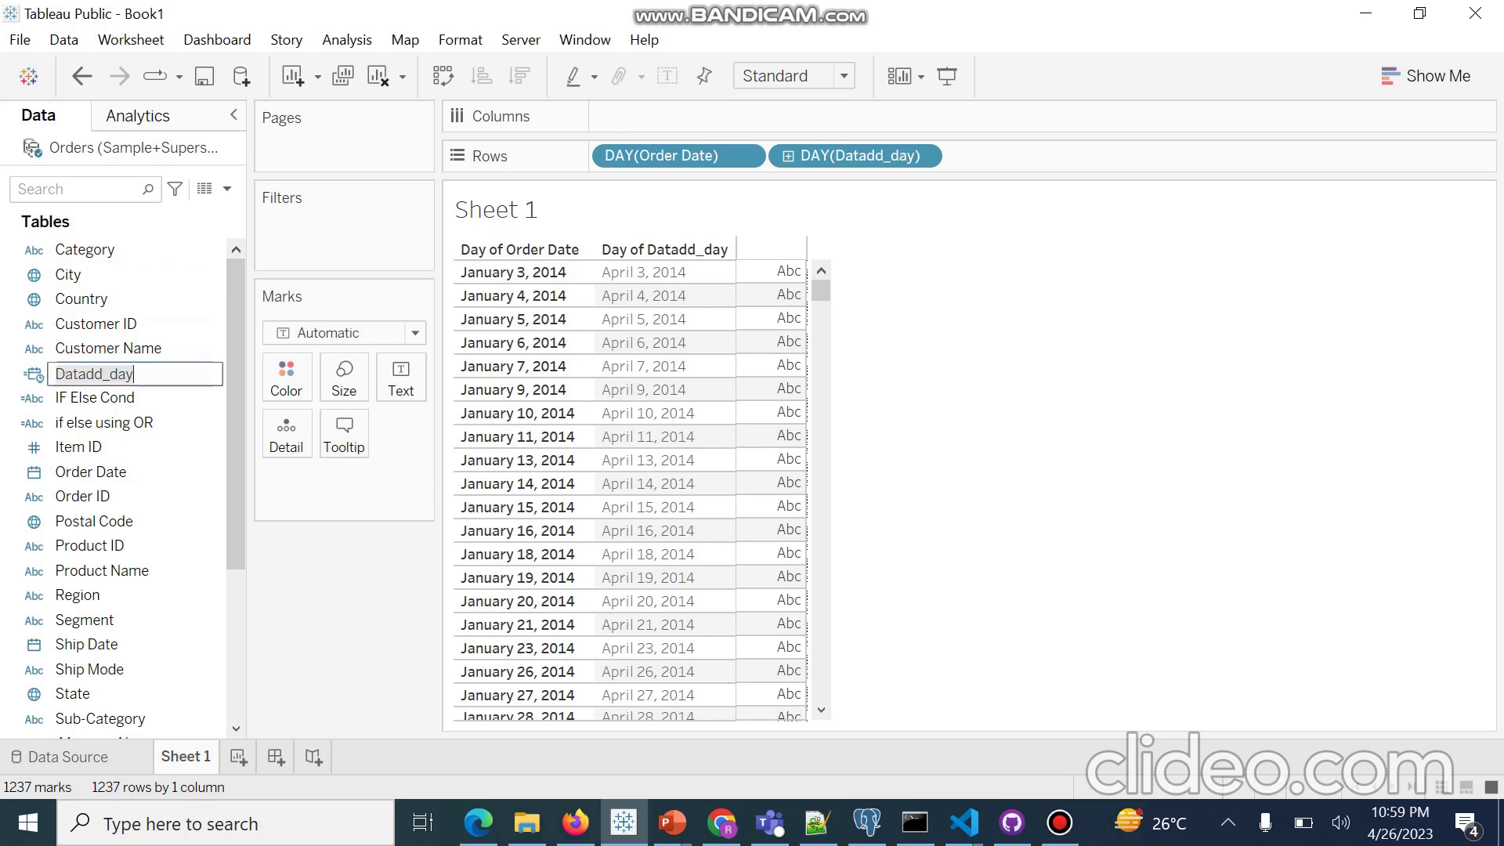
{"action": "key", "text": "Return"}
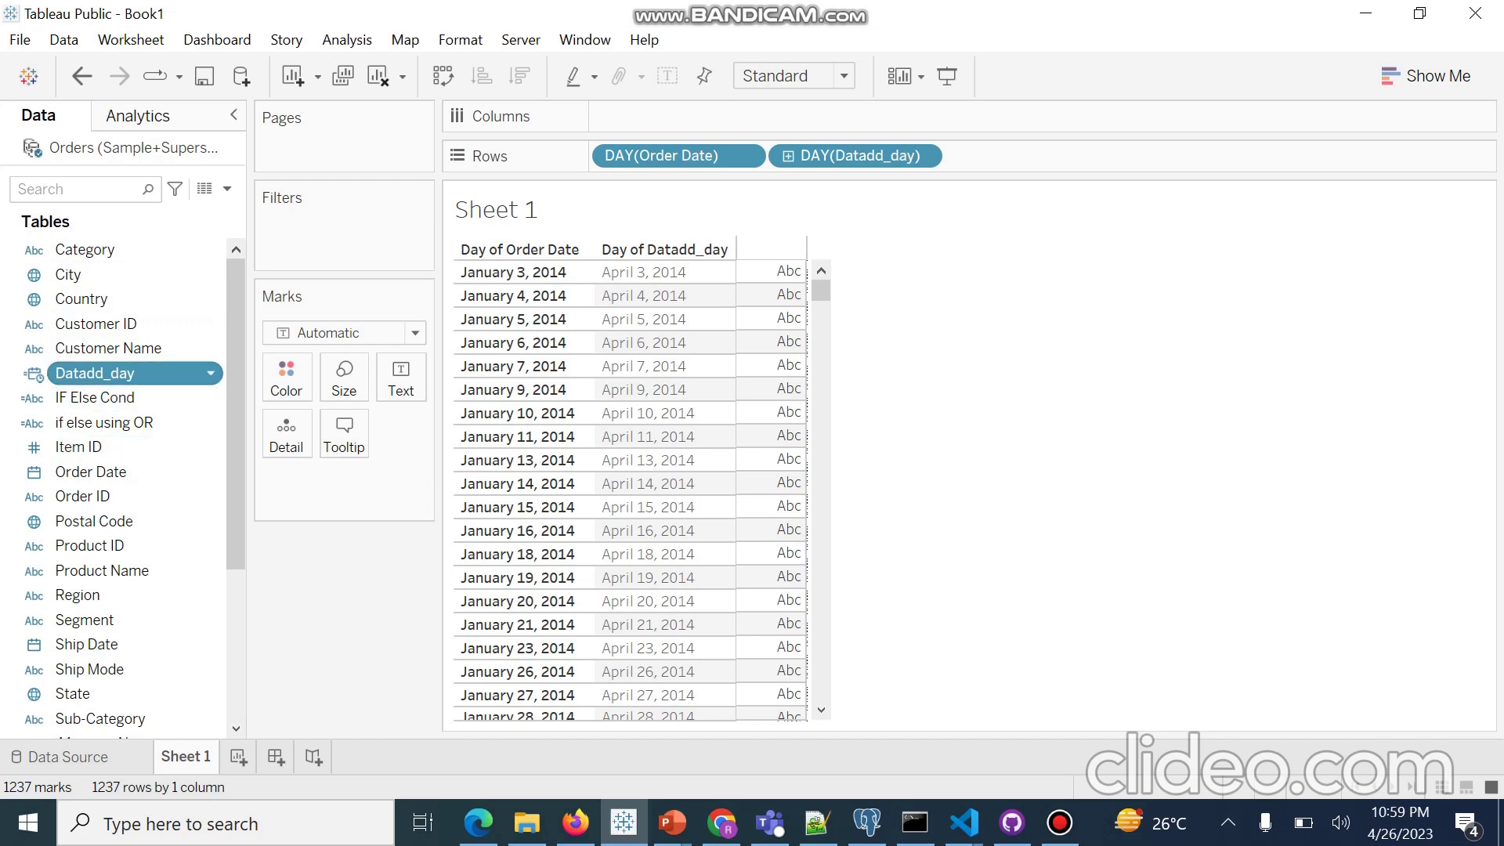
{"action": "left_click_drag", "start_coordinate": [118, 373], "coordinate": [831, 360]}
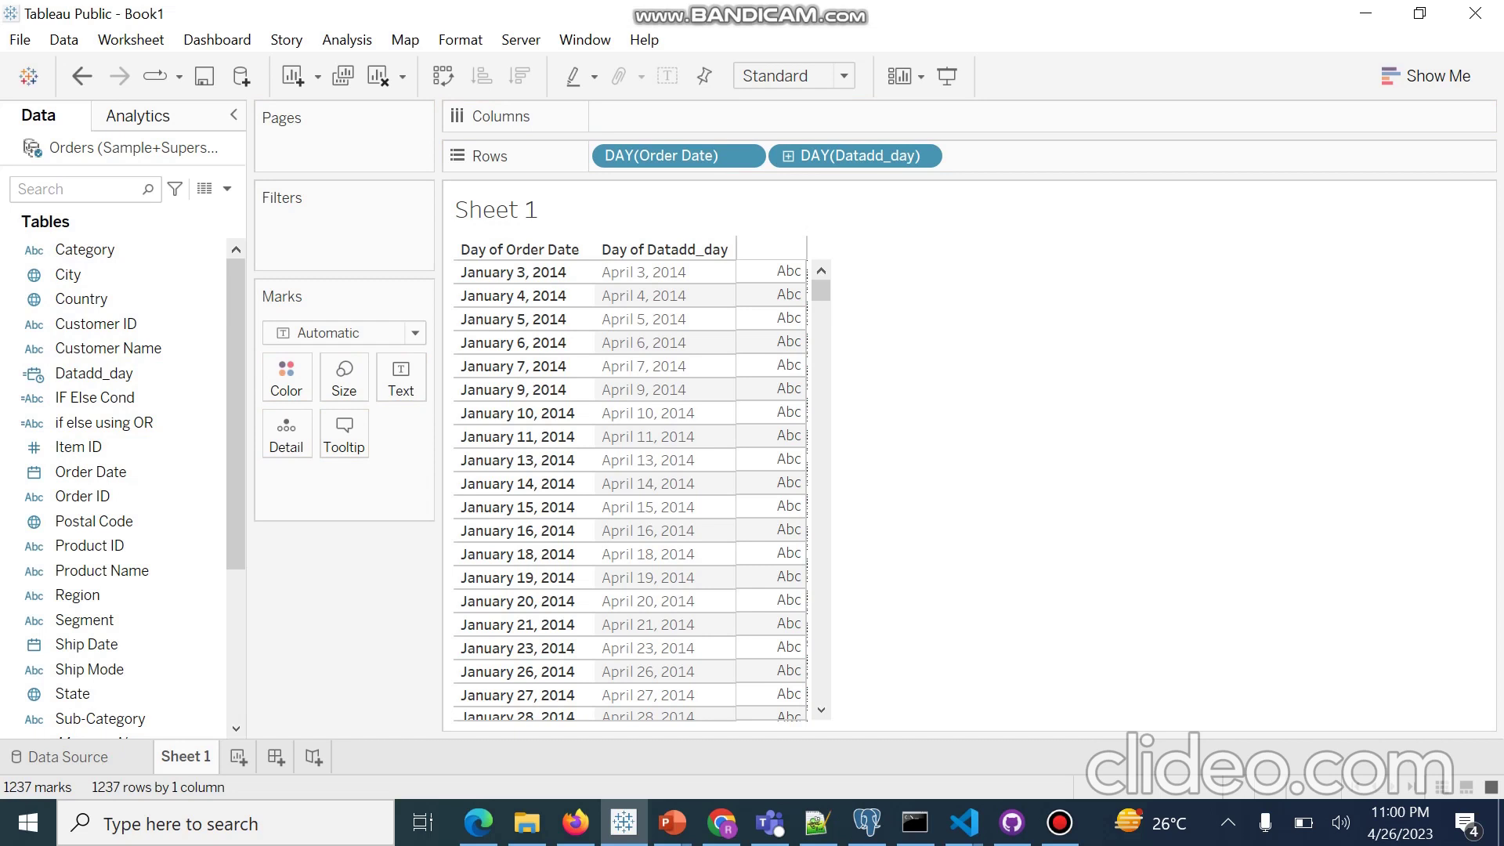
{"action": "left_click", "coordinate": [227, 189]}
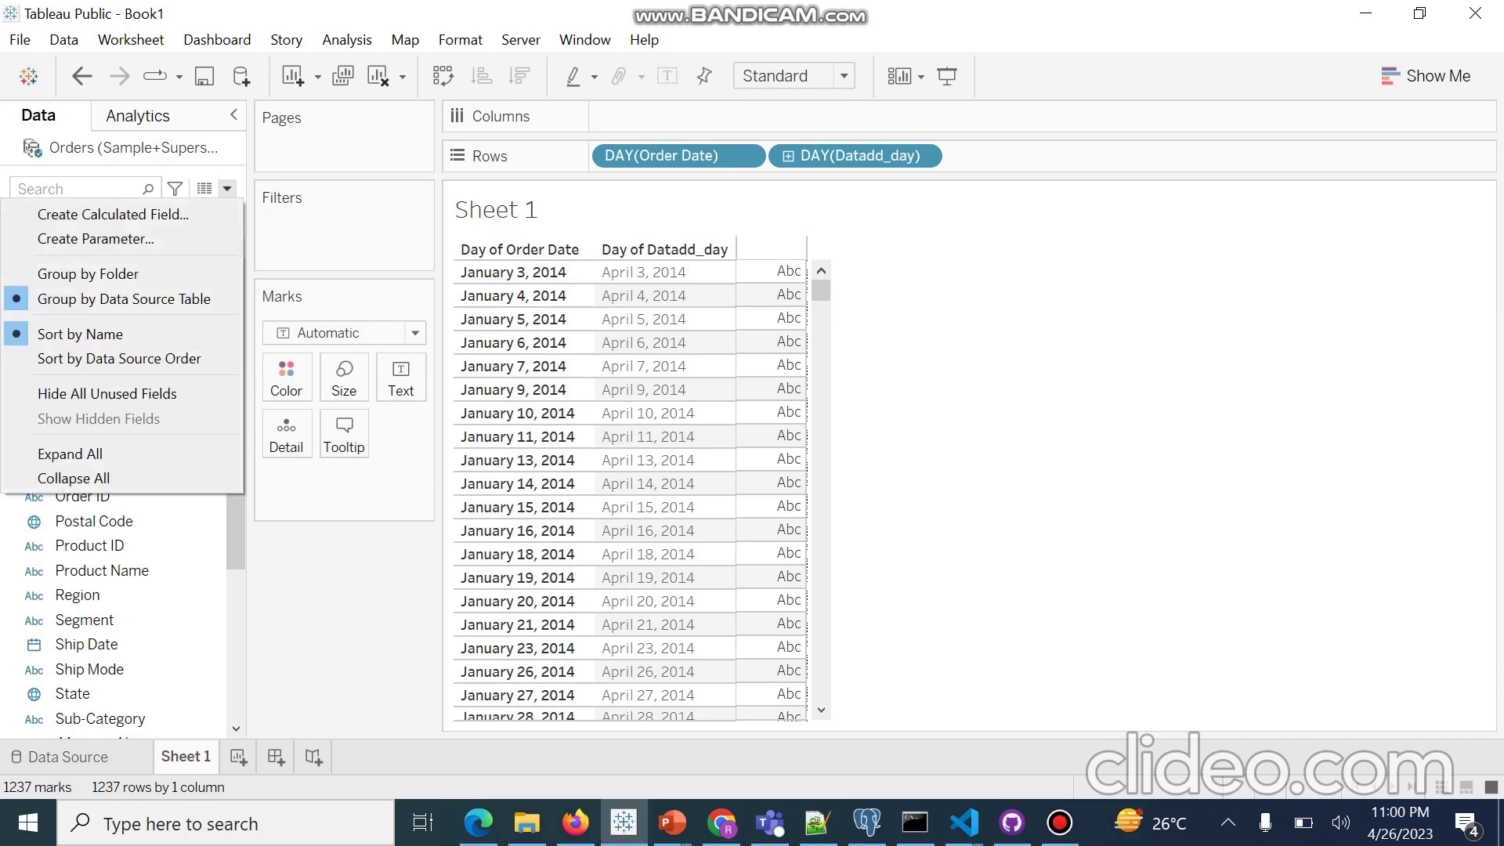
{"action": "left_click", "coordinate": [227, 189]}
{"action": "left_click", "coordinate": [125, 373]}
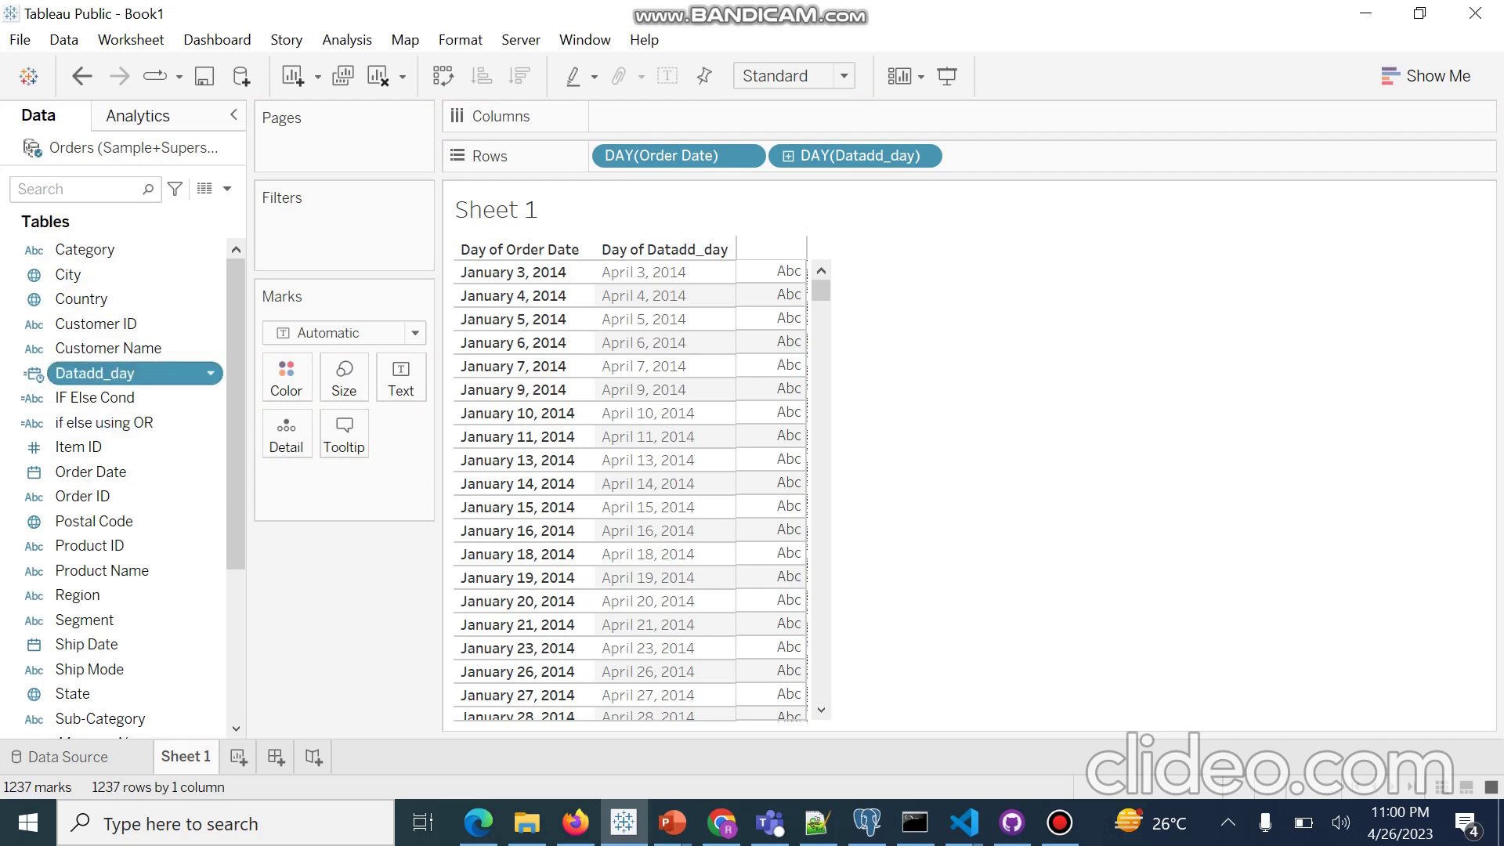
{"action": "key", "text": "F2"}
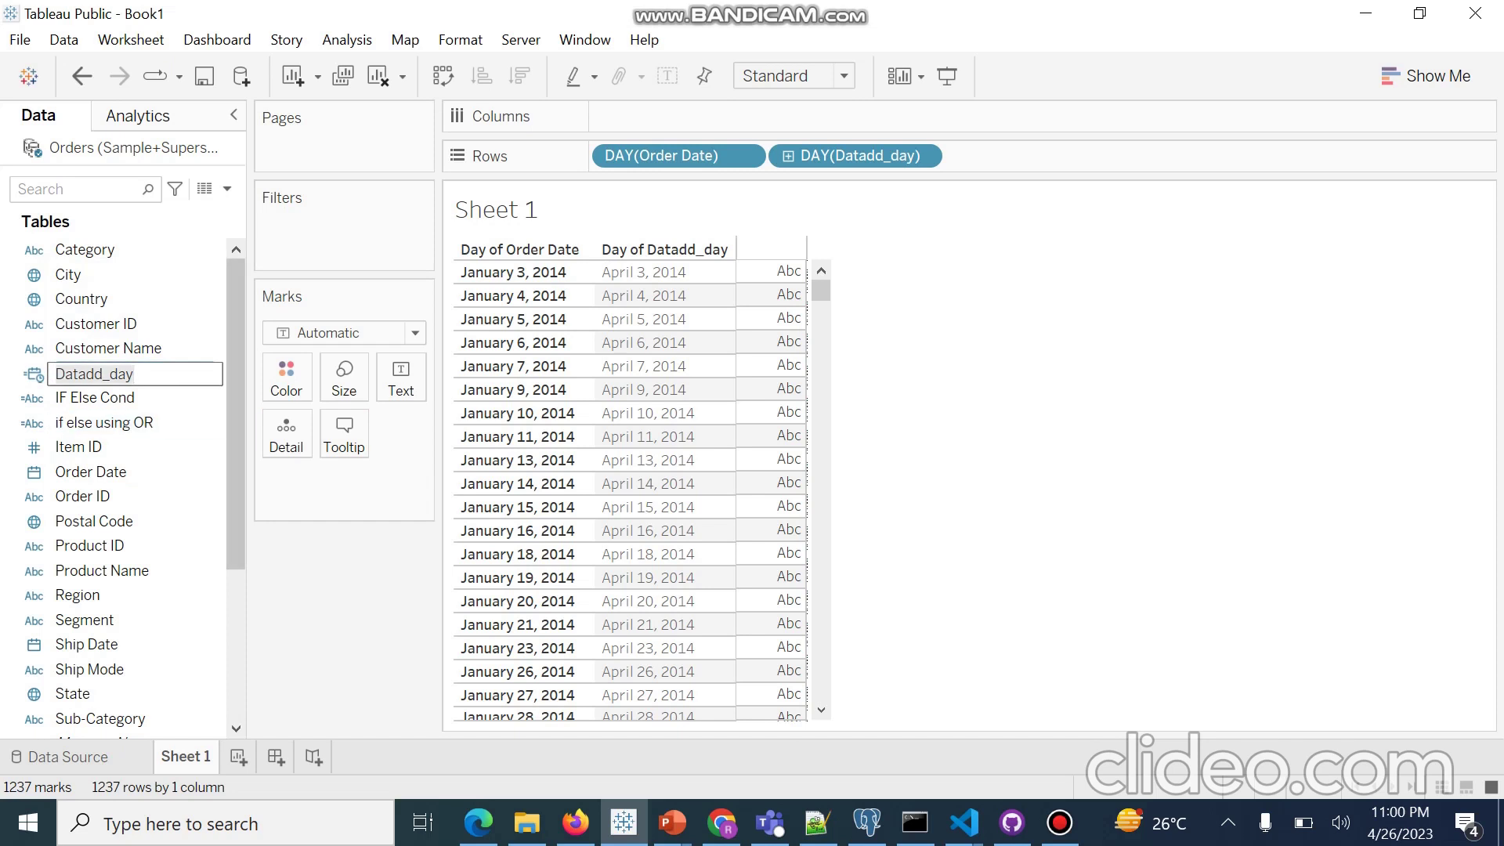
{"action": "key", "text": "Return"}
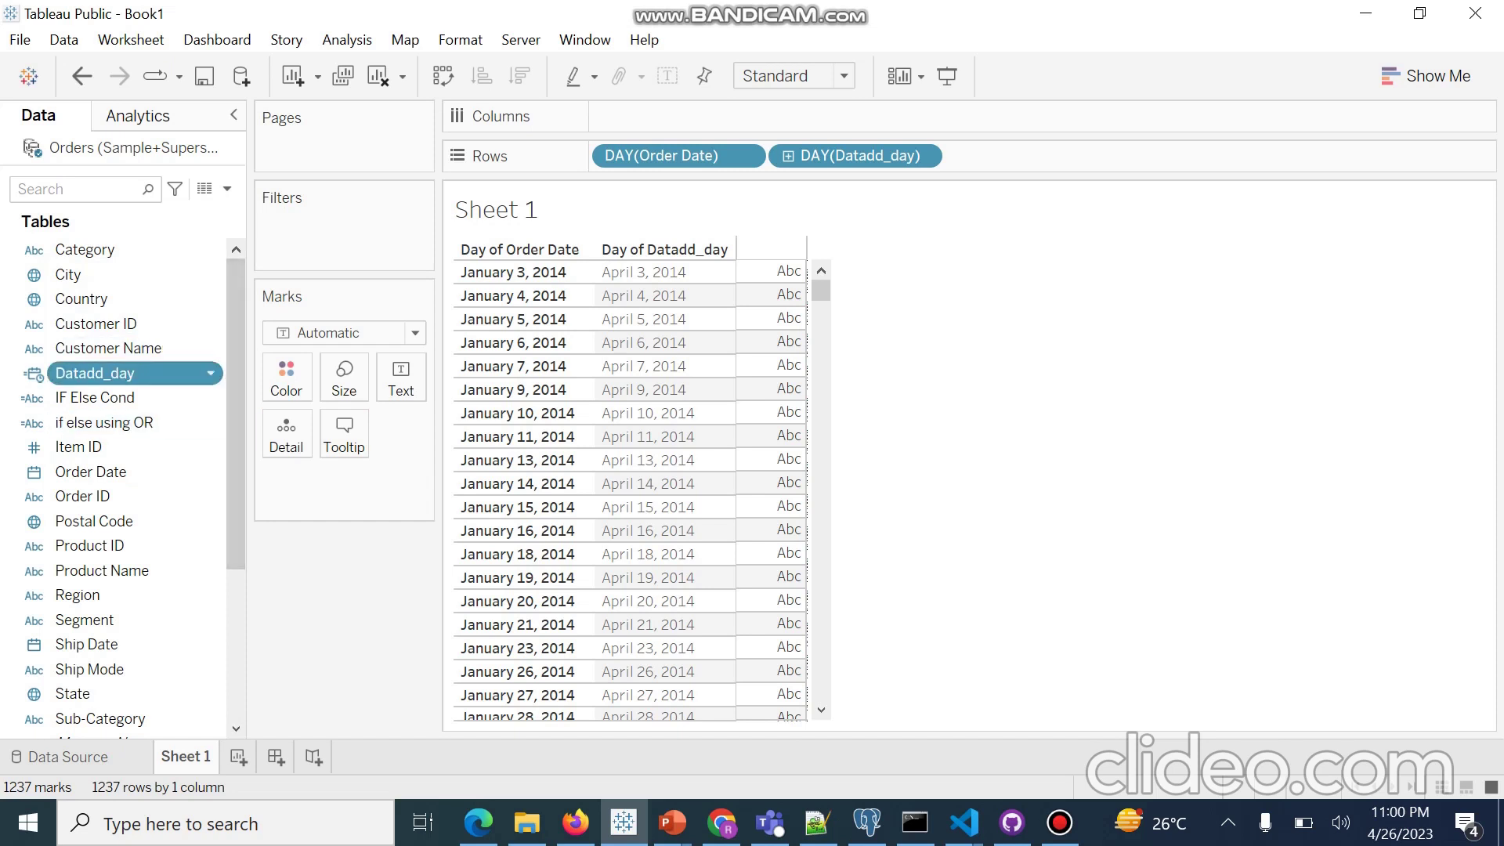
{"action": "left_click", "coordinate": [210, 373]}
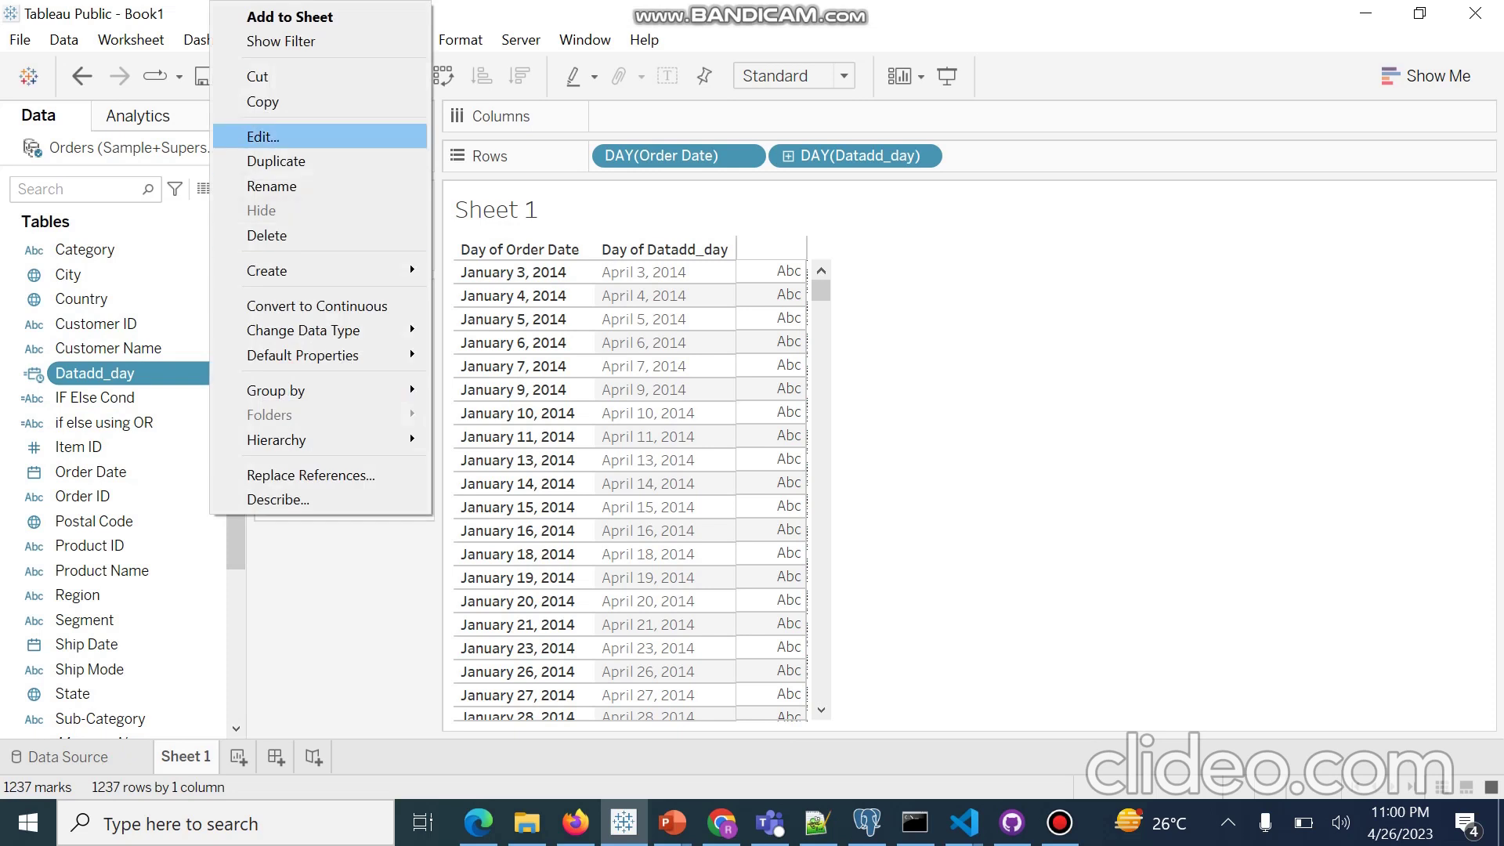
{"action": "left_click", "coordinate": [263, 136]}
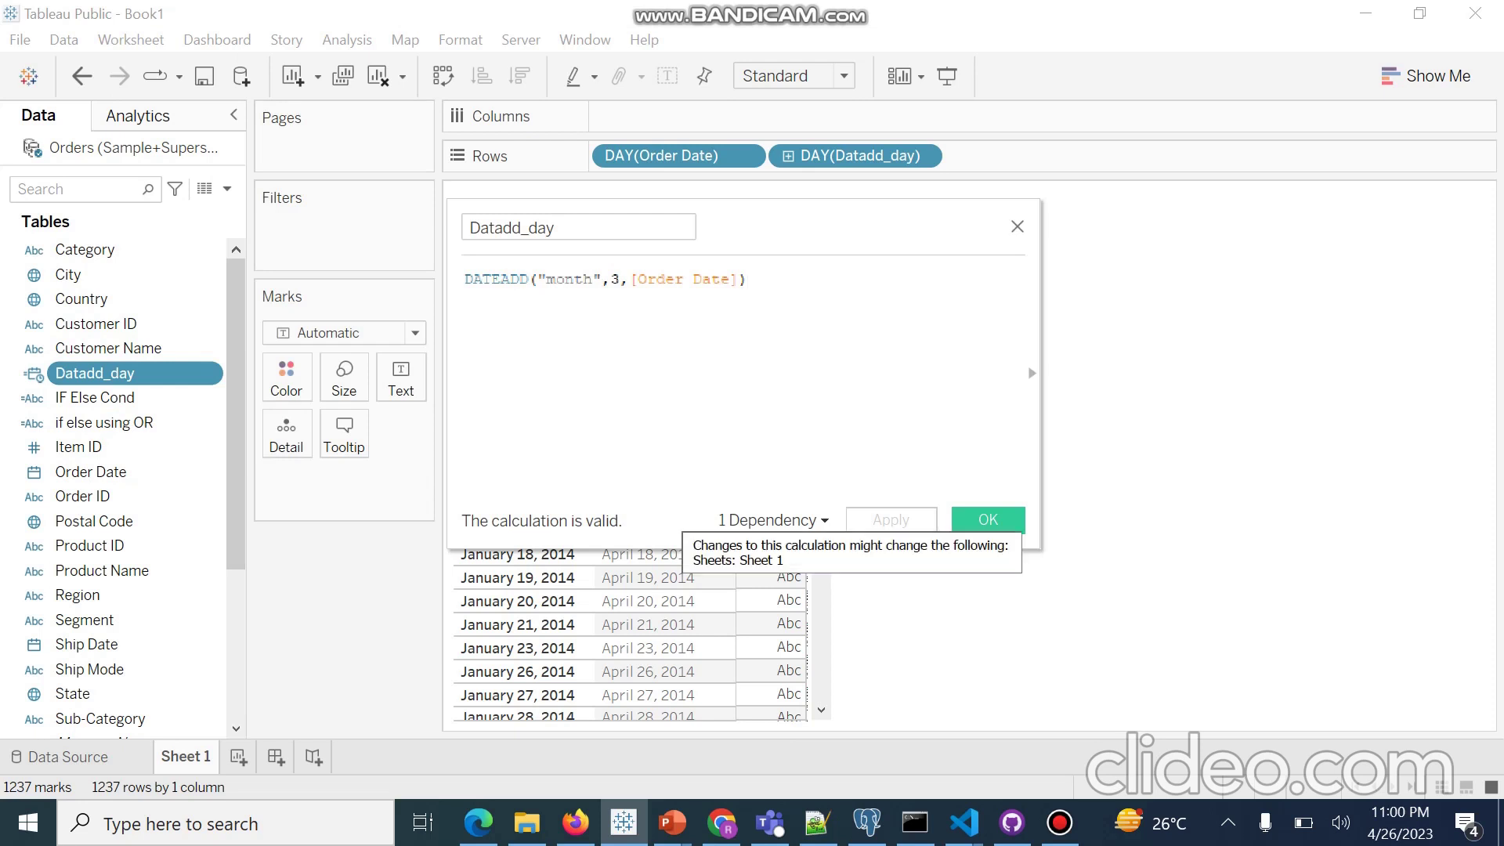
{"action": "left_click", "coordinate": [988, 519]}
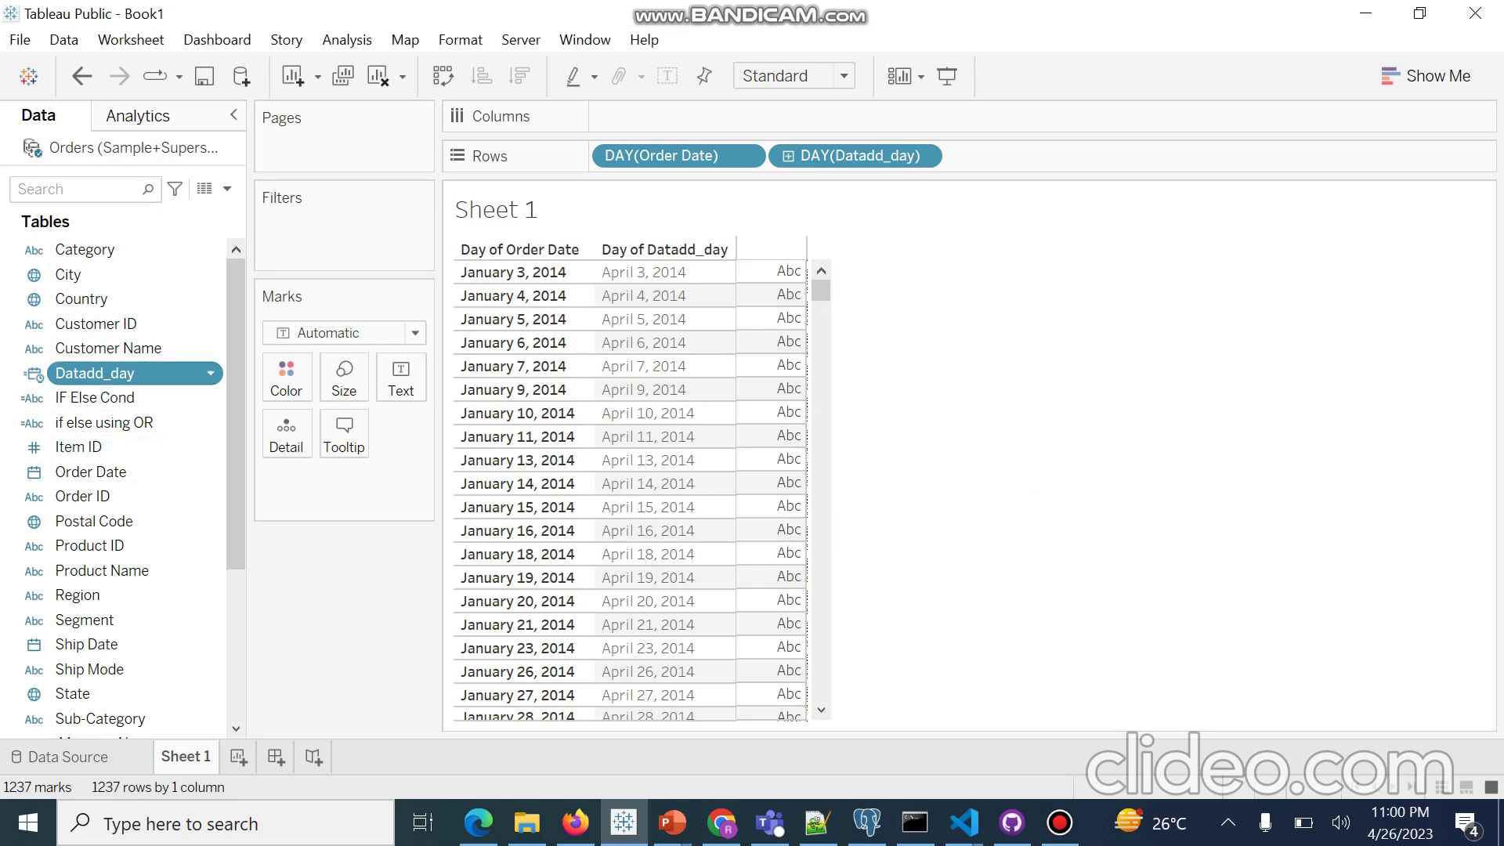
Step: Add Datadd_day to the table again as a third row field showing its year, beside the day of Datadd_day
{"action": "left_click_drag", "start_coordinate": [133, 373], "coordinate": [652, 410]}
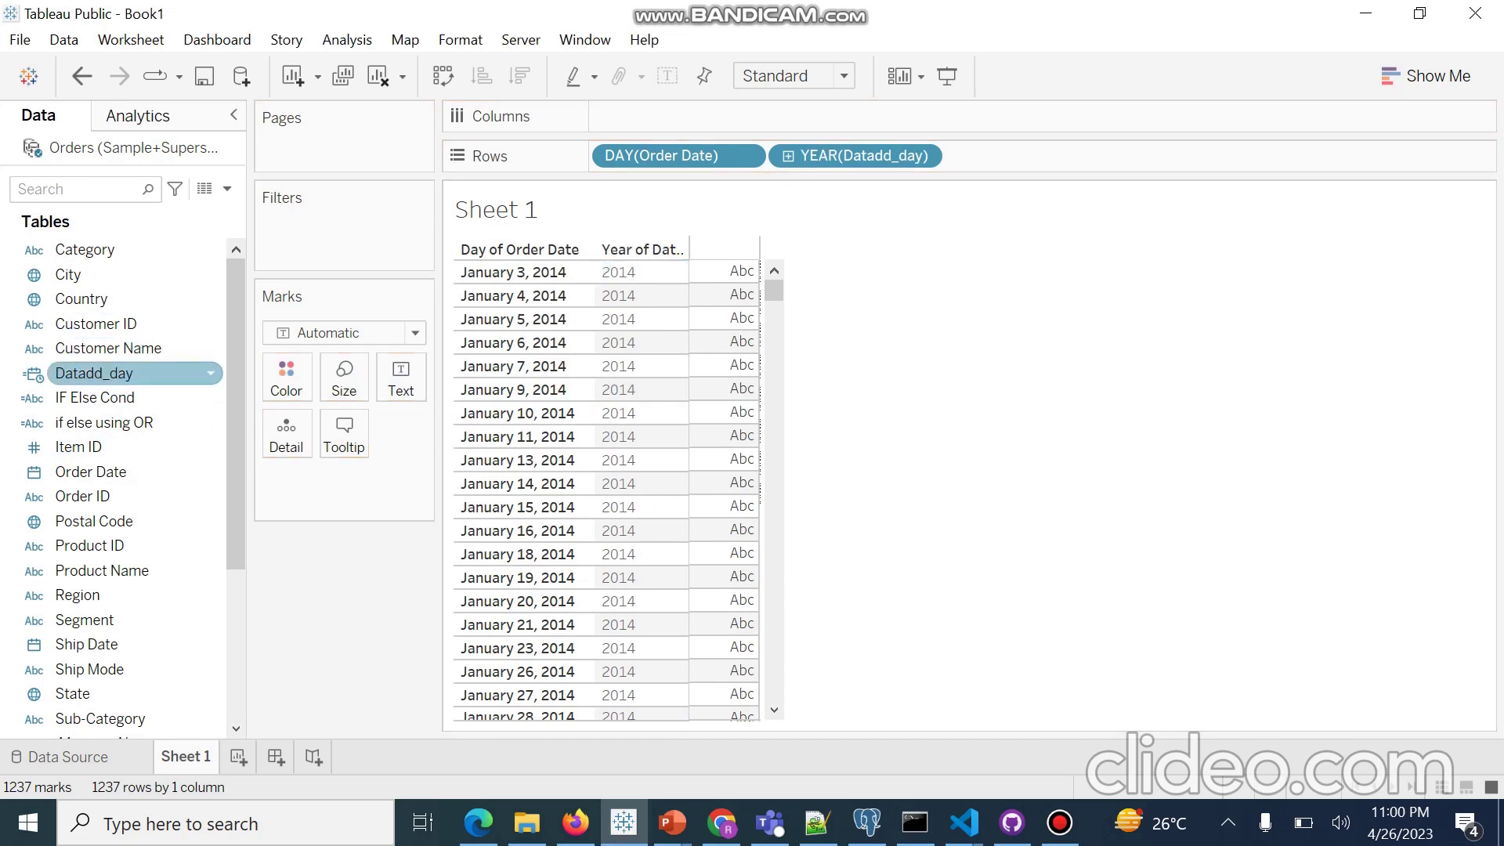
{"action": "left_click_drag", "start_coordinate": [133, 373], "coordinate": [665, 394]}
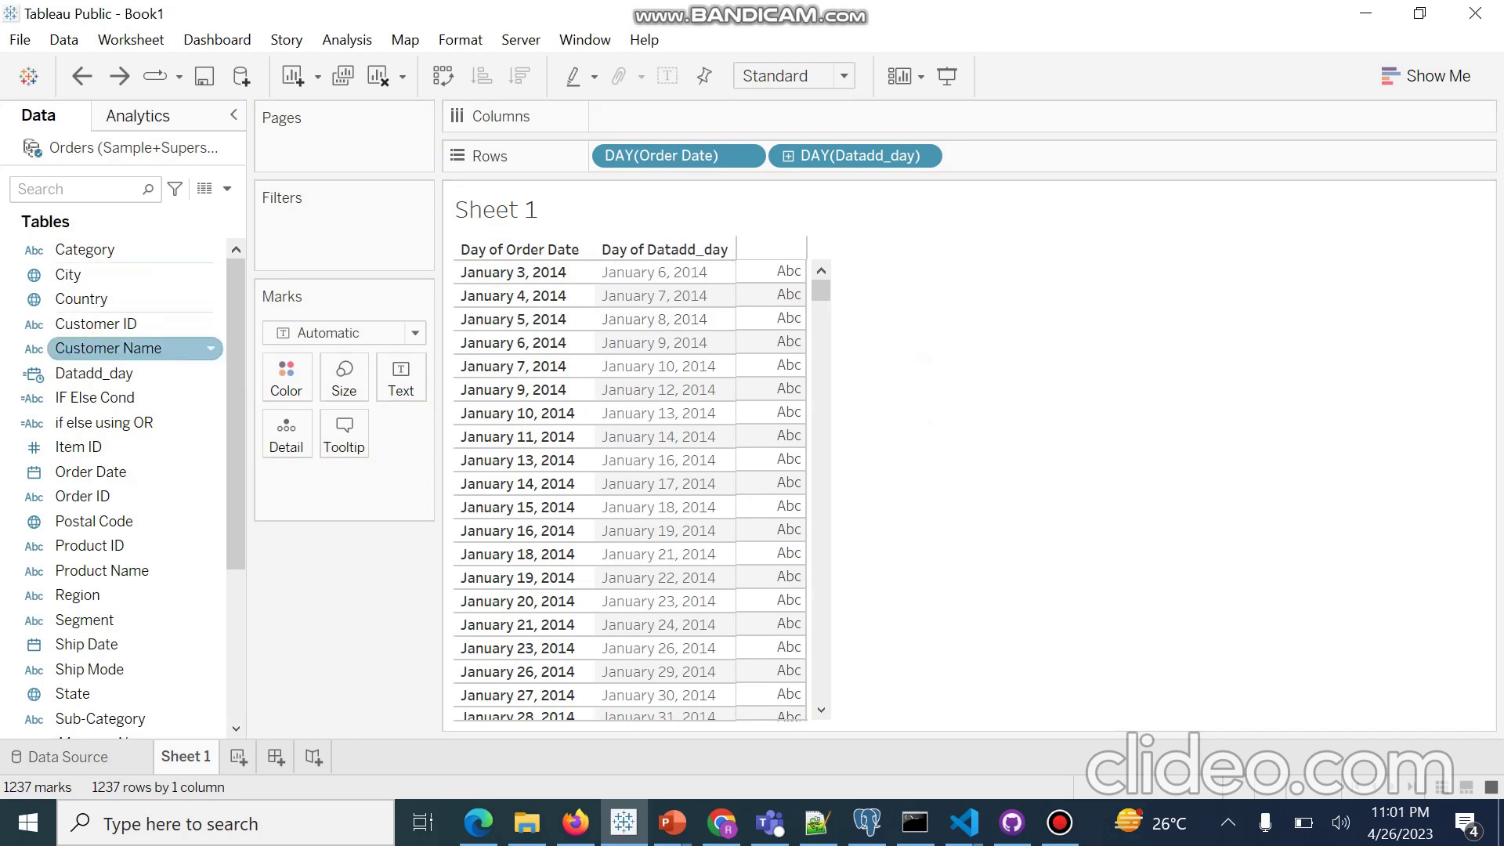
{"action": "left_click", "coordinate": [118, 373]}
{"action": "left_click_drag", "start_coordinate": [118, 373], "coordinate": [748, 404]}
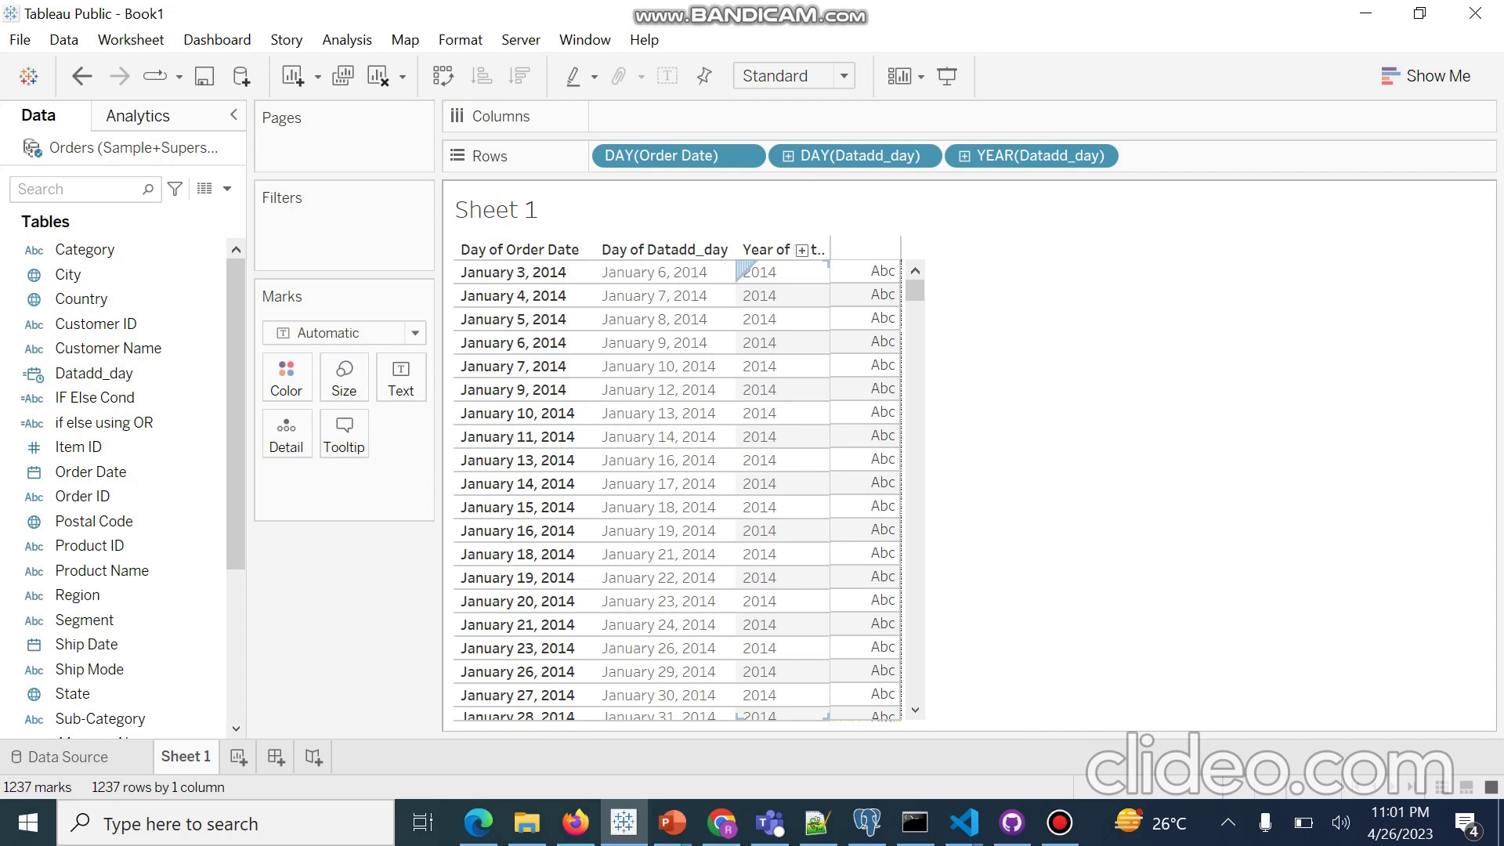
Step: Compare the order dates with the Datadd_day dates and years through to the table's last rows, especially around year ends
{"action": "left_click", "coordinate": [914, 710]}
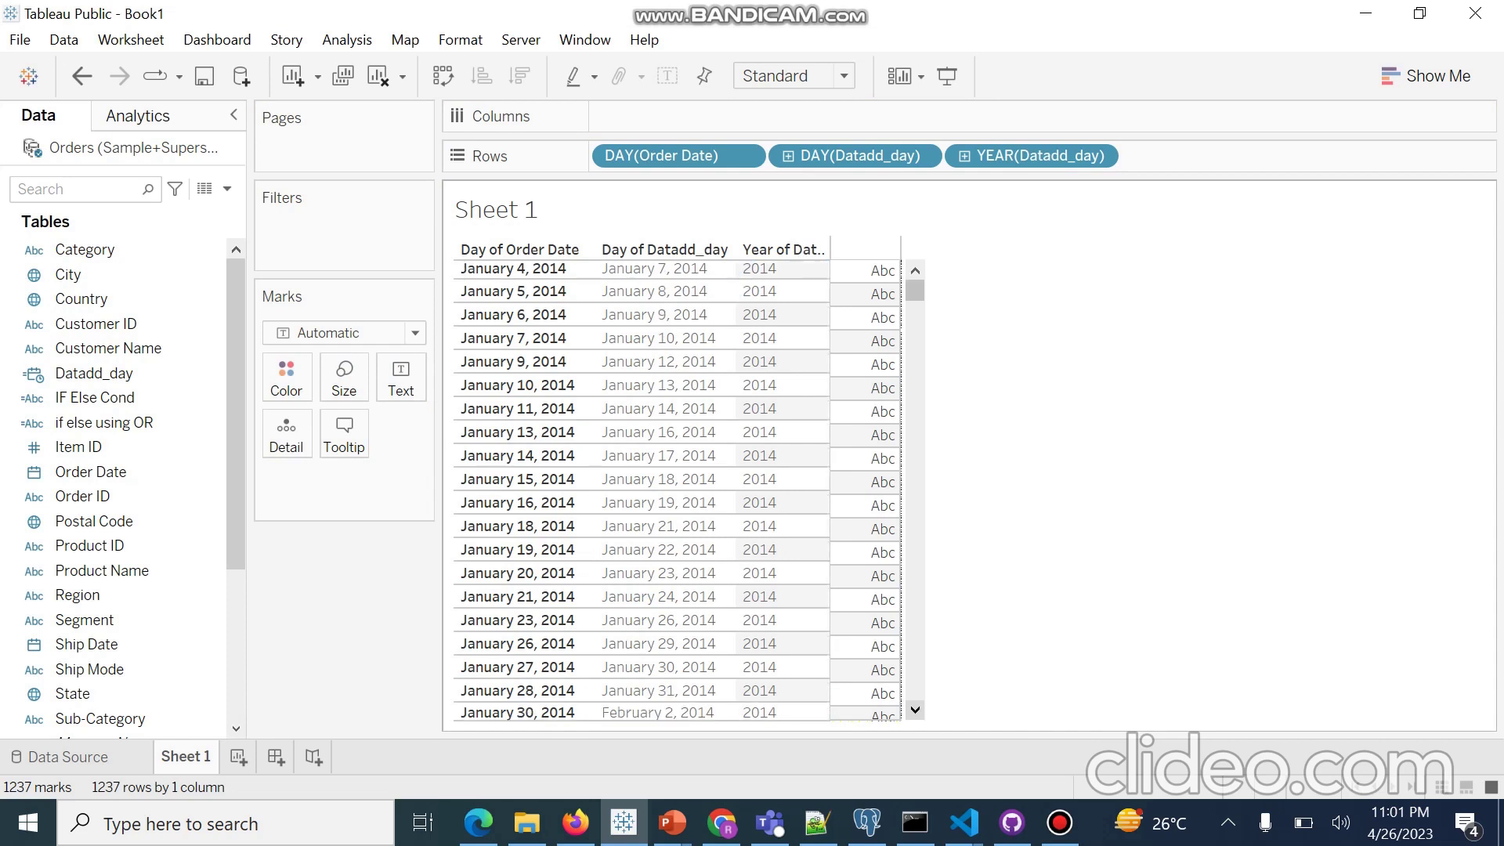
{"action": "scroll", "coordinate": [915, 710], "scroll_direction": "down", "scroll_amount": 6}
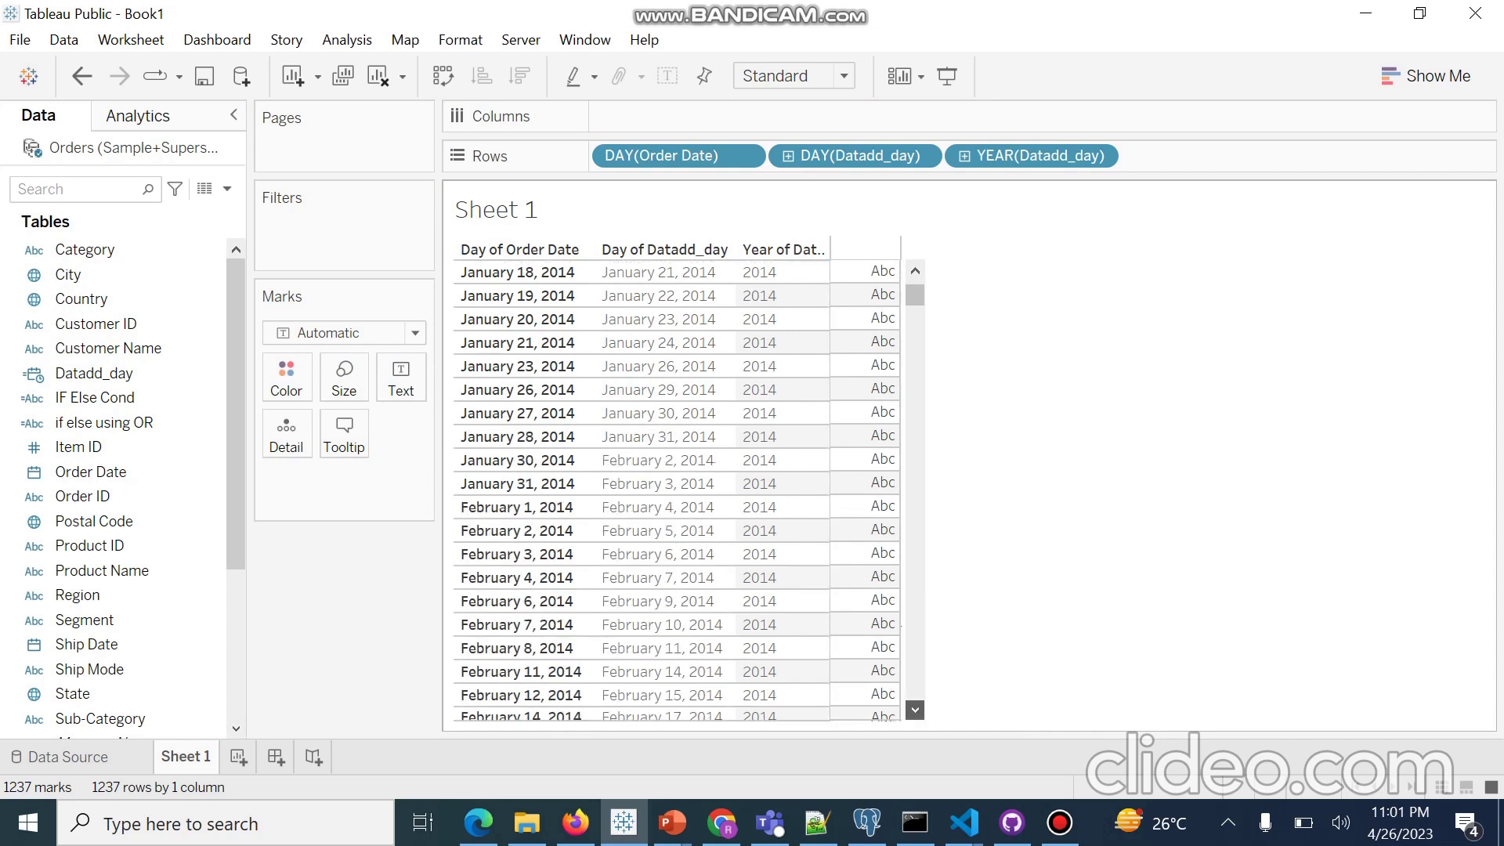
{"action": "scroll", "coordinate": [914, 710], "scroll_direction": "down", "scroll_amount": 13}
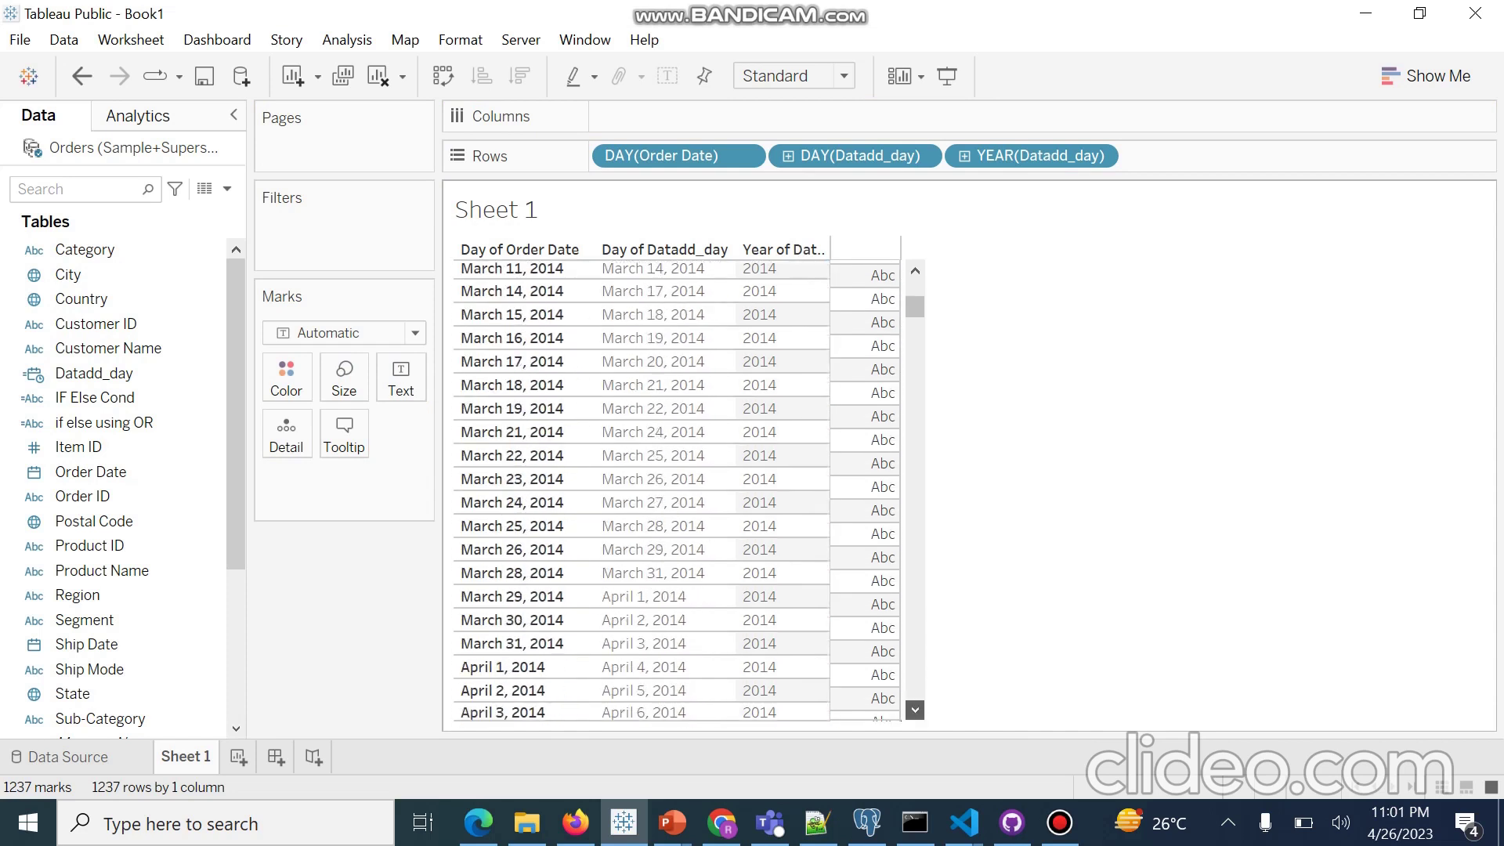
{"action": "scroll", "coordinate": [914, 710], "scroll_direction": "down", "scroll_amount": 11}
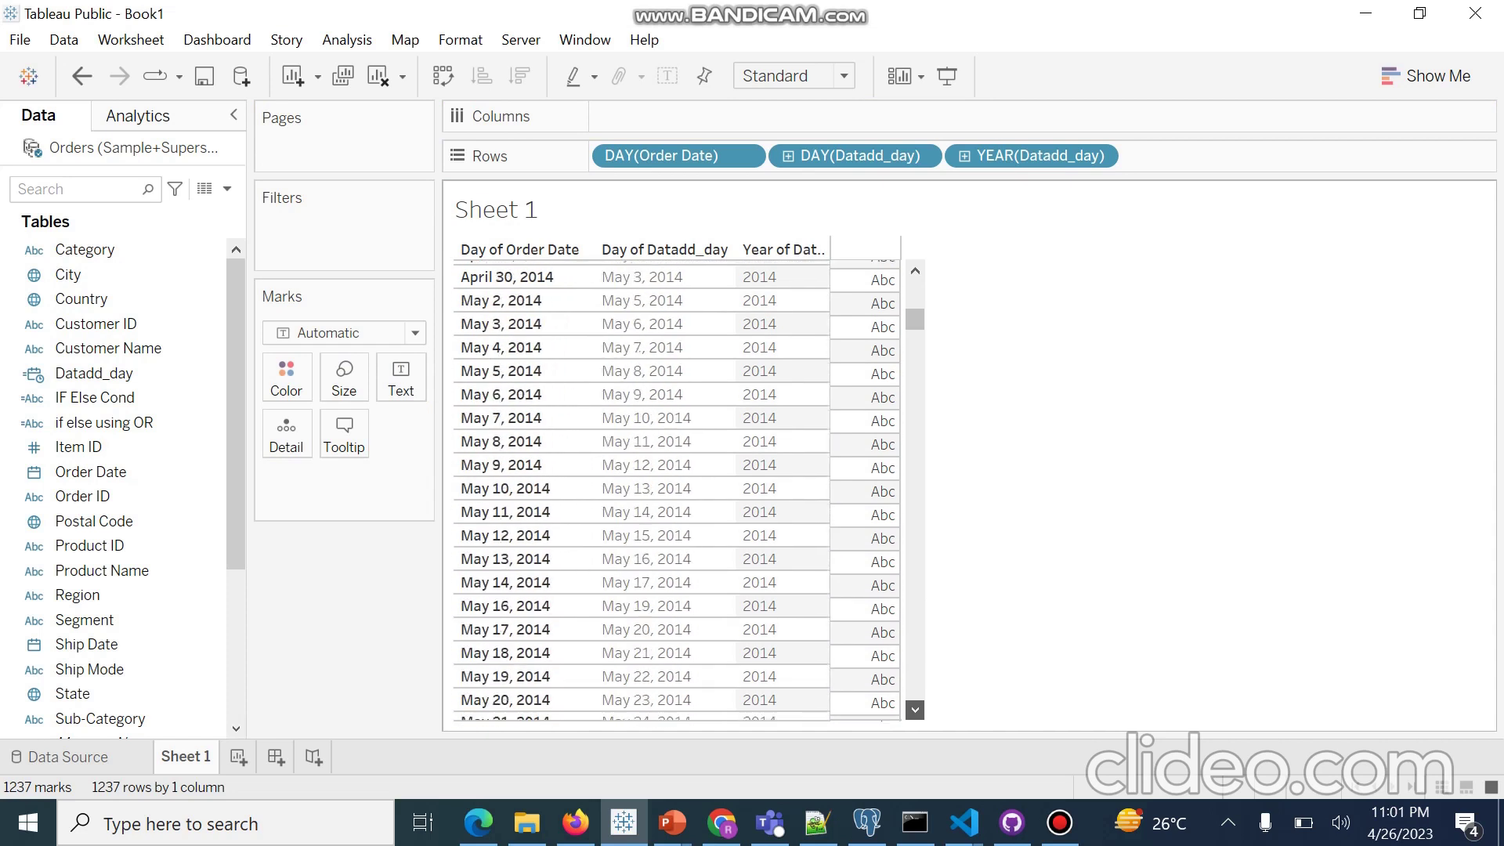
{"action": "scroll", "coordinate": [914, 710], "scroll_direction": "down", "scroll_amount": 11}
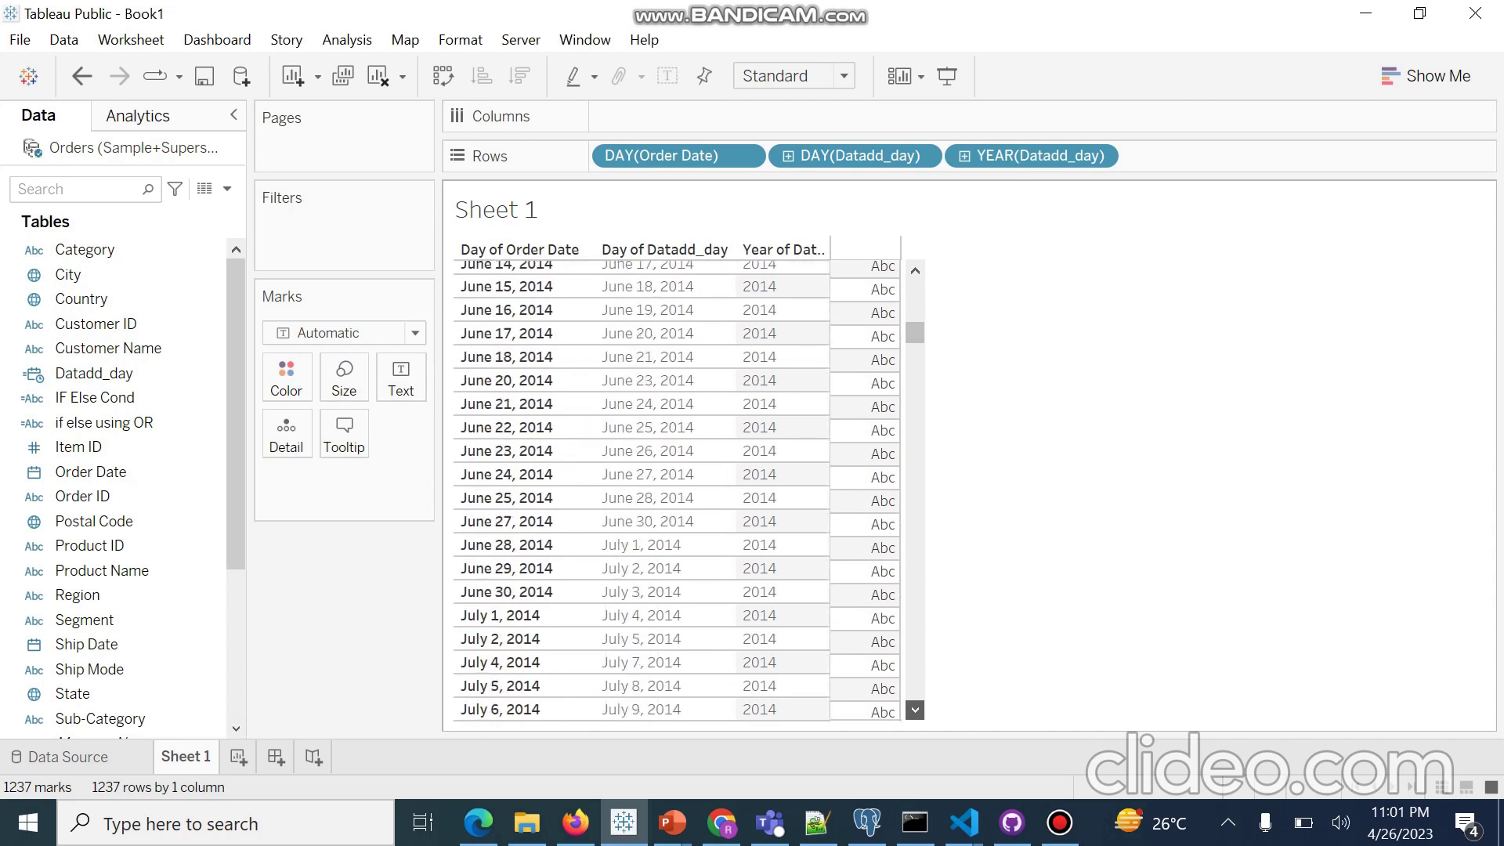
{"action": "scroll", "coordinate": [914, 710], "scroll_direction": "down", "scroll_amount": 11}
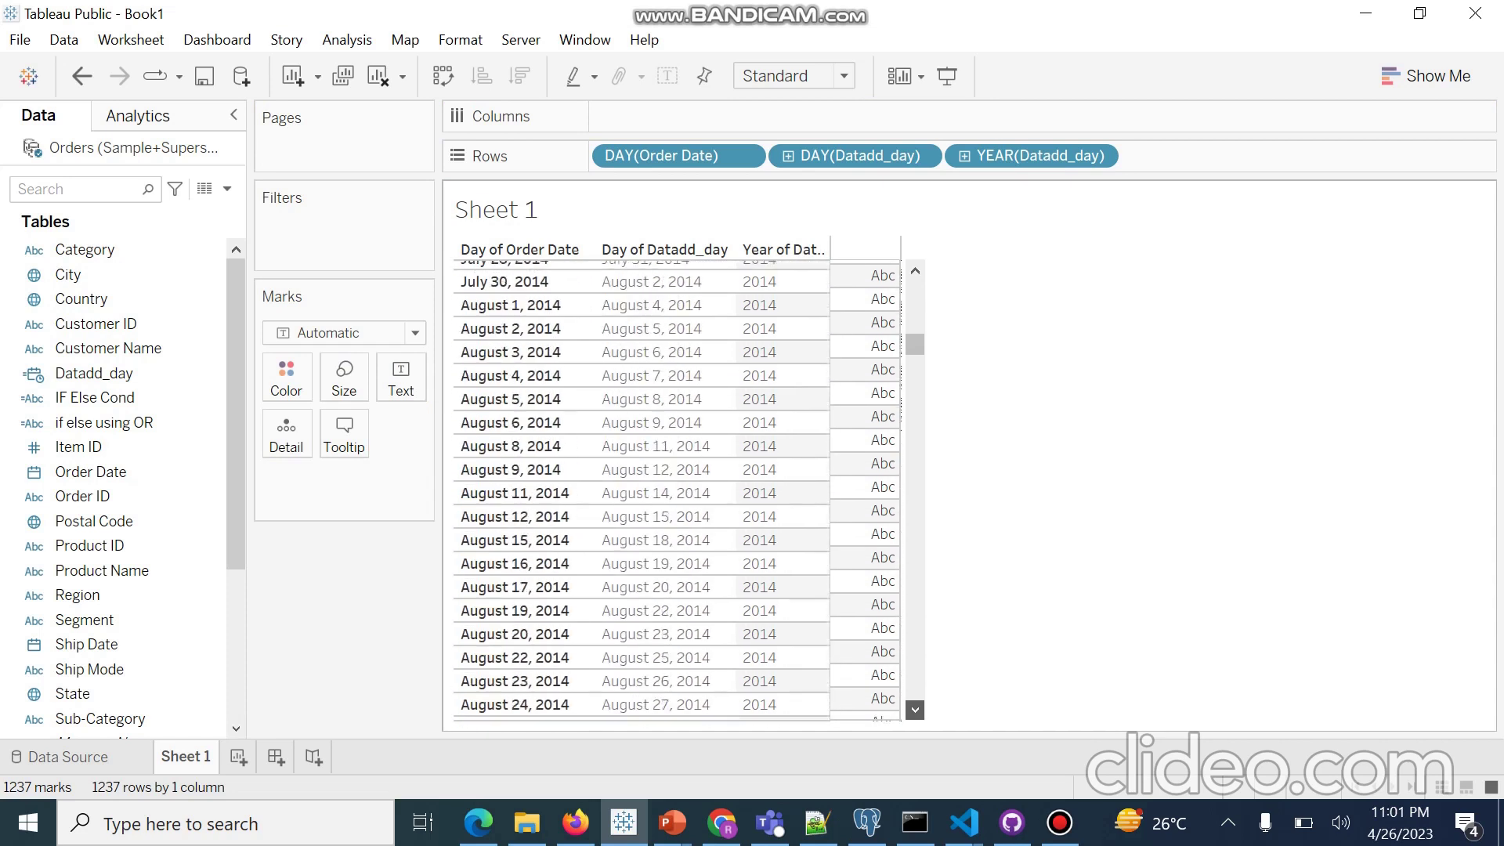
{"action": "scroll", "coordinate": [915, 709], "scroll_direction": "down", "scroll_amount": 11}
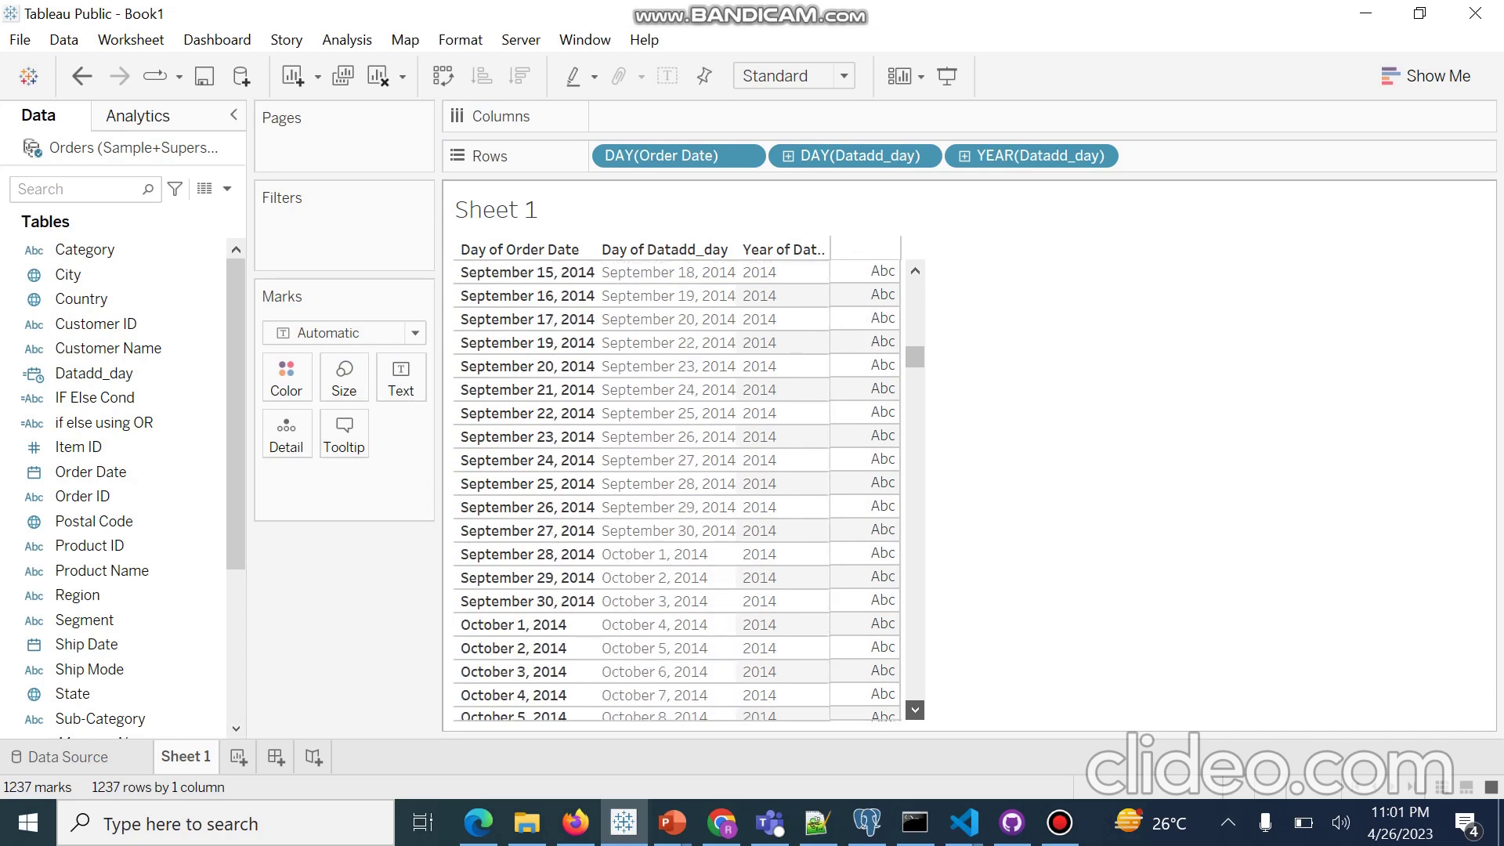
{"action": "scroll", "coordinate": [914, 710], "scroll_direction": "down", "scroll_amount": 11}
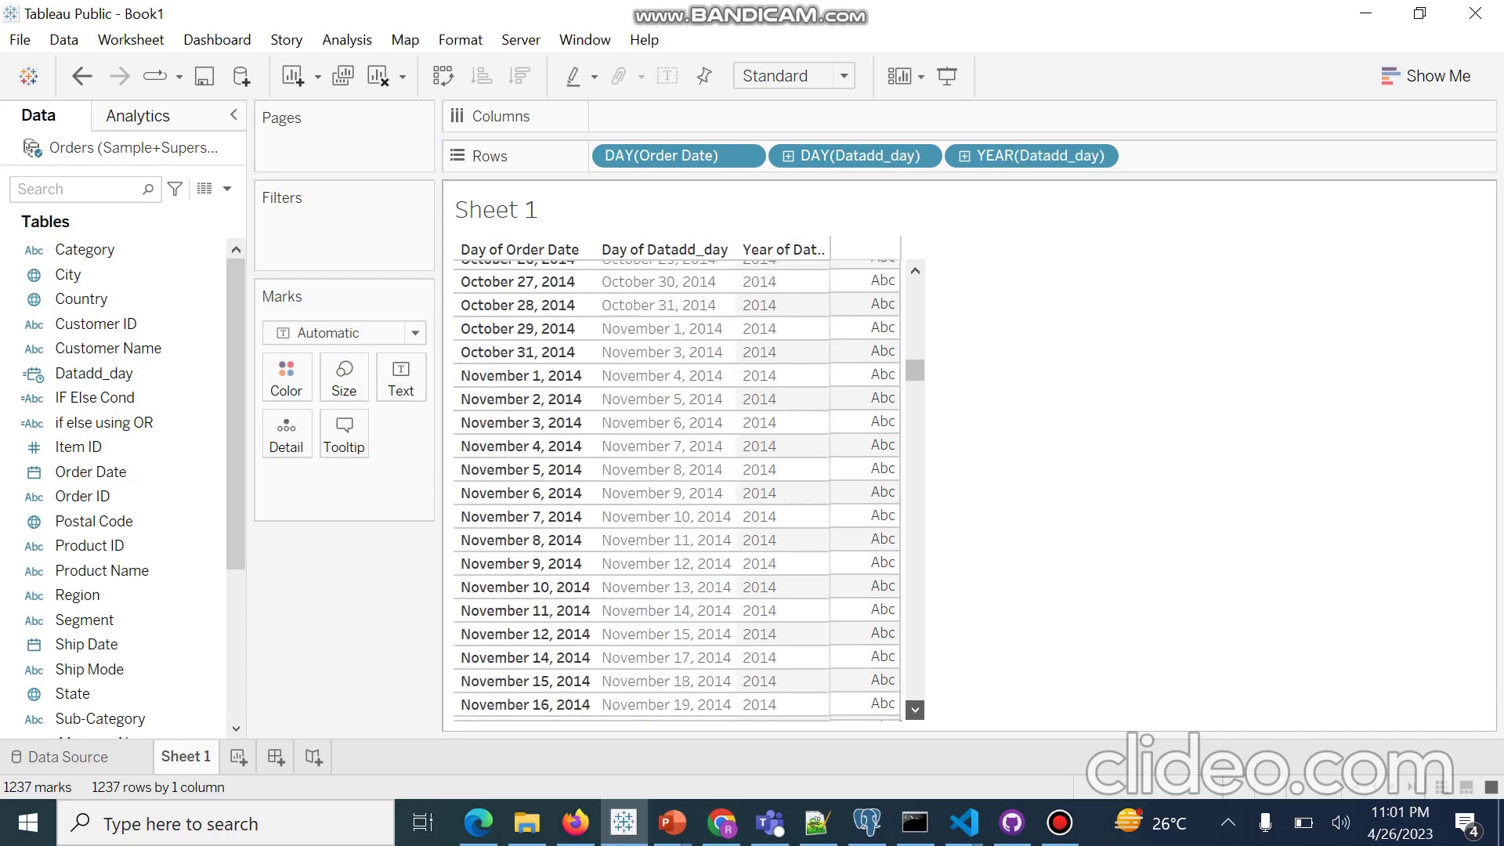
{"action": "scroll", "coordinate": [914, 709], "scroll_direction": "down", "scroll_amount": 11}
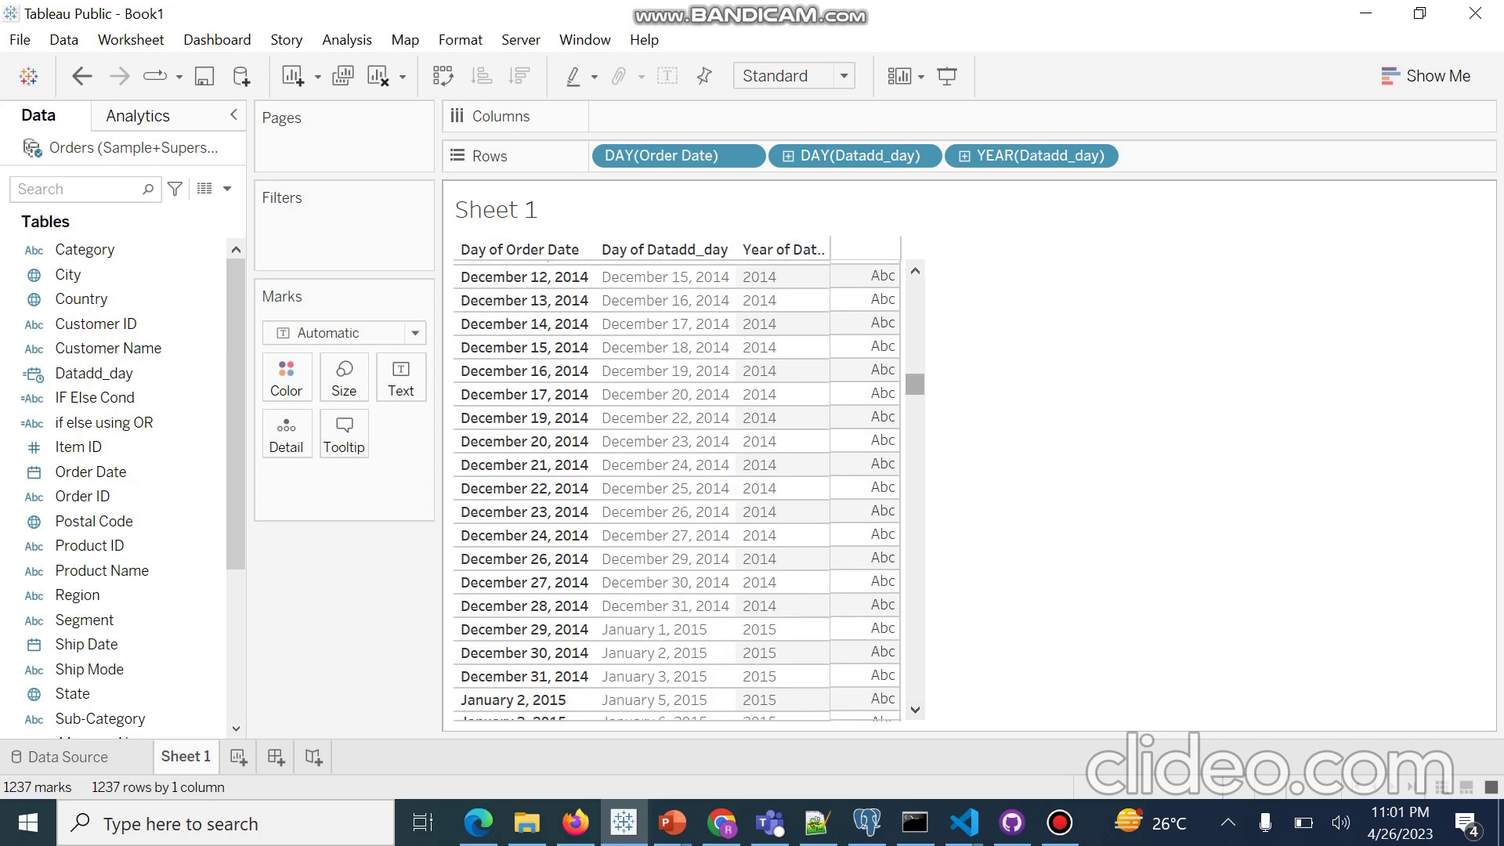
{"action": "left_click_drag", "start_coordinate": [915, 383], "coordinate": [914, 690]}
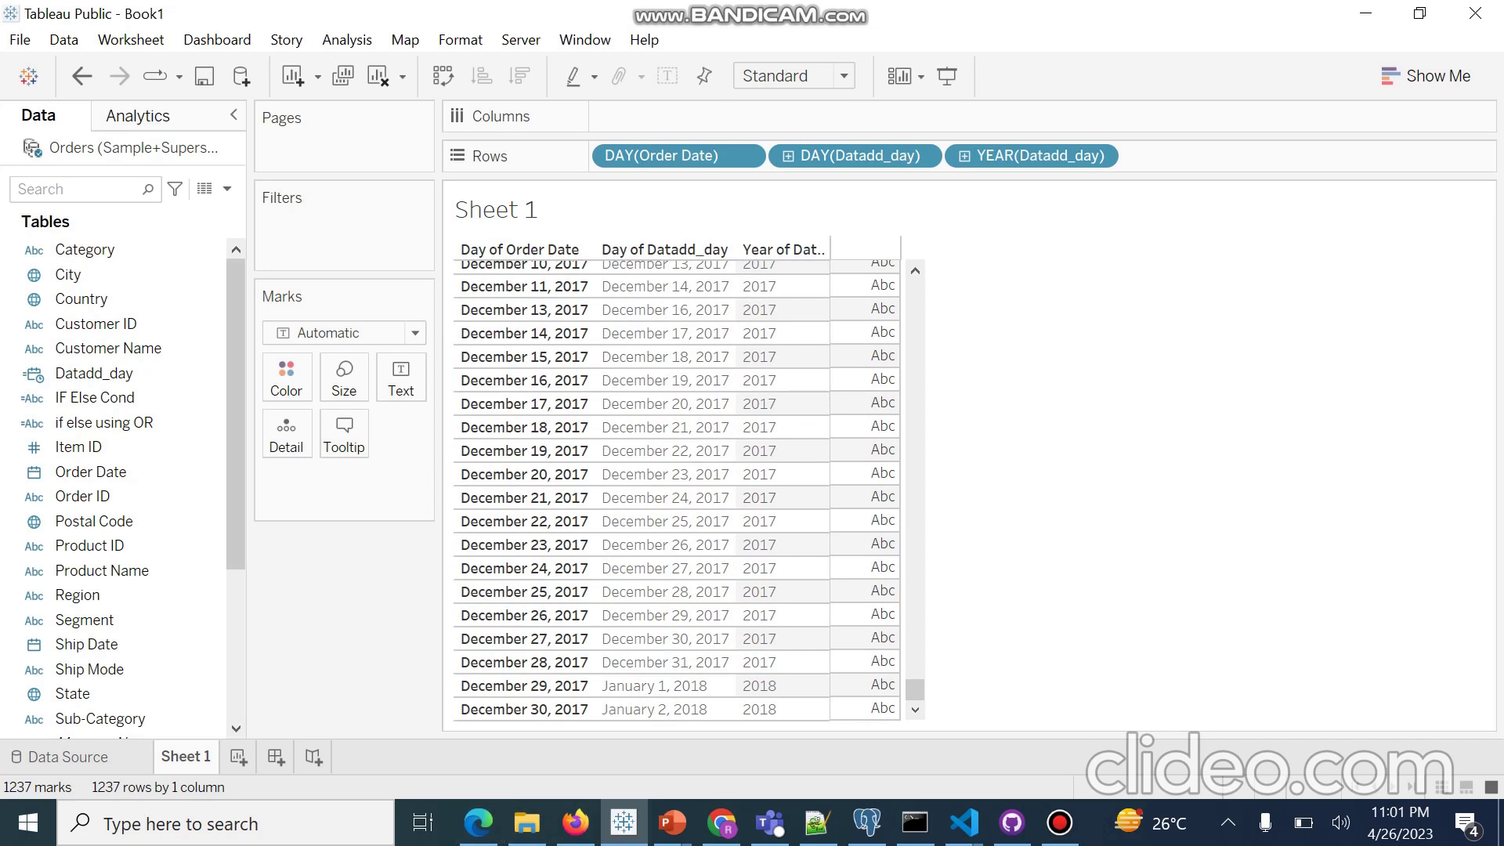
Step: Create a new worksheet, Sheet 2, and add Order Date to Rows as years
{"action": "left_click", "coordinate": [238, 757]}
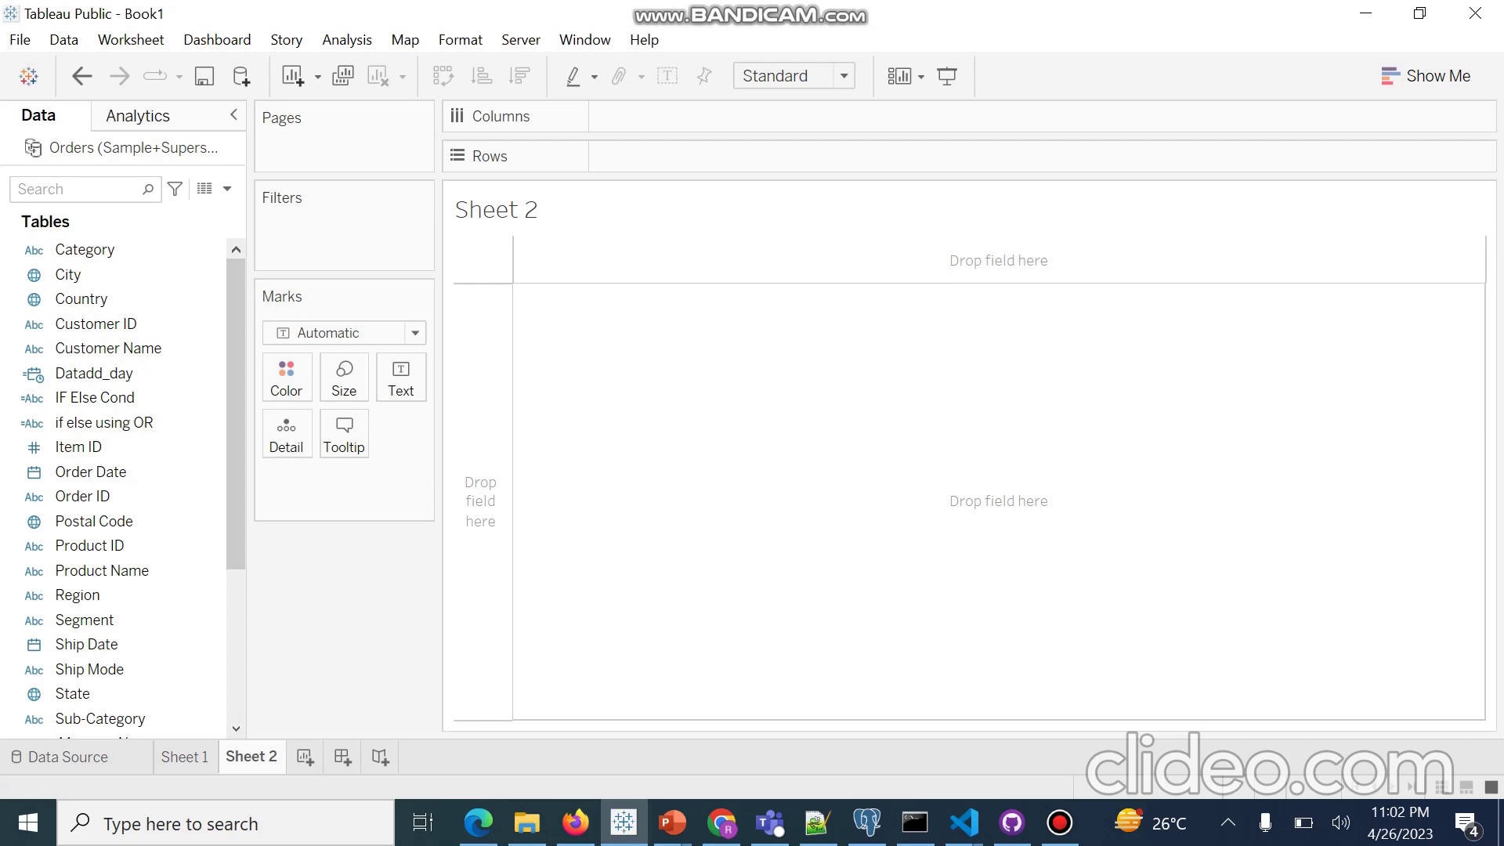
{"action": "left_click_drag", "start_coordinate": [91, 472], "coordinate": [627, 165]}
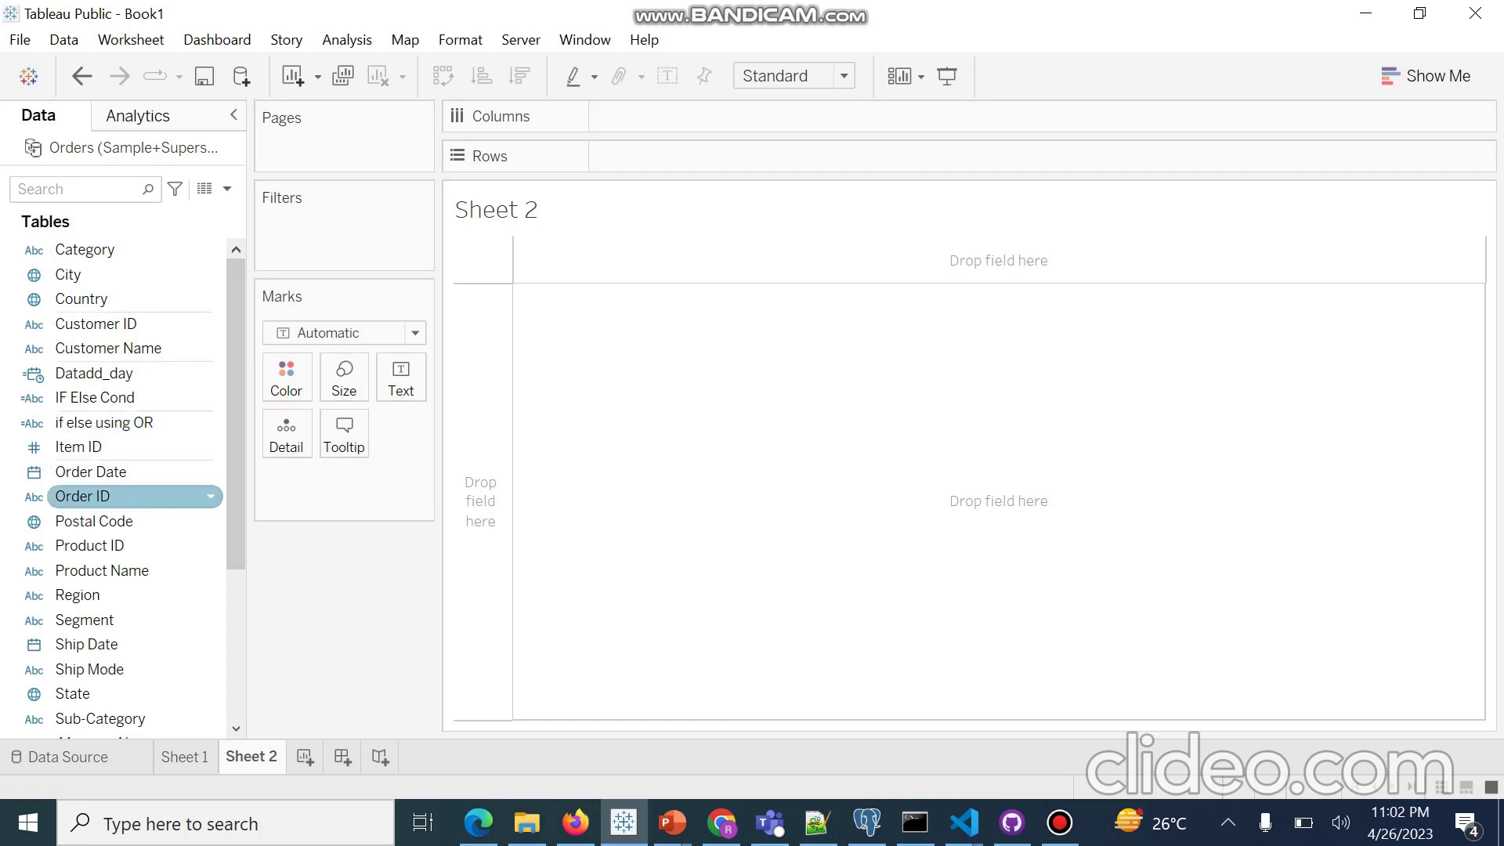
{"action": "mouse_move", "coordinate": [87, 644]}
{"action": "left_mouse_down"}
{"action": "mouse_move", "coordinate": [548, 446]}
{"action": "mouse_move", "coordinate": [718, 228]}
{"action": "mouse_move", "coordinate": [706, 189]}
{"action": "mouse_move", "coordinate": [820, 159]}
{"action": "mouse_move", "coordinate": [627, 235]}
{"action": "mouse_move", "coordinate": [86, 620]}
{"action": "left_mouse_up"}
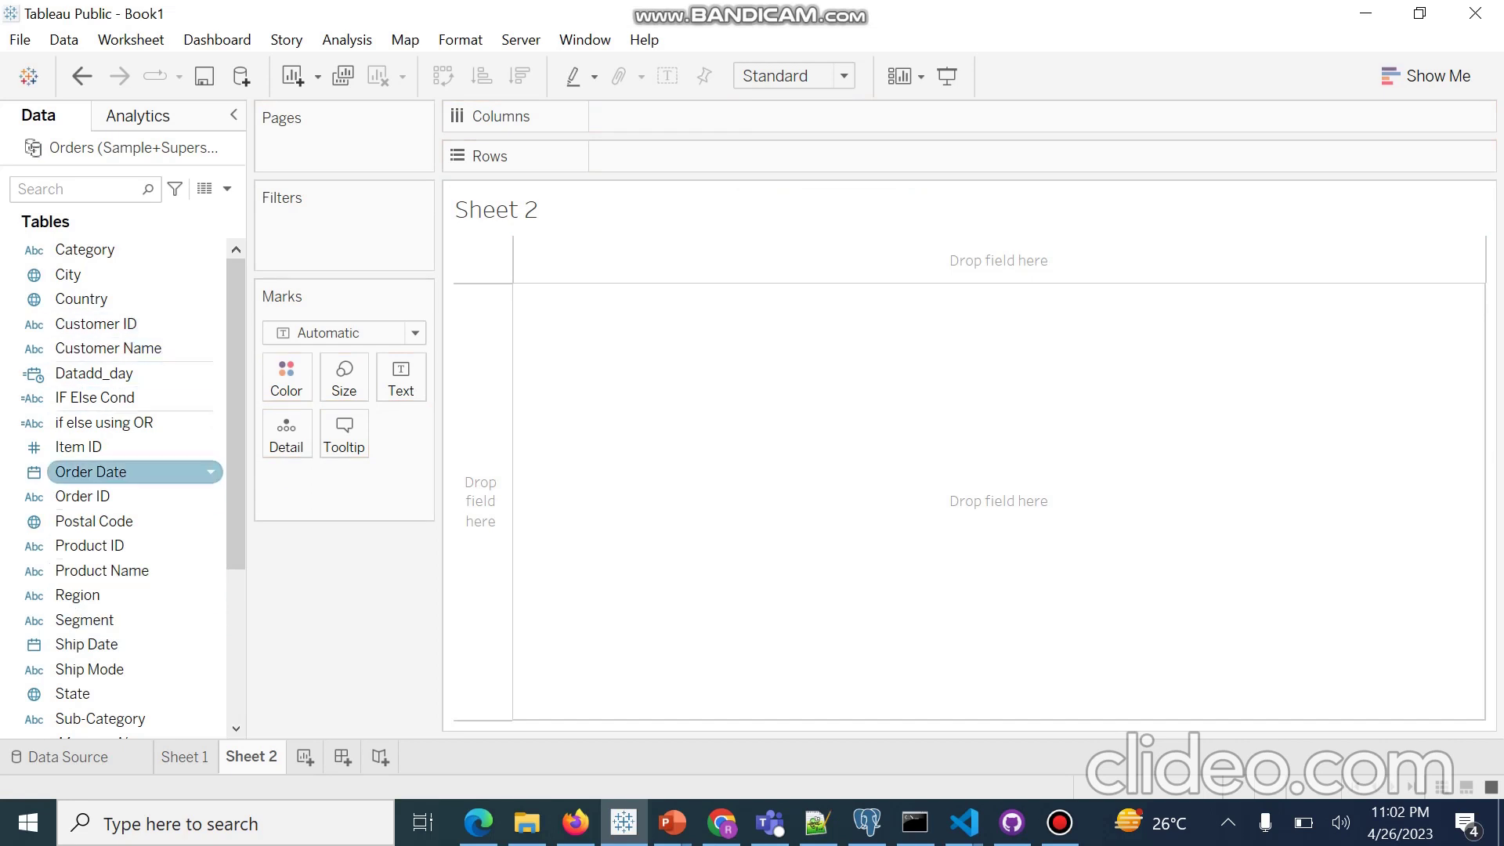
{"action": "left_click_drag", "start_coordinate": [90, 472], "coordinate": [666, 154]}
{"action": "left_click", "coordinate": [118, 471]}
{"action": "left_click_drag", "start_coordinate": [129, 472], "coordinate": [674, 156]}
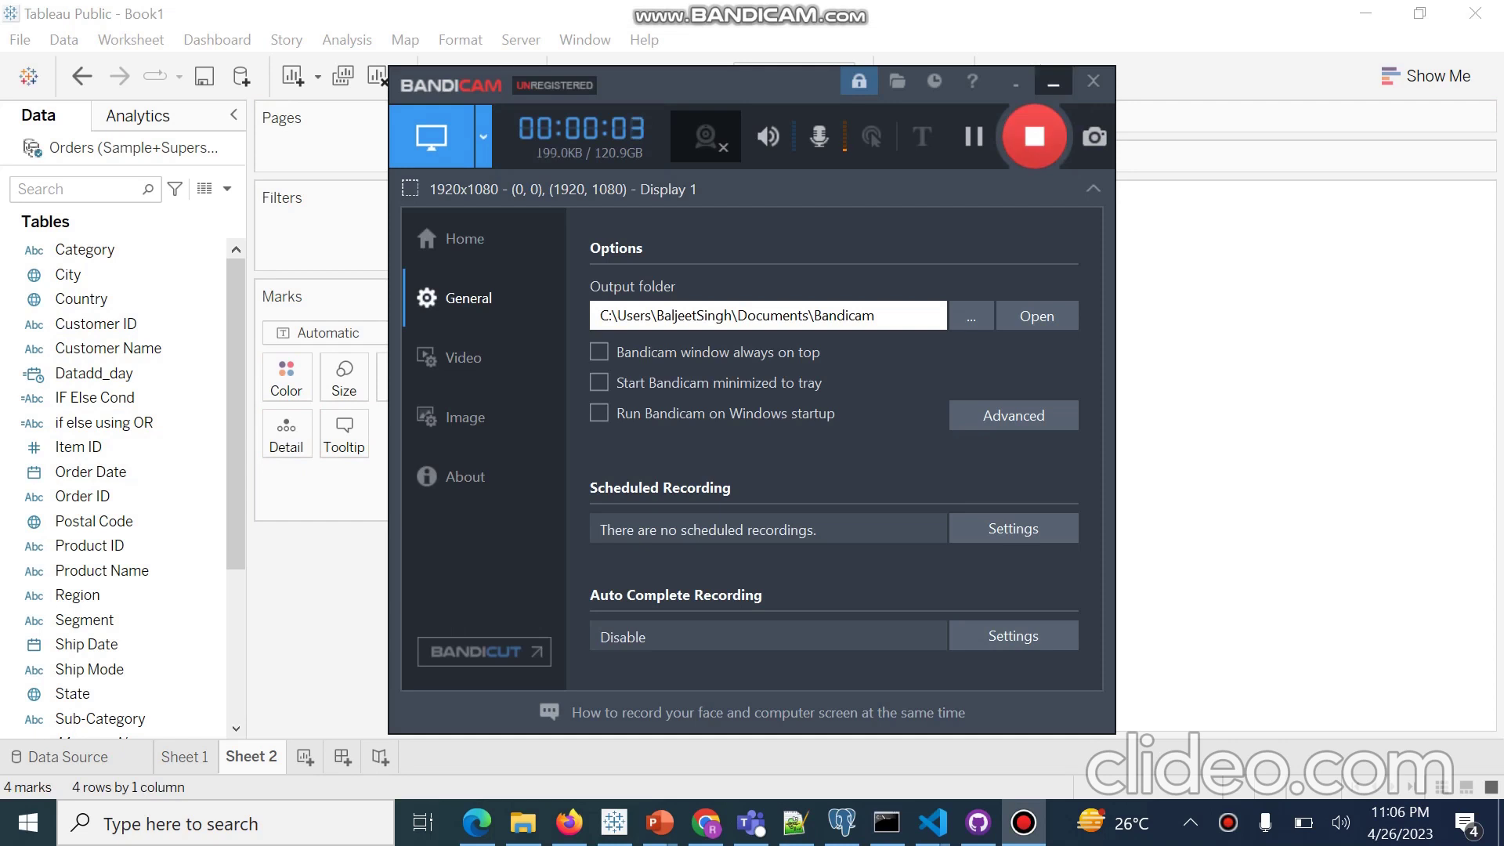
{"action": "left_click", "coordinate": [1054, 81]}
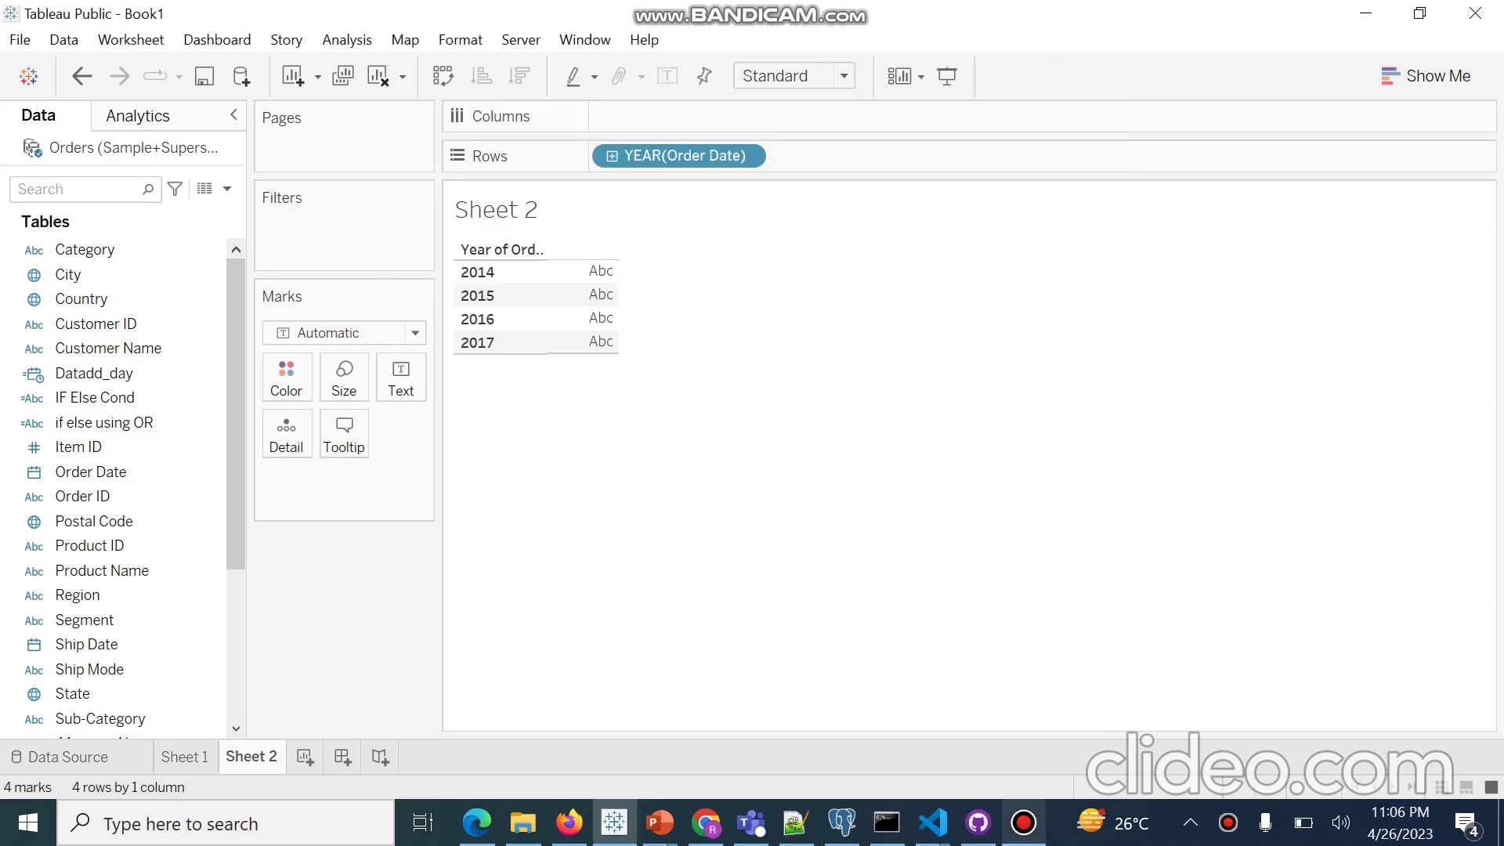
Step: Add Ship Date to Rows as years, beside the year of Order Date
{"action": "mouse_move", "coordinate": [1024, 823]}
{"action": "mouse_move", "coordinate": [1022, 713]}
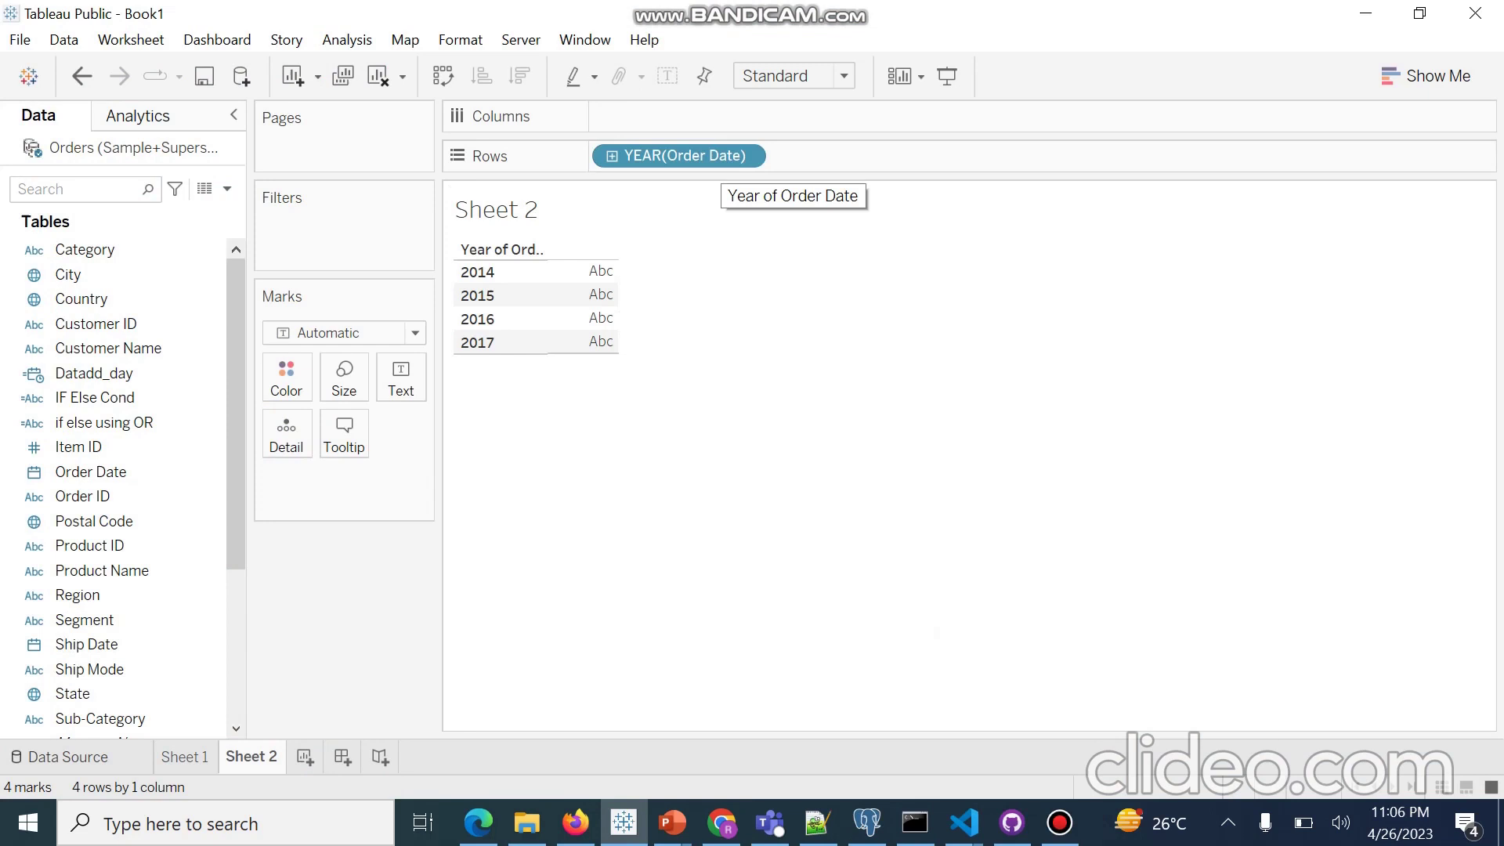
{"action": "left_click", "coordinate": [86, 644]}
{"action": "left_click_drag", "start_coordinate": [87, 644], "coordinate": [807, 145]}
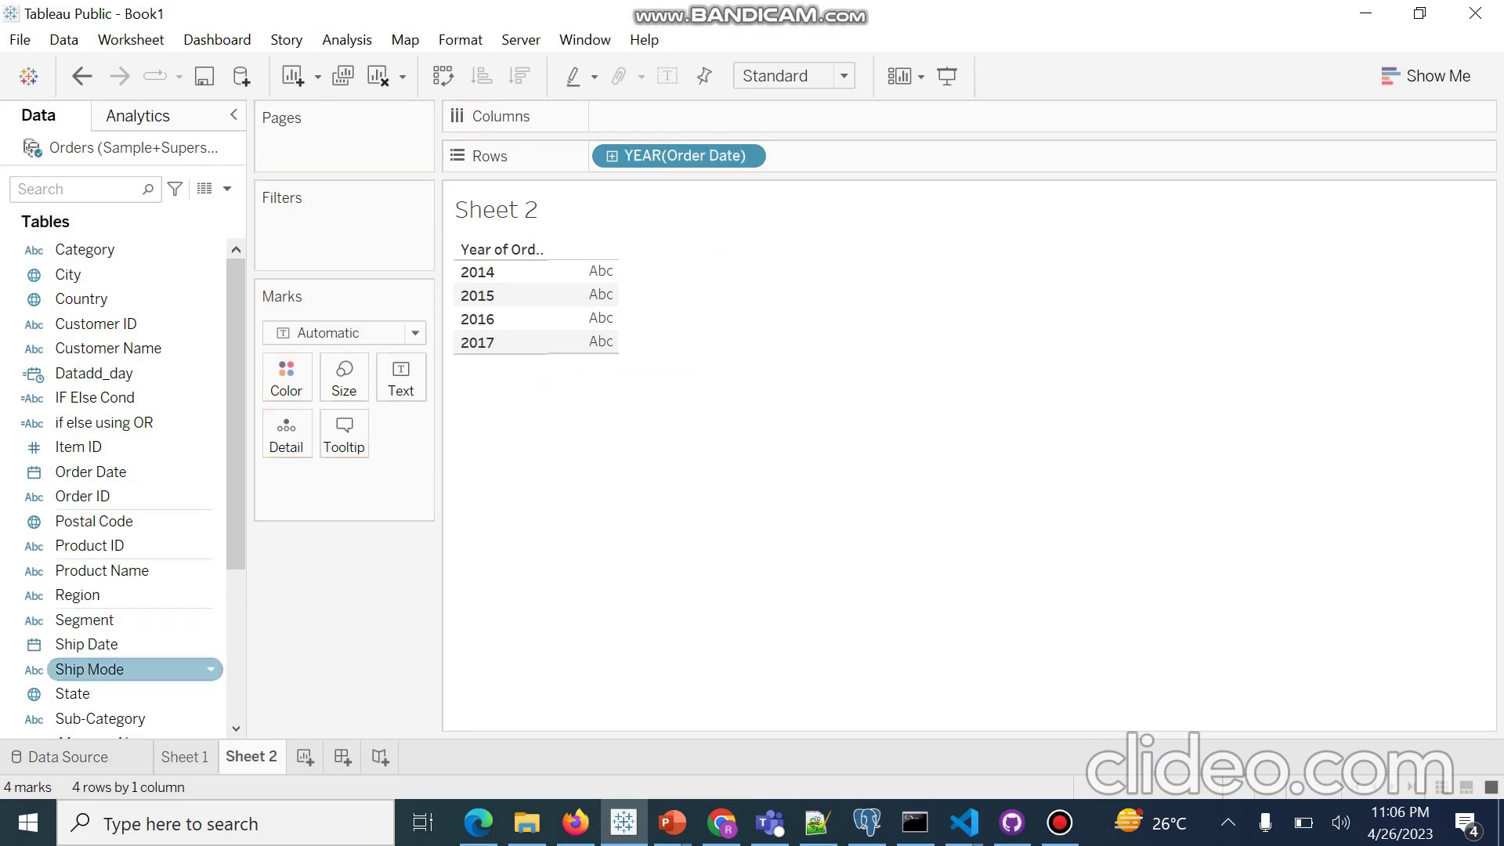
{"action": "left_click_drag", "start_coordinate": [87, 644], "coordinate": [909, 156]}
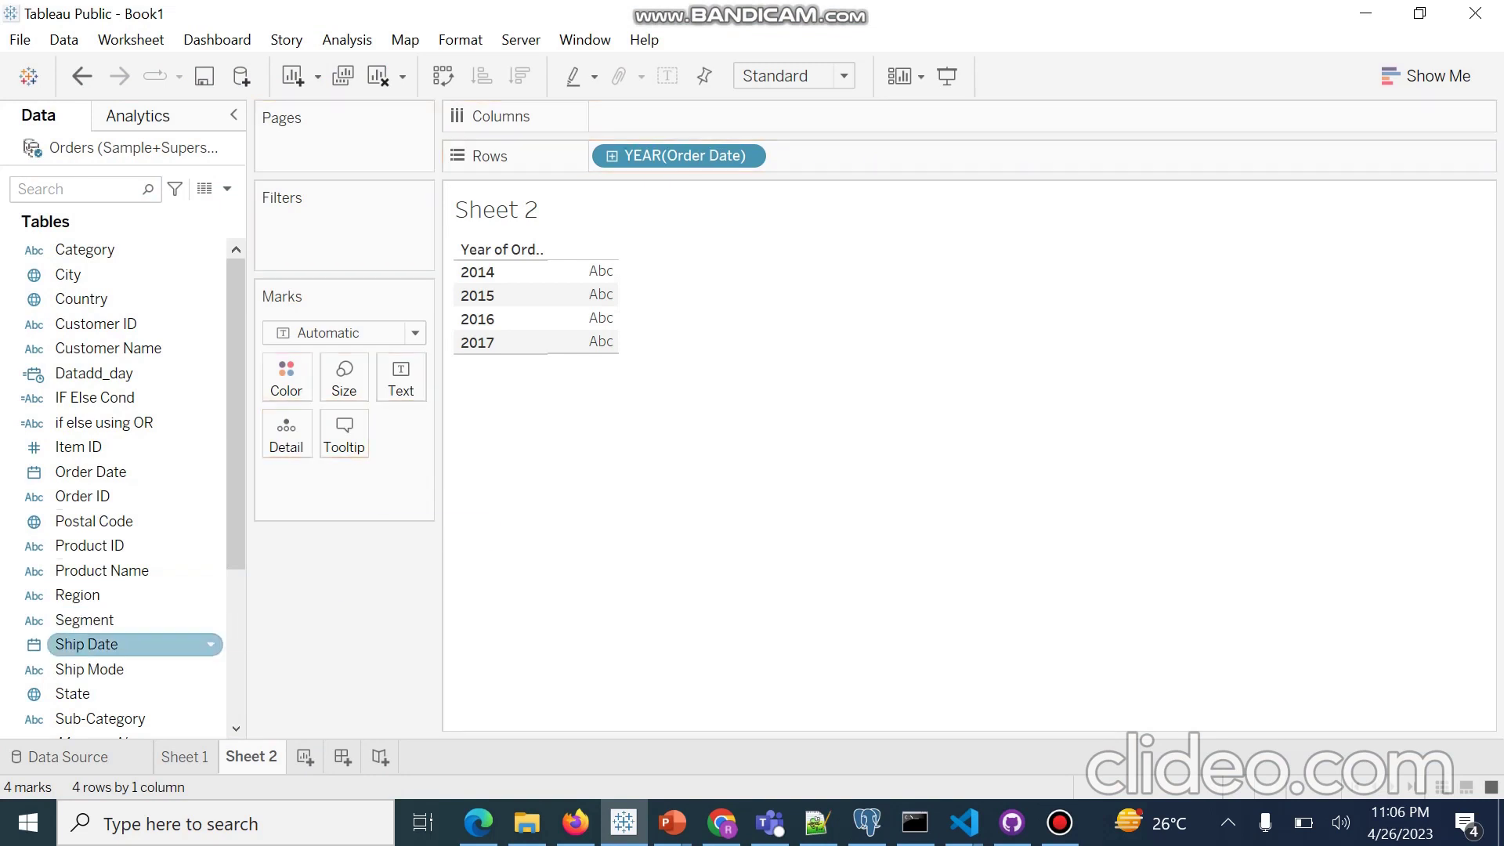
{"action": "left_click_drag", "start_coordinate": [87, 644], "coordinate": [811, 162]}
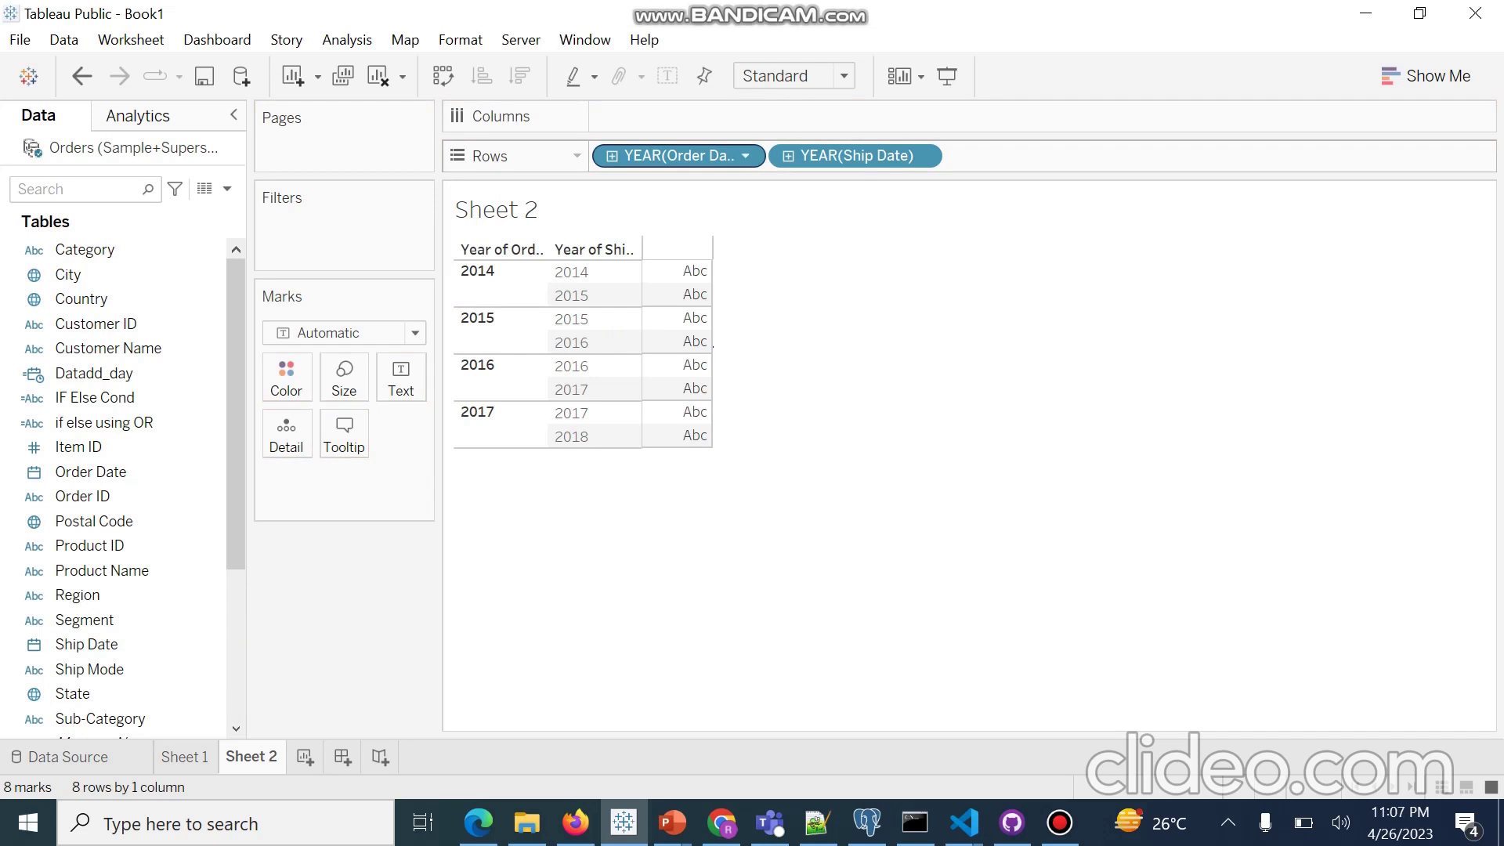
Step: Change Order Date in Rows to the full-date Day level and make it discrete
{"action": "left_click", "coordinate": [746, 155]}
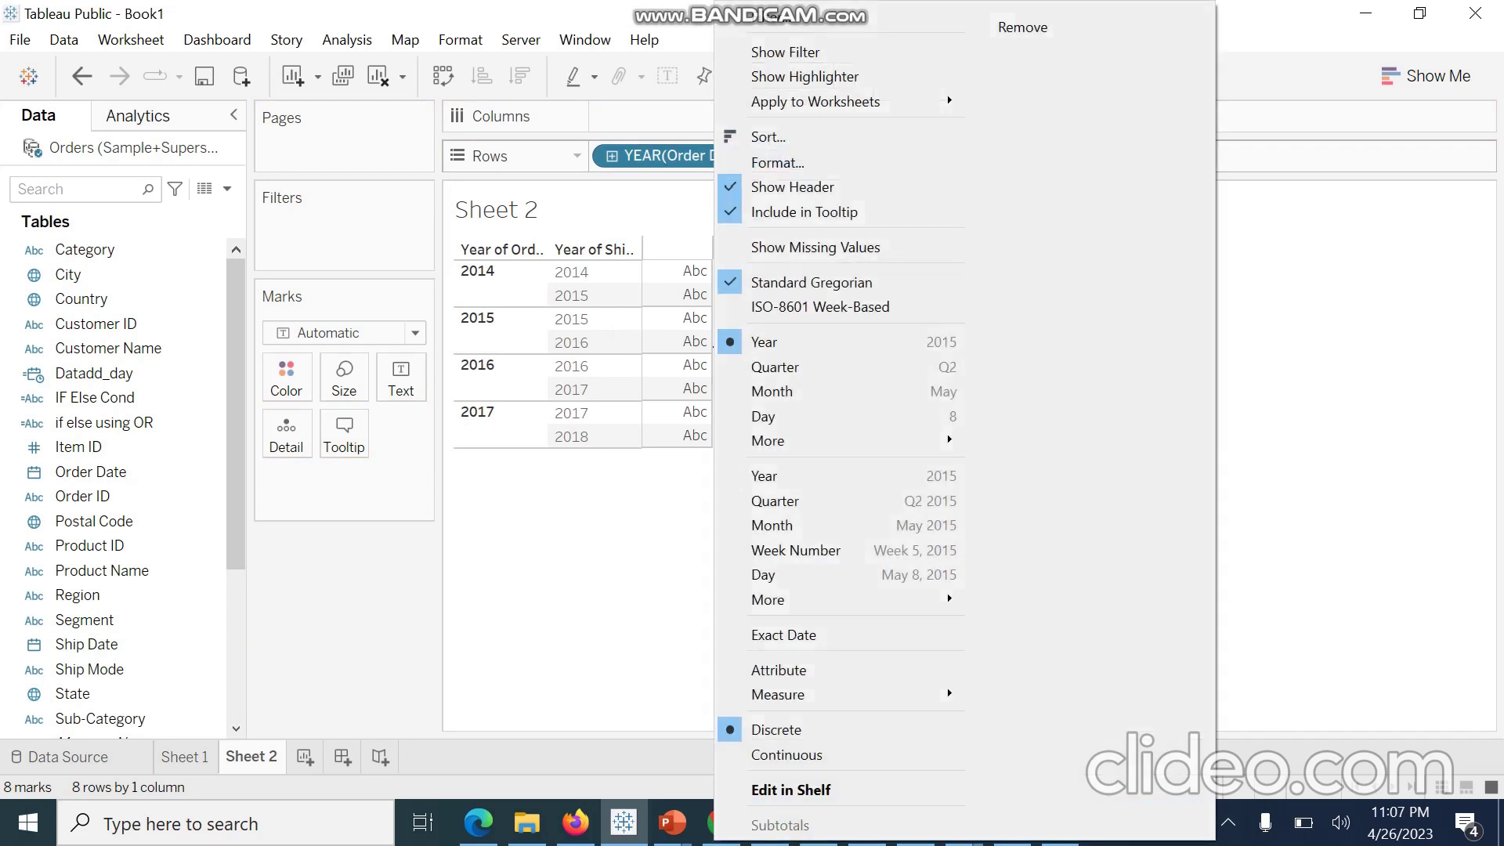
{"action": "left_click", "coordinate": [776, 574]}
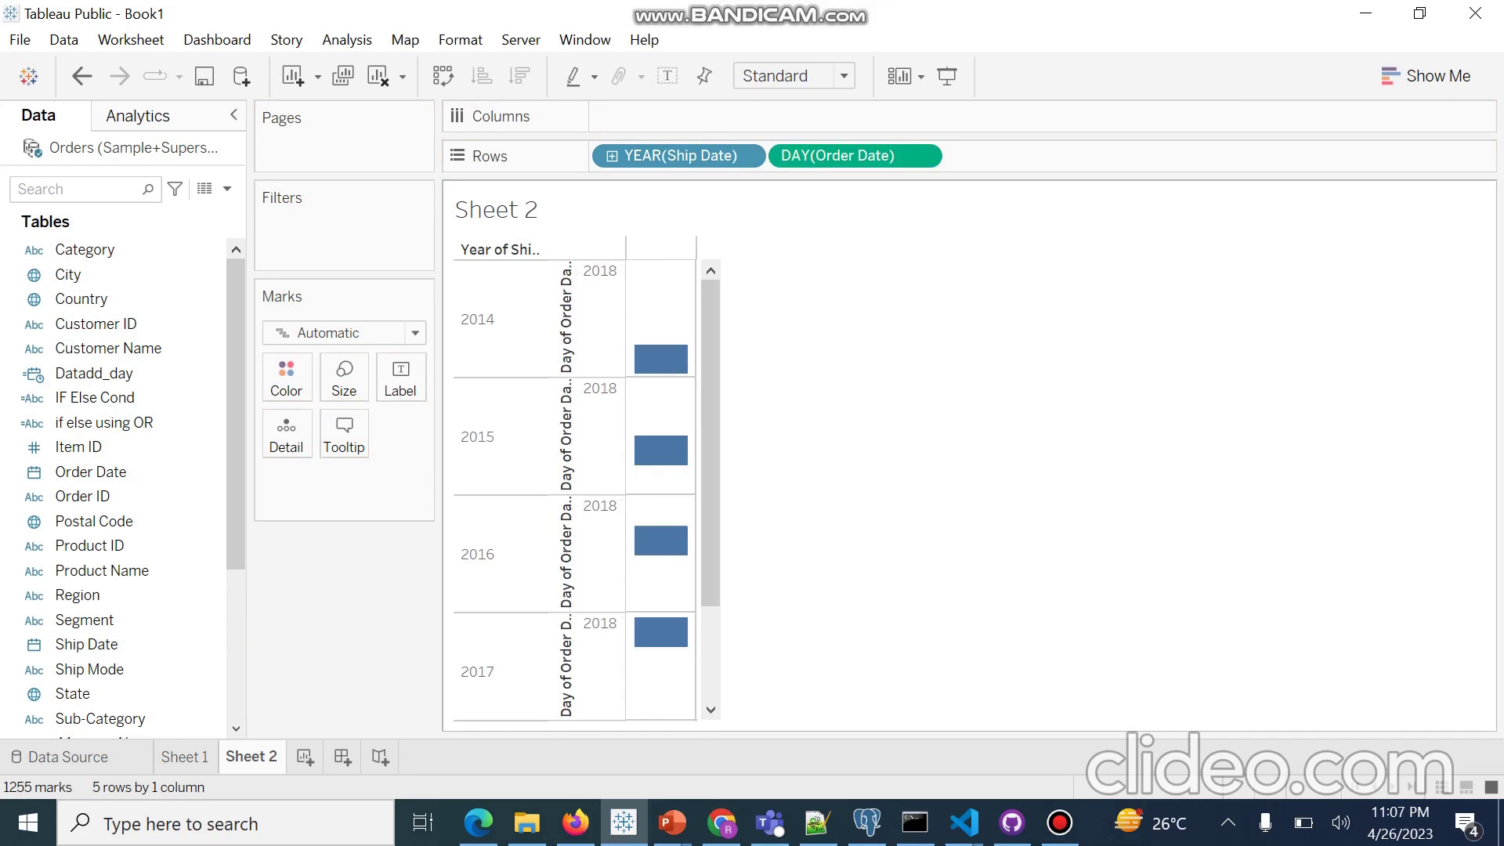
{"action": "left_click", "coordinate": [745, 156]}
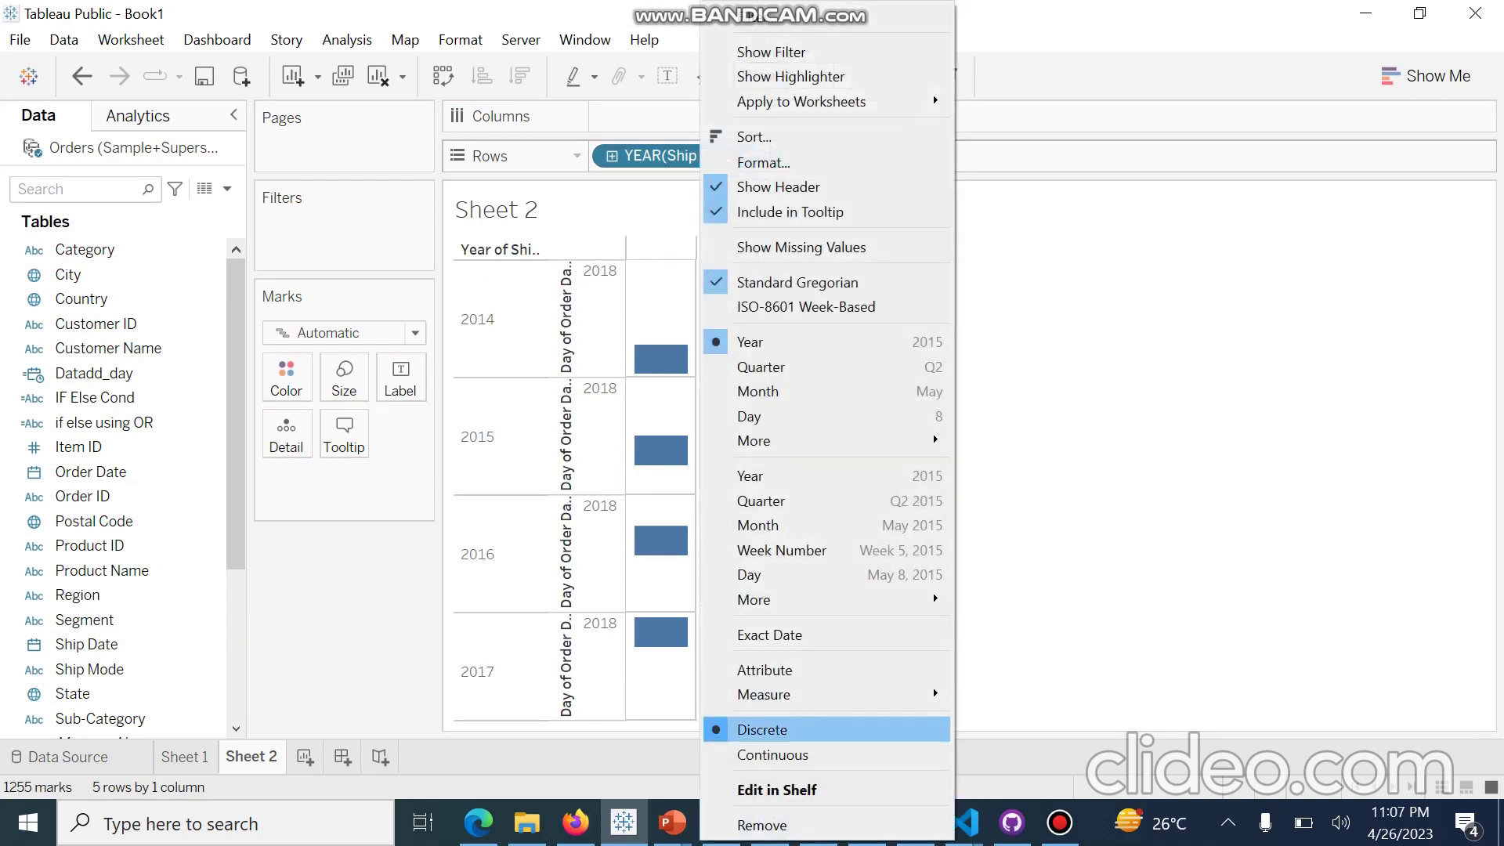
{"action": "left_click", "coordinate": [934, 730]}
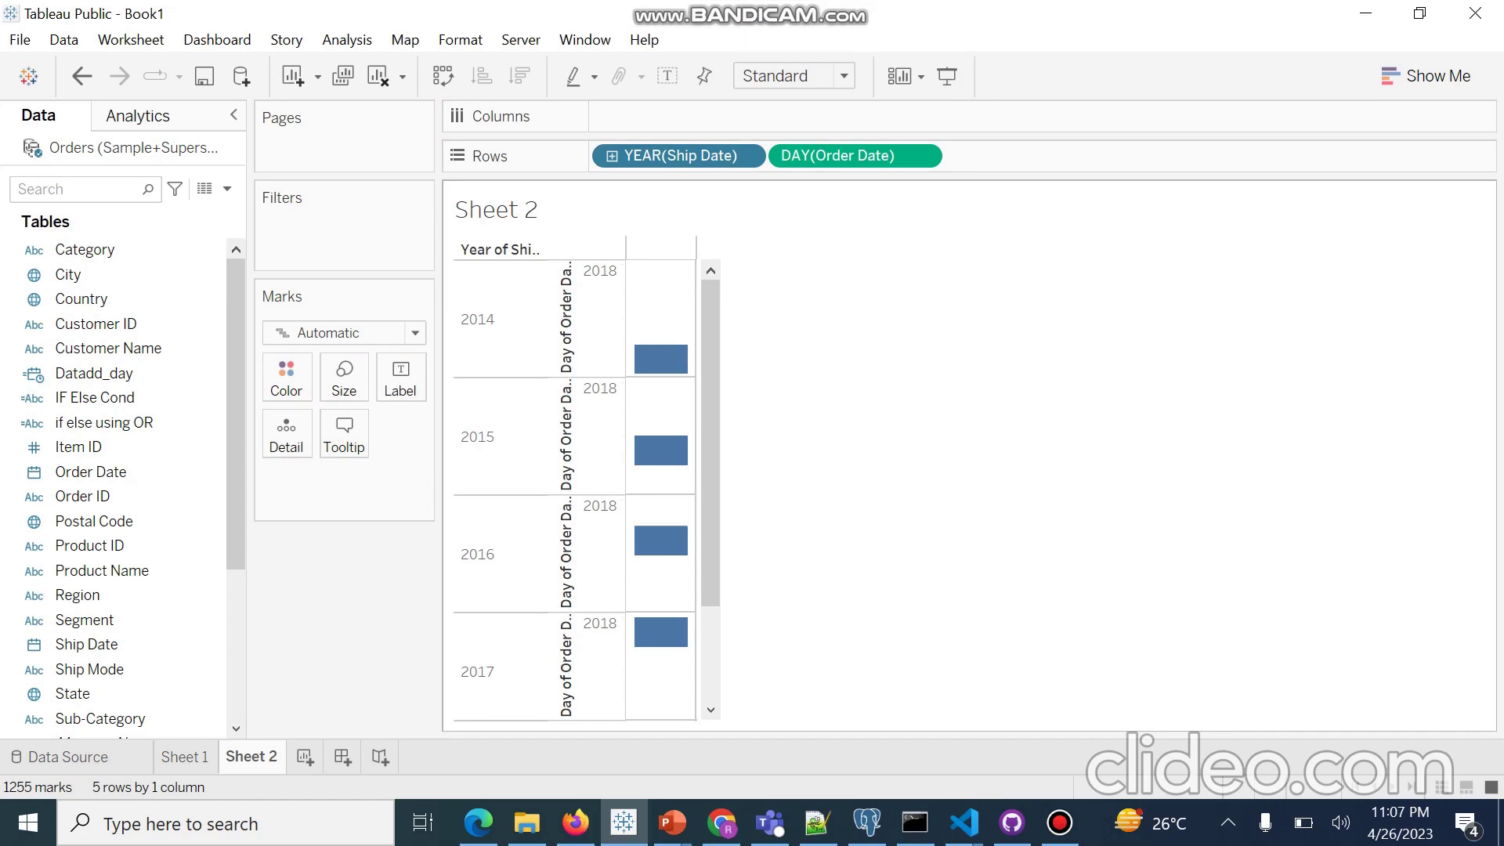
{"action": "left_click", "coordinate": [745, 155]}
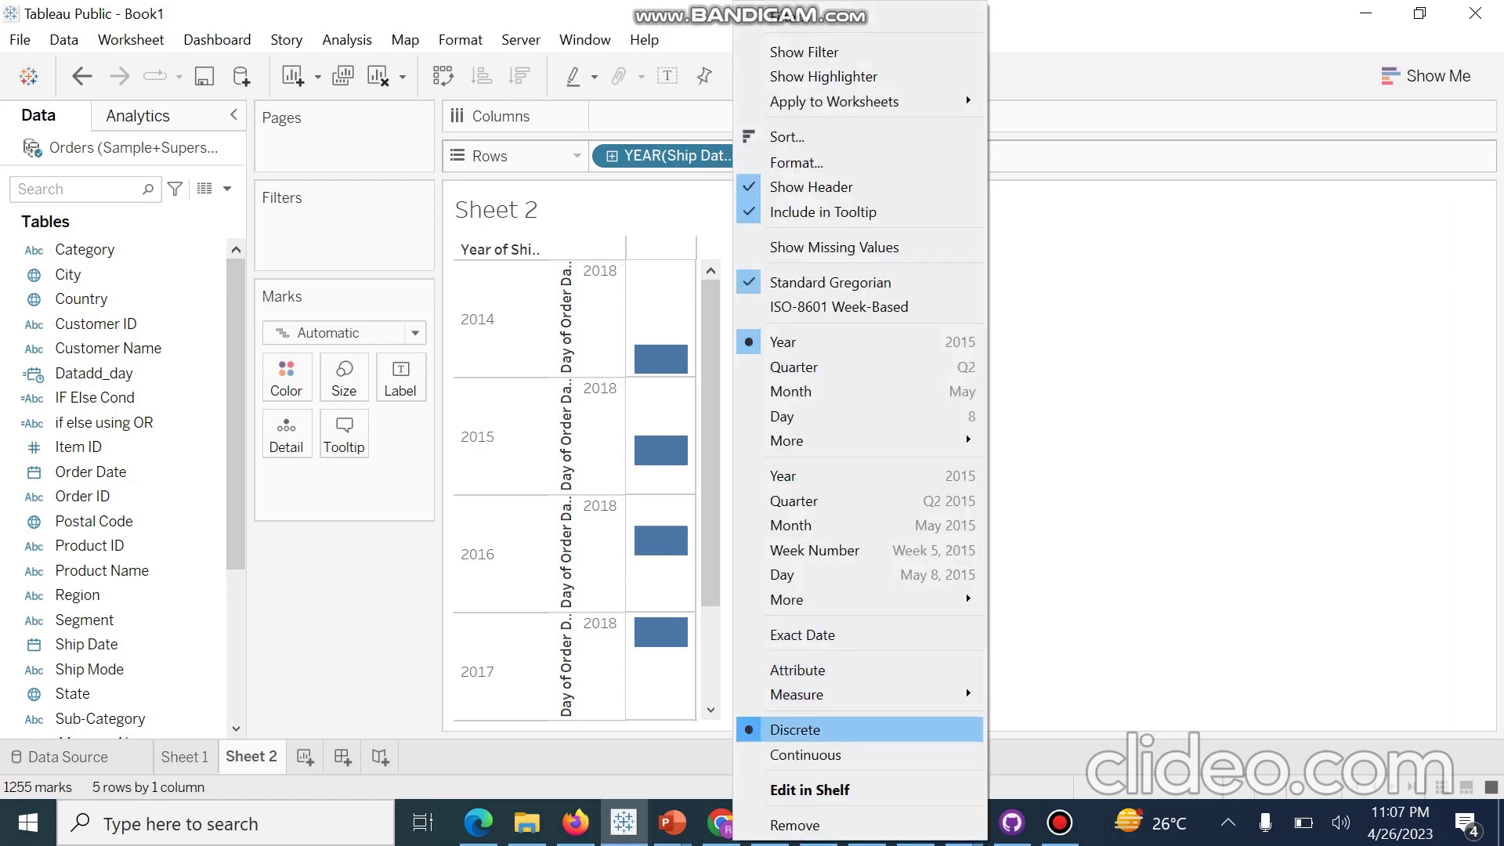
{"action": "left_click", "coordinate": [795, 730]}
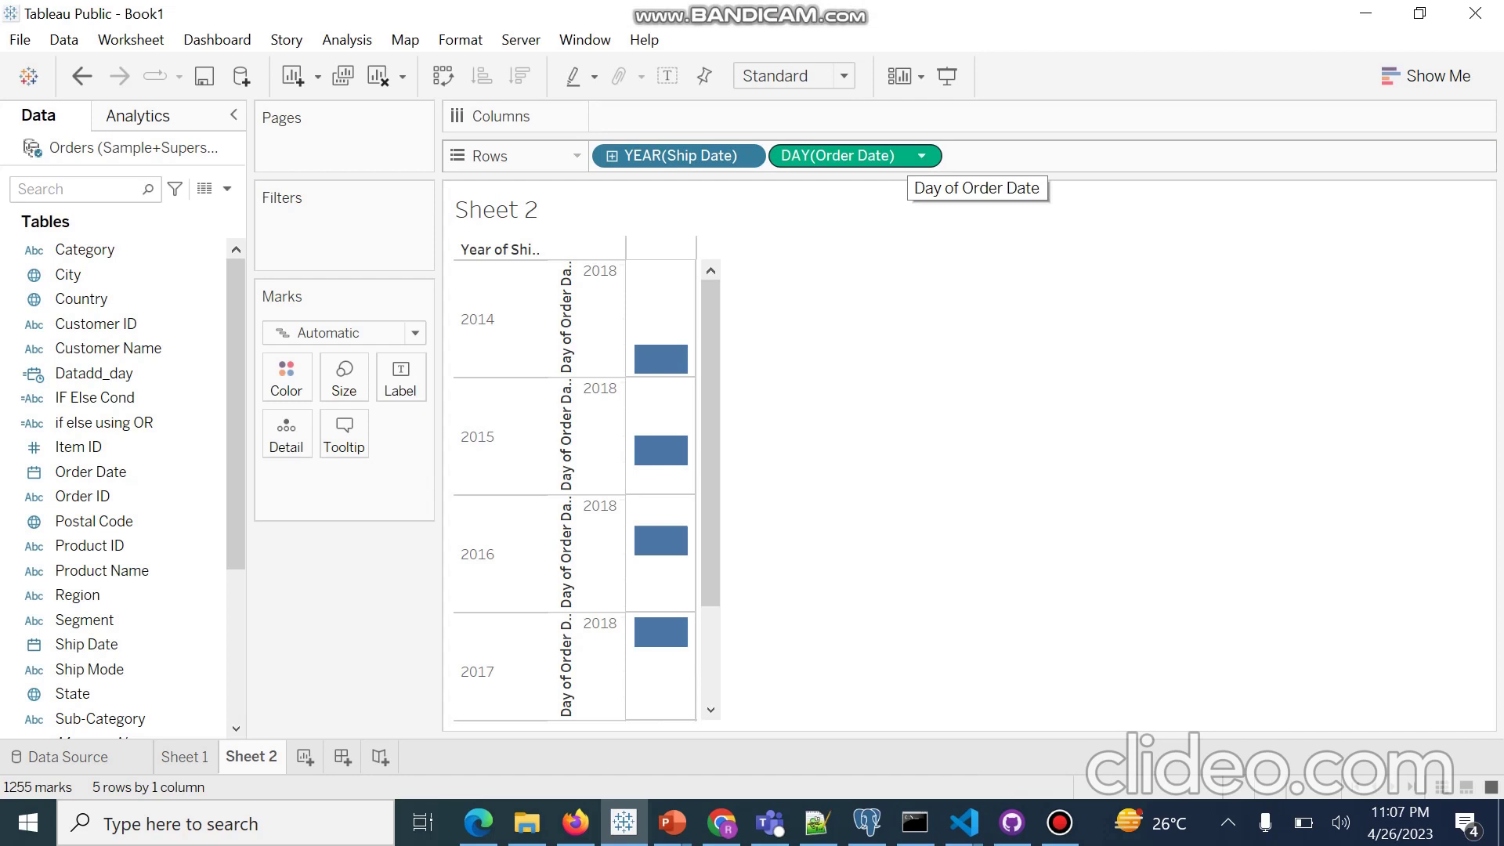
{"action": "left_click", "coordinate": [922, 155]}
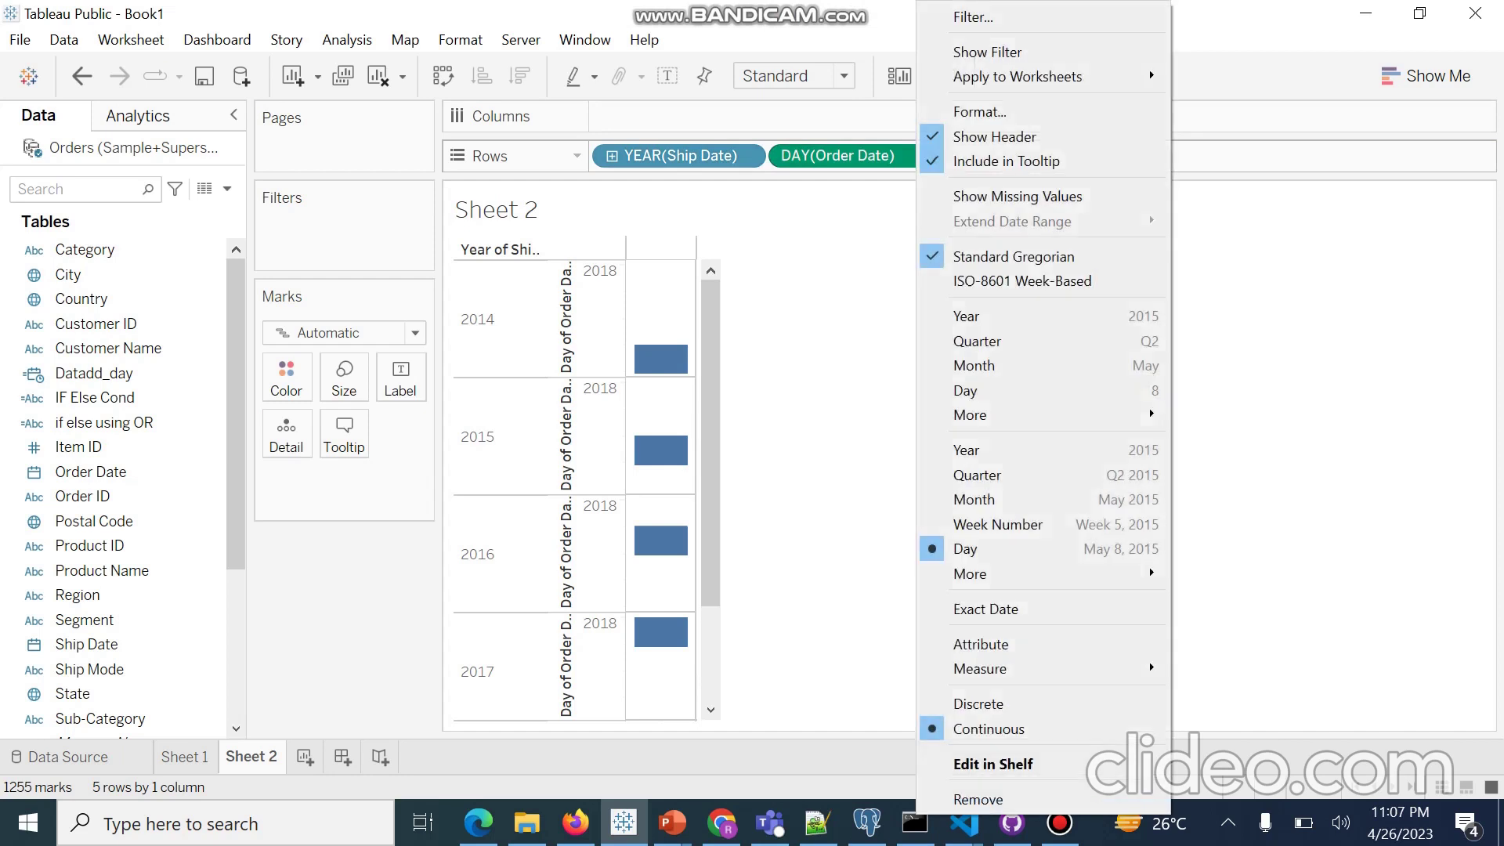
{"action": "left_click", "coordinate": [1150, 556]}
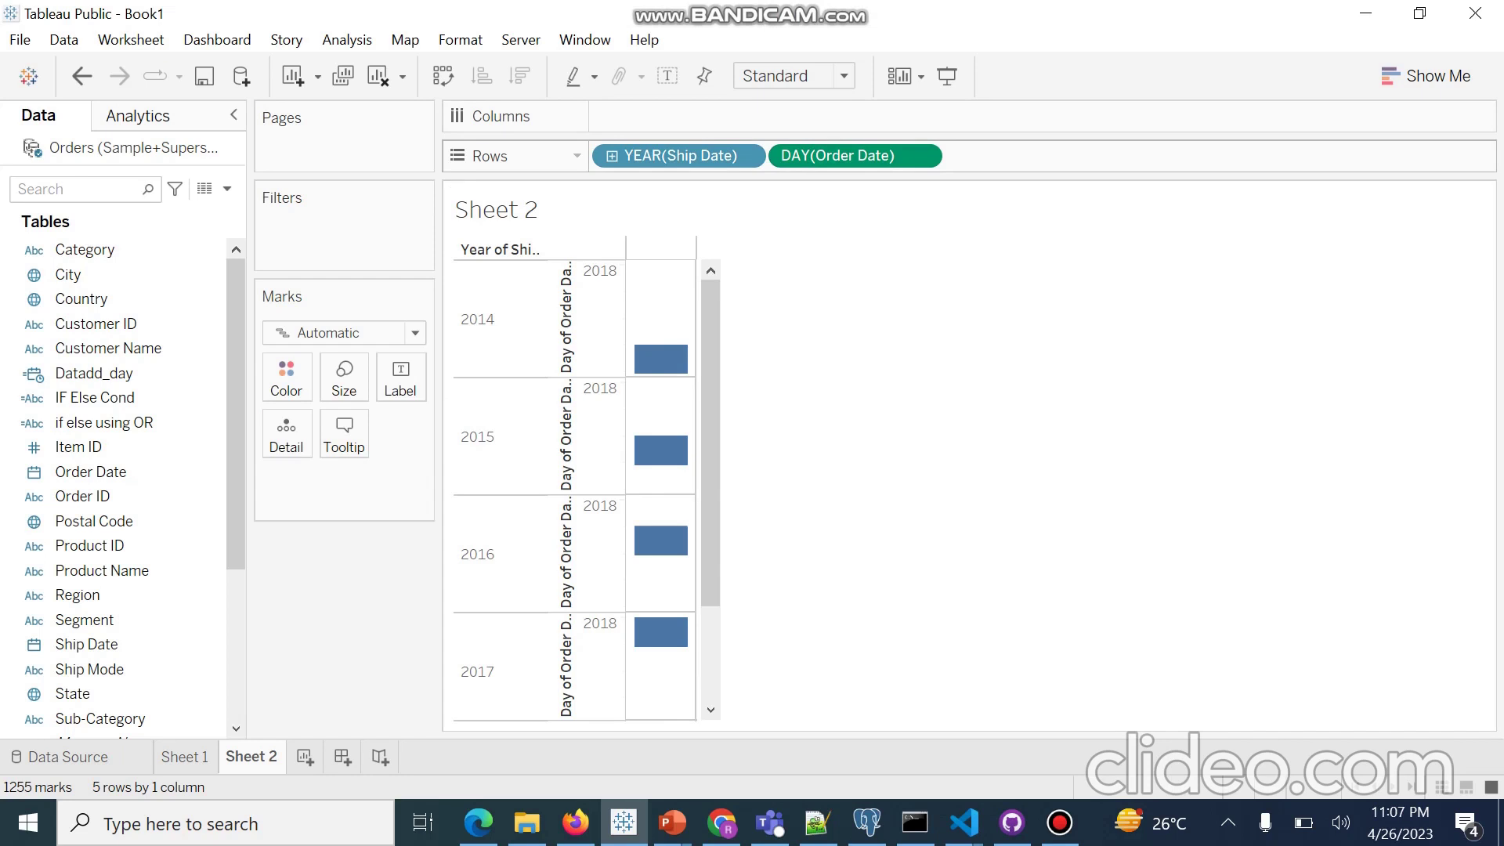
{"action": "left_click", "coordinate": [922, 155]}
{"action": "left_click", "coordinate": [986, 703]}
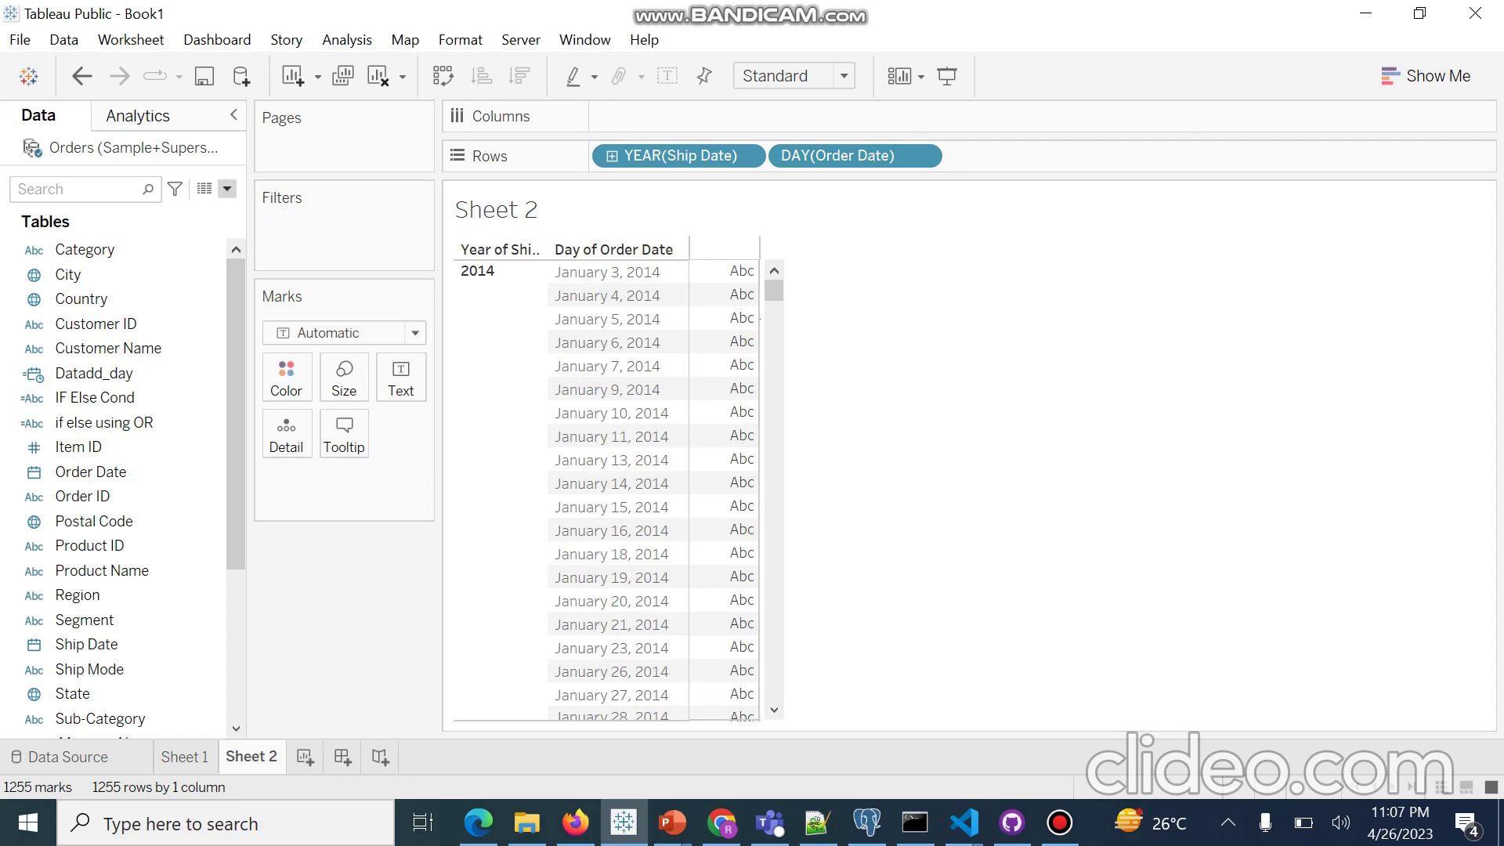
Step: Create a new calculated field and name it Datediff_day
{"action": "left_click", "coordinate": [228, 189]}
{"action": "left_click", "coordinate": [112, 214]}
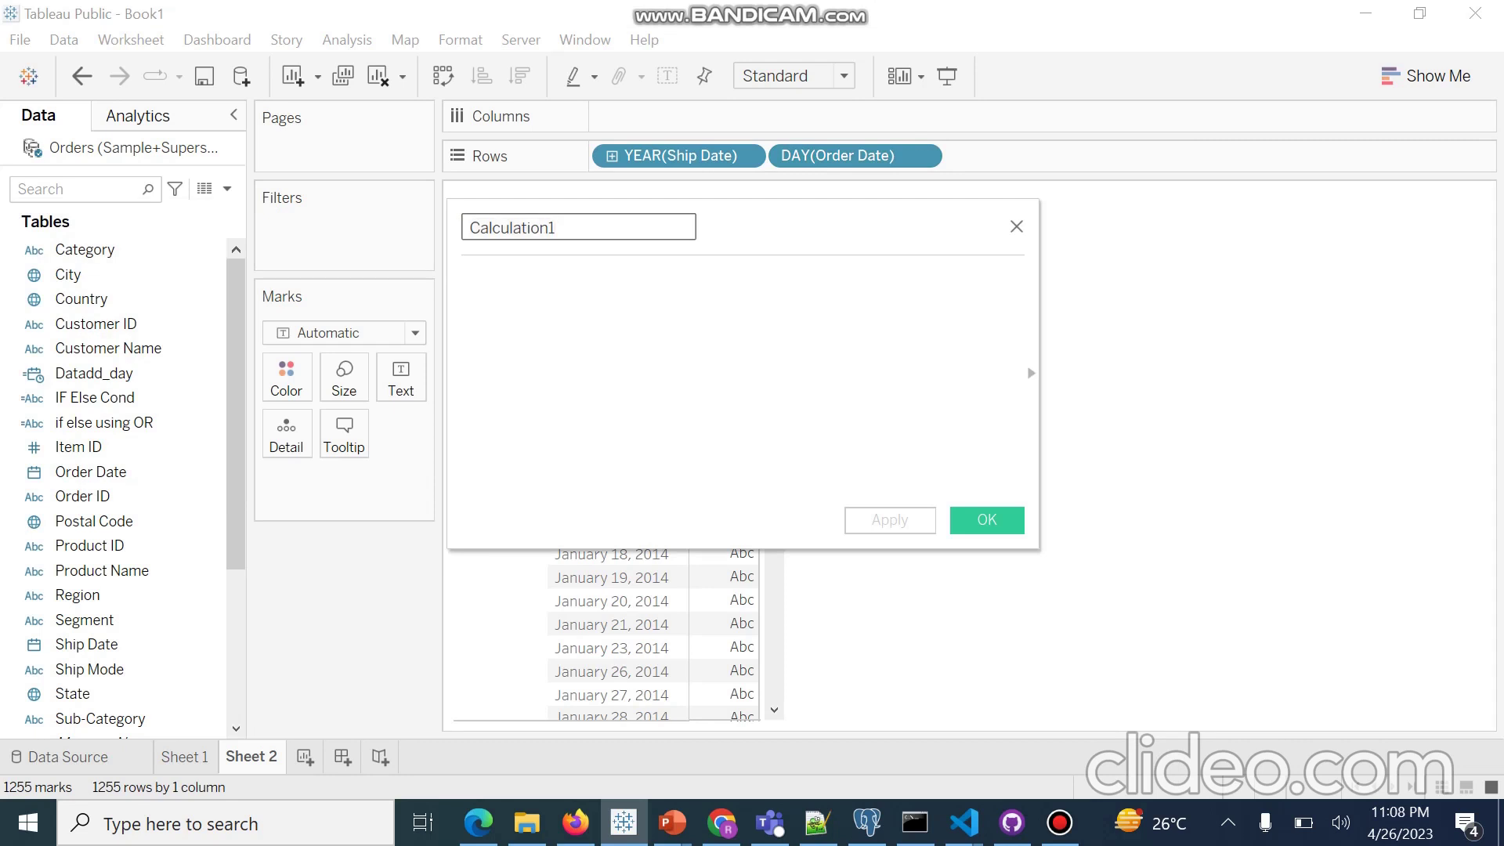
{"action": "key", "text": "BackSpace"}
{"action": "key", "text": "BackSpace"}
{"action": "key", "text": "BackSpace"}
{"action": "key", "text": "BackSpace"}
{"action": "key", "text": "BackSpace"}
{"action": "key", "text": "BackSpace"}
{"action": "key", "text": "BackSpace"}
{"action": "key", "text": "BackSpace"}
{"action": "key", "text": "BackSpace"}
{"action": "key", "text": "BackSpace"}
{"action": "key", "text": "BackSpace"}
{"action": "key", "text": "BackSpace"}
{"action": "type", "text": "Datediff"}
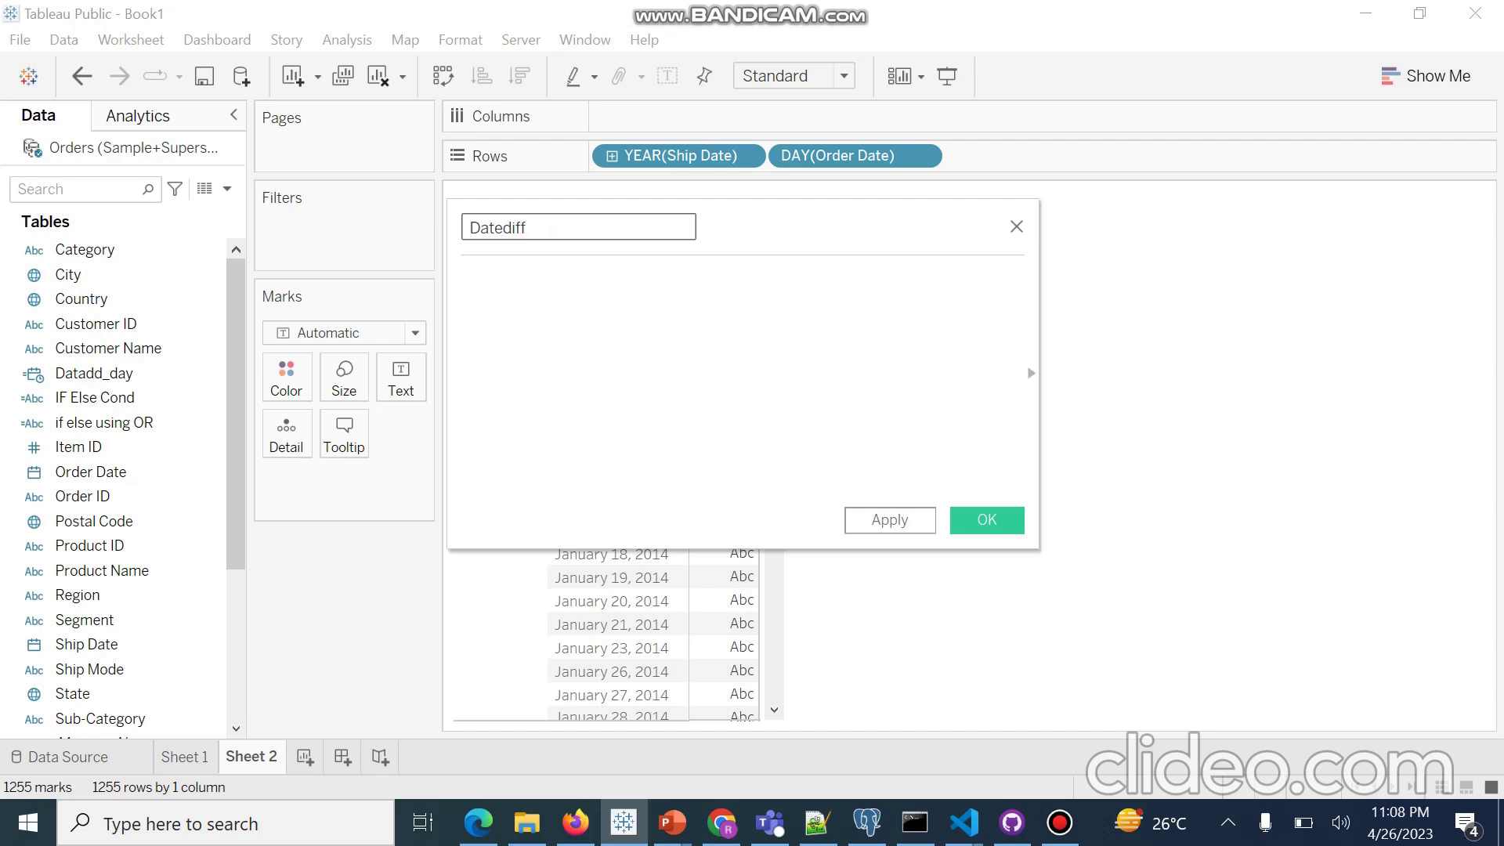
{"action": "type", "text": "_day"}
Step: Begin the Datediff_day formula with the DATEDIFF function and "day" as its date part
{"action": "left_click", "coordinate": [464, 279]}
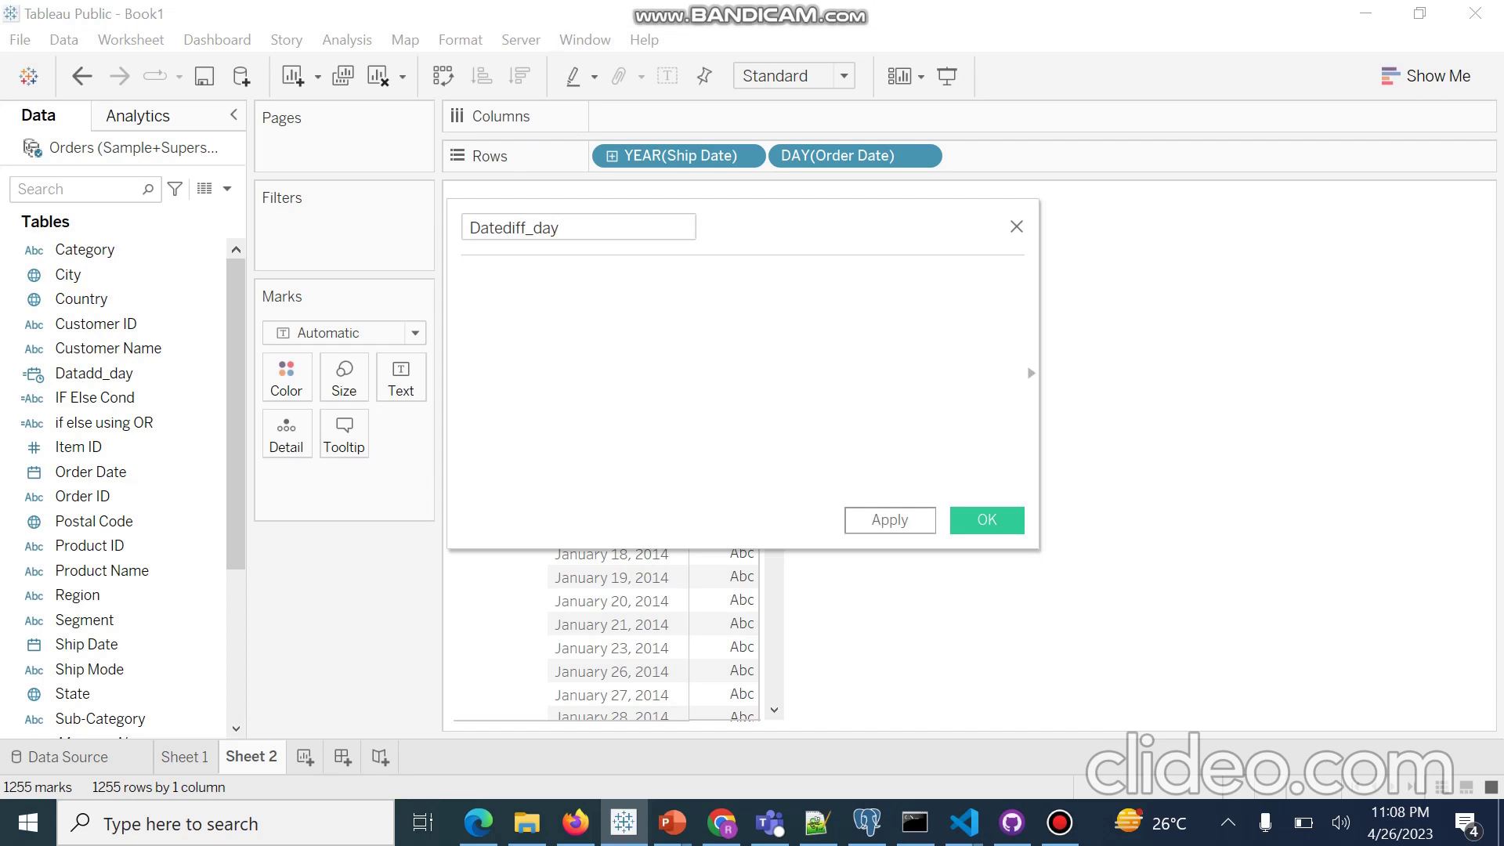
{"action": "type", "text": "D"}
{"action": "key", "text": "Down"}
{"action": "key", "text": "Down"}
{"action": "key", "text": "Down"}
{"action": "key", "text": "Return"}
{"action": "type", "text": "(("}
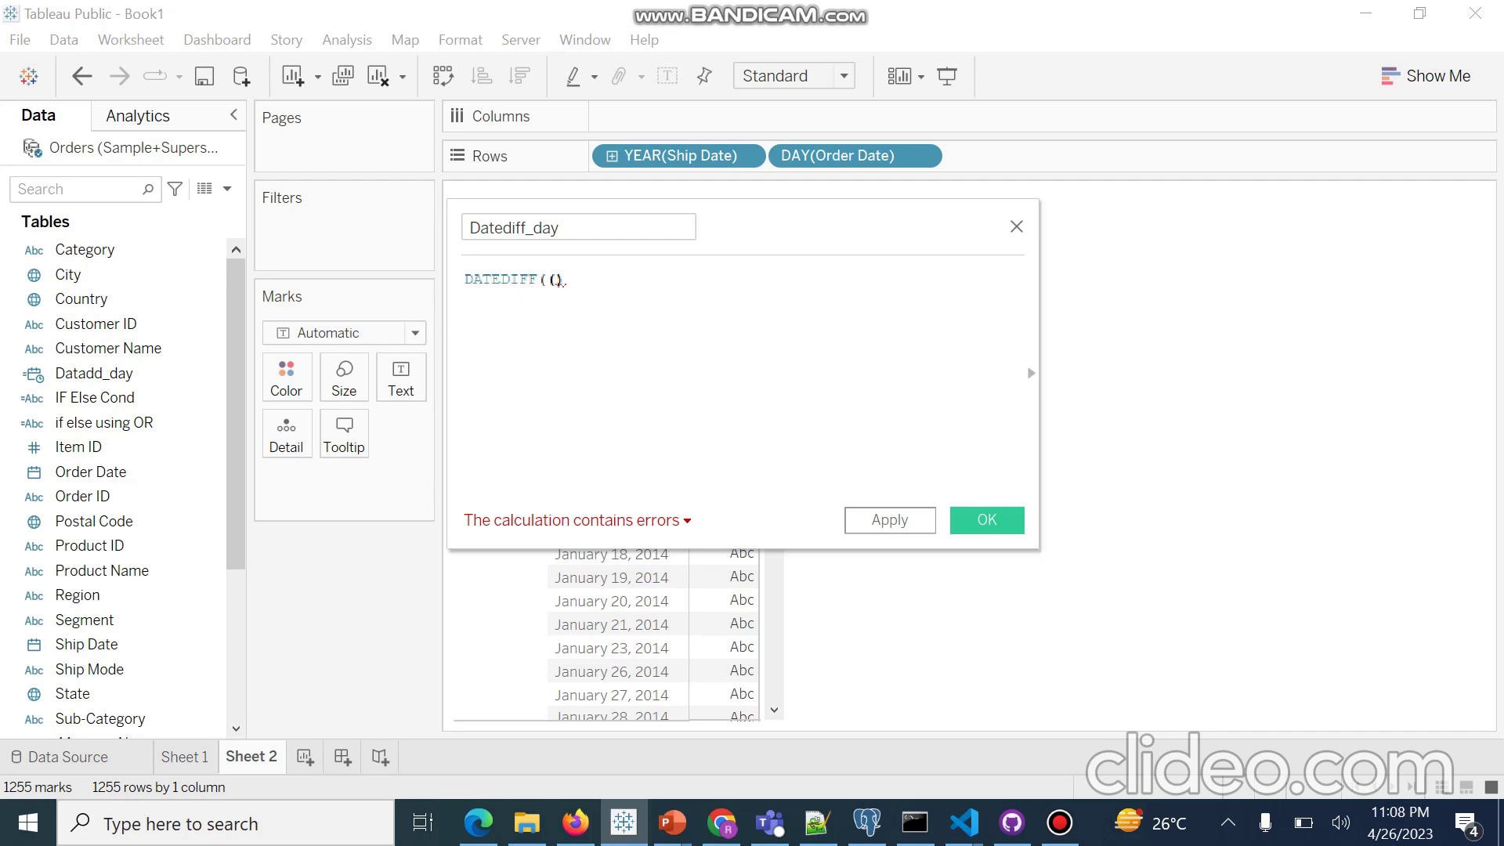
{"action": "key", "text": "BackSpace"}
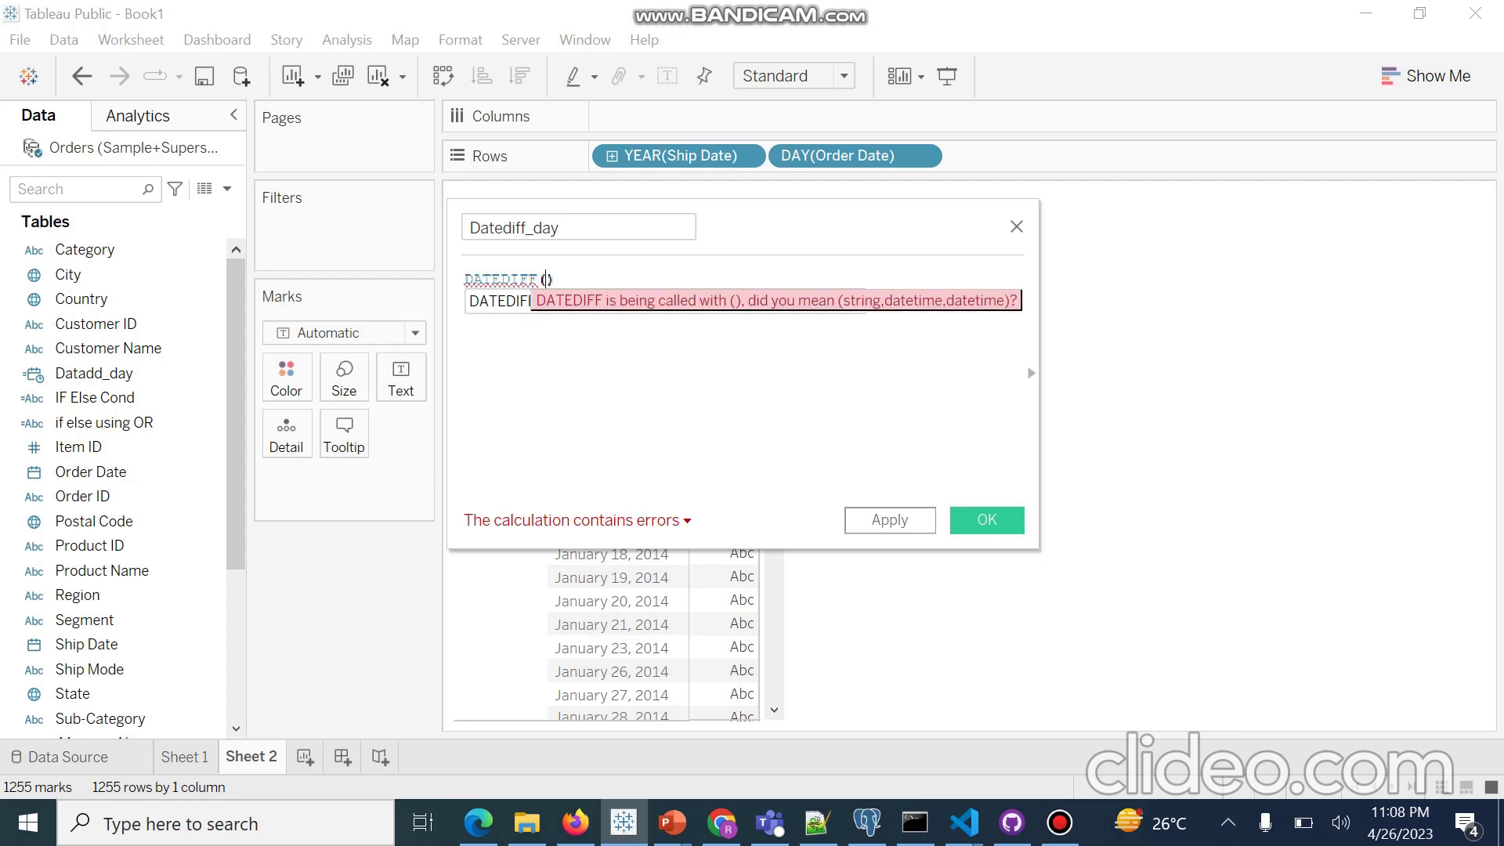
{"action": "type", "text": "\"day\""}
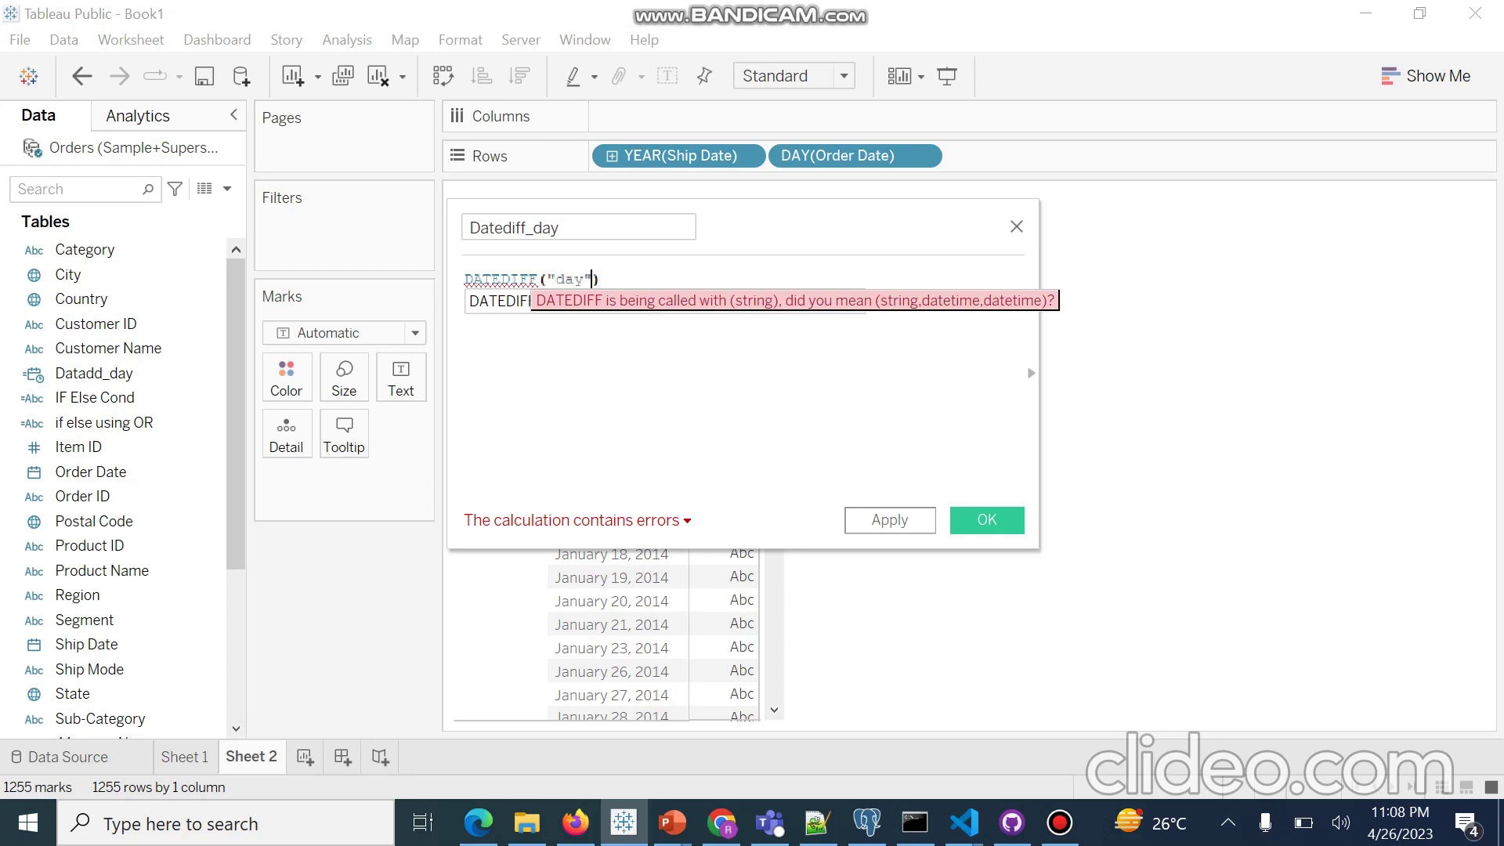
{"action": "type", "text": ","}
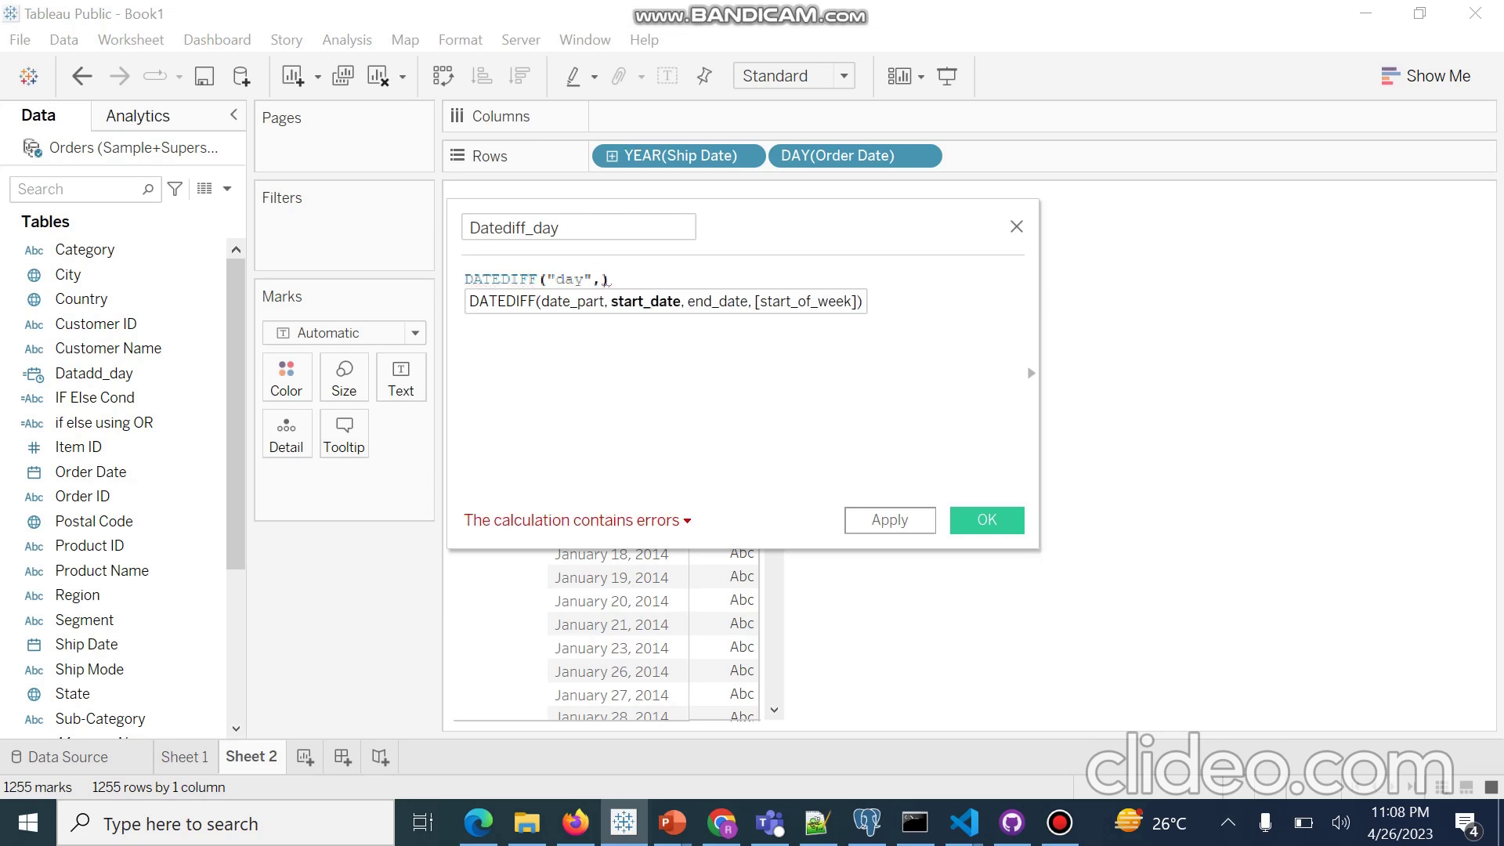
Step: Complete the formula as DATEDIFF("day",[Order Date],[Ship Date]), then apply it and close the editor
{"action": "type", "text": "o"}
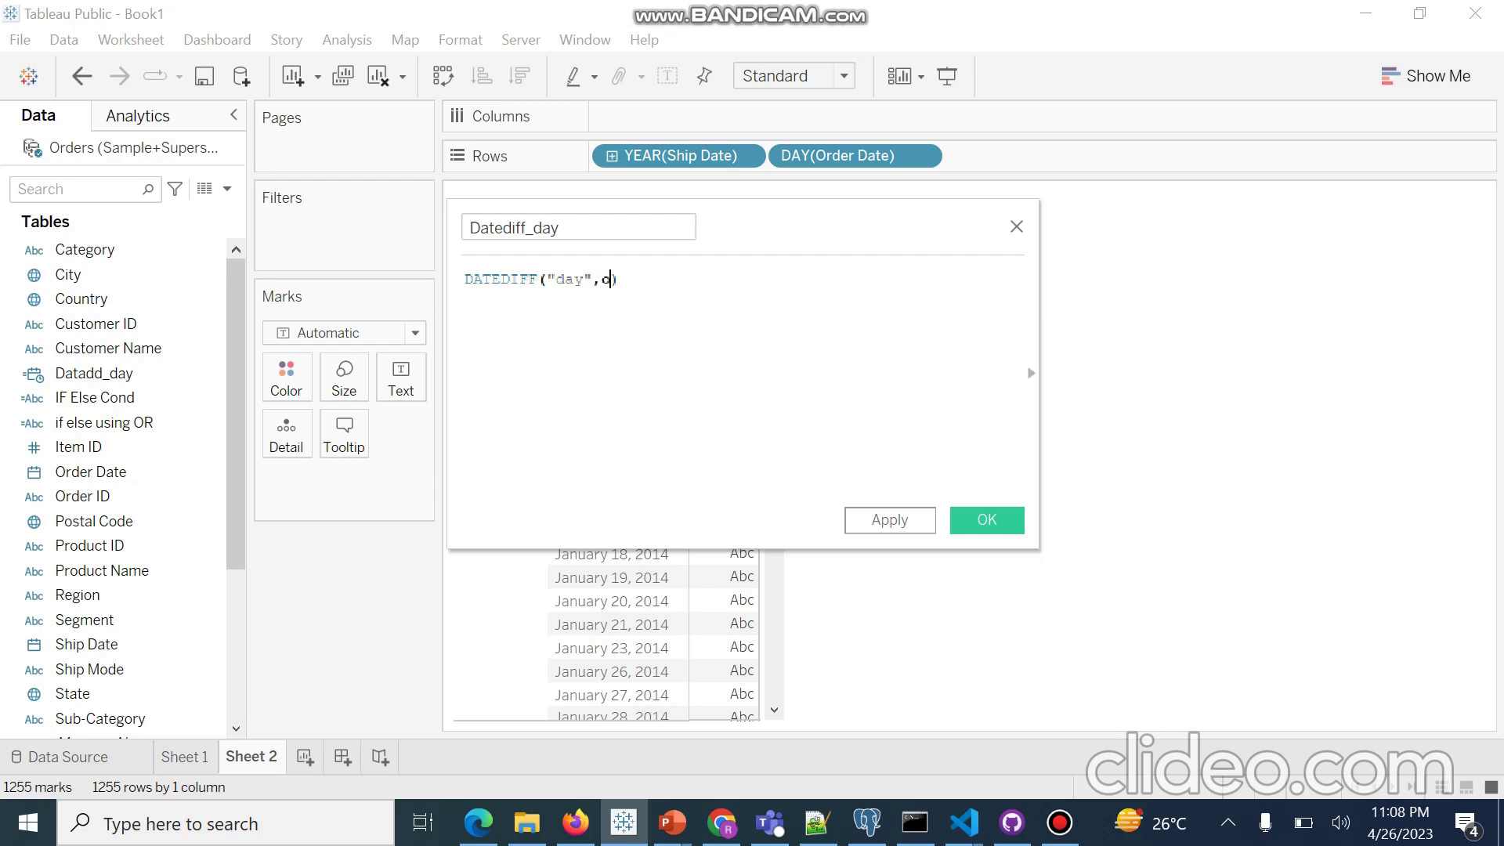
{"action": "key", "text": "Down"}
{"action": "key", "text": "Return"}
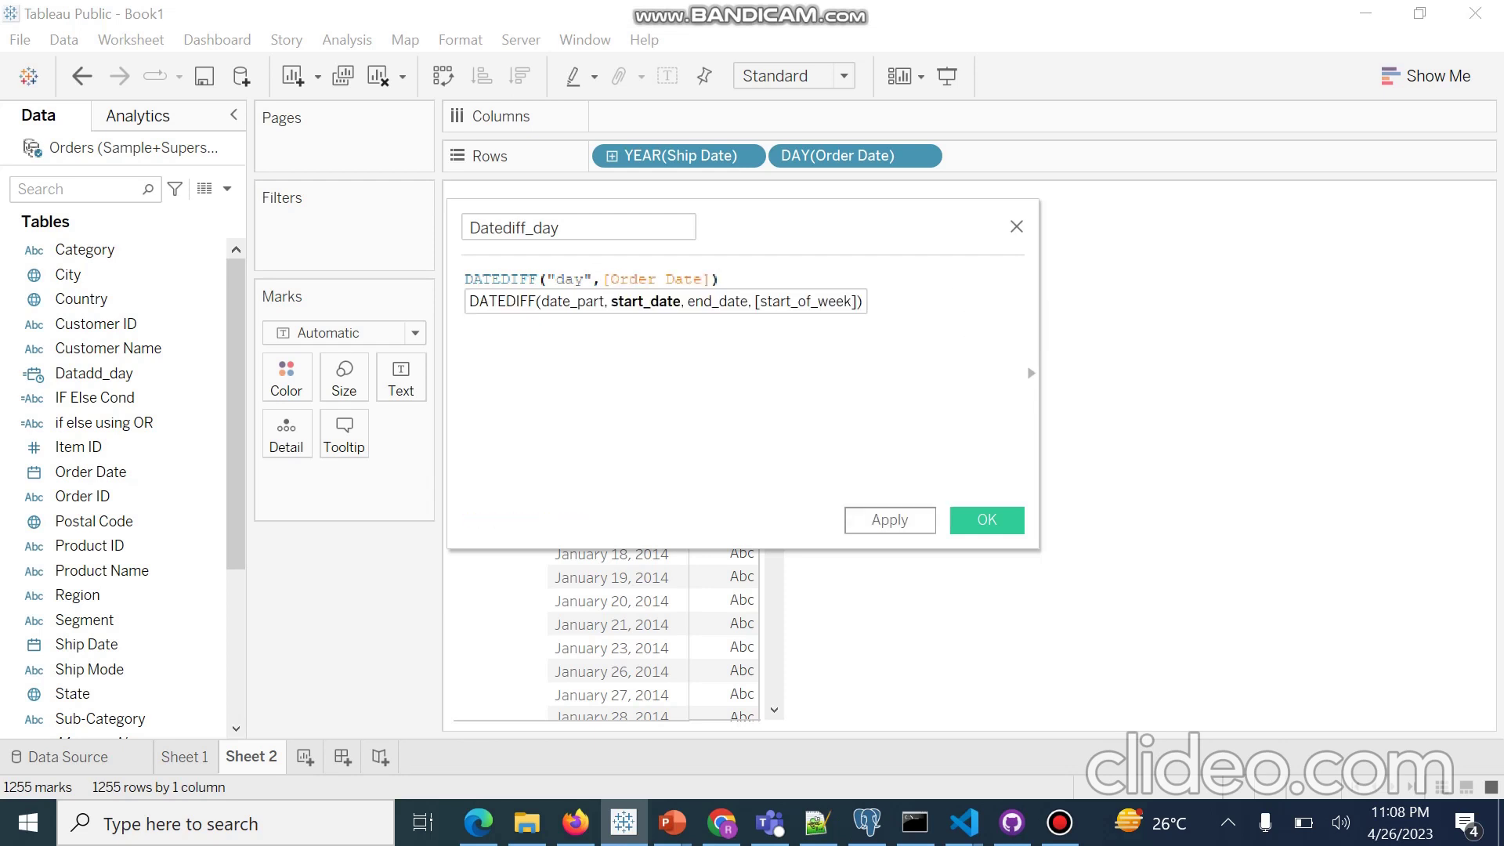
{"action": "type", "text": ","}
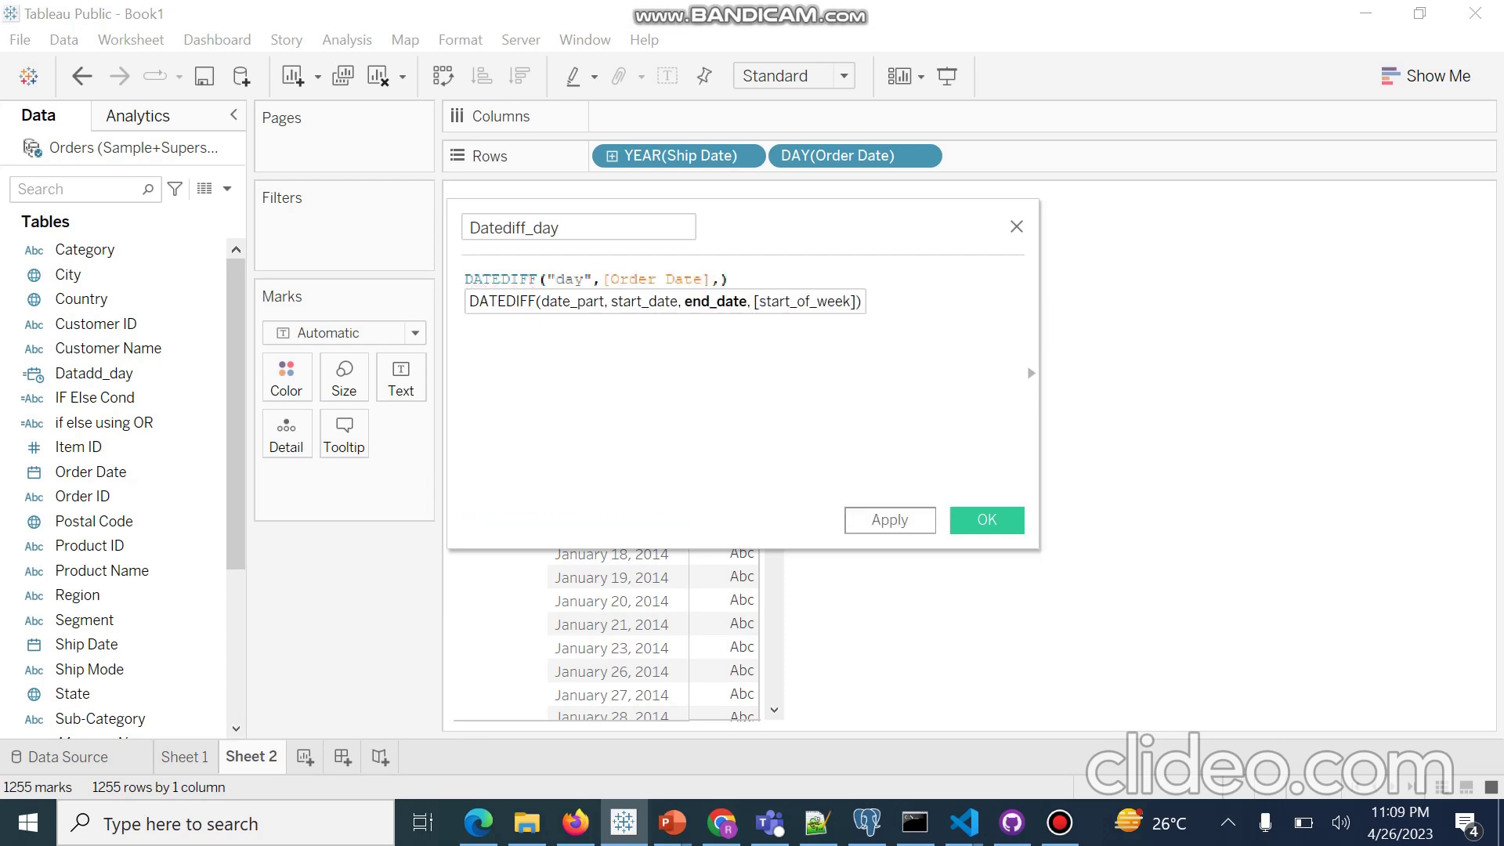
{"action": "type", "text": "S"}
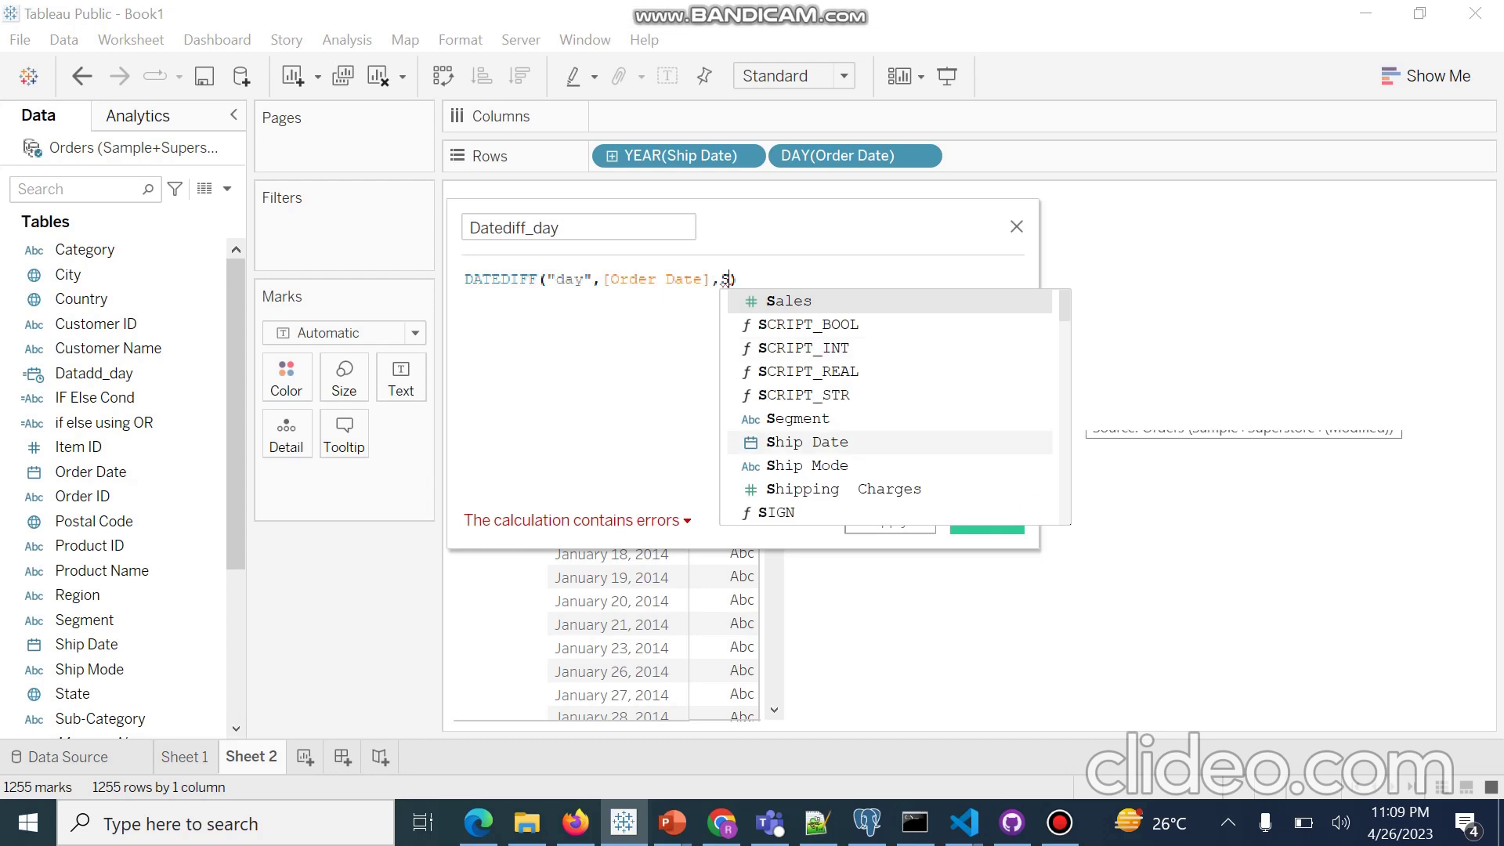
{"action": "double_click", "coordinate": [807, 442]}
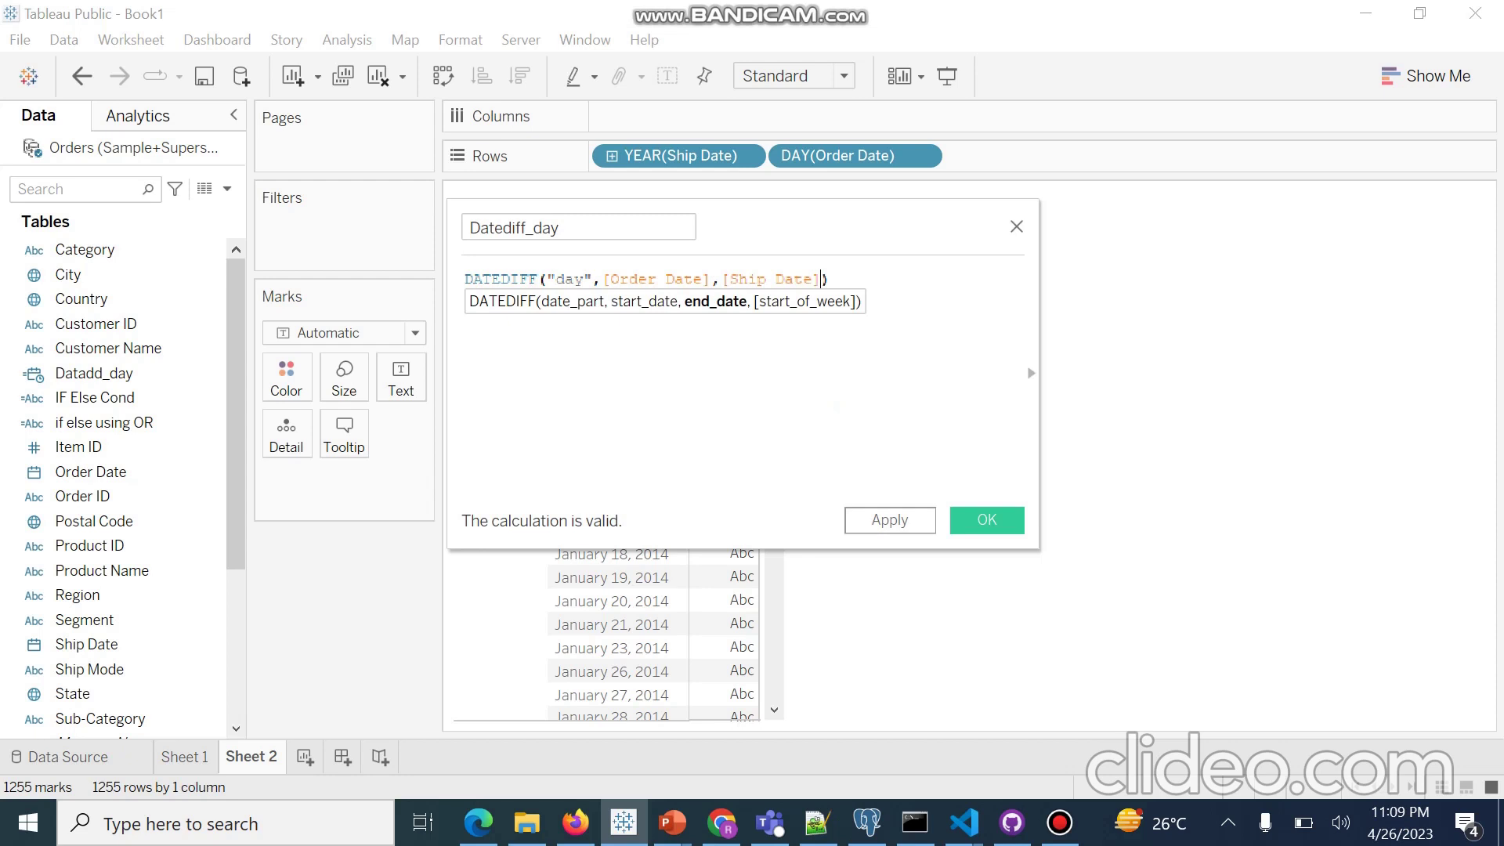
{"action": "left_click", "coordinate": [890, 521]}
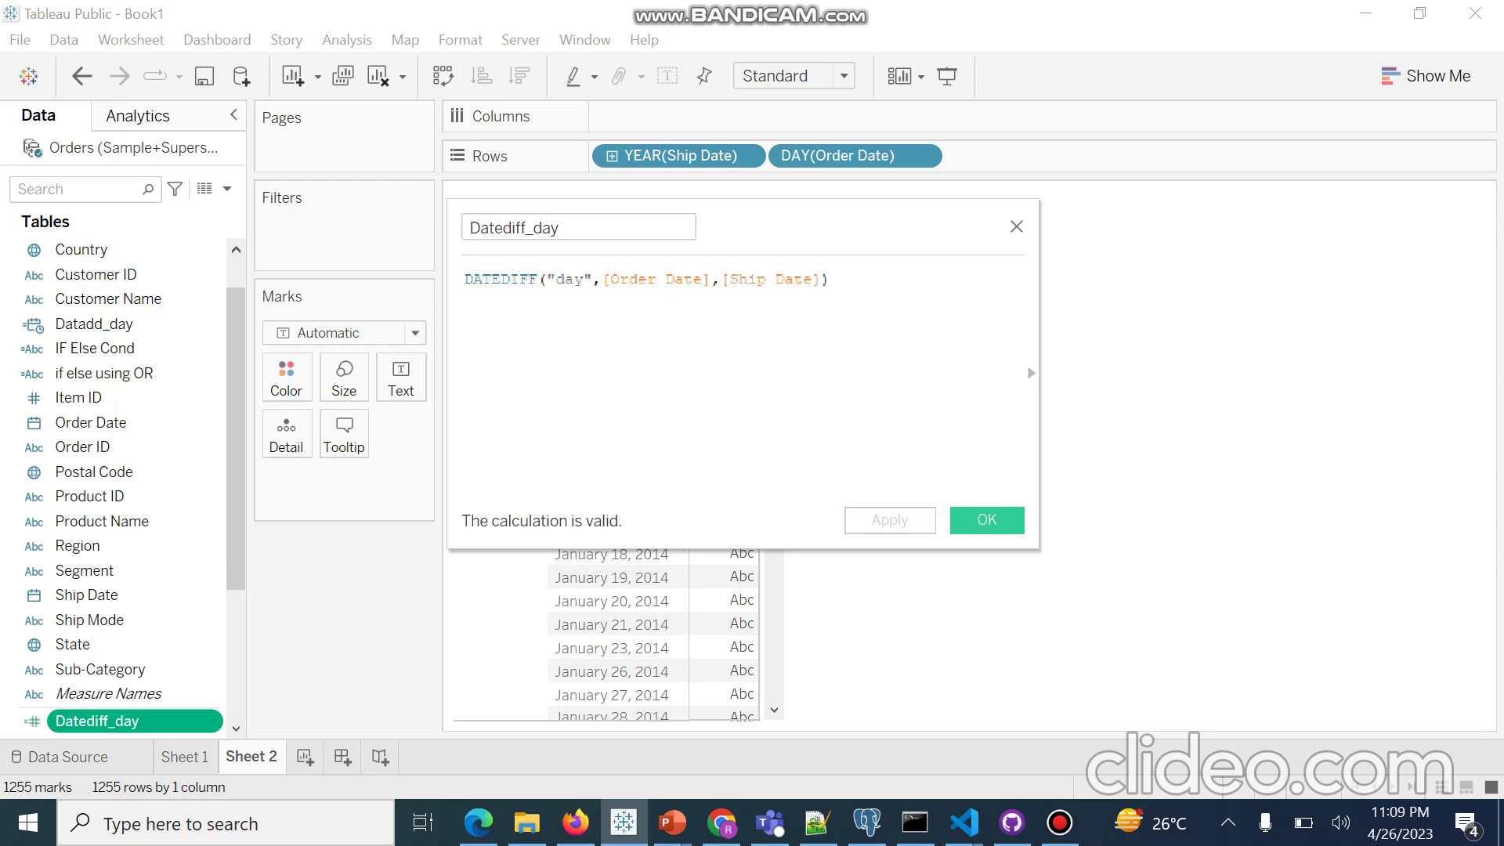
{"action": "left_click", "coordinate": [987, 520]}
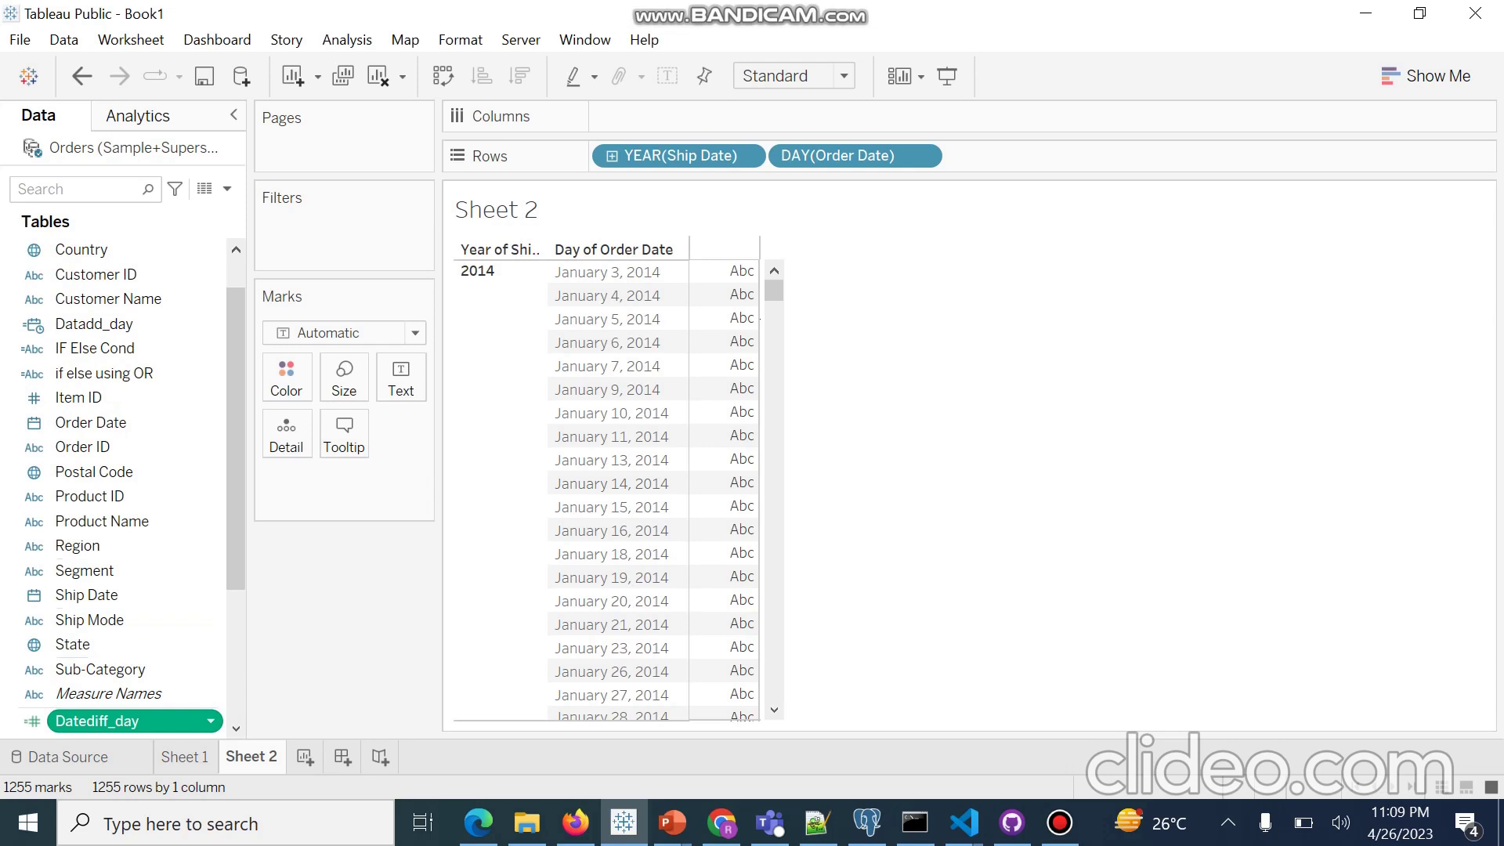
Step: Add Datediff_day to the table as summed text values for each order date
{"action": "key", "text": "F2"}
{"action": "key", "text": "Return"}
{"action": "scroll", "coordinate": [123, 492], "scroll_direction": "down", "scroll_amount": 2}
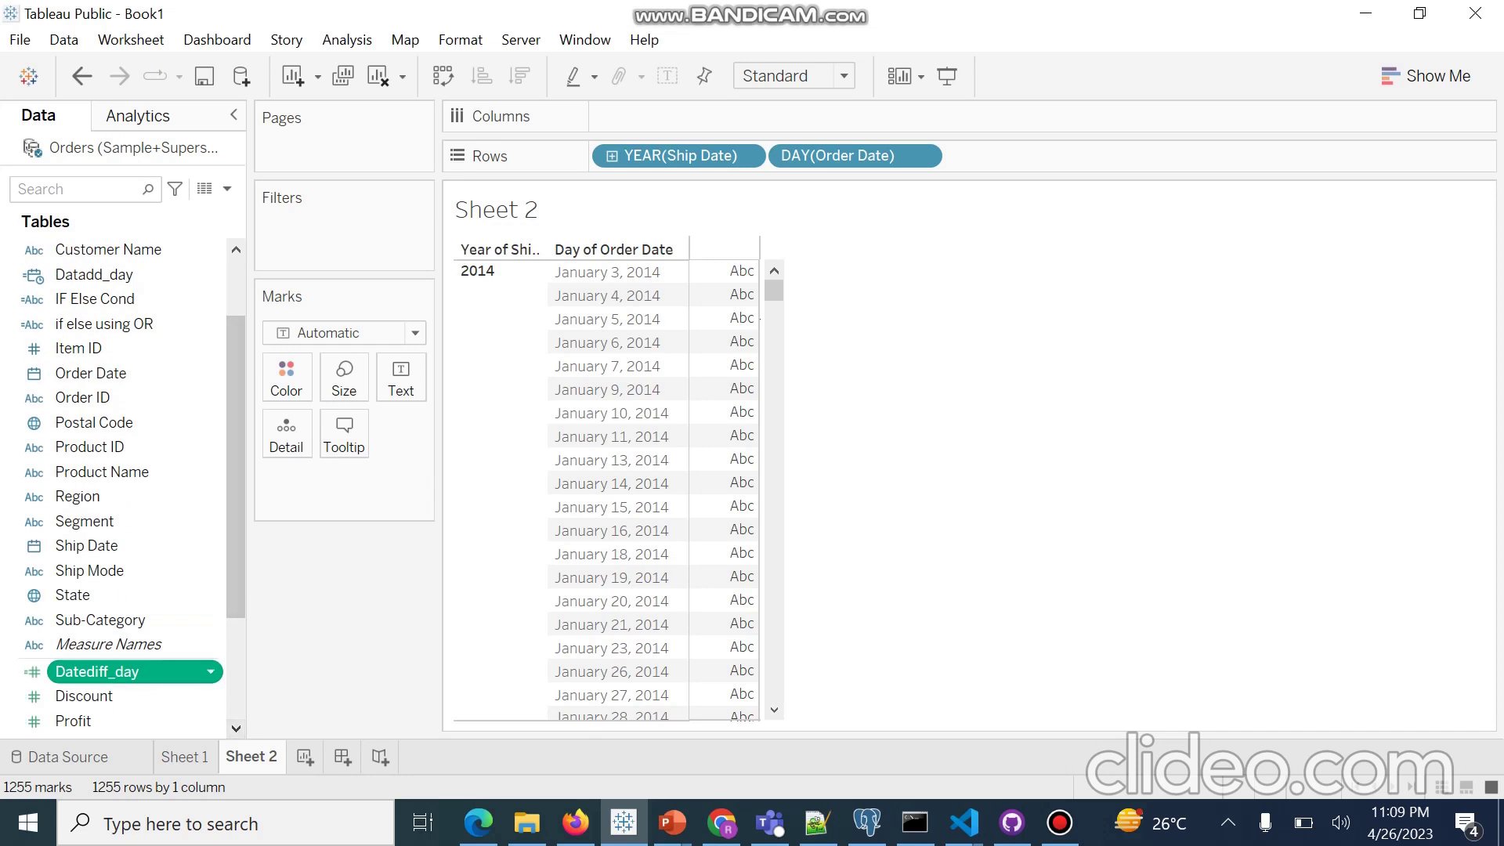
{"action": "left_click_drag", "start_coordinate": [117, 671], "coordinate": [577, 530]}
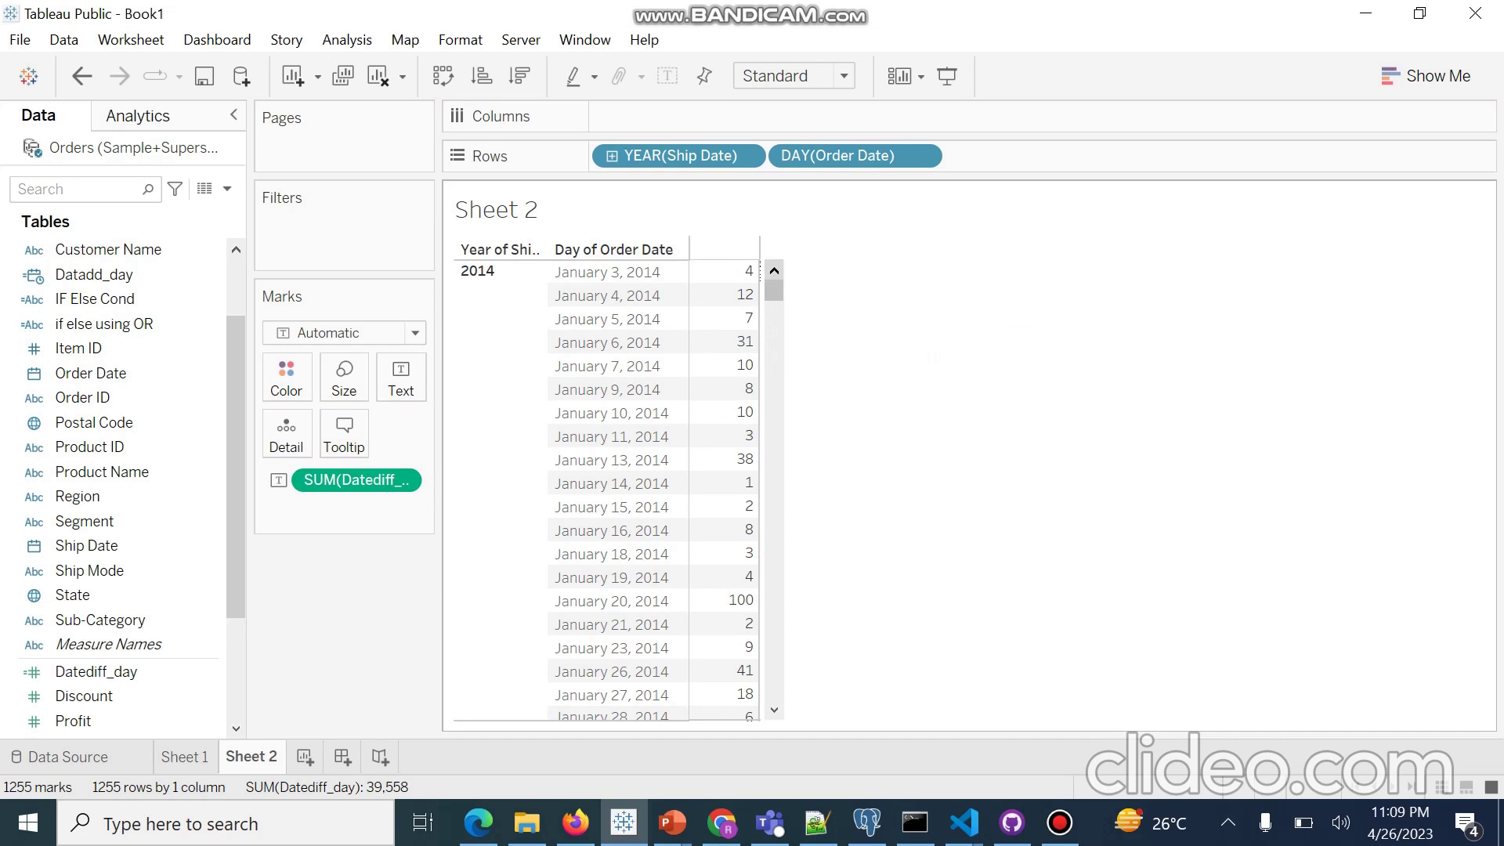
Step: Examine the Datediff_day values for the 2014 order dates from January through June
{"action": "scroll", "coordinate": [615, 486], "scroll_direction": "down", "scroll_amount": 1}
{"action": "scroll", "coordinate": [616, 486], "scroll_direction": "down", "scroll_amount": 4}
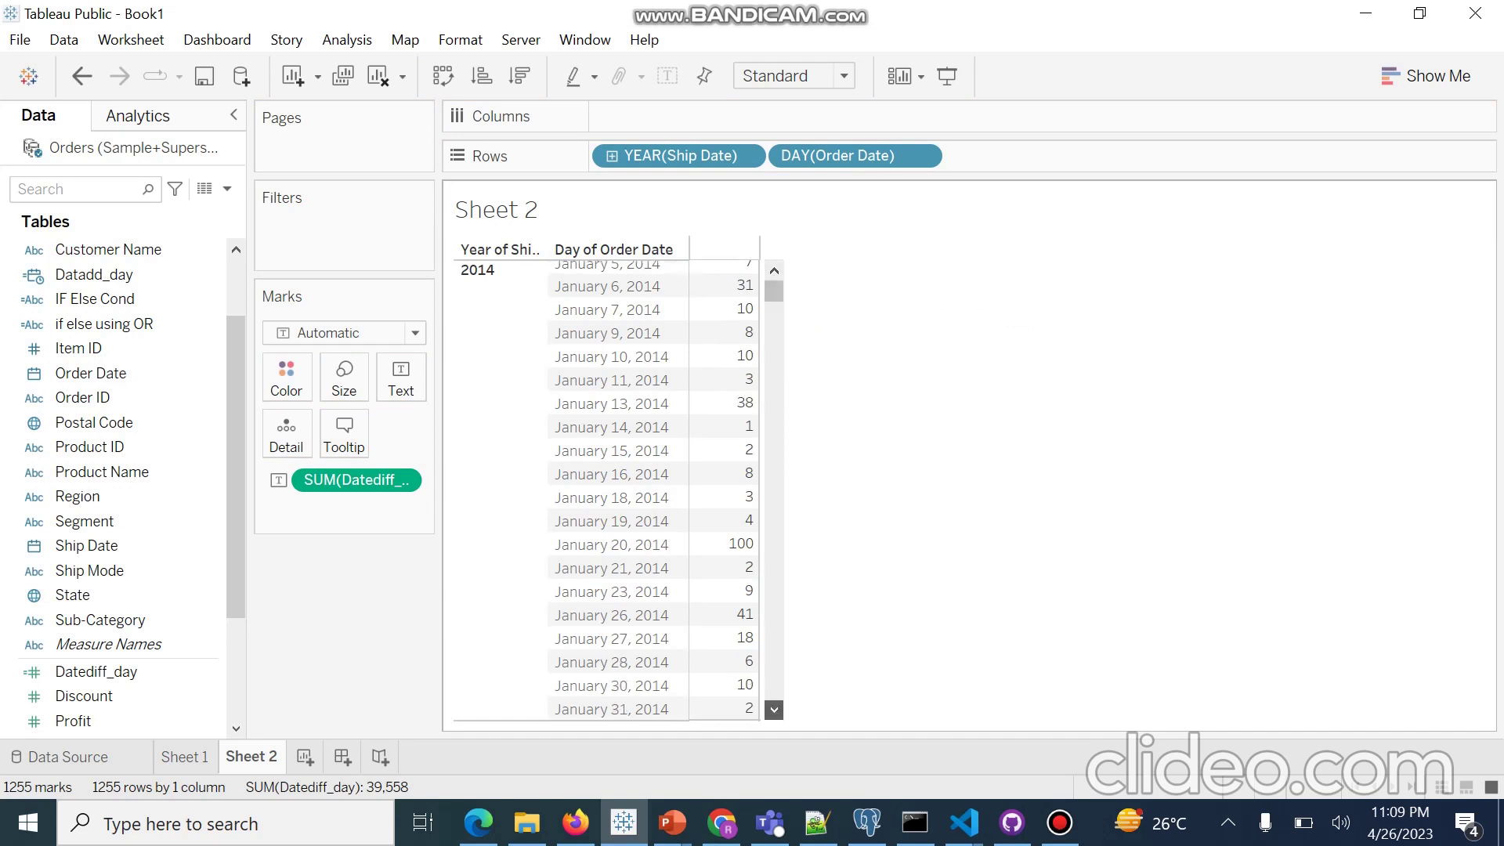
{"action": "scroll", "coordinate": [654, 490], "scroll_direction": "down", "scroll_amount": 10}
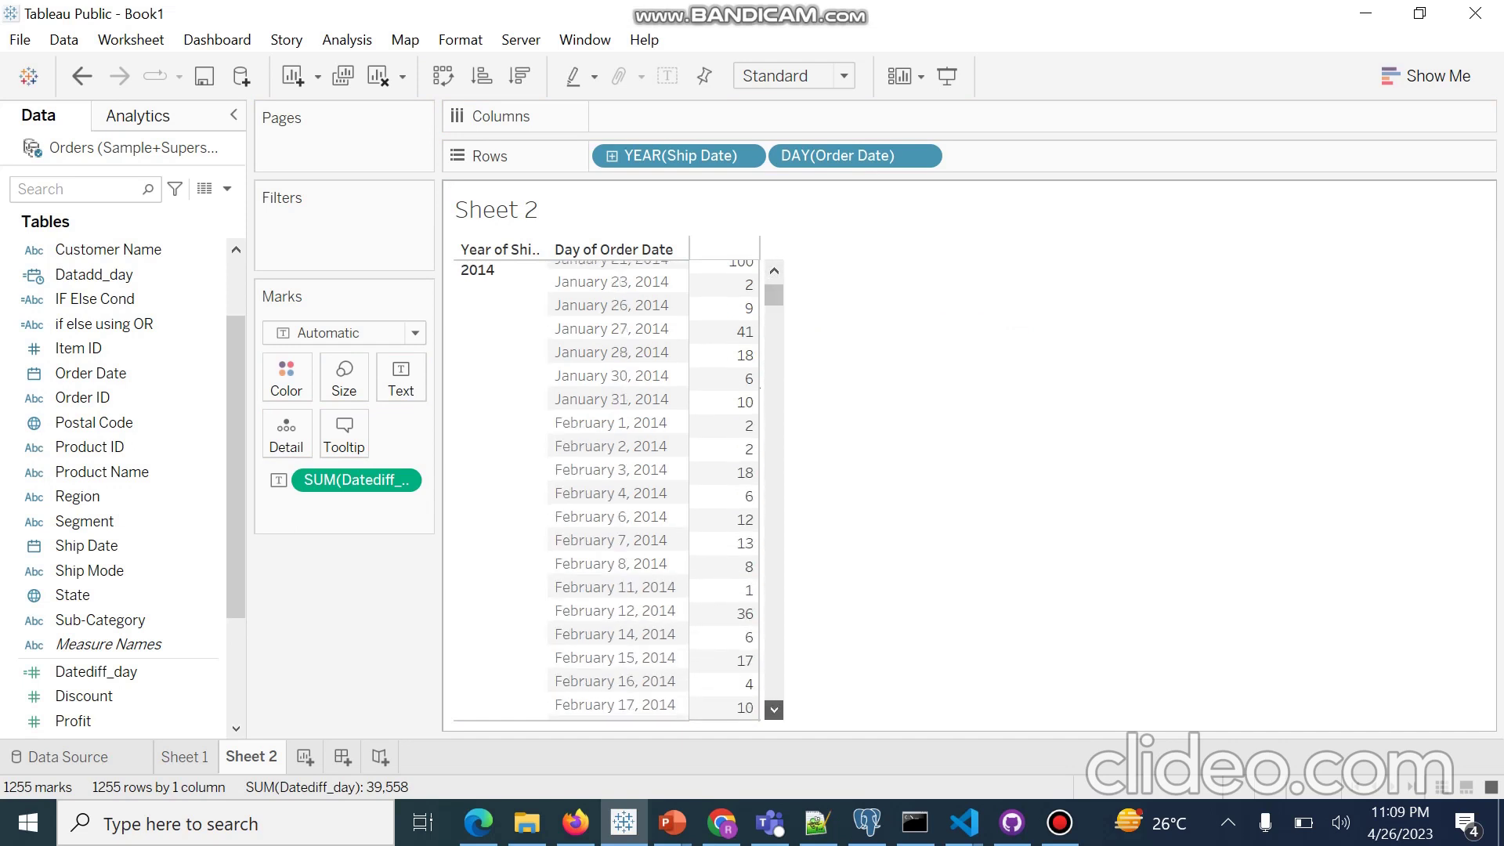
{"action": "scroll", "coordinate": [654, 490], "scroll_direction": "down", "scroll_amount": 12}
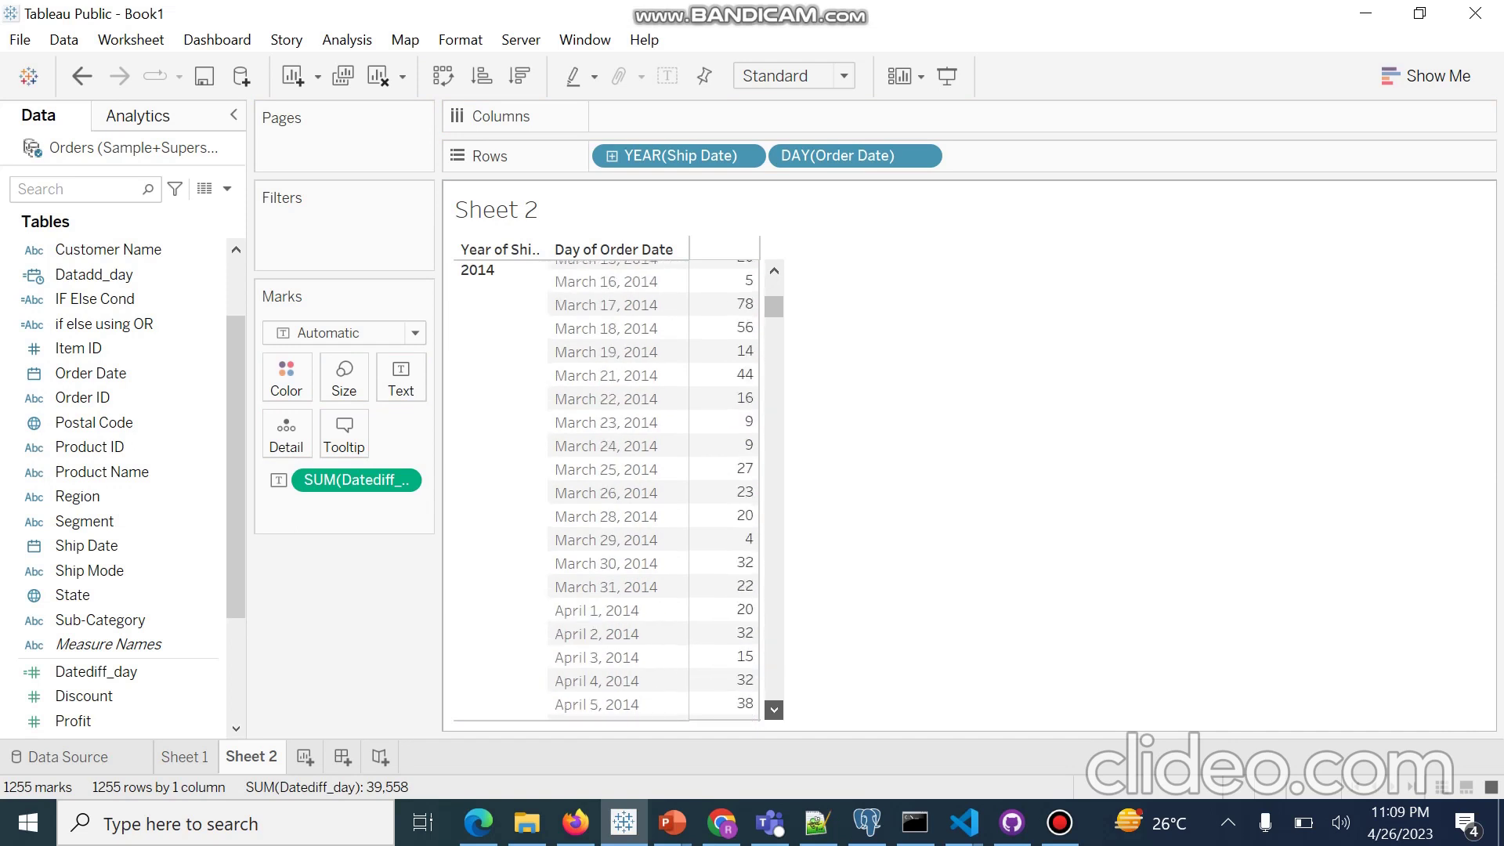
{"action": "scroll", "coordinate": [652, 490], "scroll_direction": "down", "scroll_amount": 8}
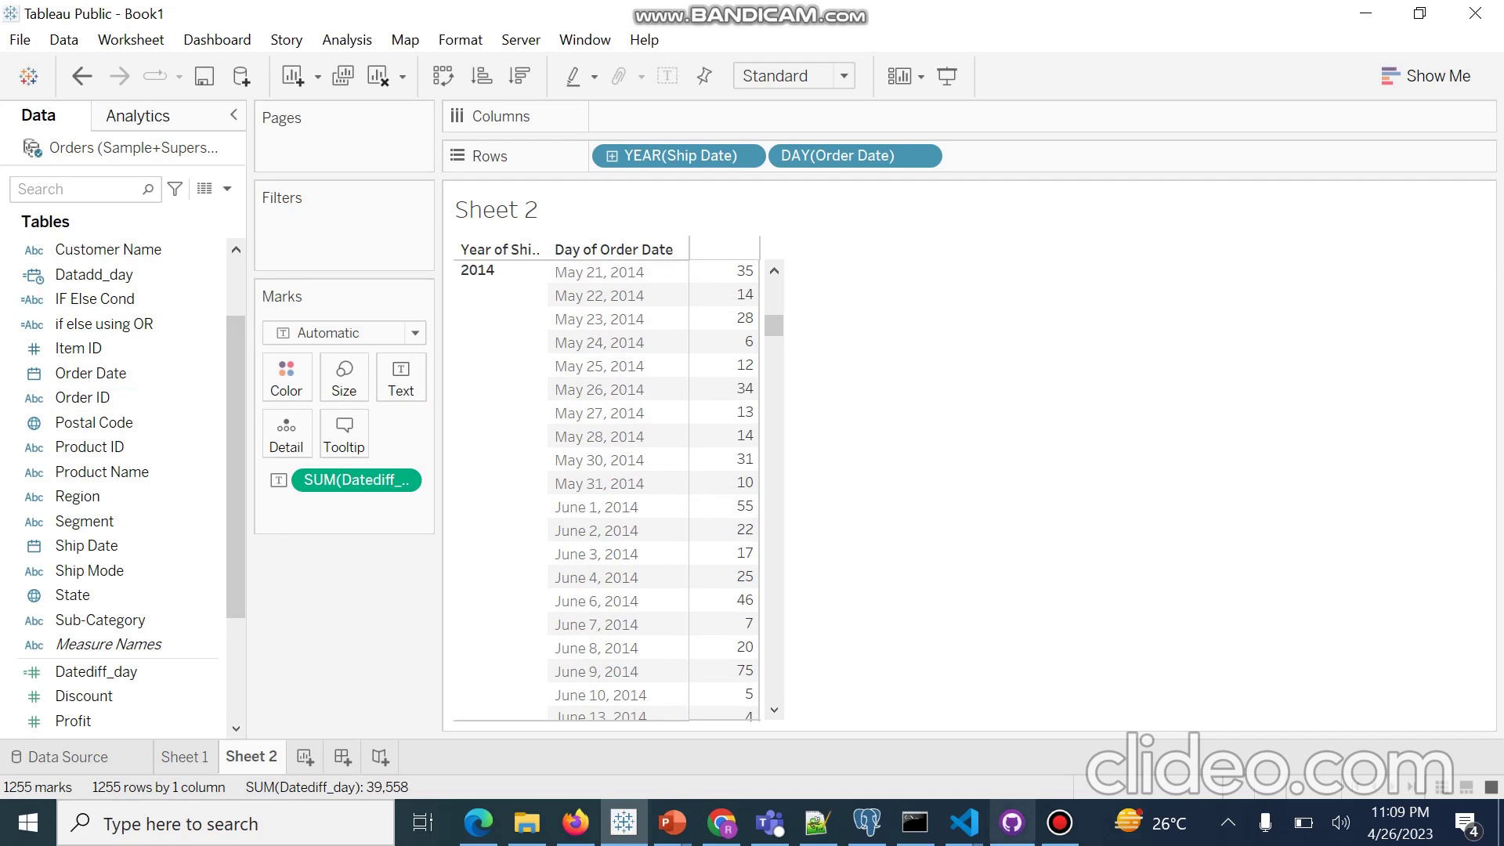
{"action": "mouse_move", "coordinate": [1060, 823]}
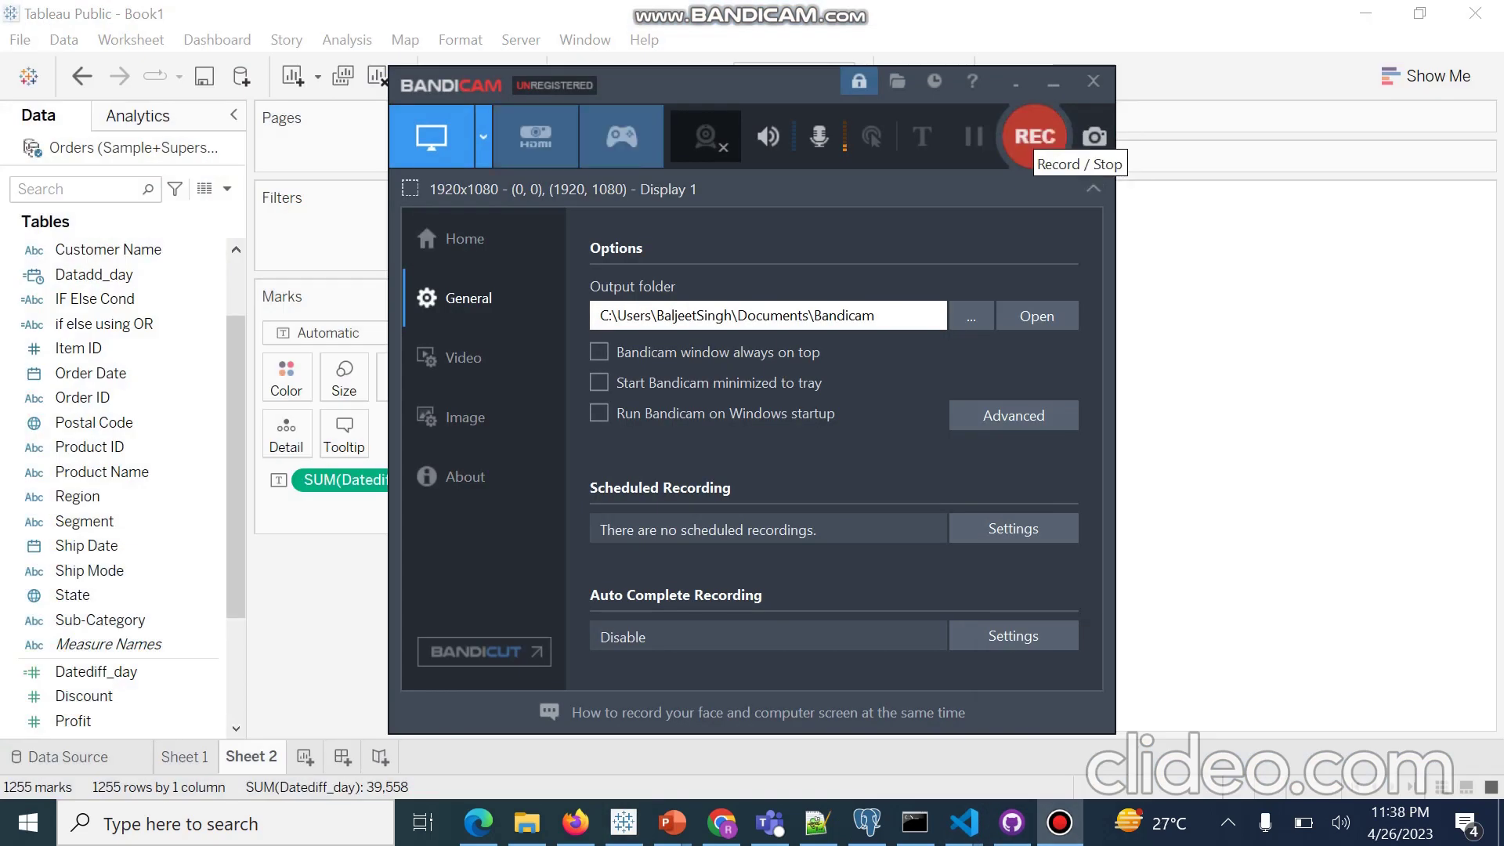
{"action": "left_click", "coordinate": [1035, 137]}
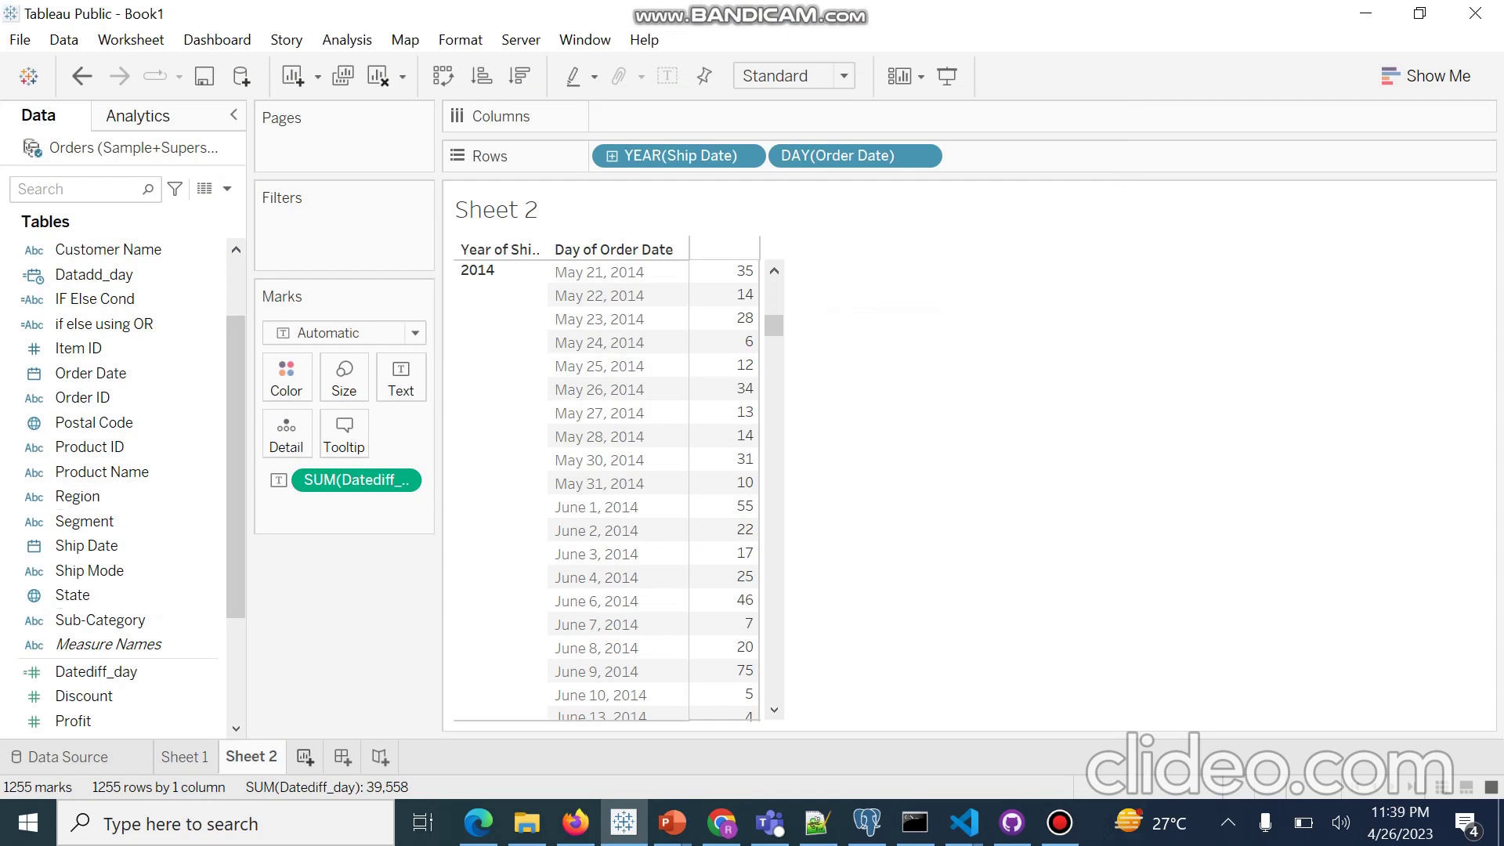
Step: Add a new worksheet and place Order Date on its rows
{"action": "key", "text": "ctrl+m"}
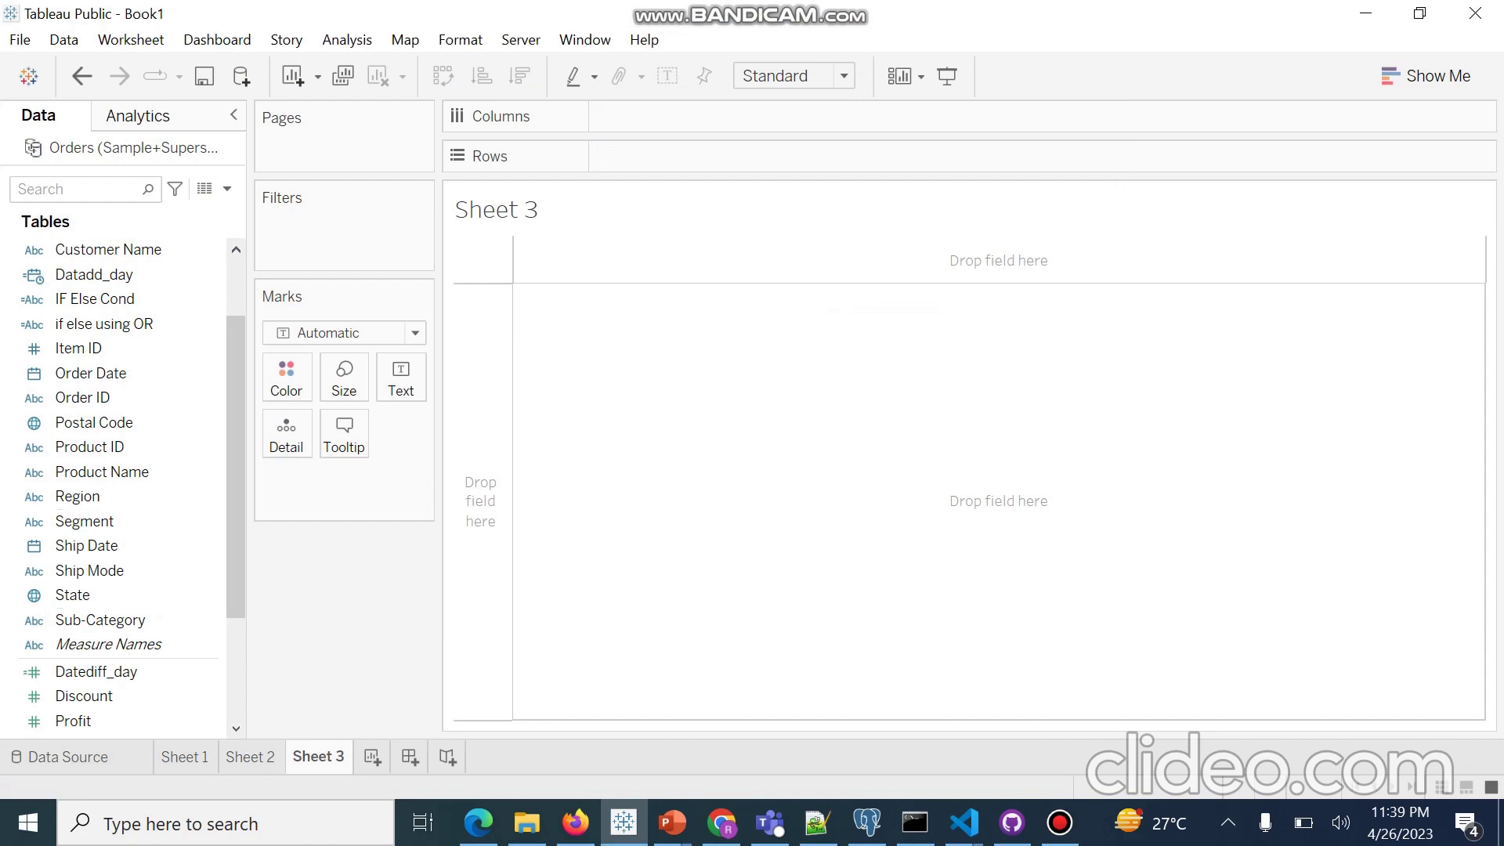
{"action": "left_click", "coordinate": [251, 757]}
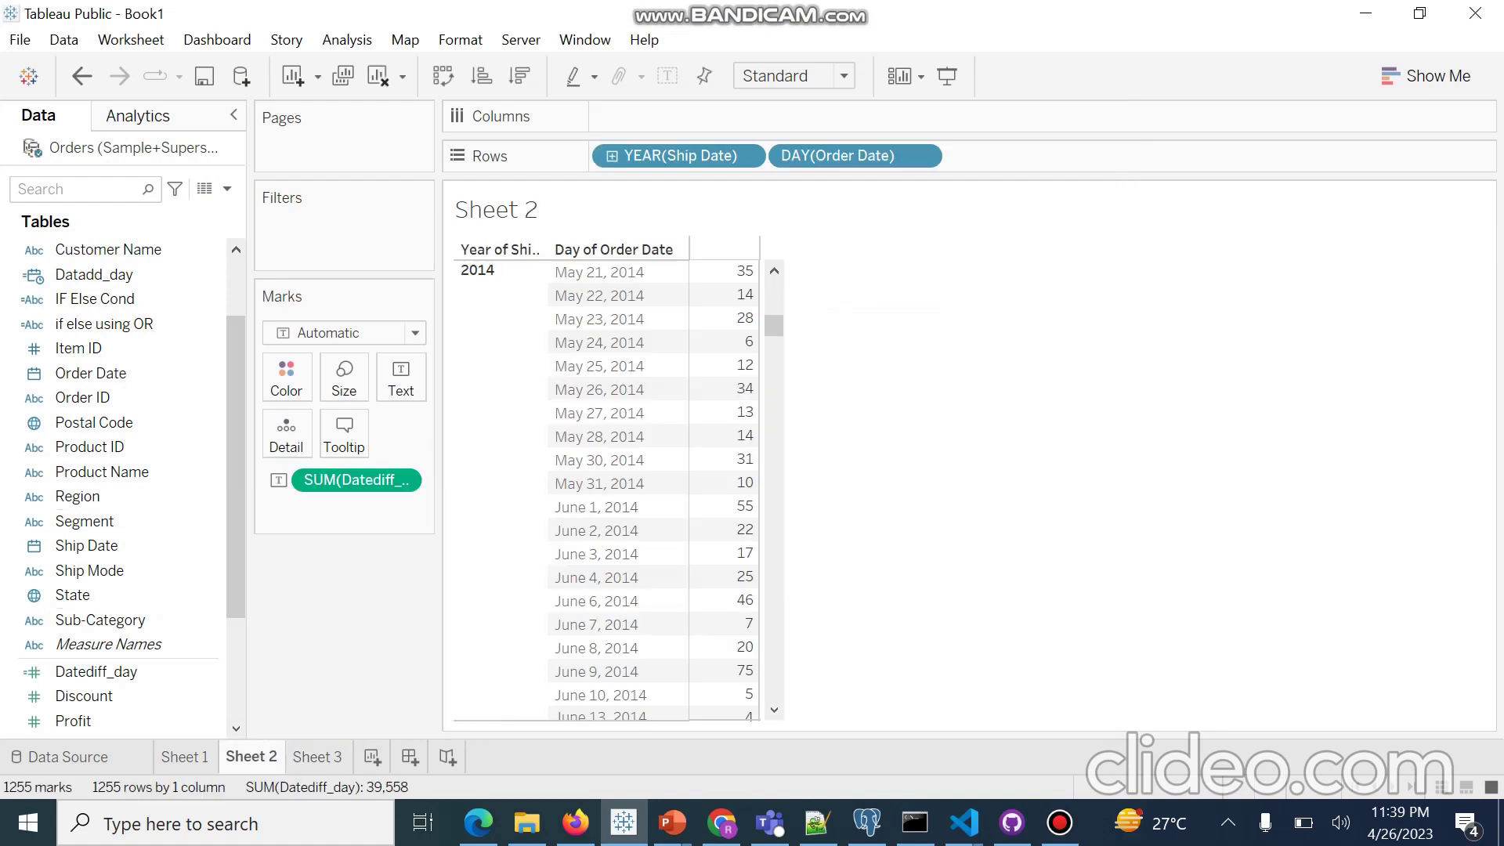
{"action": "left_click", "coordinate": [317, 757]}
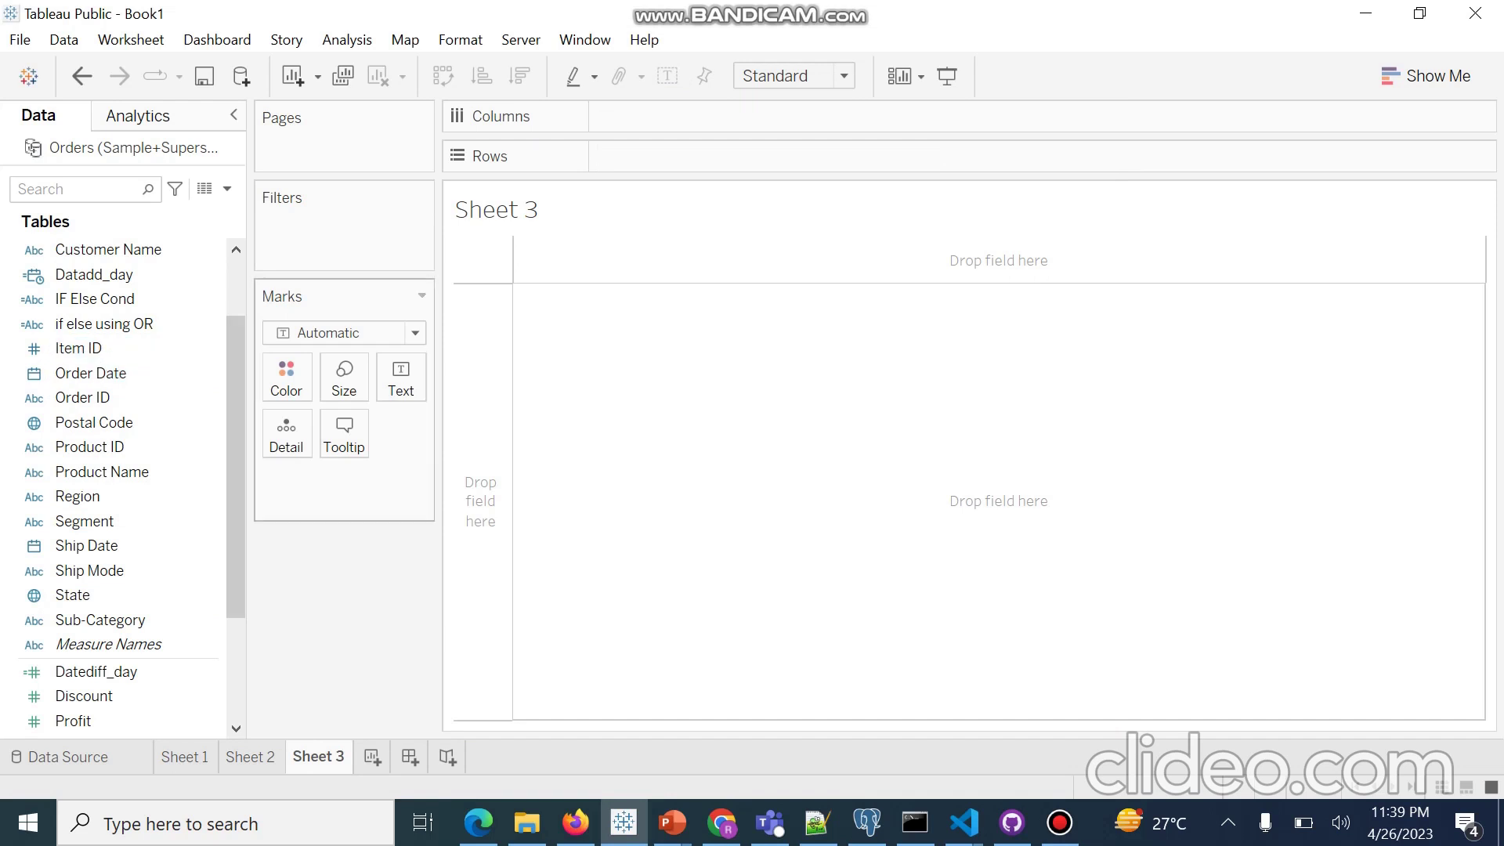
{"action": "left_click", "coordinate": [125, 373]}
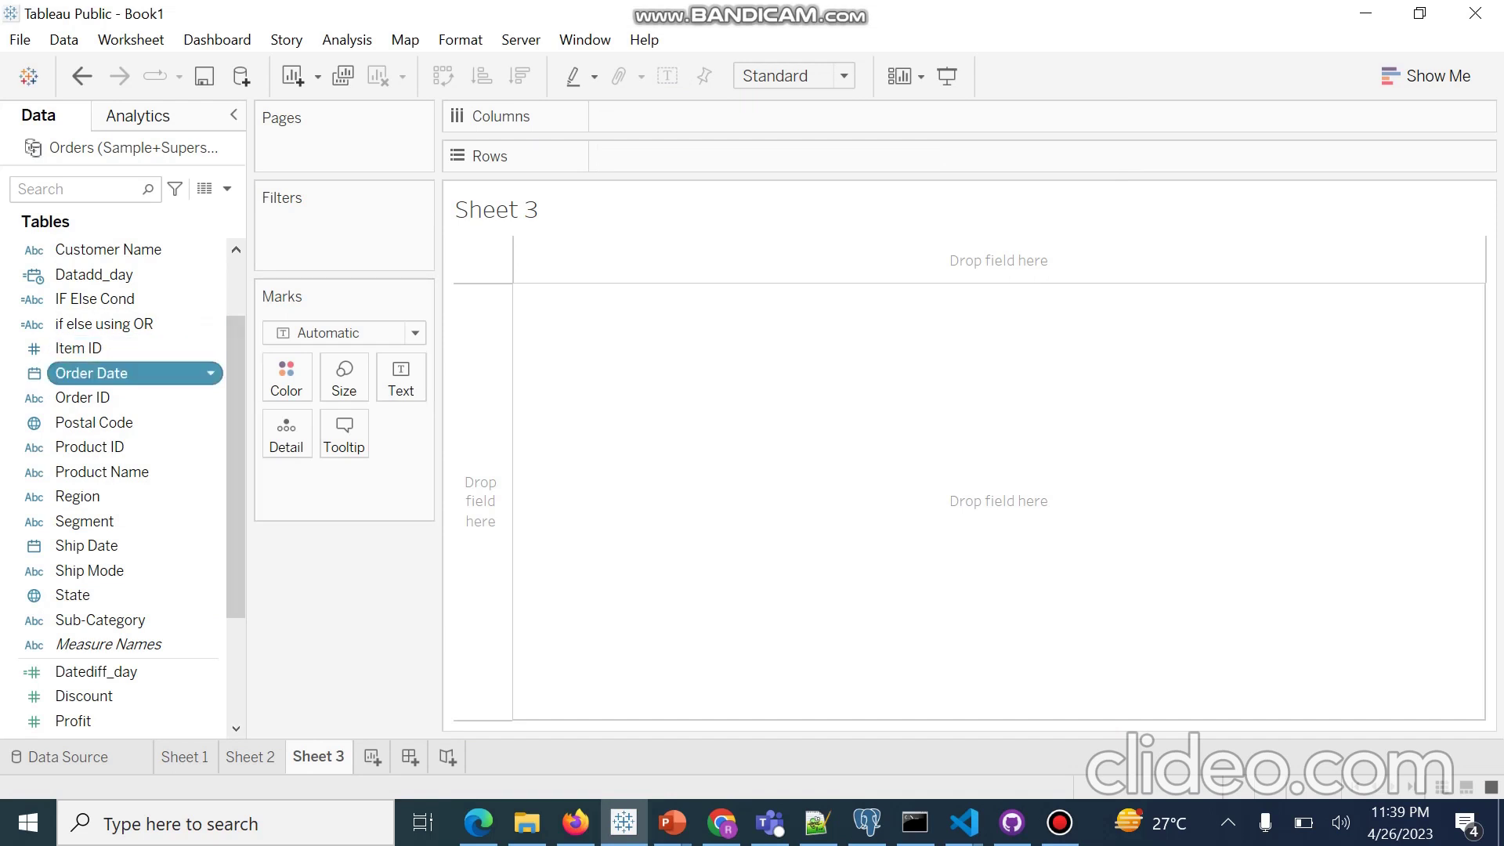
{"action": "left_click_drag", "start_coordinate": [125, 373], "coordinate": [681, 156]}
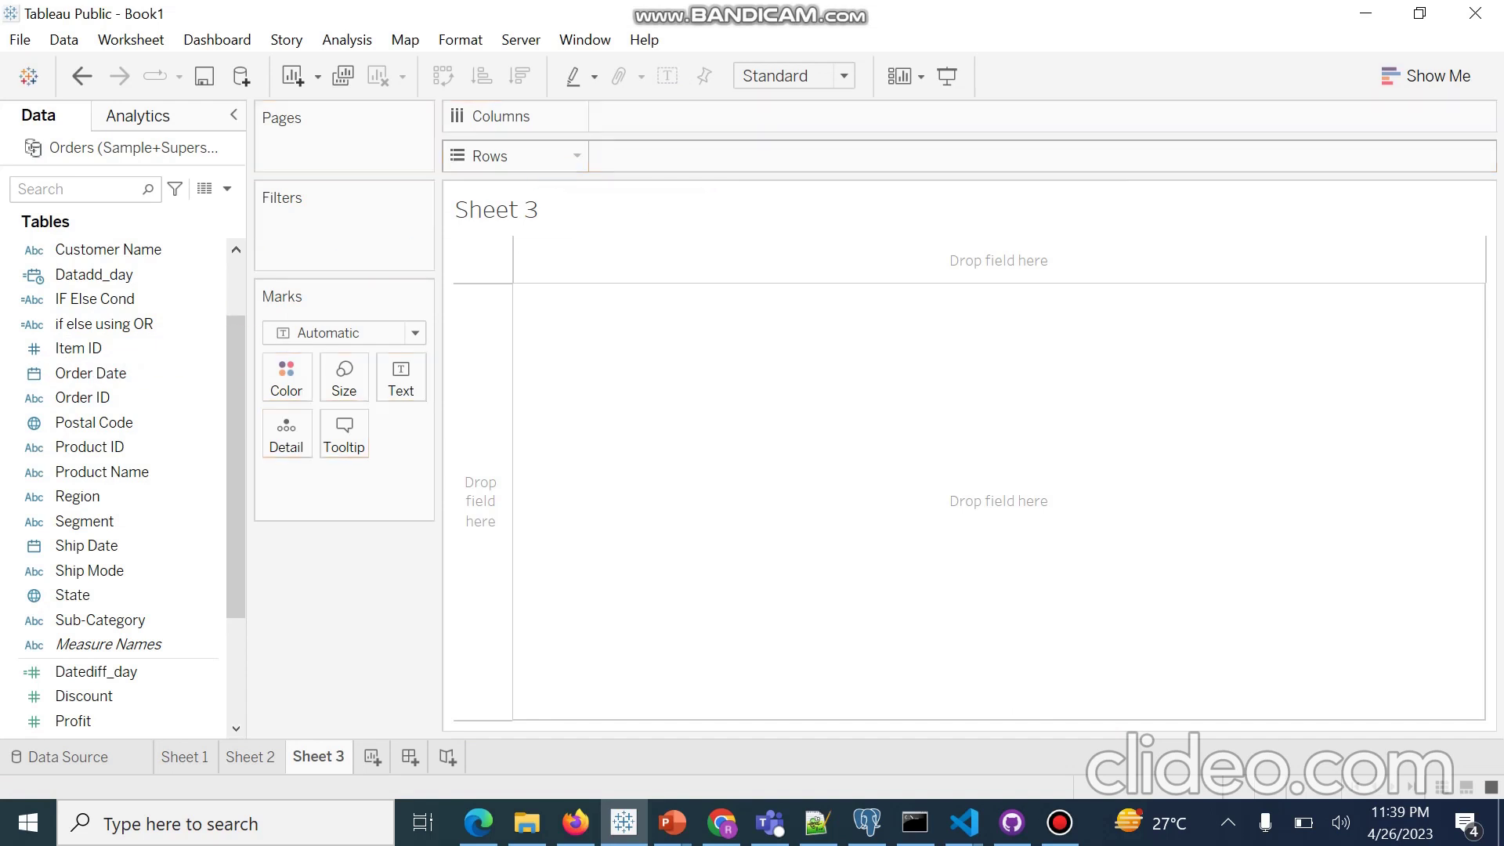
{"action": "left_click", "coordinate": [117, 373]}
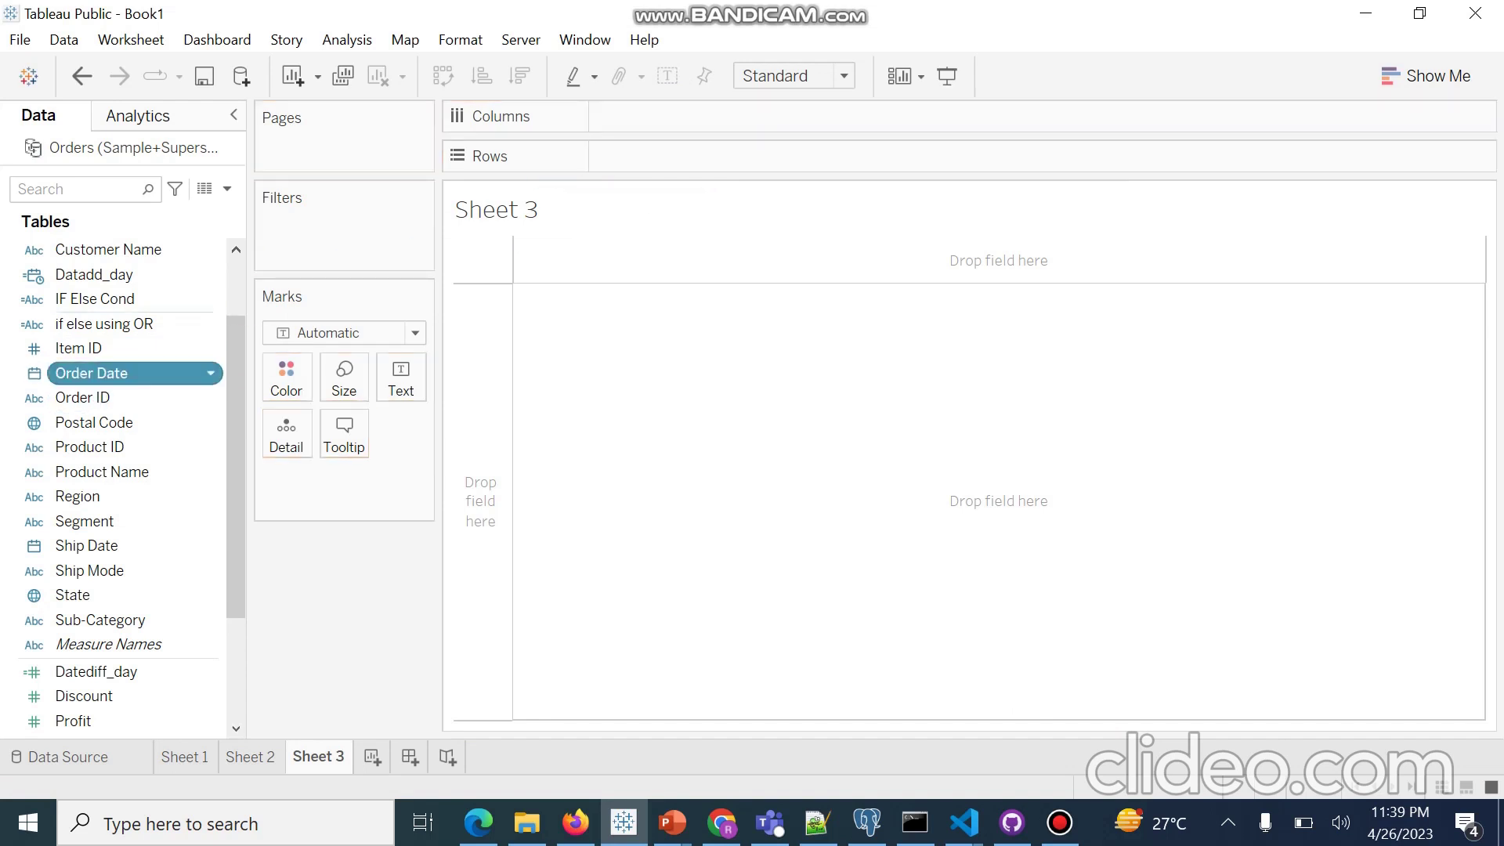
{"action": "left_click_drag", "start_coordinate": [117, 373], "coordinate": [639, 156]}
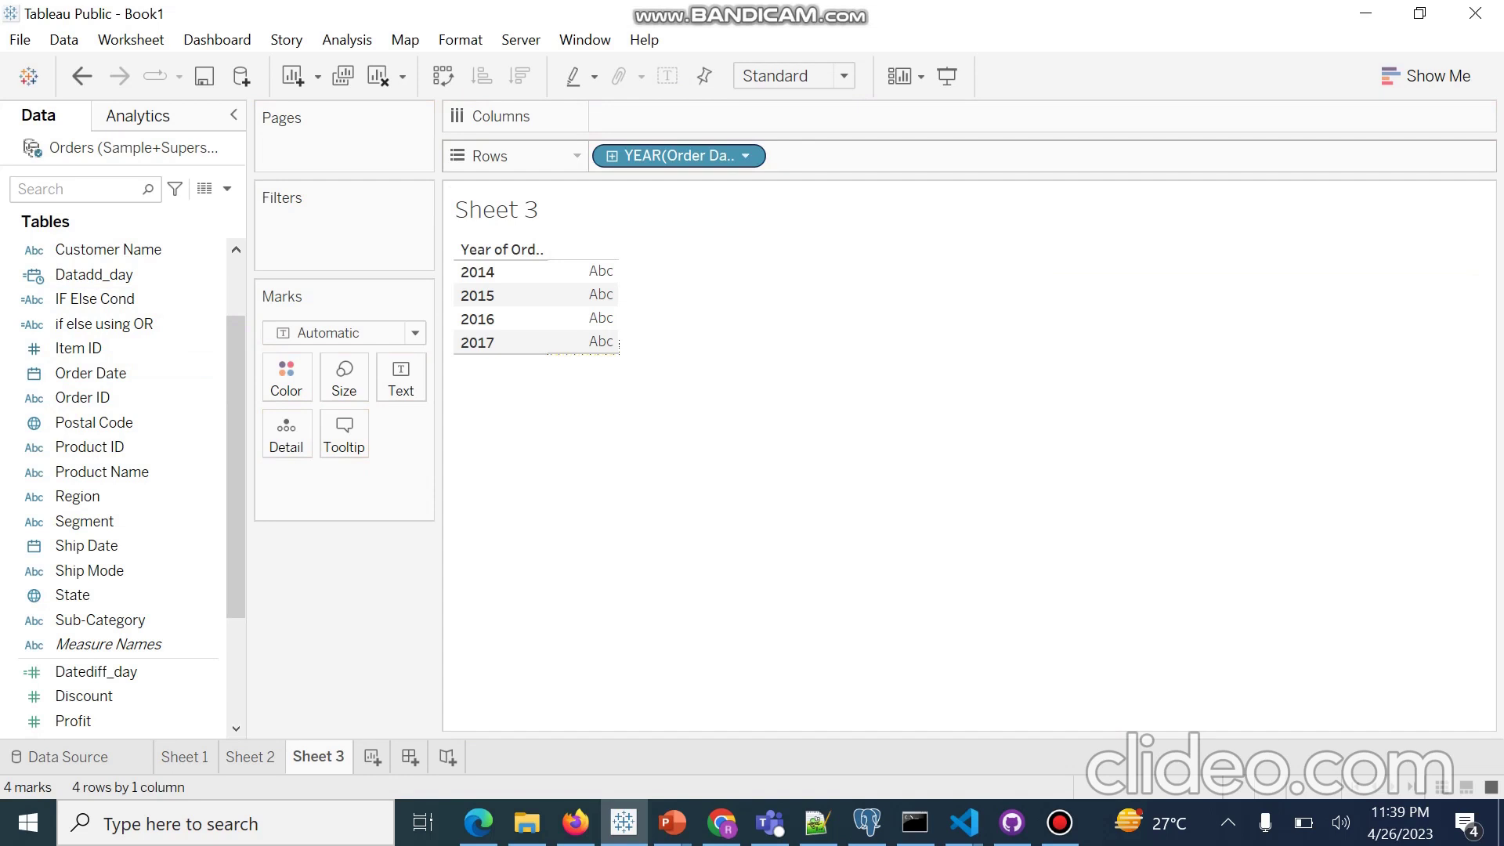
Step: Show Order Date at the full-date Day level and make it discrete
{"action": "left_click", "coordinate": [745, 155]}
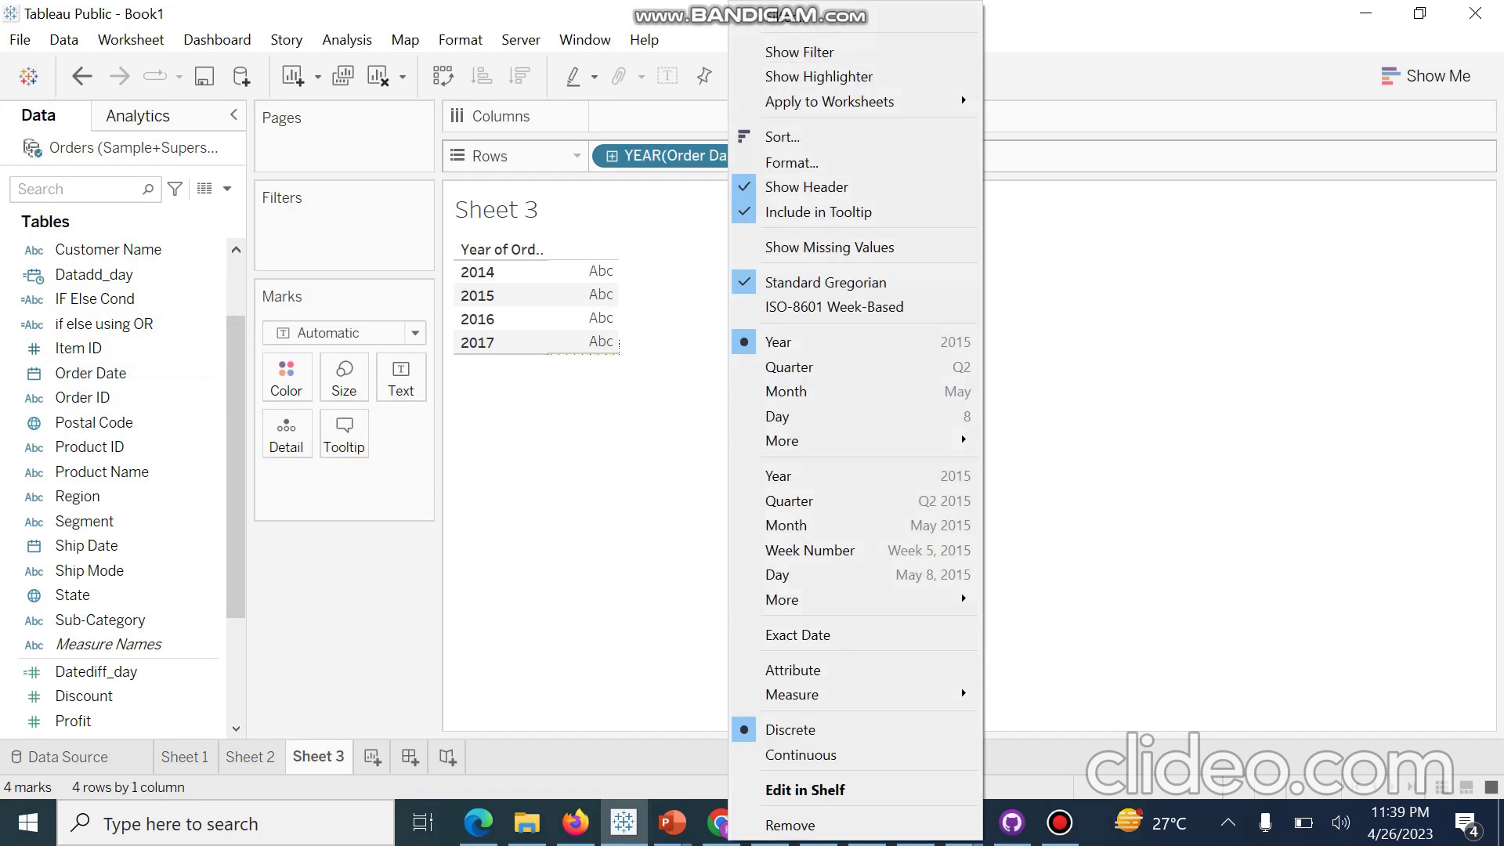
{"action": "left_click", "coordinate": [778, 575]}
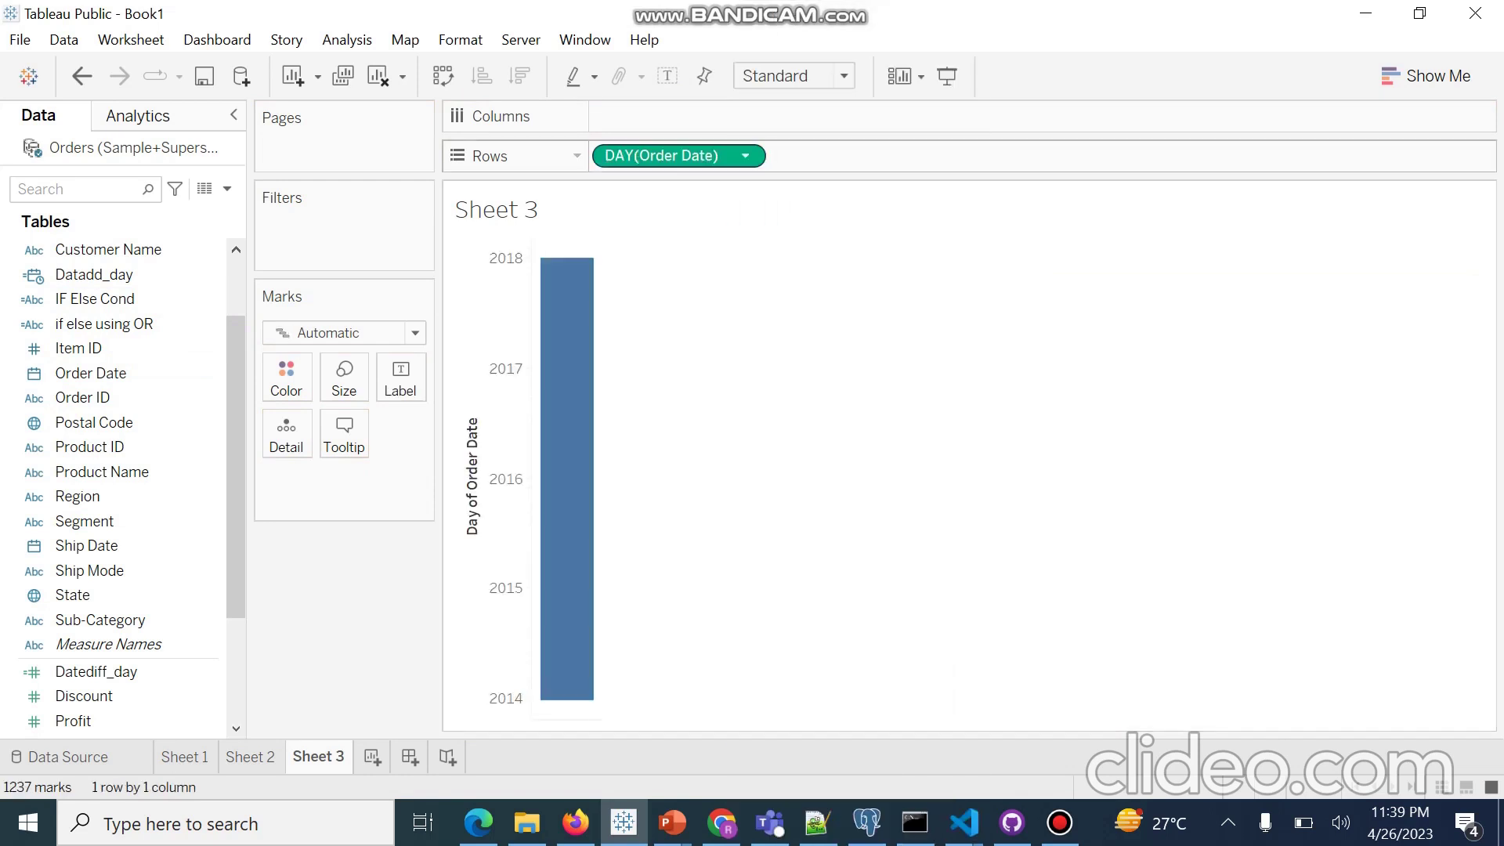
{"action": "left_click", "coordinate": [746, 156]}
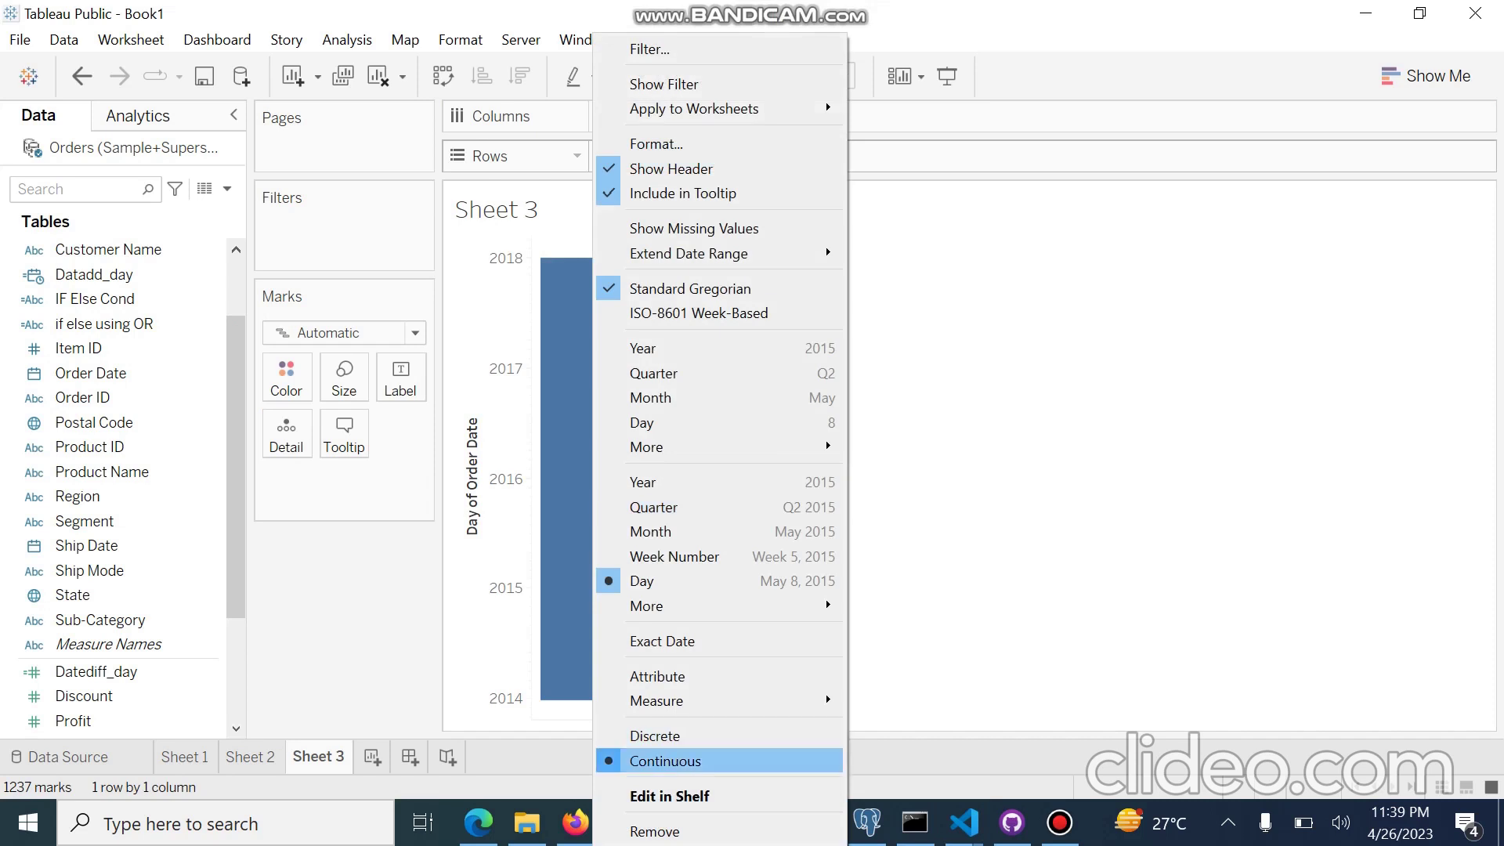
{"action": "key", "text": "Escape"}
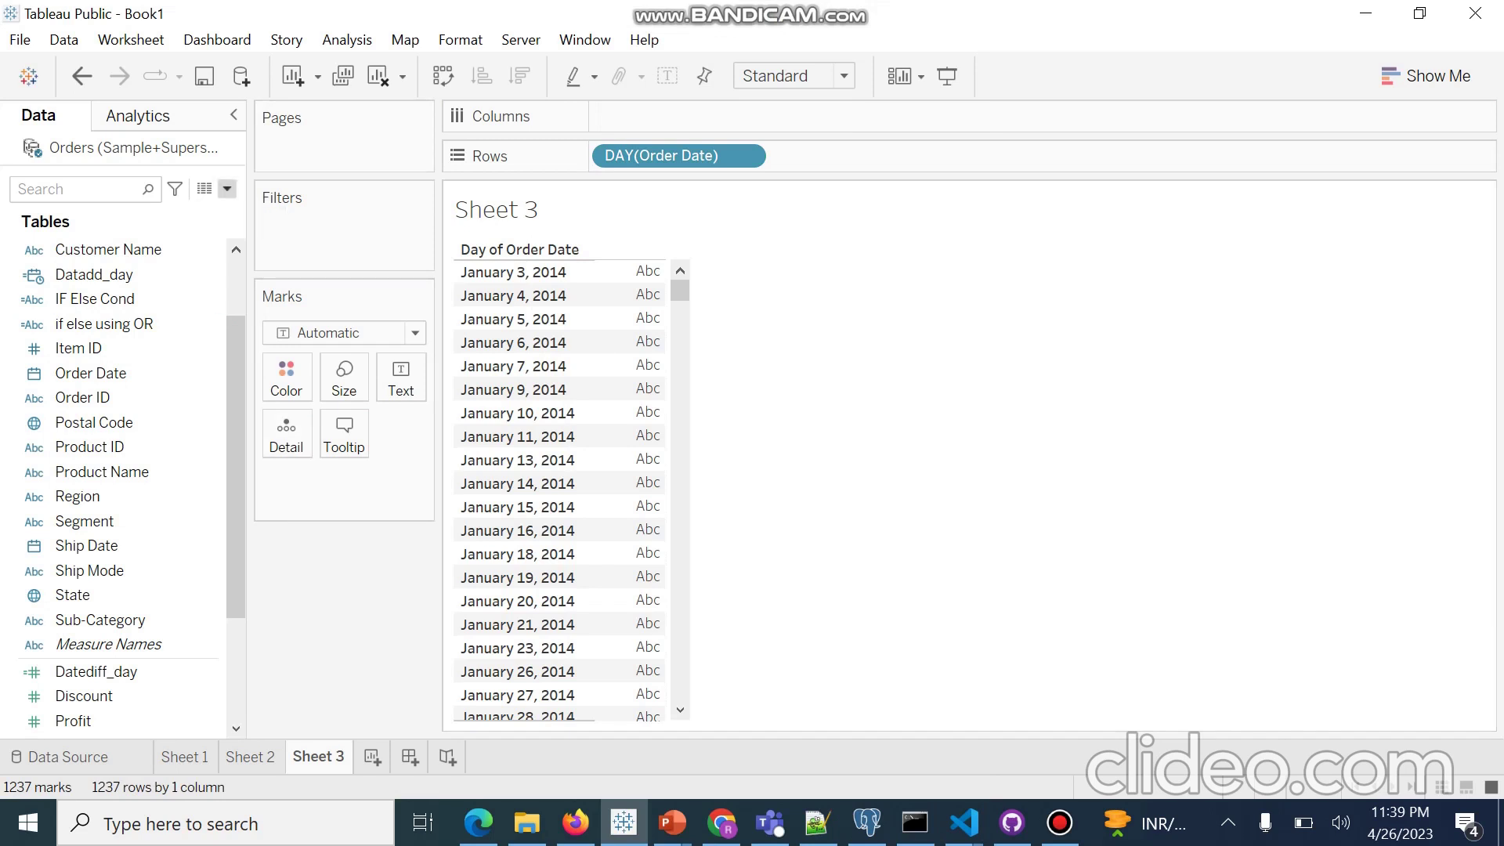
Step: Create a calculated field named Datepart_month
{"action": "left_click", "coordinate": [227, 188]}
{"action": "left_click", "coordinate": [113, 214]}
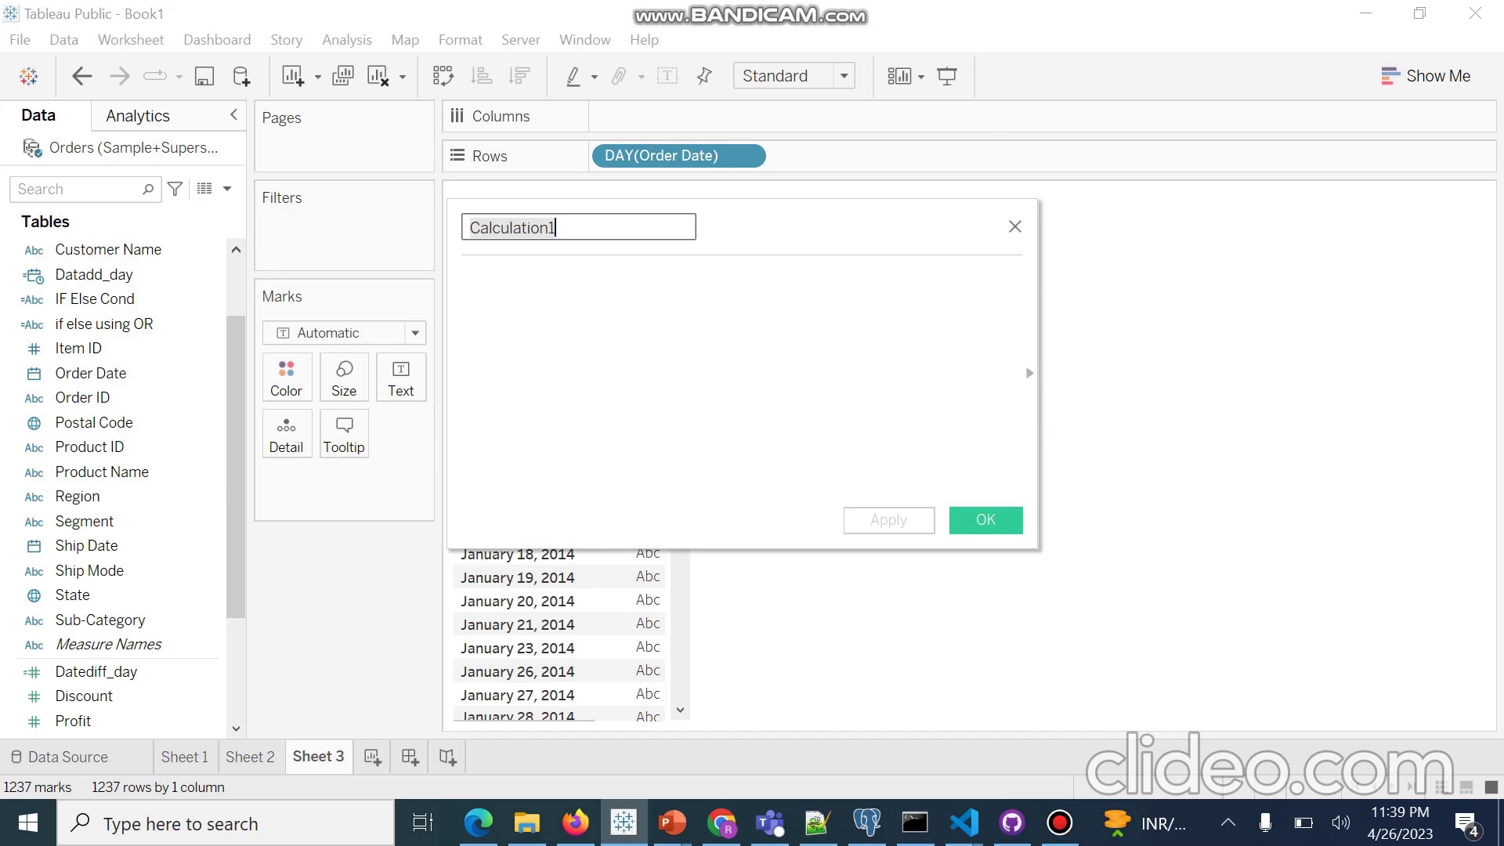
{"action": "key", "text": "BackSpace"}
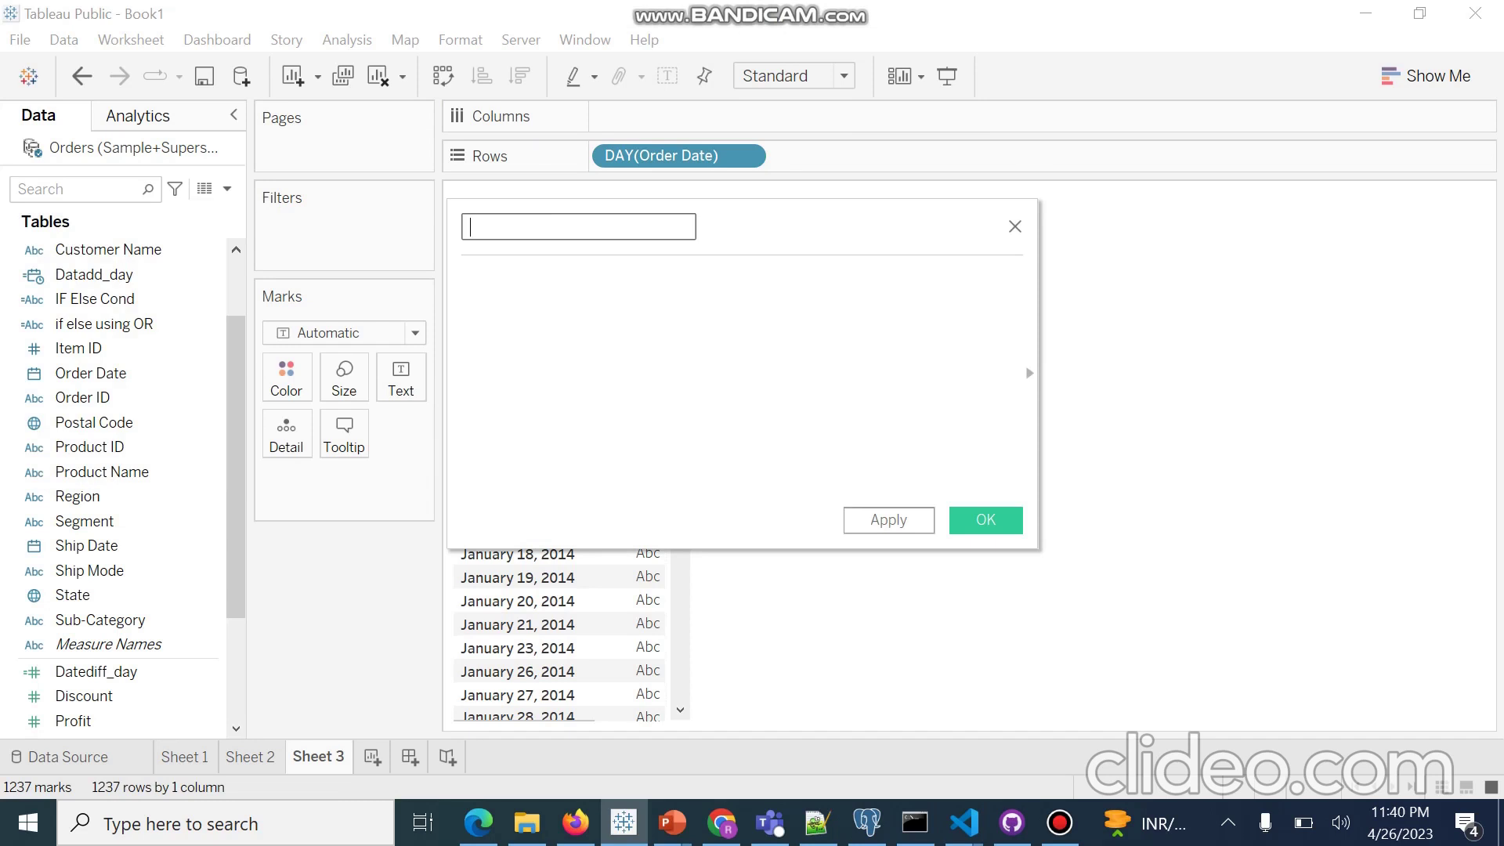
{"action": "type", "text": "Datepart"}
{"action": "type", "text": "_month"}
Step: Begin the Datepart_month formula with the DATEPART function and "month" as its date part
{"action": "left_click", "coordinate": [465, 279]}
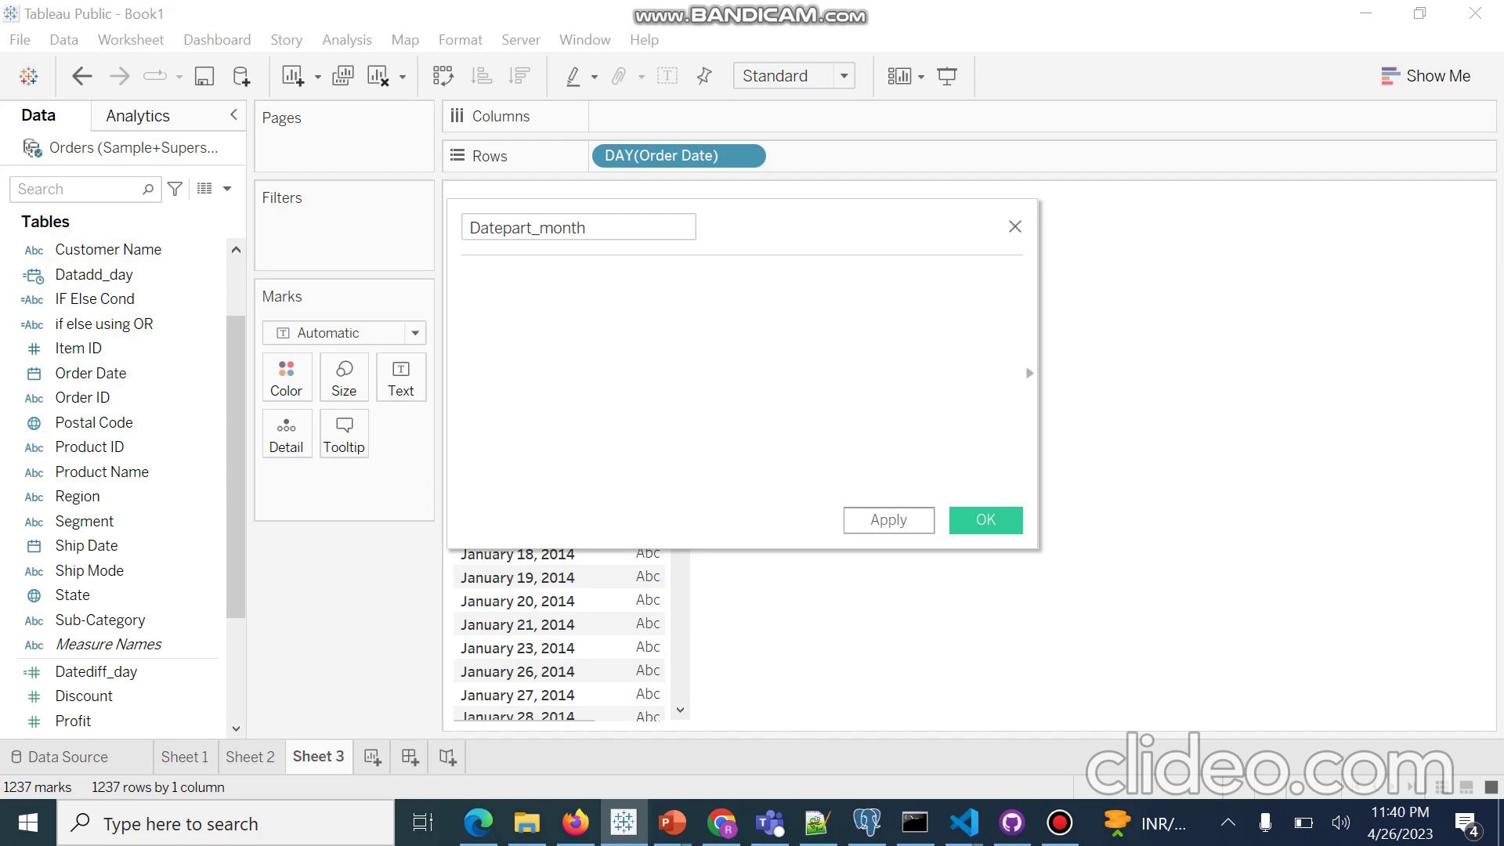
{"action": "type", "text": "D"}
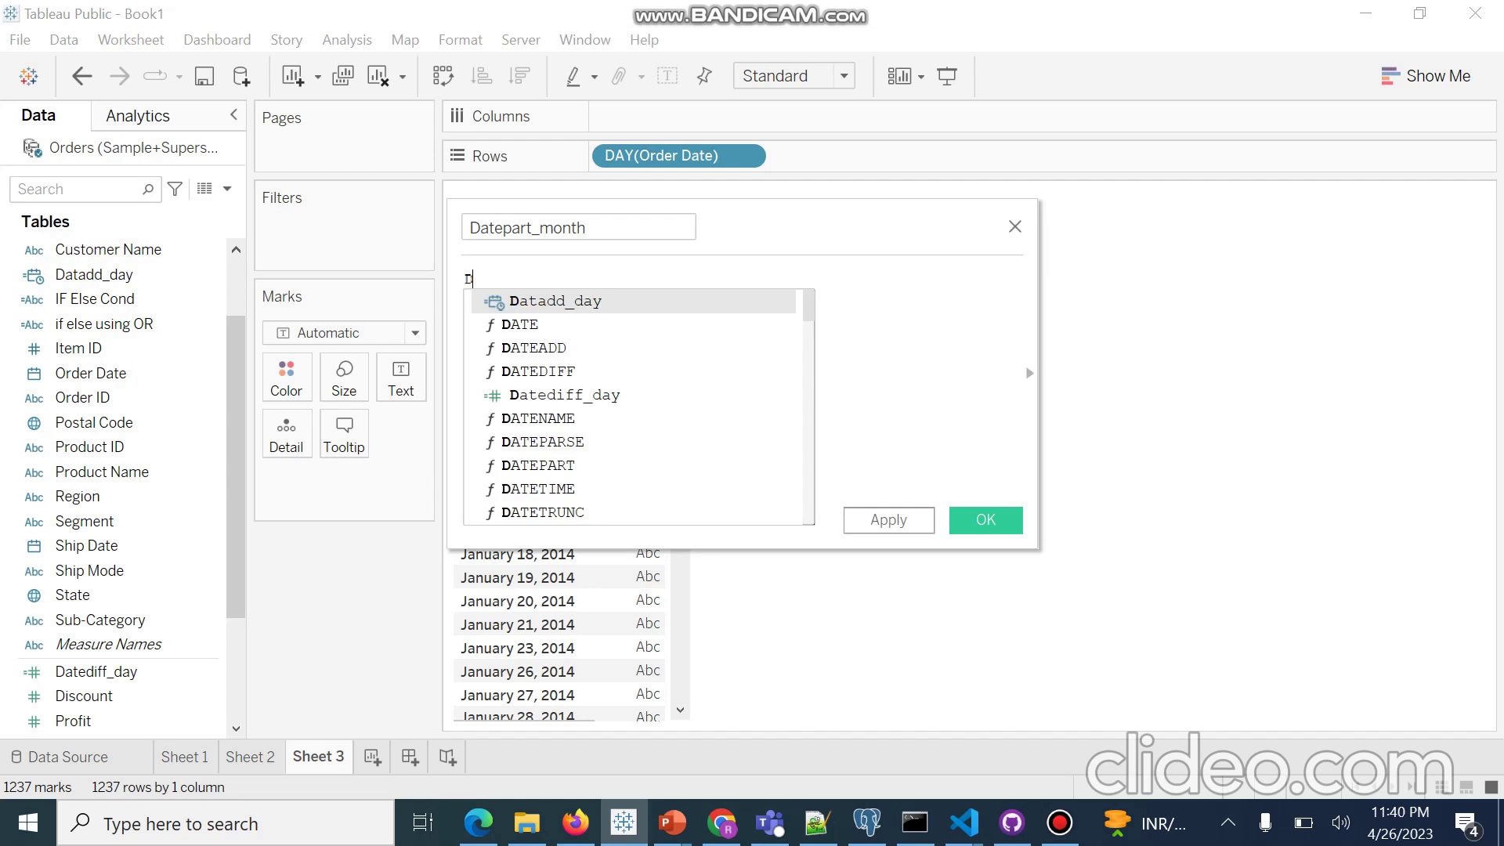
{"action": "type", "text": "atepar"}
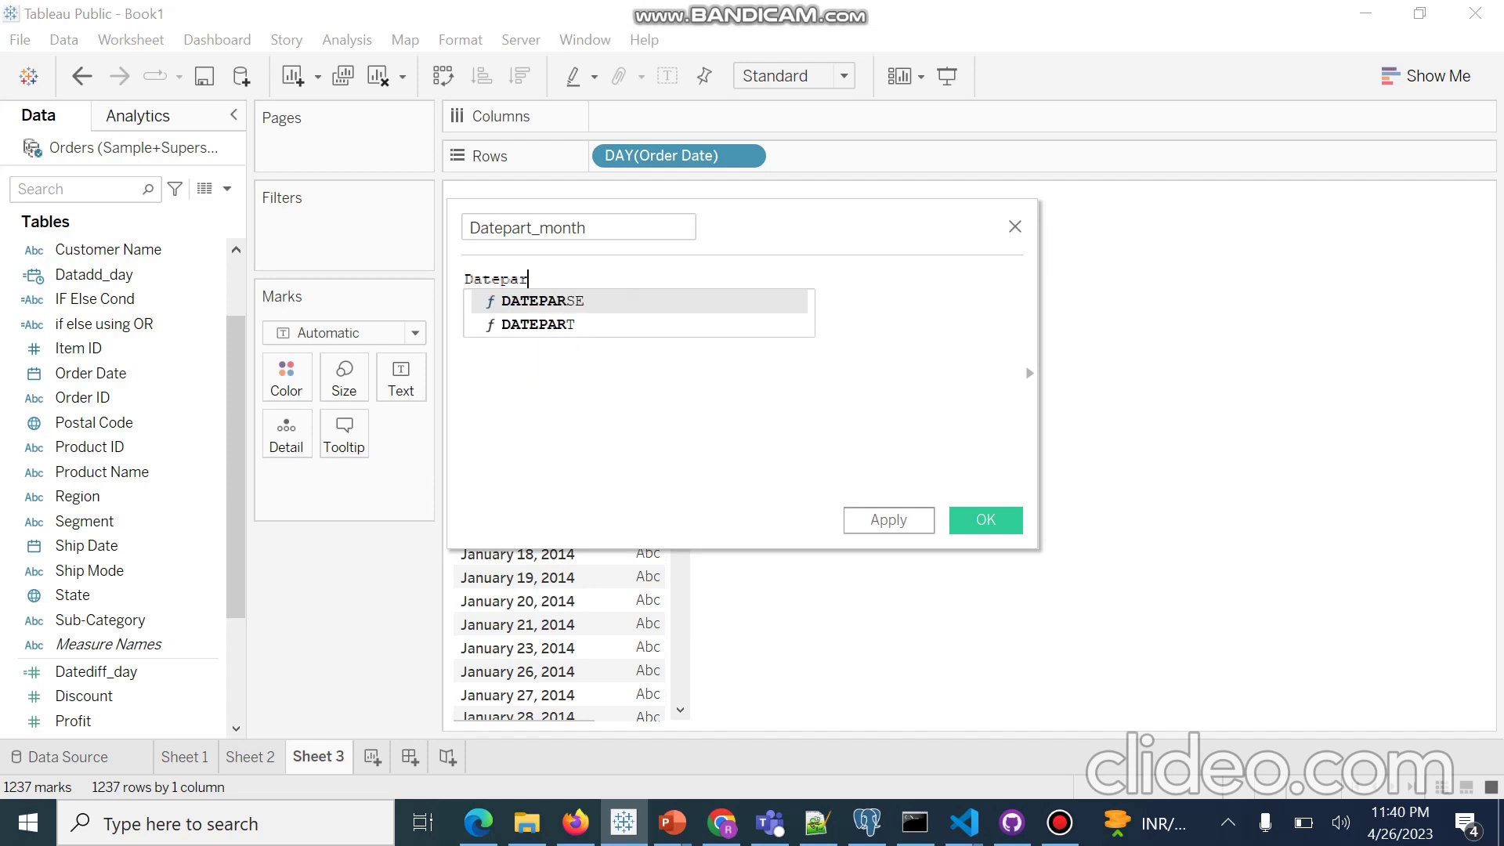
{"action": "type", "text": "t_"}
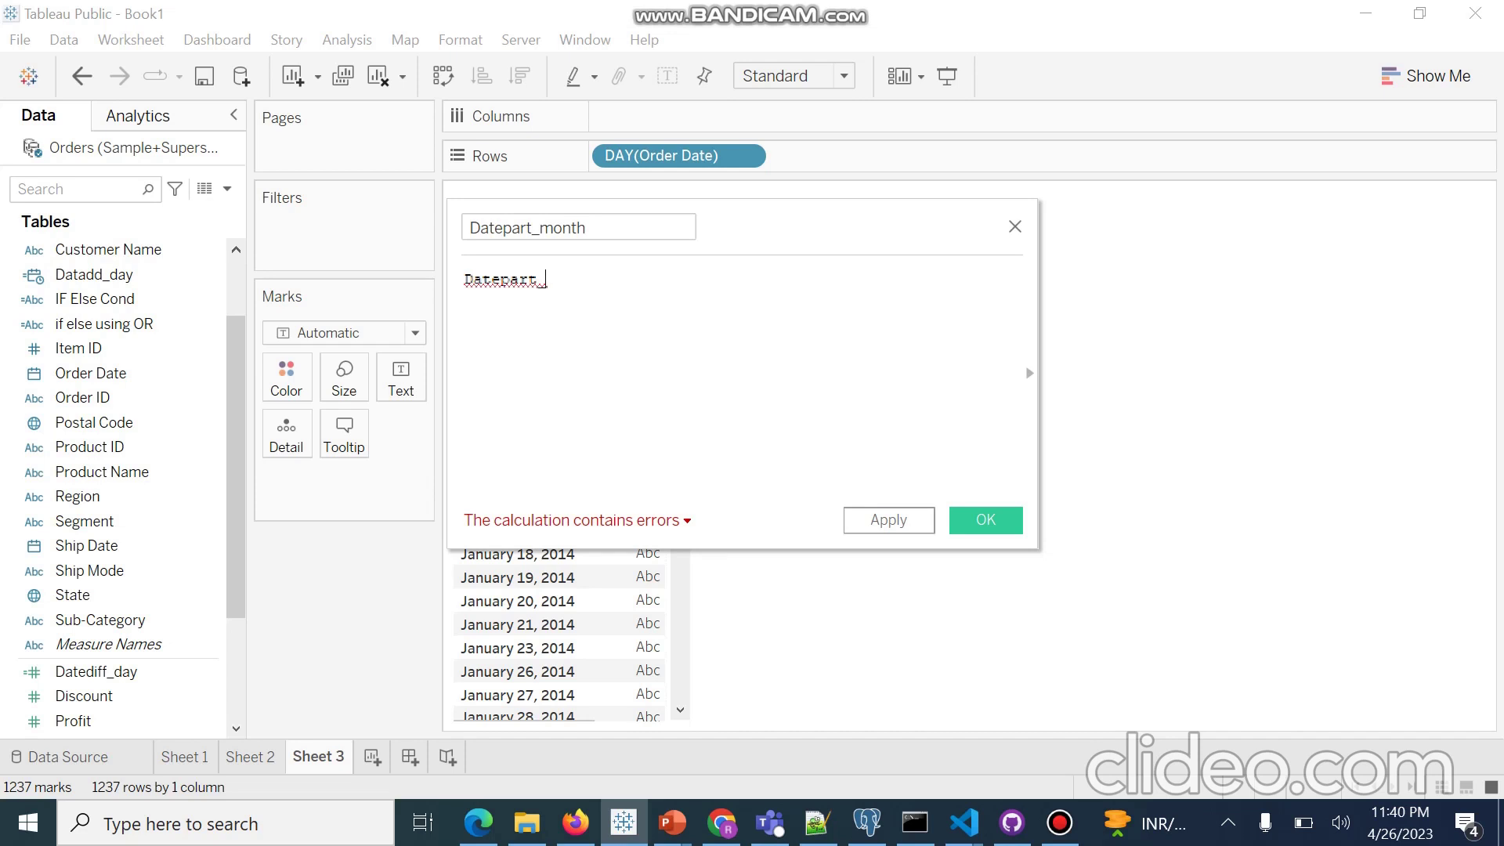
{"action": "key", "text": "BackSpace"}
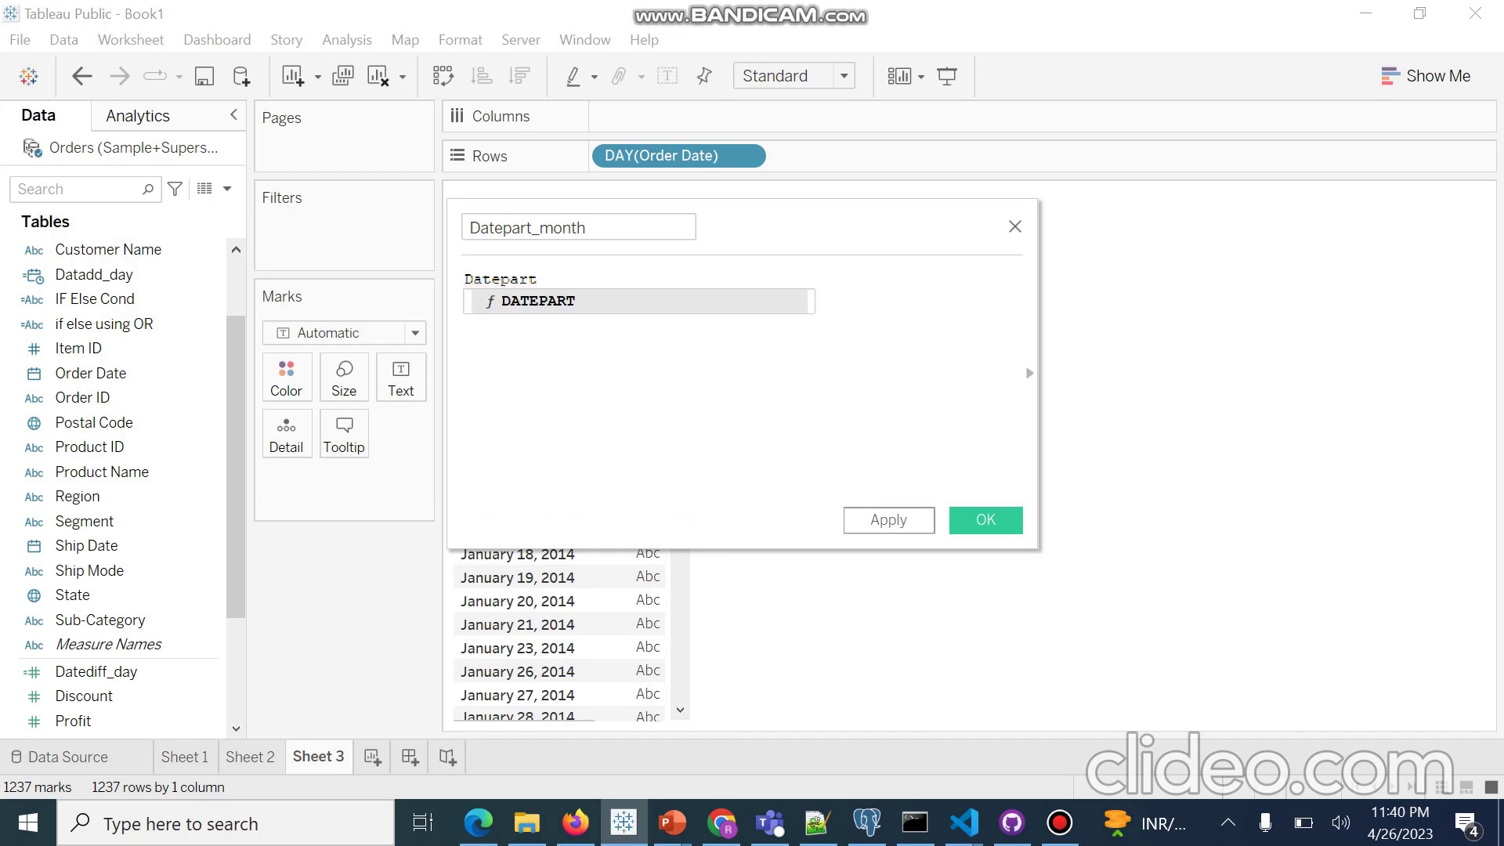
{"action": "key", "text": "Return"}
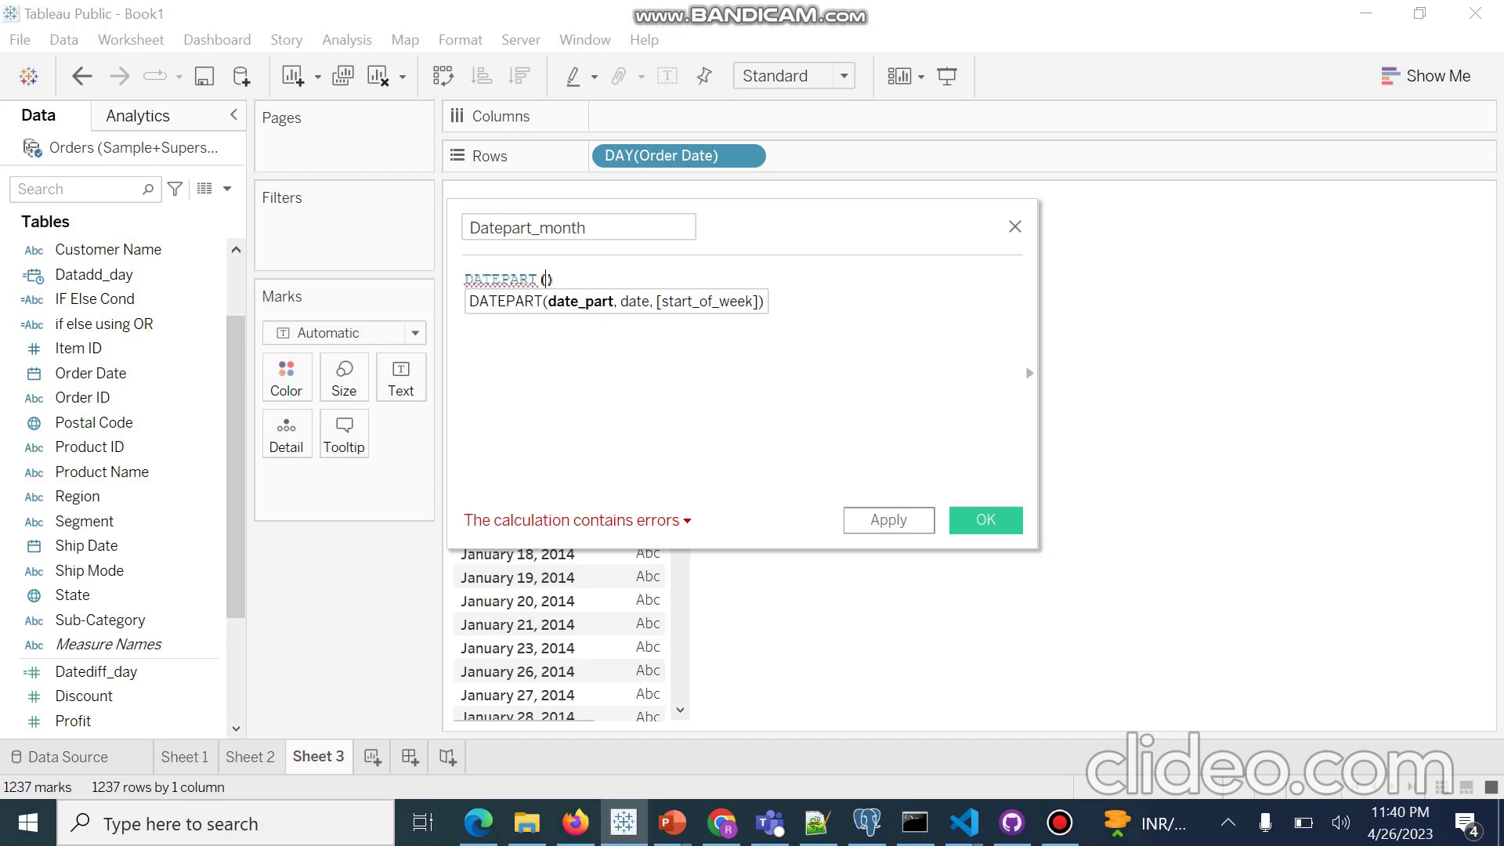
{"action": "type", "text": "\"mont"}
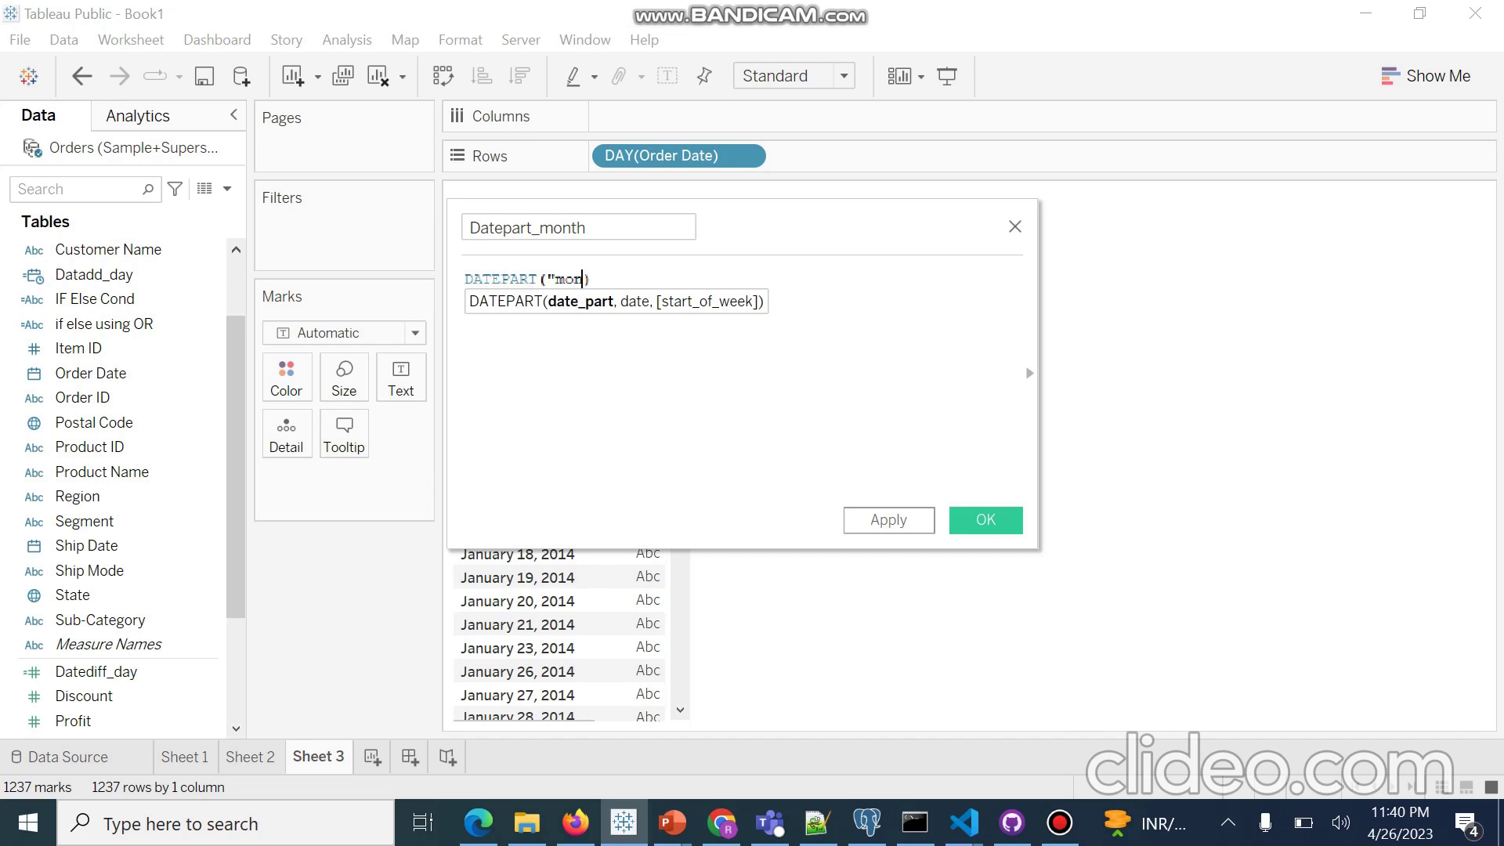
{"action": "type", "text": "h\""}
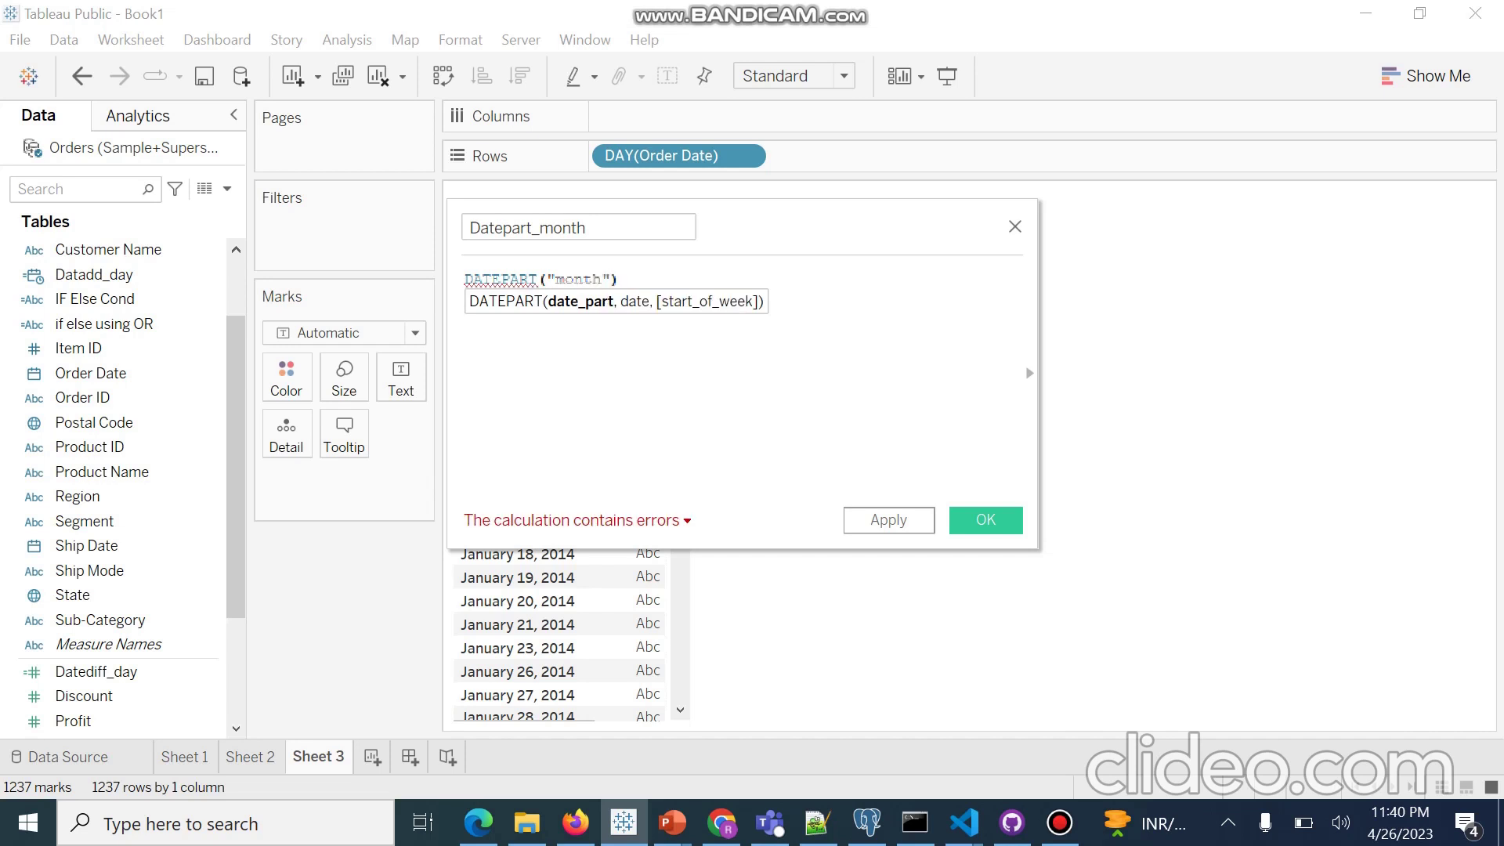
Step: Complete the formula as DATEPART("month",[Order Date]), then apply it and close the editor
{"action": "type", "text": ","}
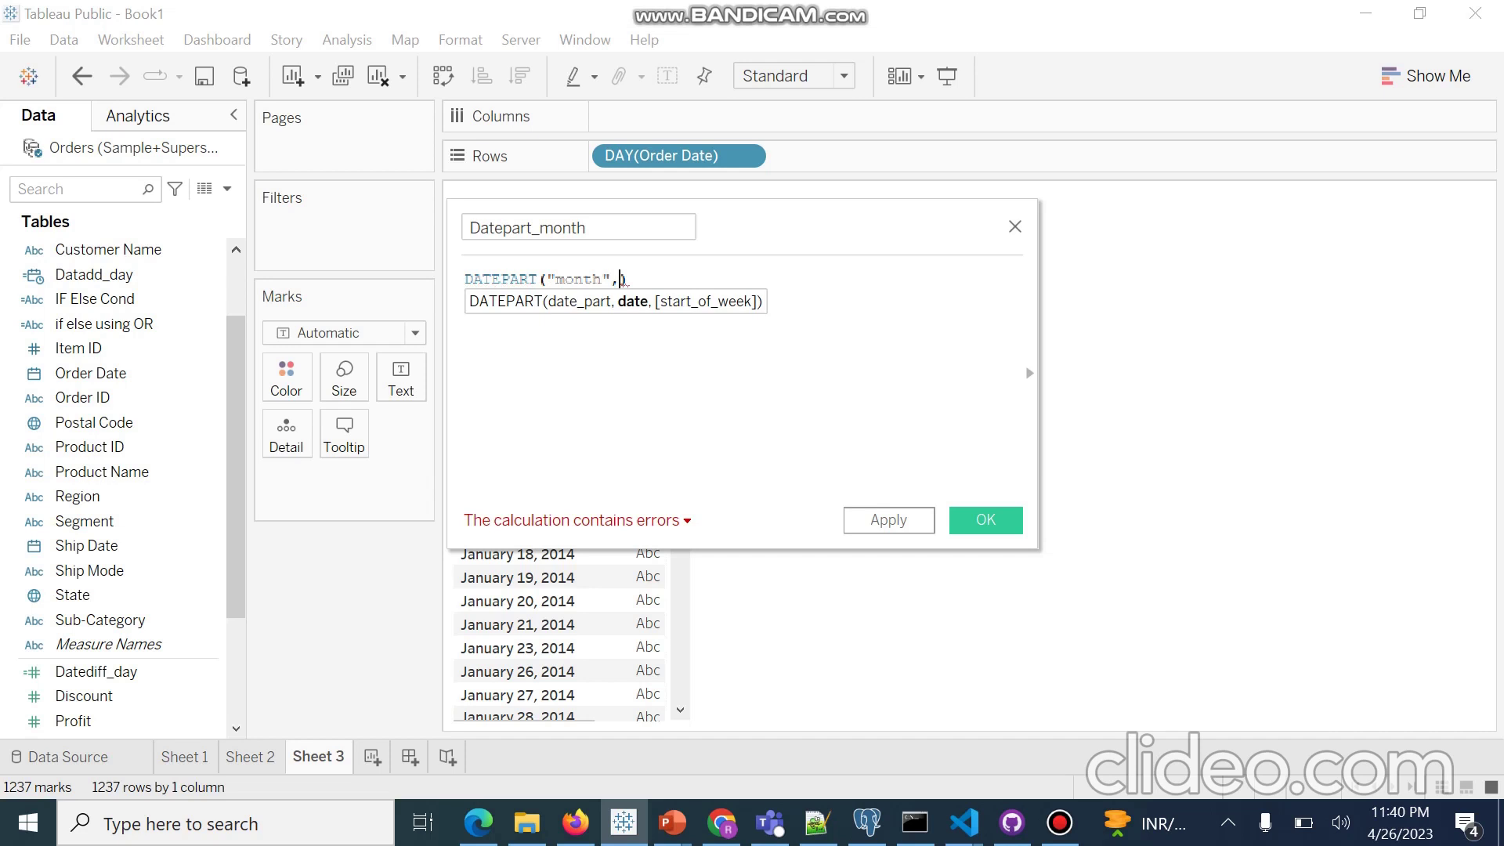
{"action": "type", "text": "o"}
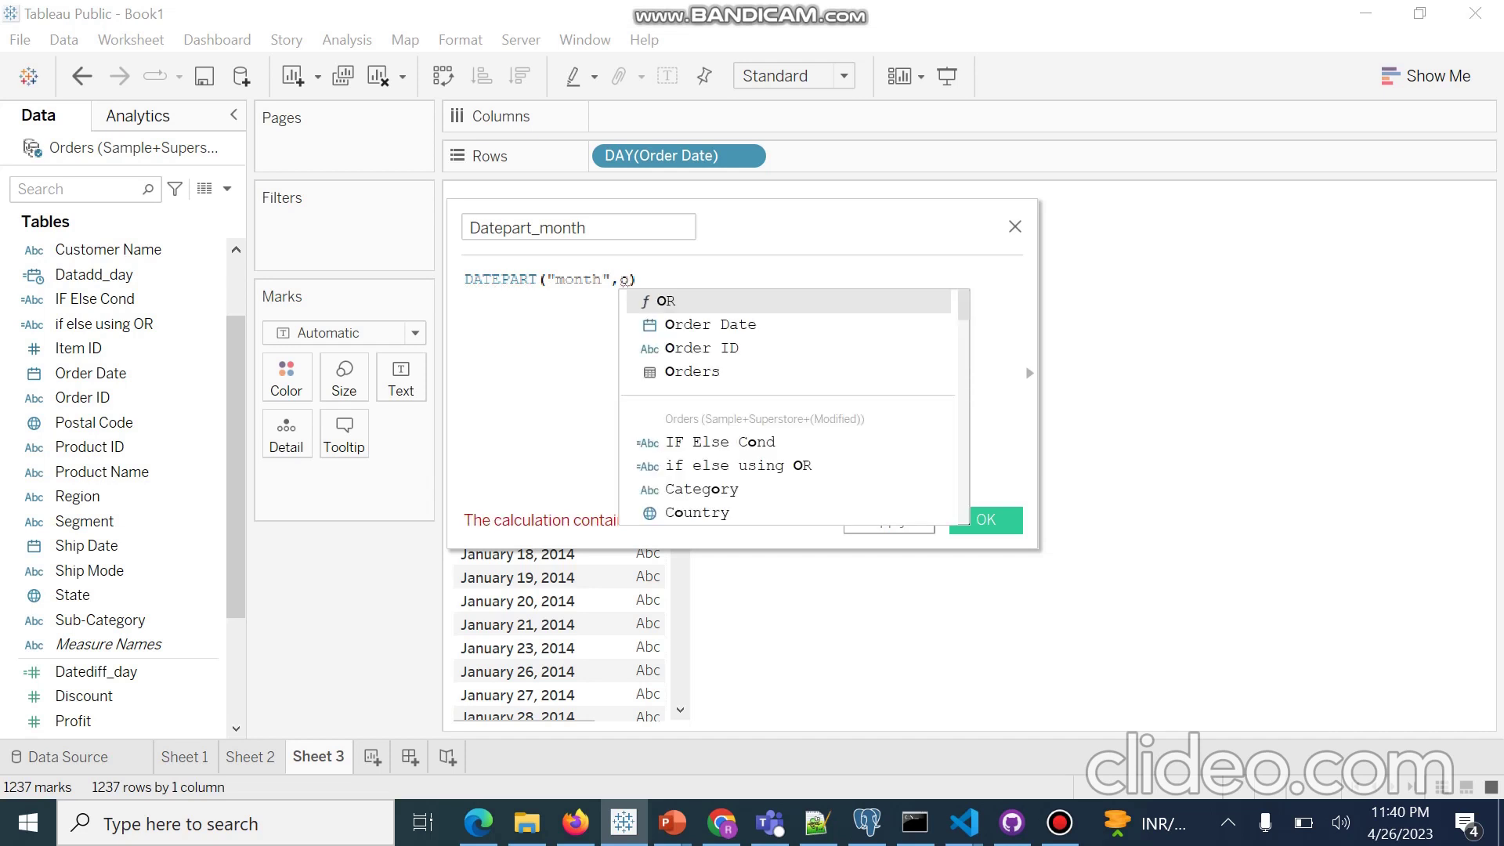
{"action": "key", "text": "Down"}
{"action": "key", "text": "Return"}
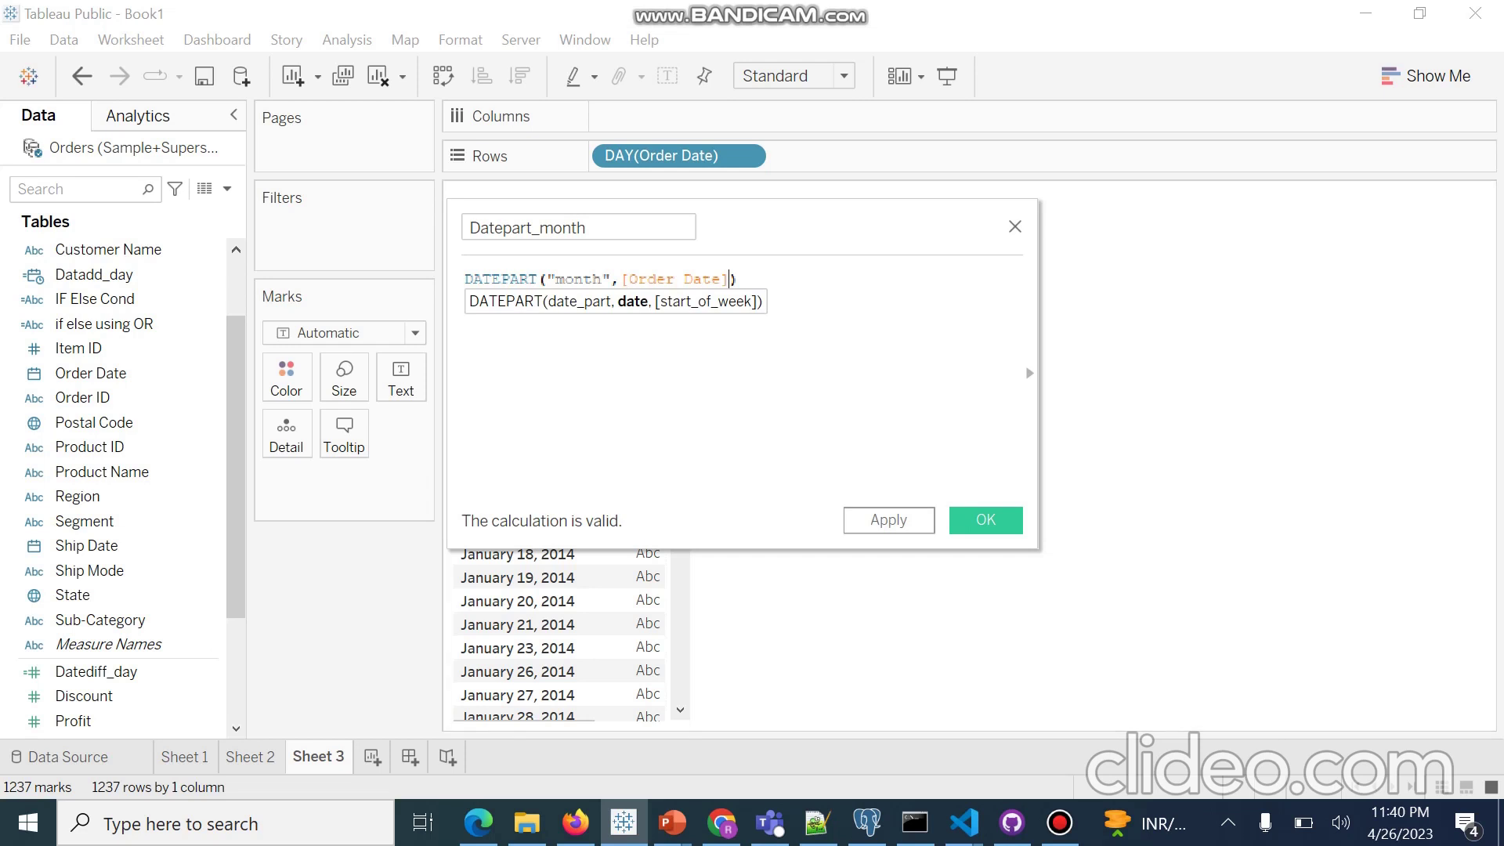
{"action": "left_click", "coordinate": [888, 520]}
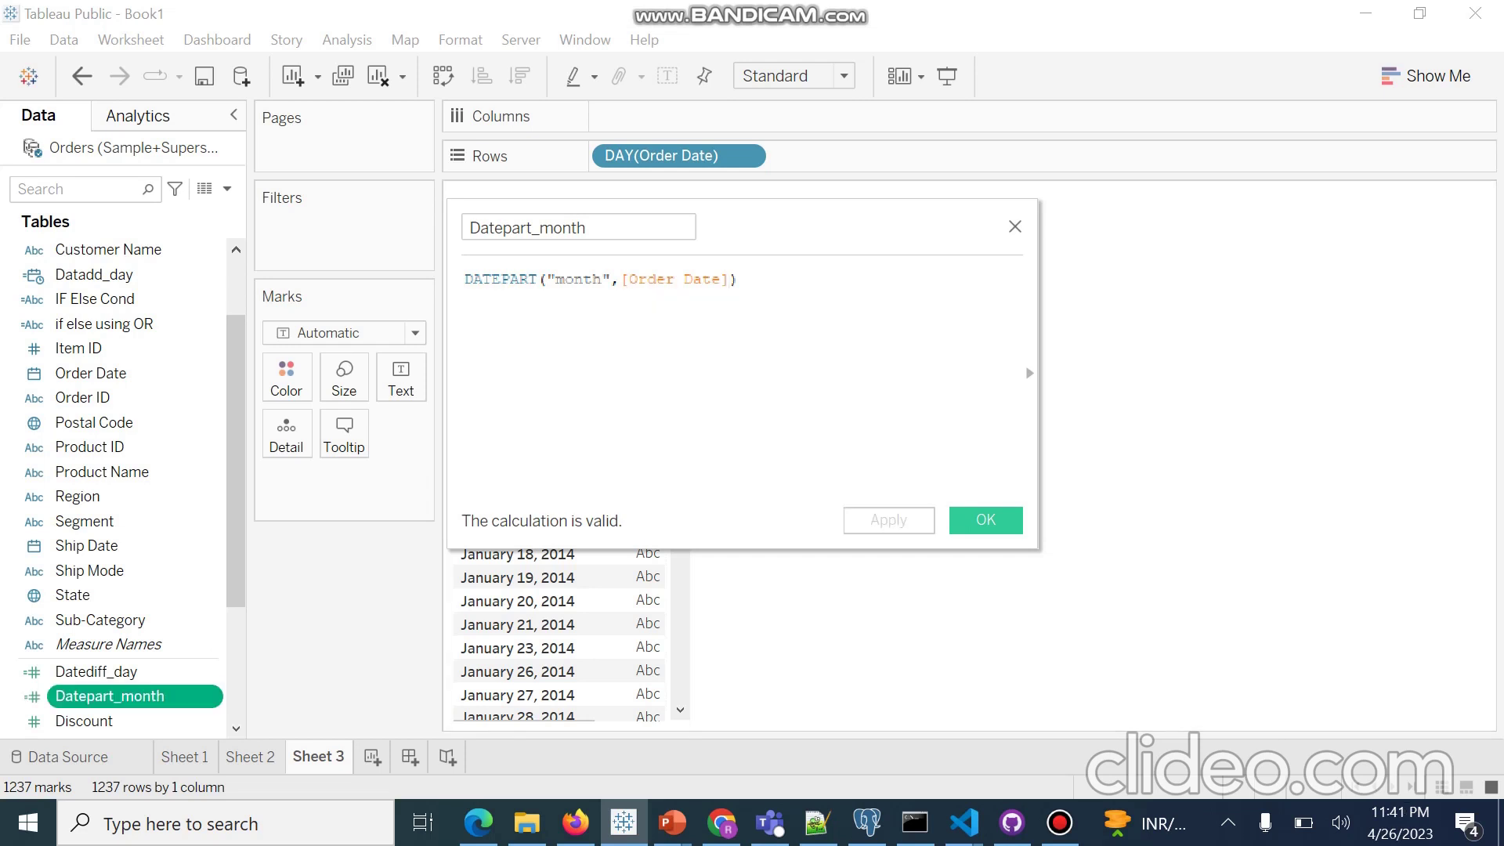
{"action": "key", "text": "Return"}
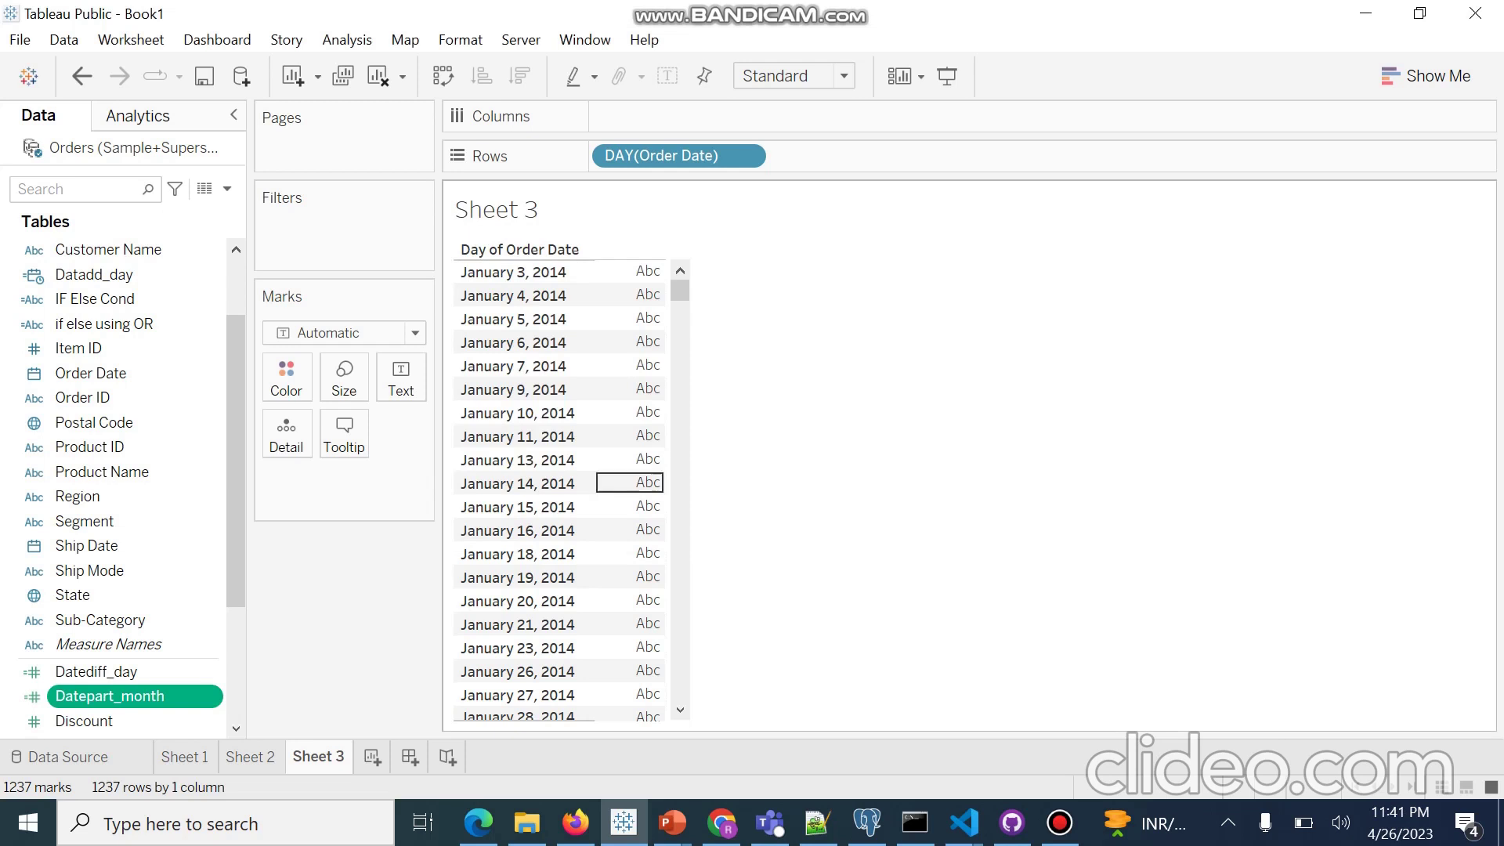
Step: Add Datepart_month to the table and place it on the rows after Order Date as a discrete field
{"action": "left_click_drag", "start_coordinate": [133, 695], "coordinate": [600, 499]}
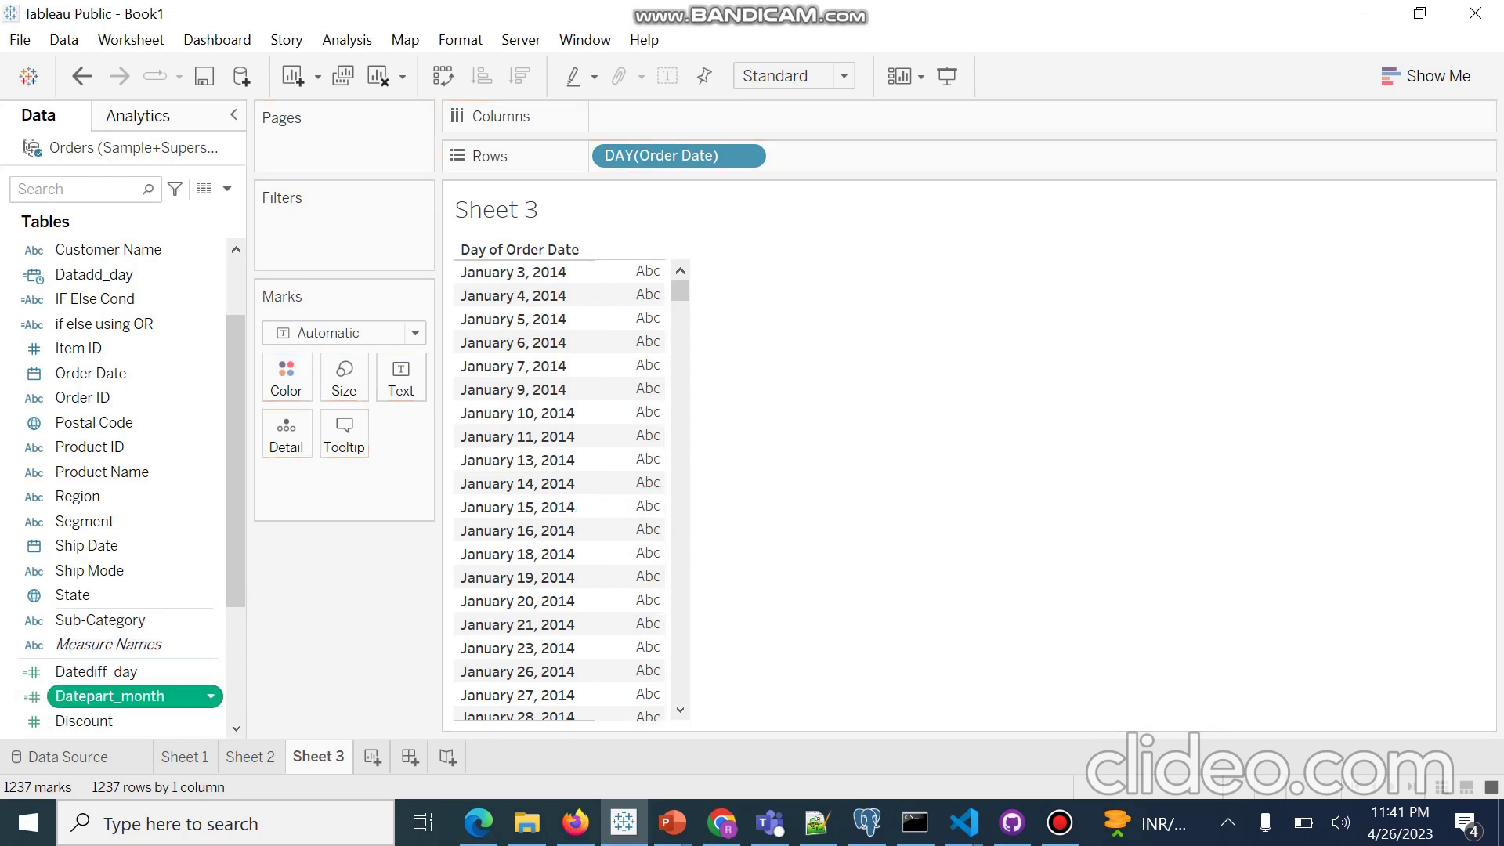
{"action": "left_click_drag", "start_coordinate": [110, 696], "coordinate": [674, 561]}
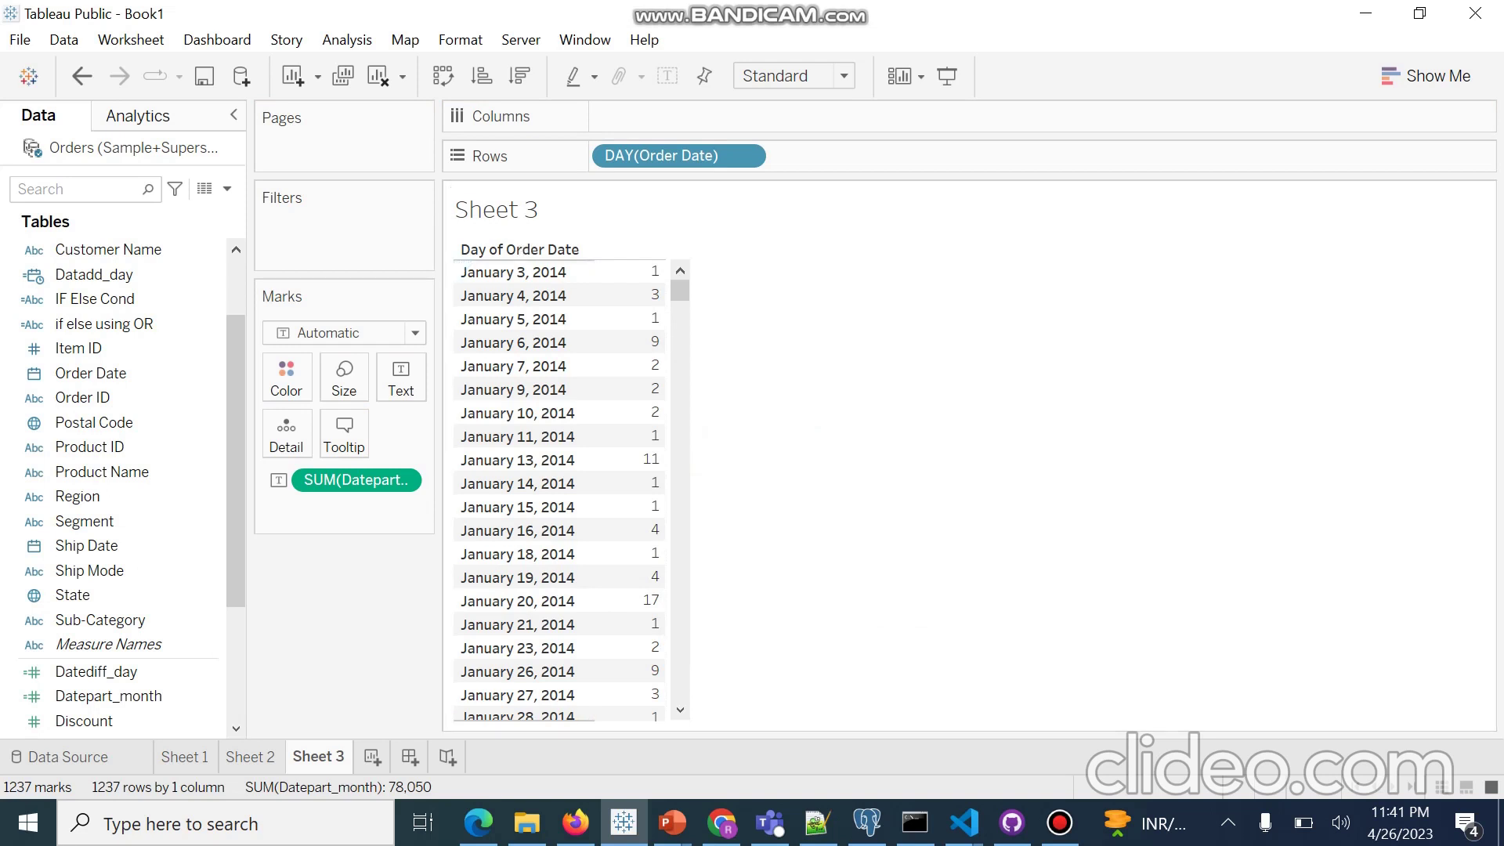
{"action": "left_click_drag", "start_coordinate": [357, 480], "coordinate": [890, 155]}
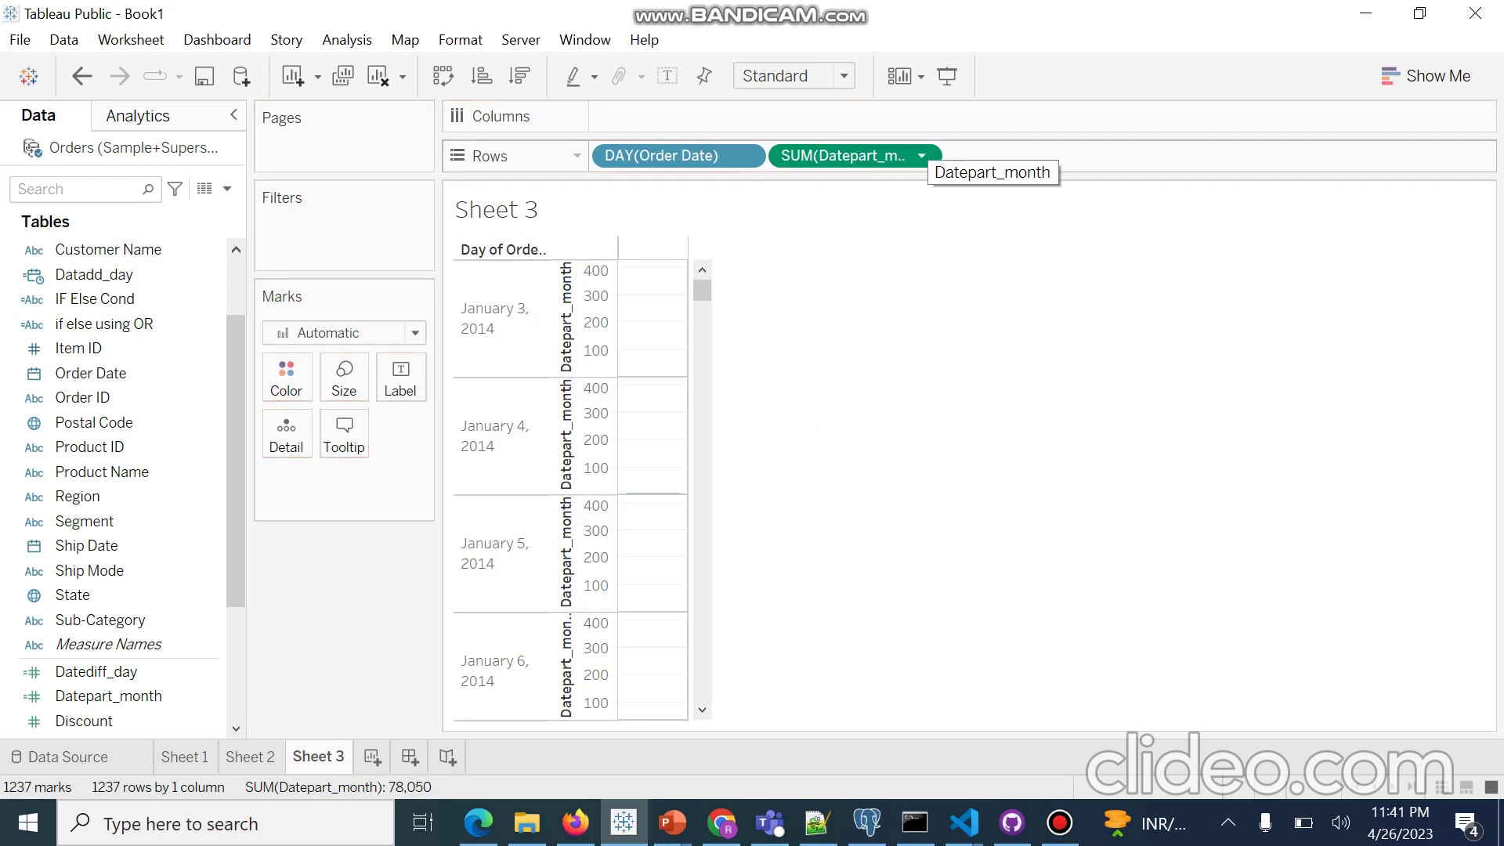
{"action": "left_click", "coordinate": [923, 155]}
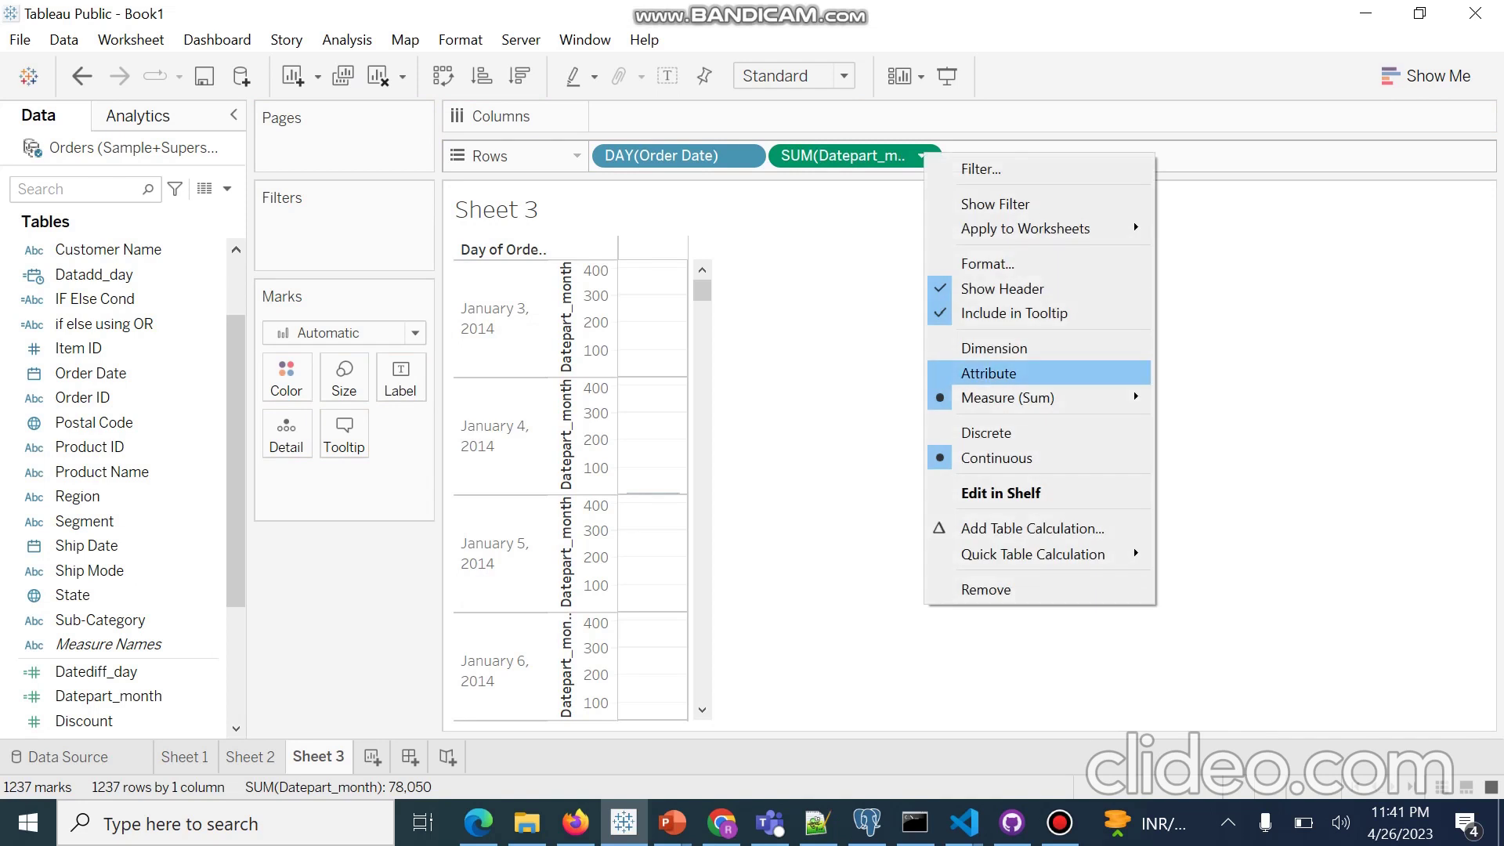
{"action": "left_click", "coordinate": [1010, 433]}
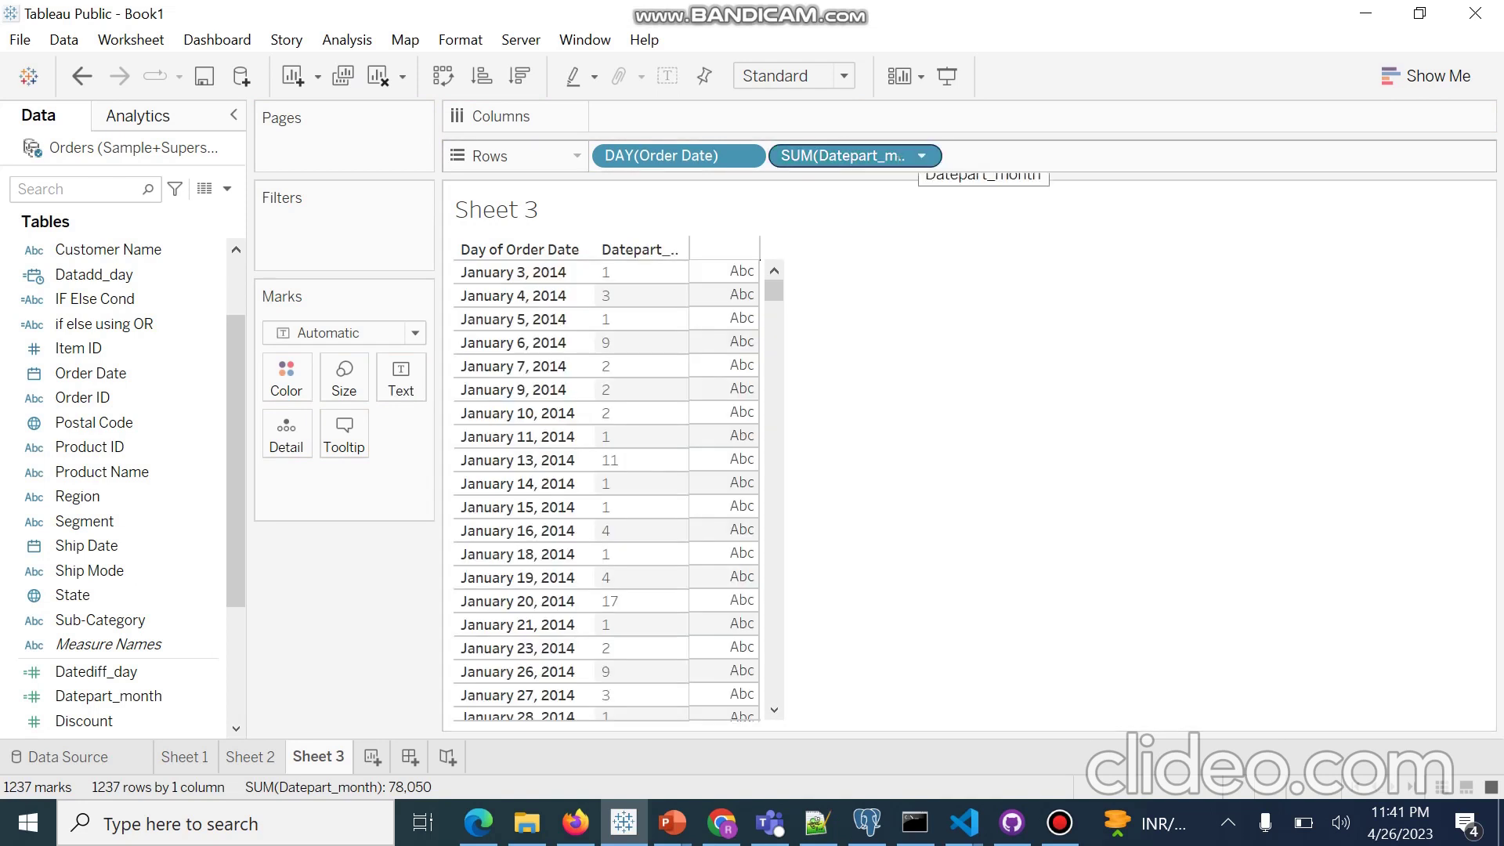
Step: Change the aggregation of Datepart_month on the rows to Minimum
{"action": "left_click", "coordinate": [922, 155]}
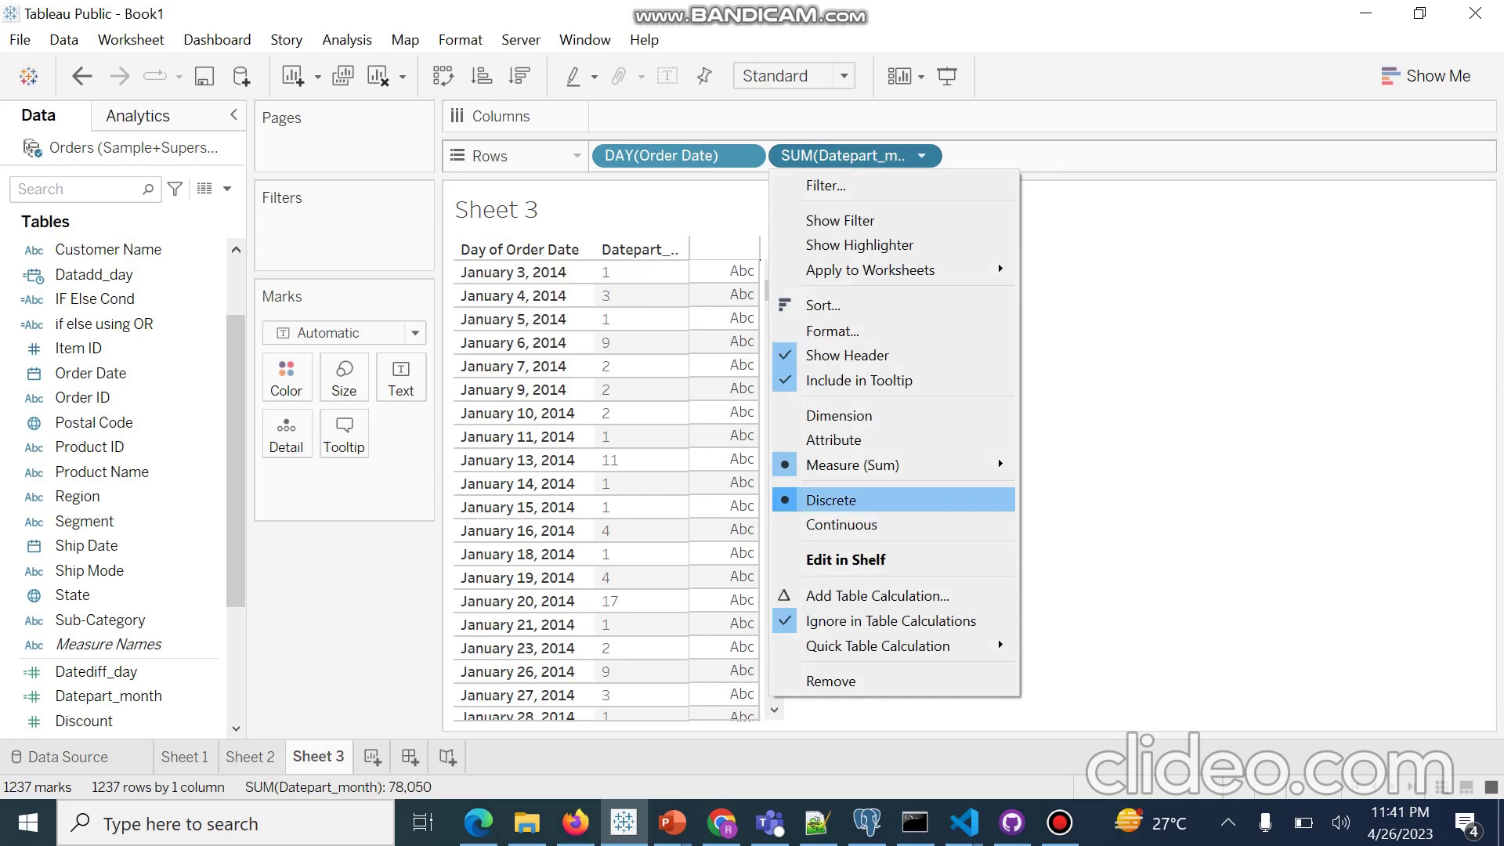
{"action": "mouse_move", "coordinate": [998, 458]}
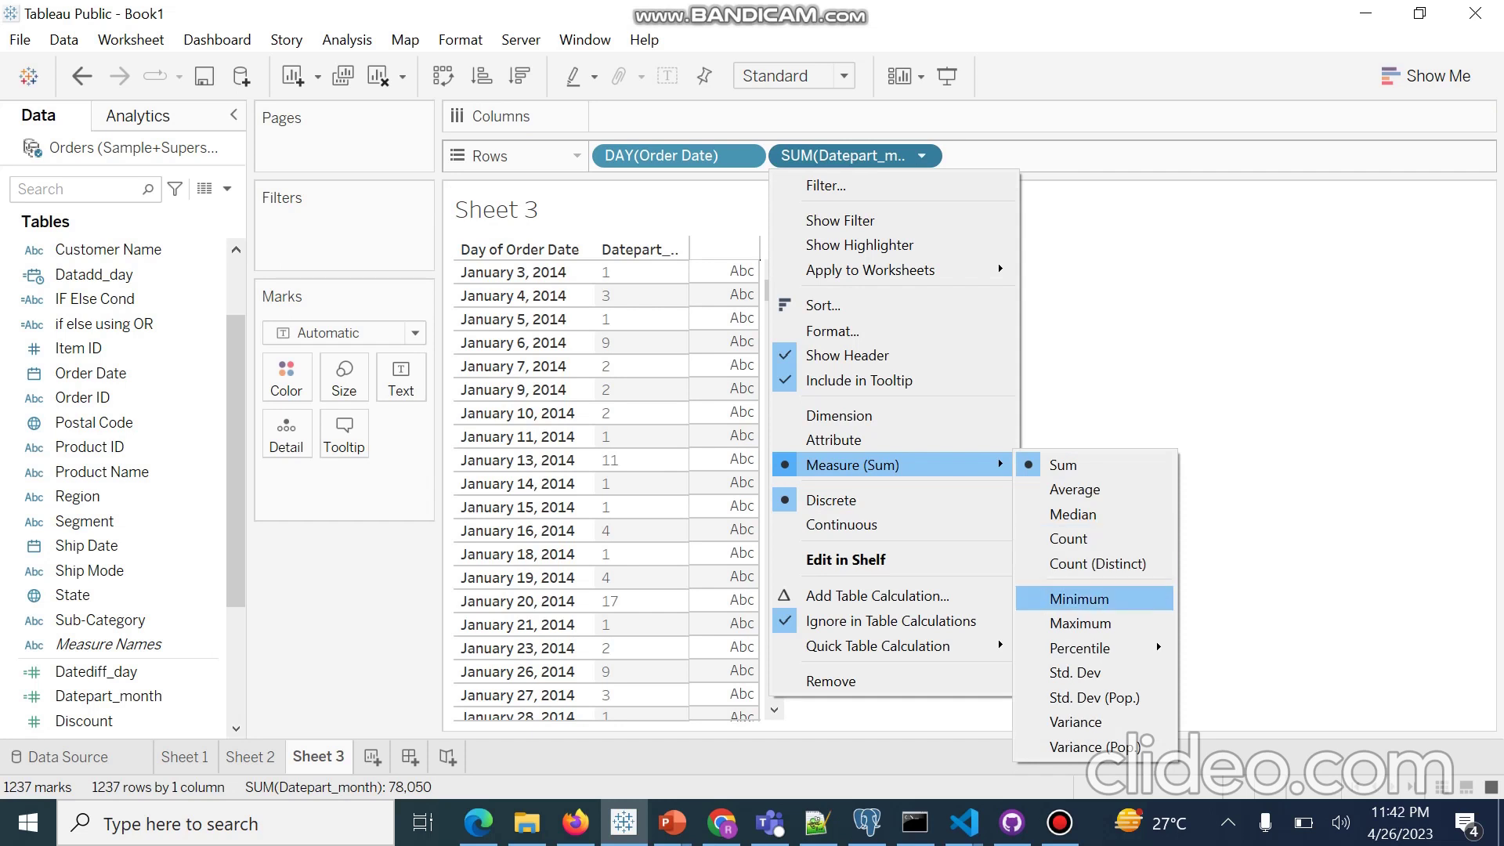
{"action": "left_click", "coordinate": [1079, 598]}
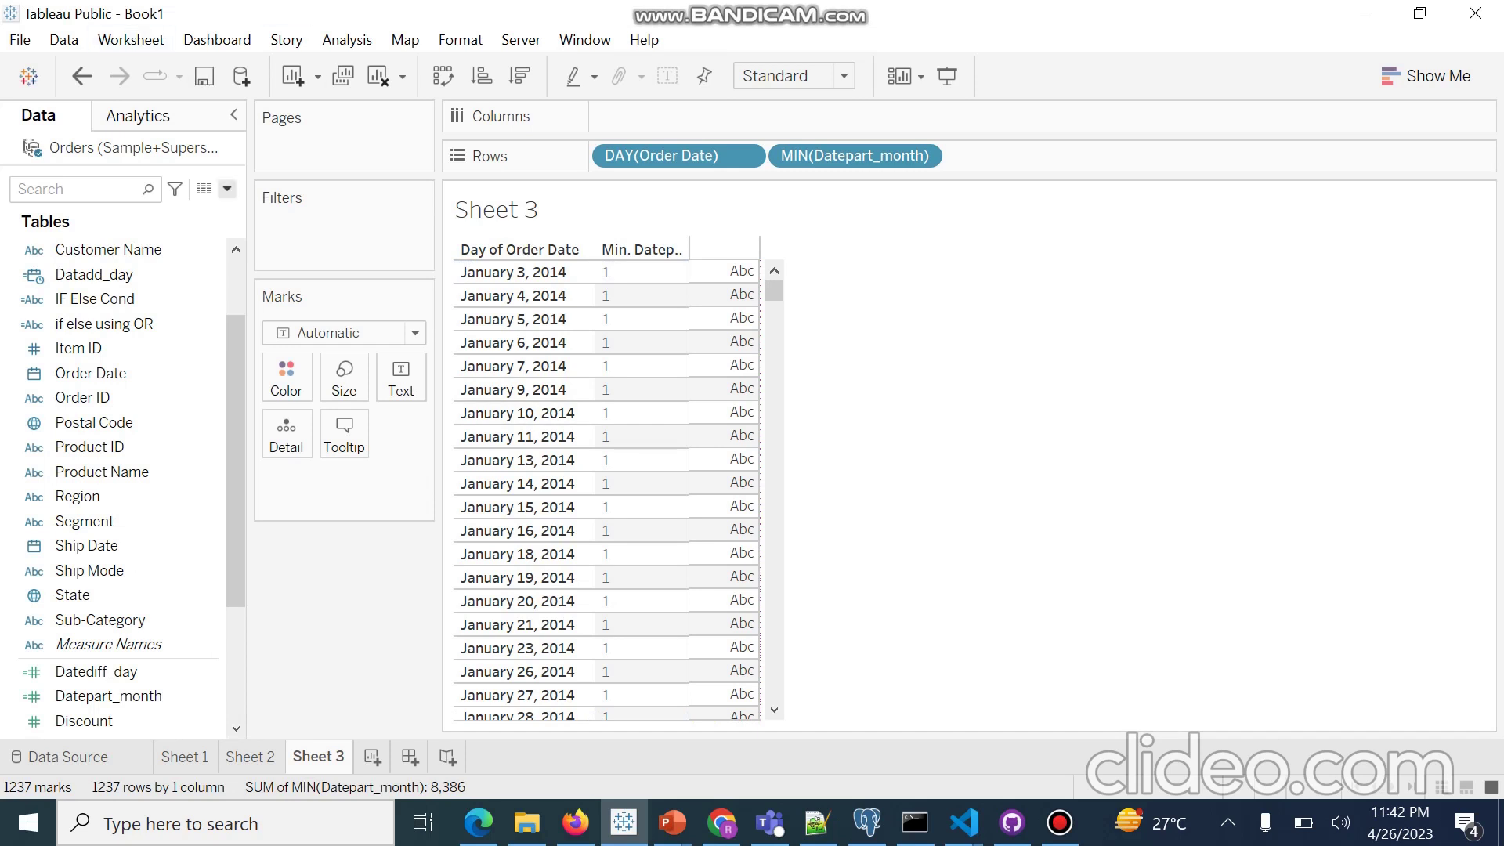
Step: Create a new calculated field and name it Datename_month
{"action": "left_click", "coordinate": [227, 189]}
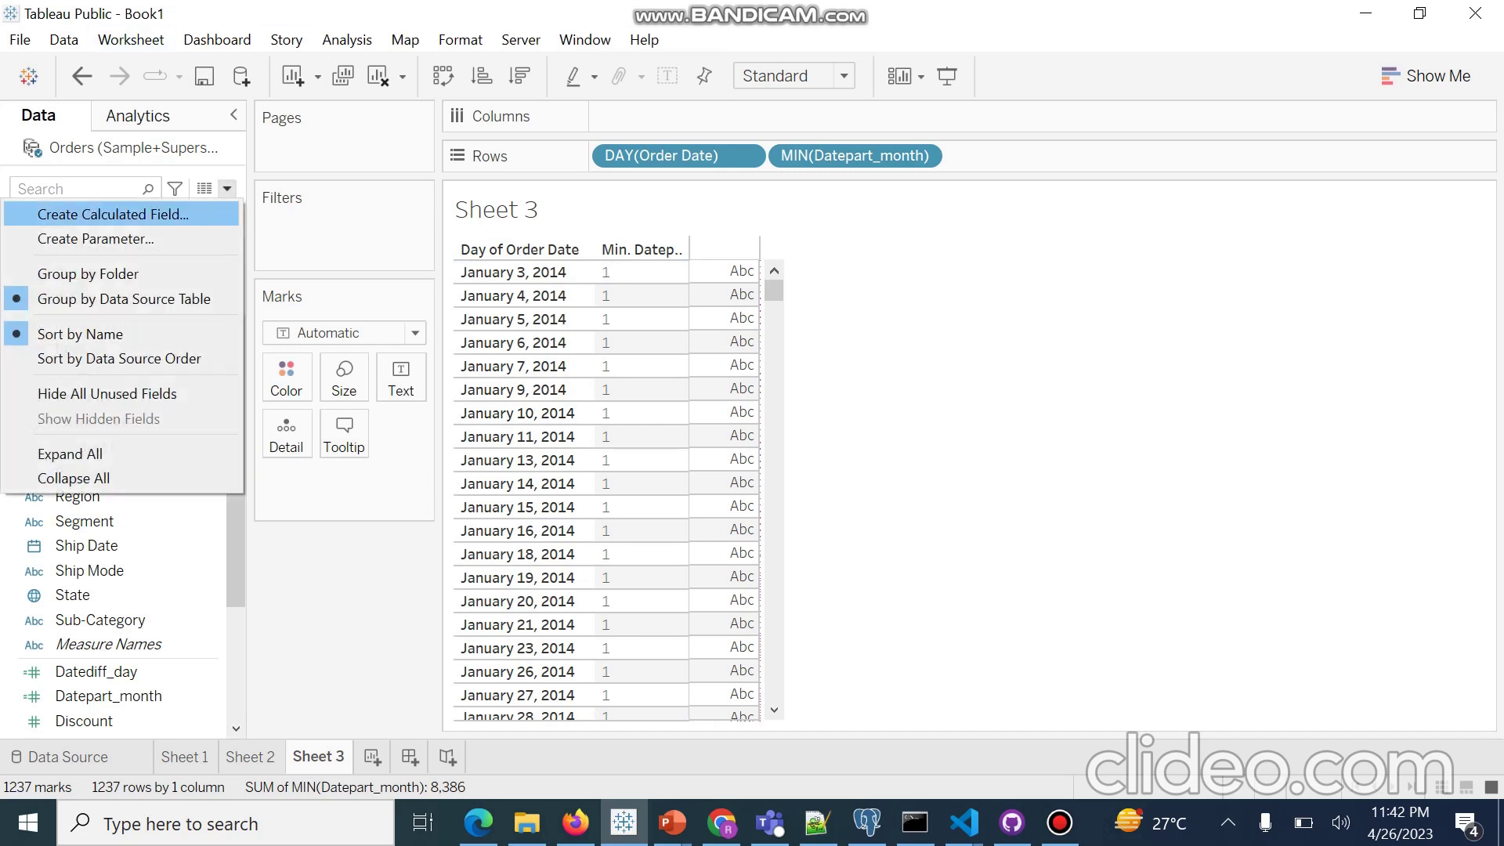
{"action": "left_click", "coordinate": [79, 211]}
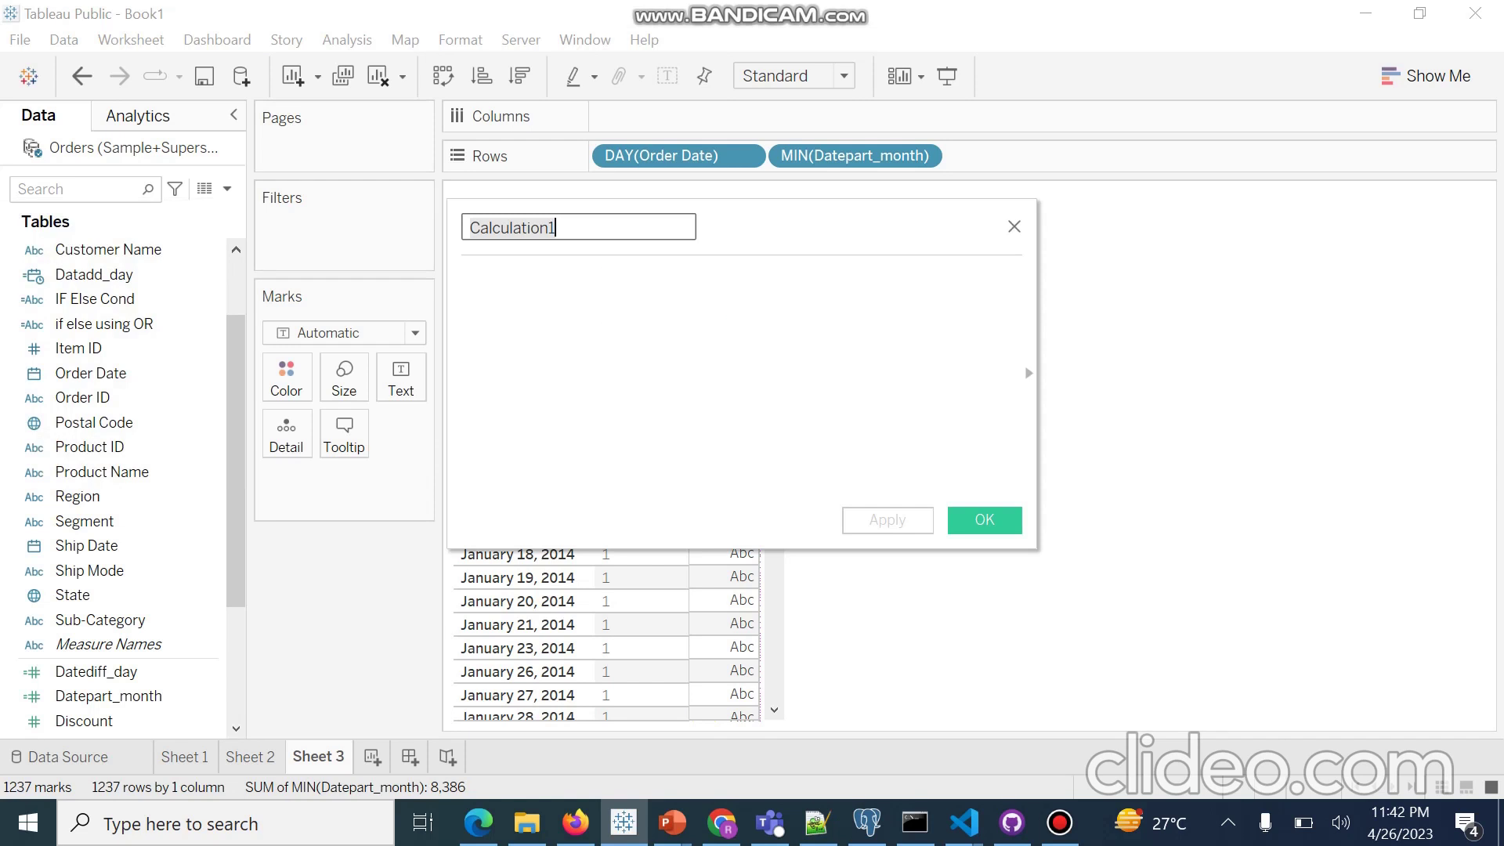
{"action": "left_click", "coordinate": [470, 227]}
{"action": "key", "text": "Delete"}
{"action": "key", "text": "Delete"}
{"action": "key", "text": "Delete"}
{"action": "key", "text": "Delete"}
{"action": "key", "text": "Delete"}
{"action": "key", "text": "Delete"}
{"action": "key", "text": "Delete"}
{"action": "key", "text": "Delete"}
{"action": "key", "text": "Delete"}
{"action": "key", "text": "Delete"}
{"action": "key", "text": "Delete"}
{"action": "key", "text": "Delete"}
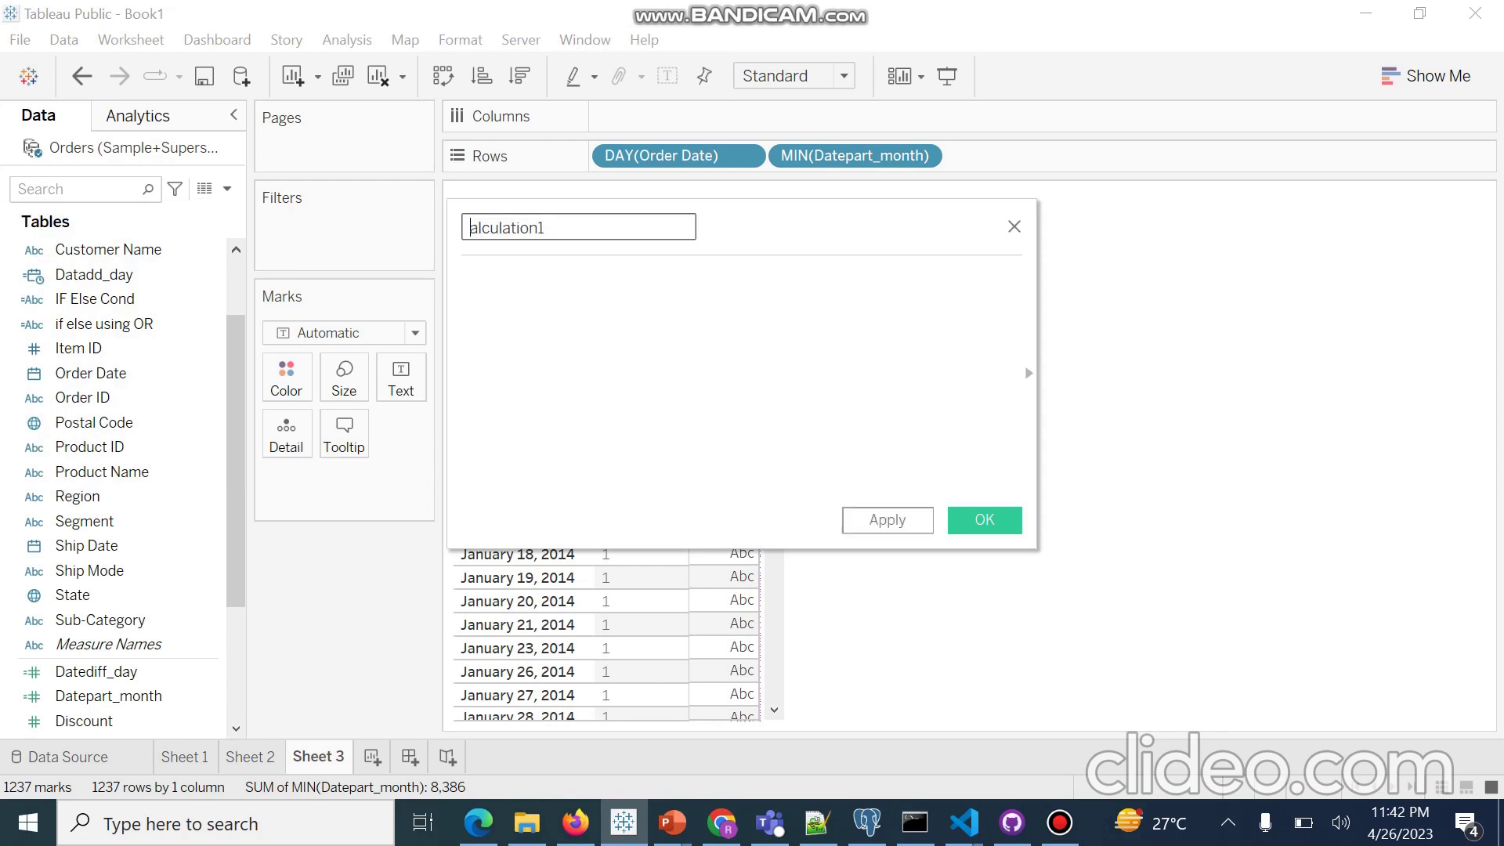
{"action": "type", "text": "Datename_month"}
Step: Begin the Datename_month formula with the DATENAME function and "month" as its date part
{"action": "left_click", "coordinate": [465, 279]}
{"action": "type", "text": "D"}
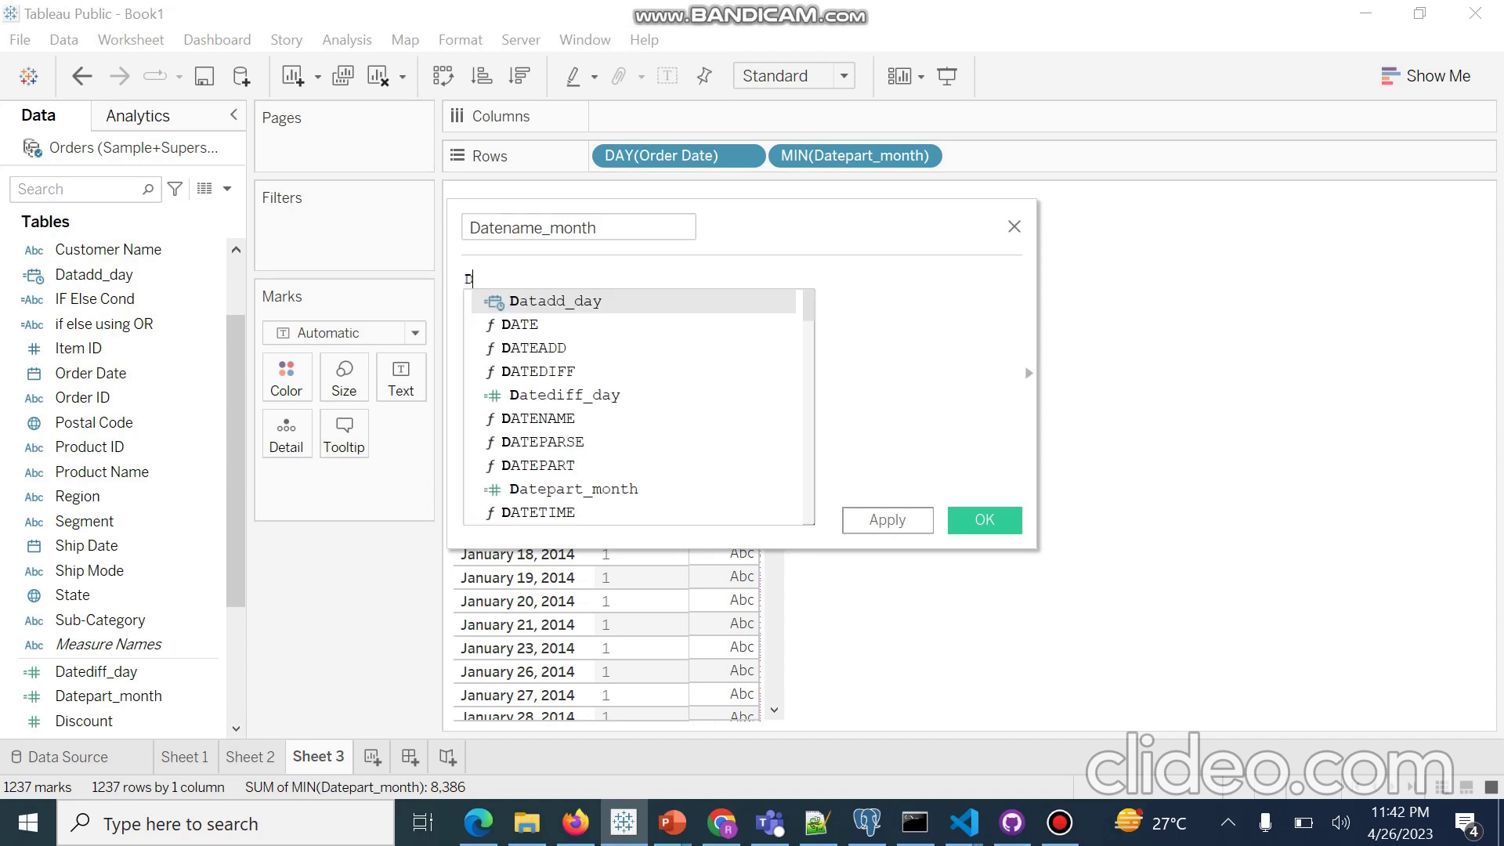
{"action": "key", "text": "Down"}
{"action": "key", "text": "Down"}
{"action": "key", "text": "Down"}
{"action": "key", "text": "Down"}
{"action": "key", "text": "Down"}
{"action": "key", "text": "Return"}
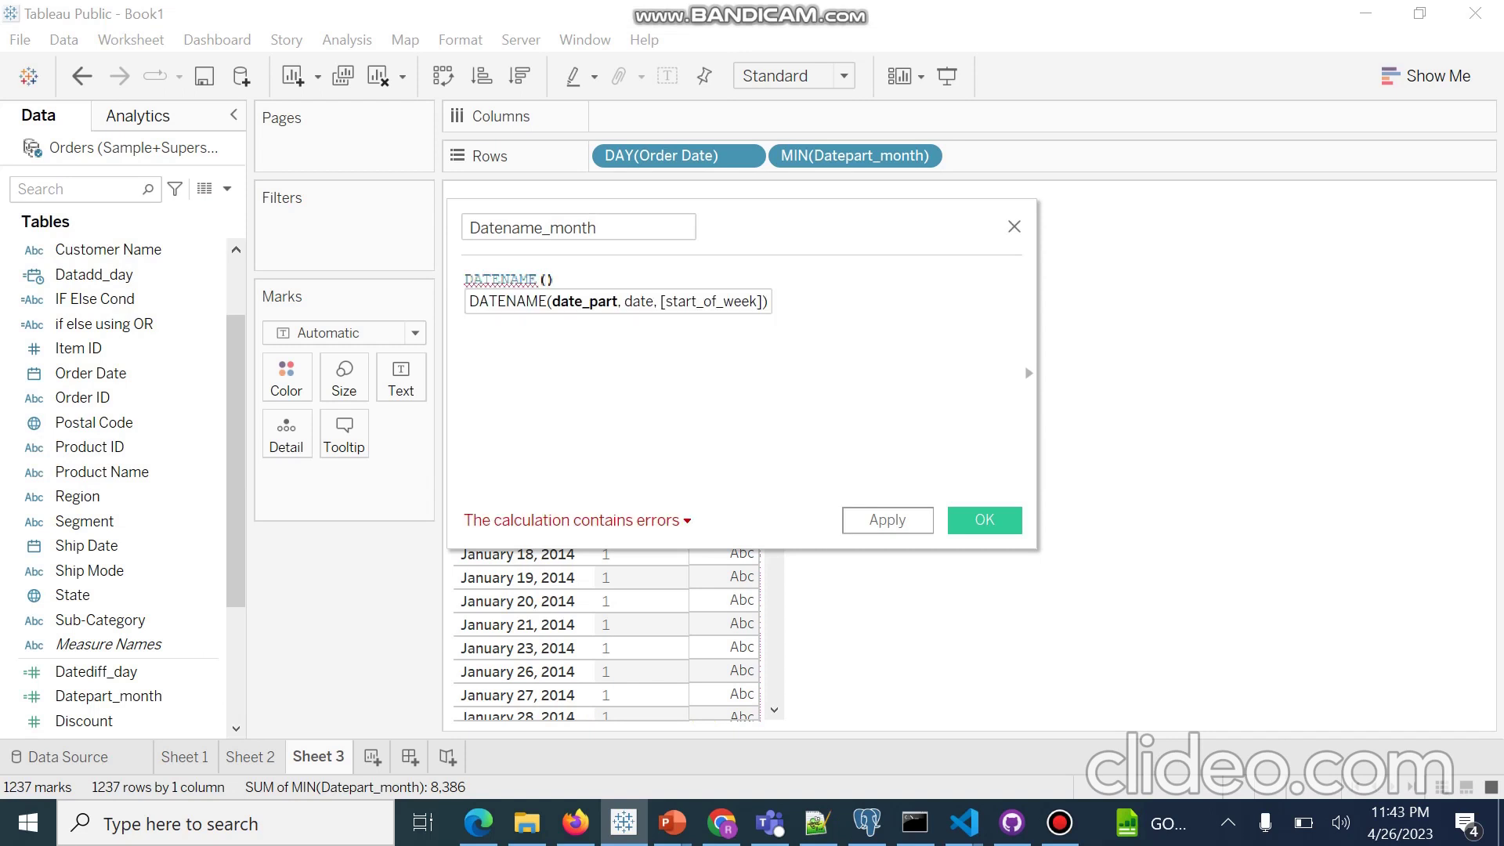
{"action": "type", "text": "\"month\","}
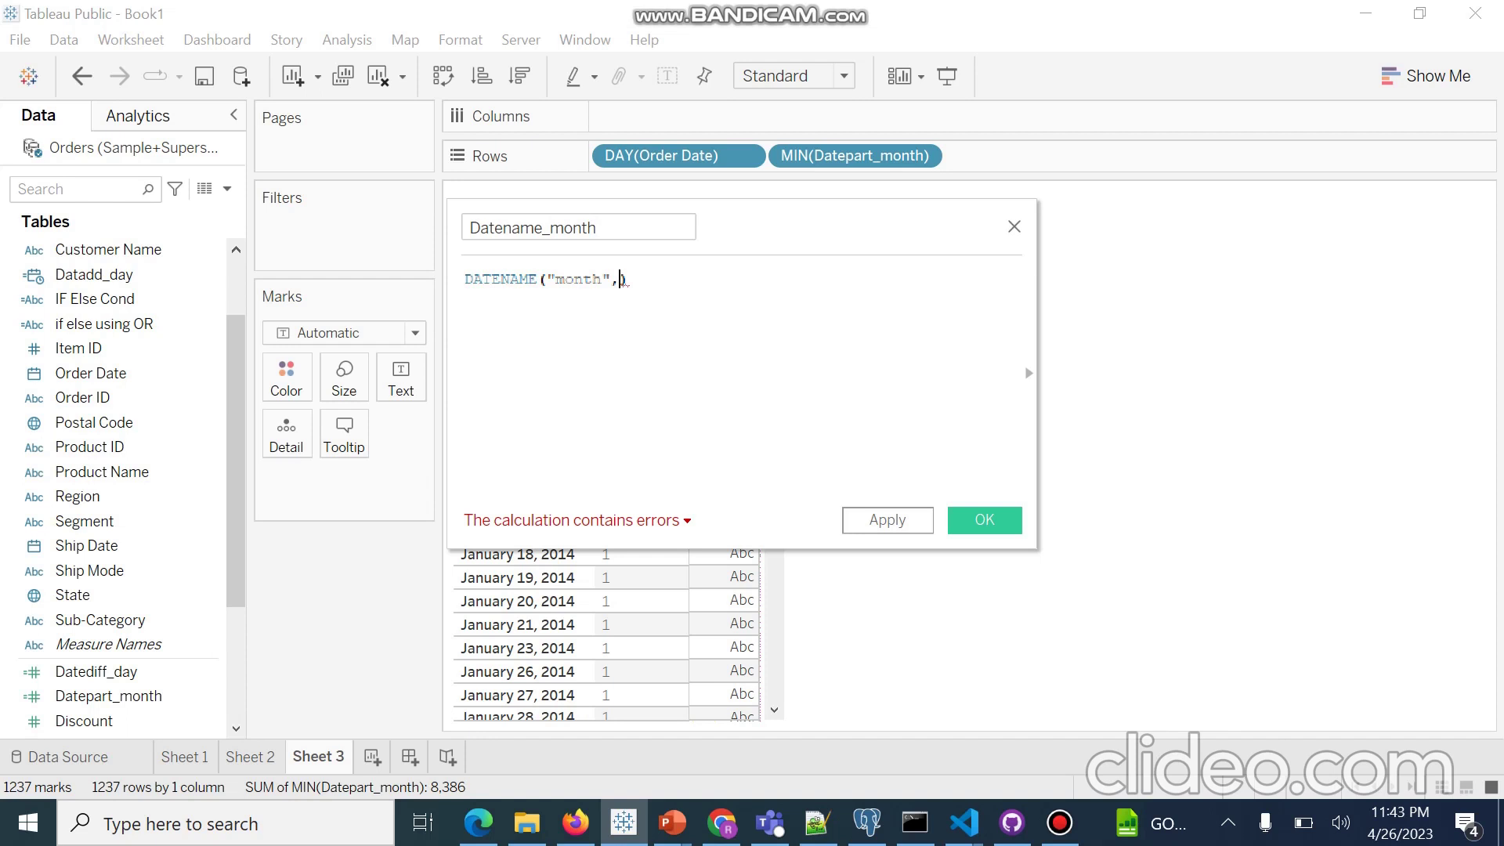
Step: Complete the formula as DATENAME("month",[Order Date]), apply it and close the editor
{"action": "type", "text": "O"}
{"action": "key", "text": "Down"}
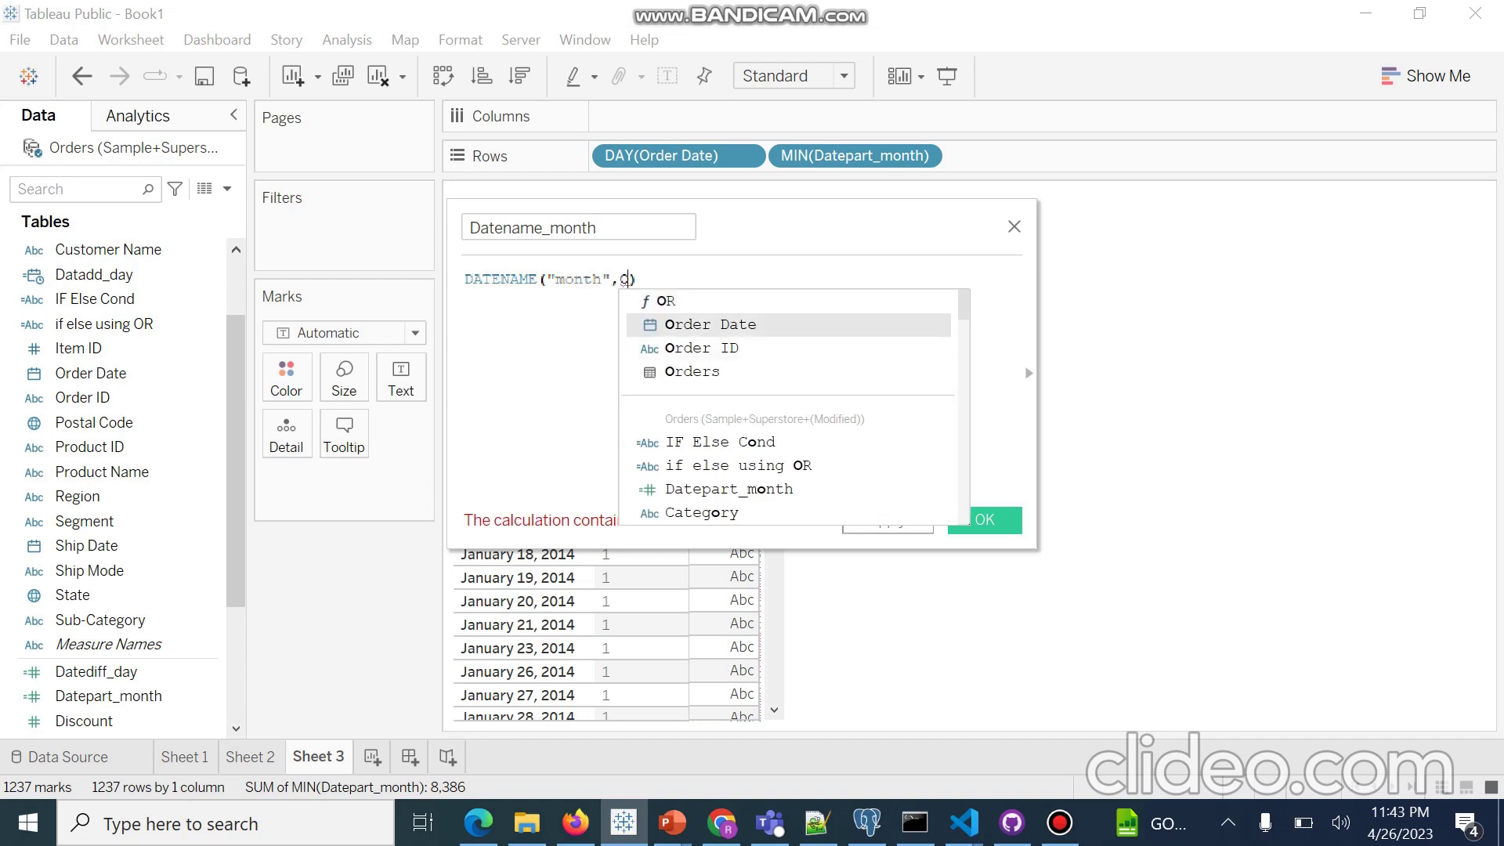
{"action": "key", "text": "Return"}
{"action": "left_click", "coordinate": [886, 520]}
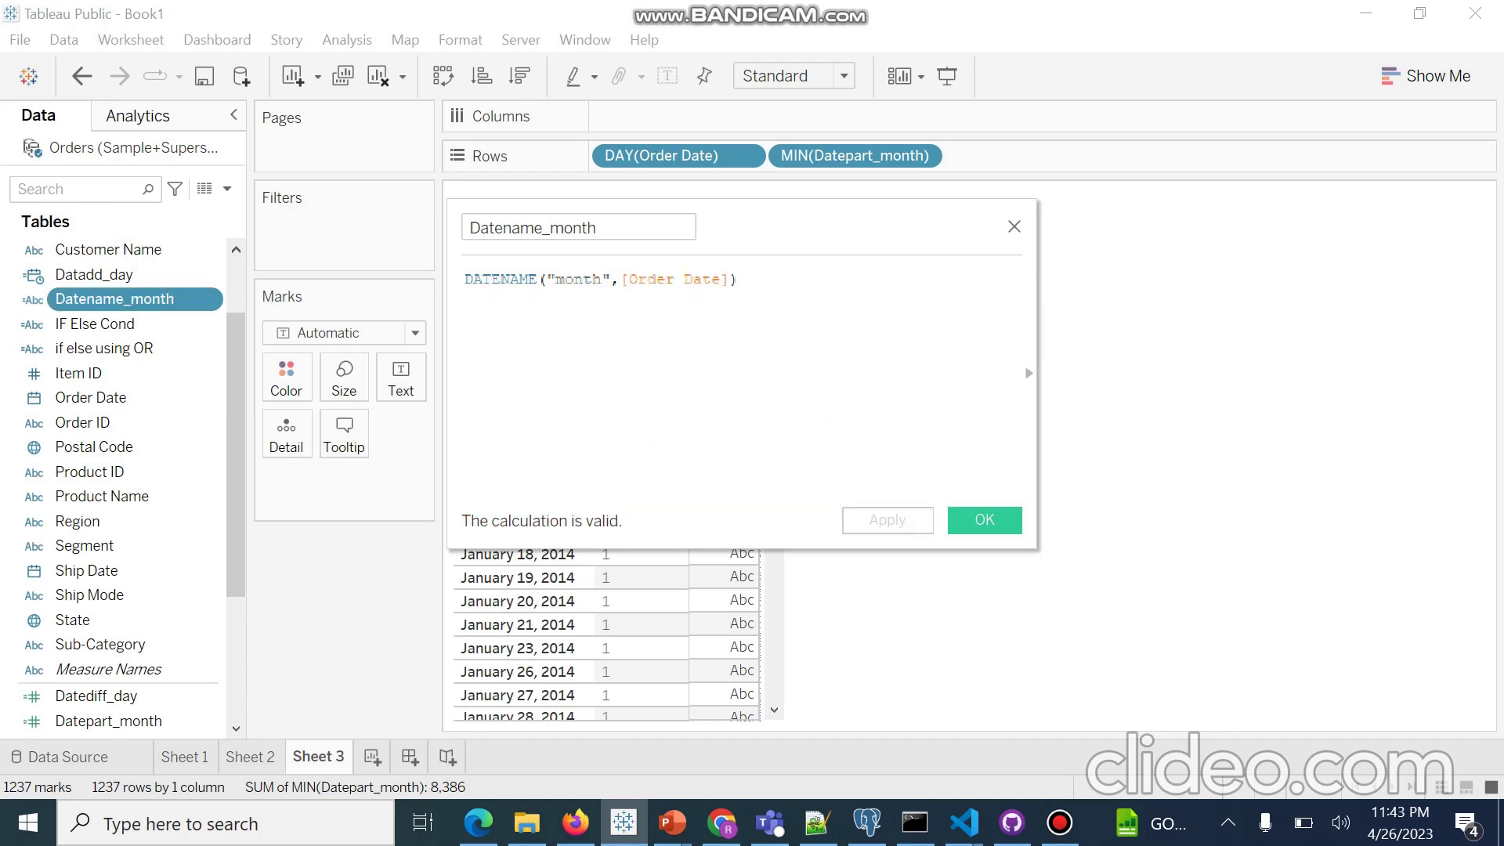
{"action": "left_click", "coordinate": [985, 520]}
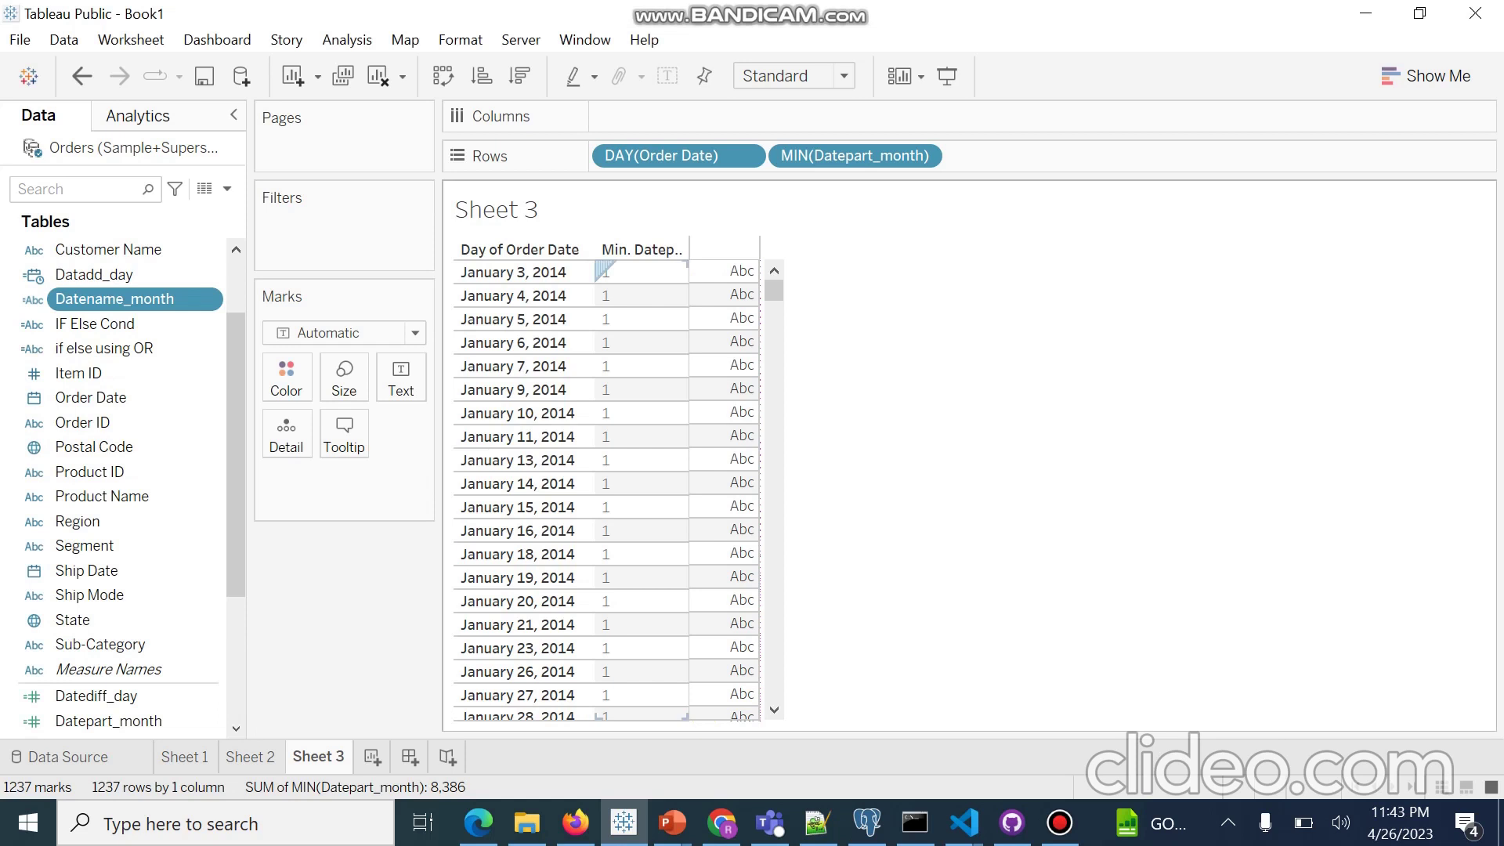
{"action": "left_click_drag", "start_coordinate": [106, 299], "coordinate": [650, 424]}
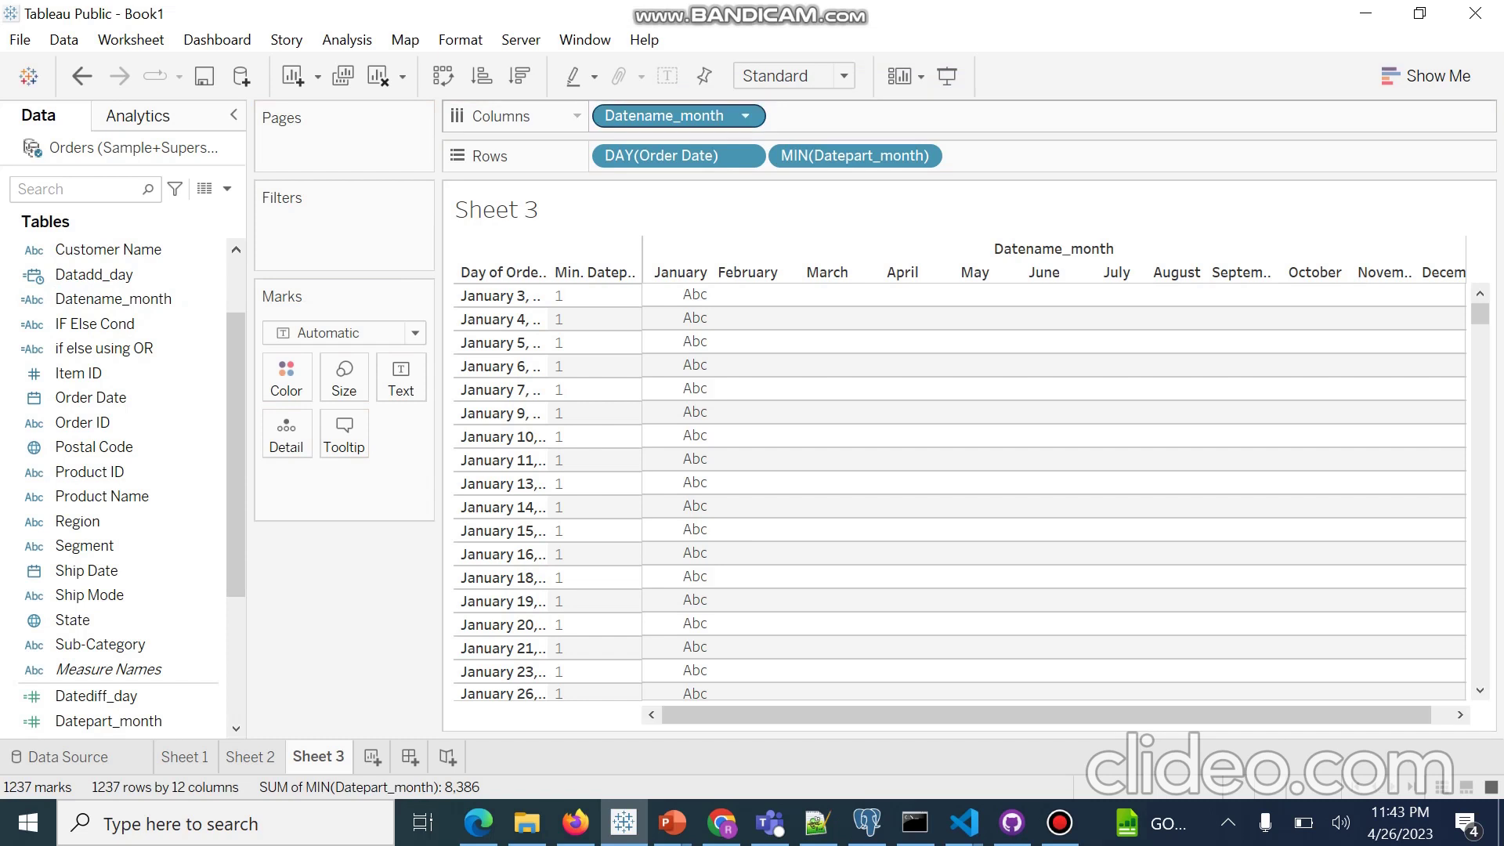
{"action": "left_click_drag", "start_coordinate": [666, 115], "coordinate": [1049, 153]}
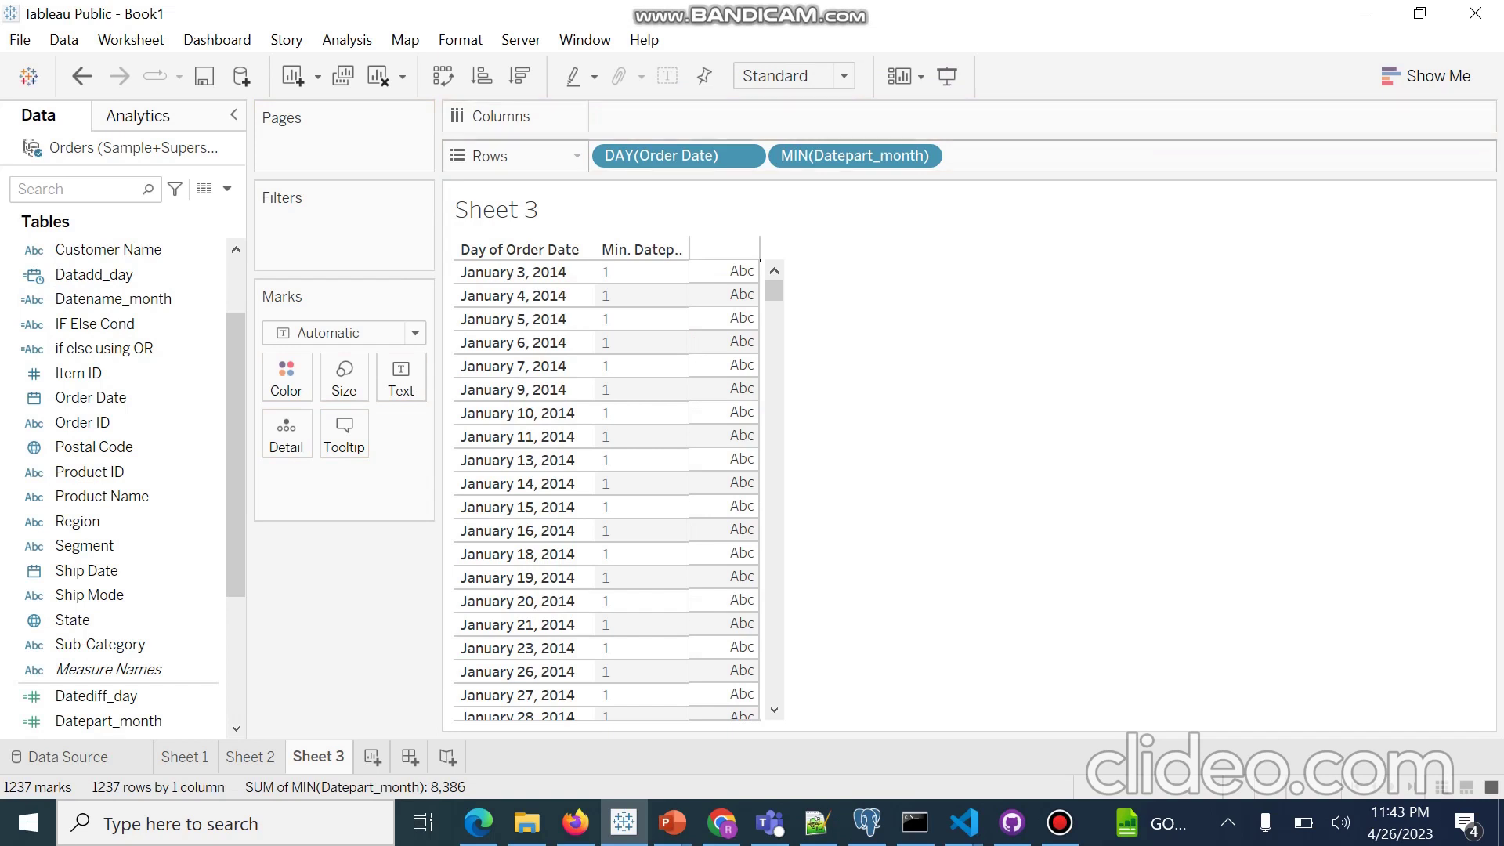
{"action": "left_click", "coordinate": [94, 696]}
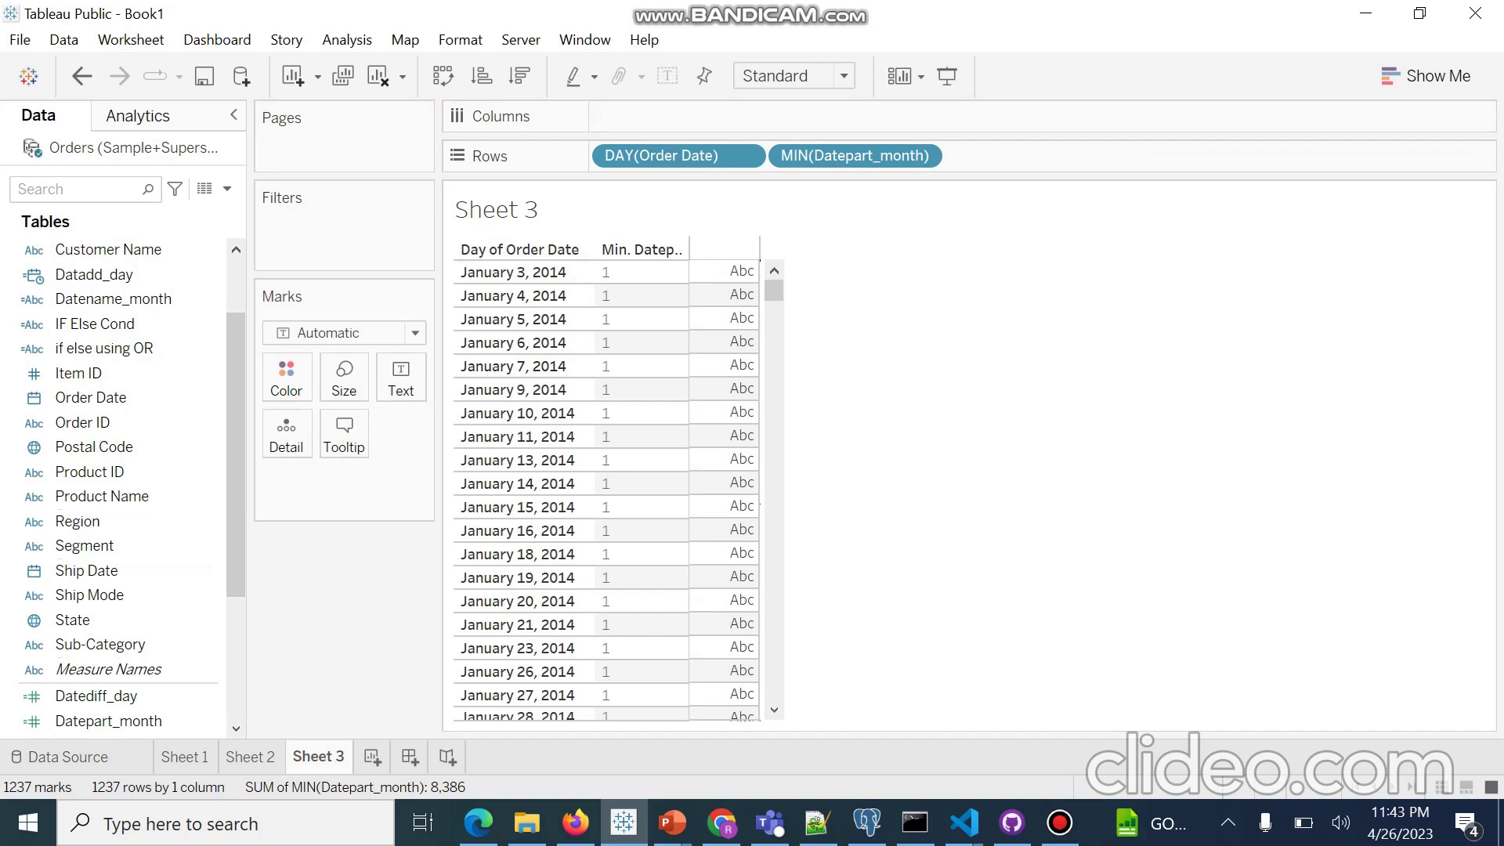
{"action": "left_click", "coordinate": [109, 669]}
{"action": "left_click", "coordinate": [108, 249]}
{"action": "key", "text": "Down"}
{"action": "key", "text": "Down"}
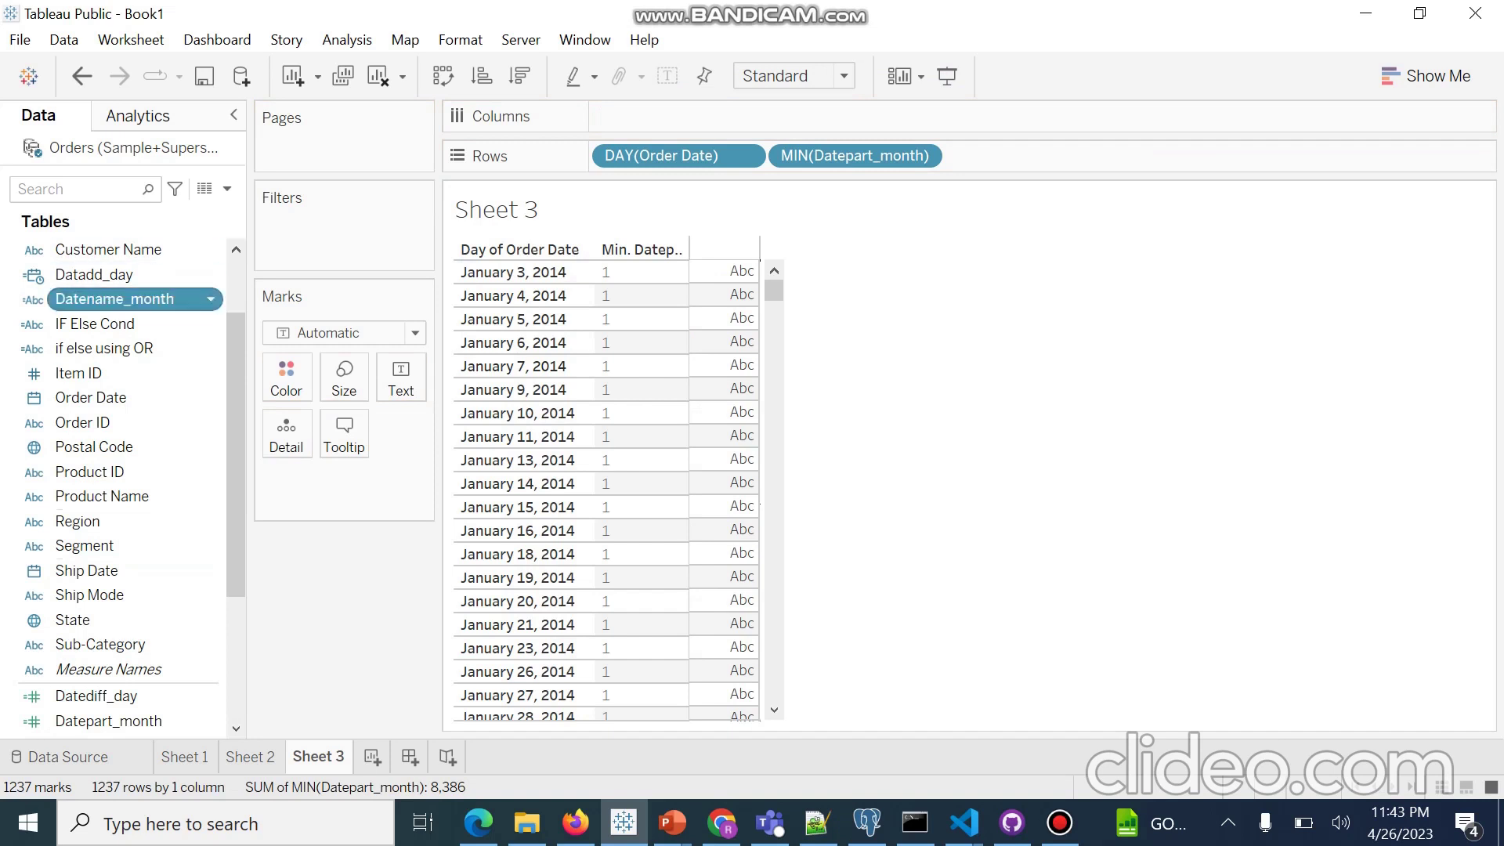
Step: Add Datename_month to the view as column headings and look across the months
{"action": "left_click_drag", "start_coordinate": [113, 299], "coordinate": [683, 431]}
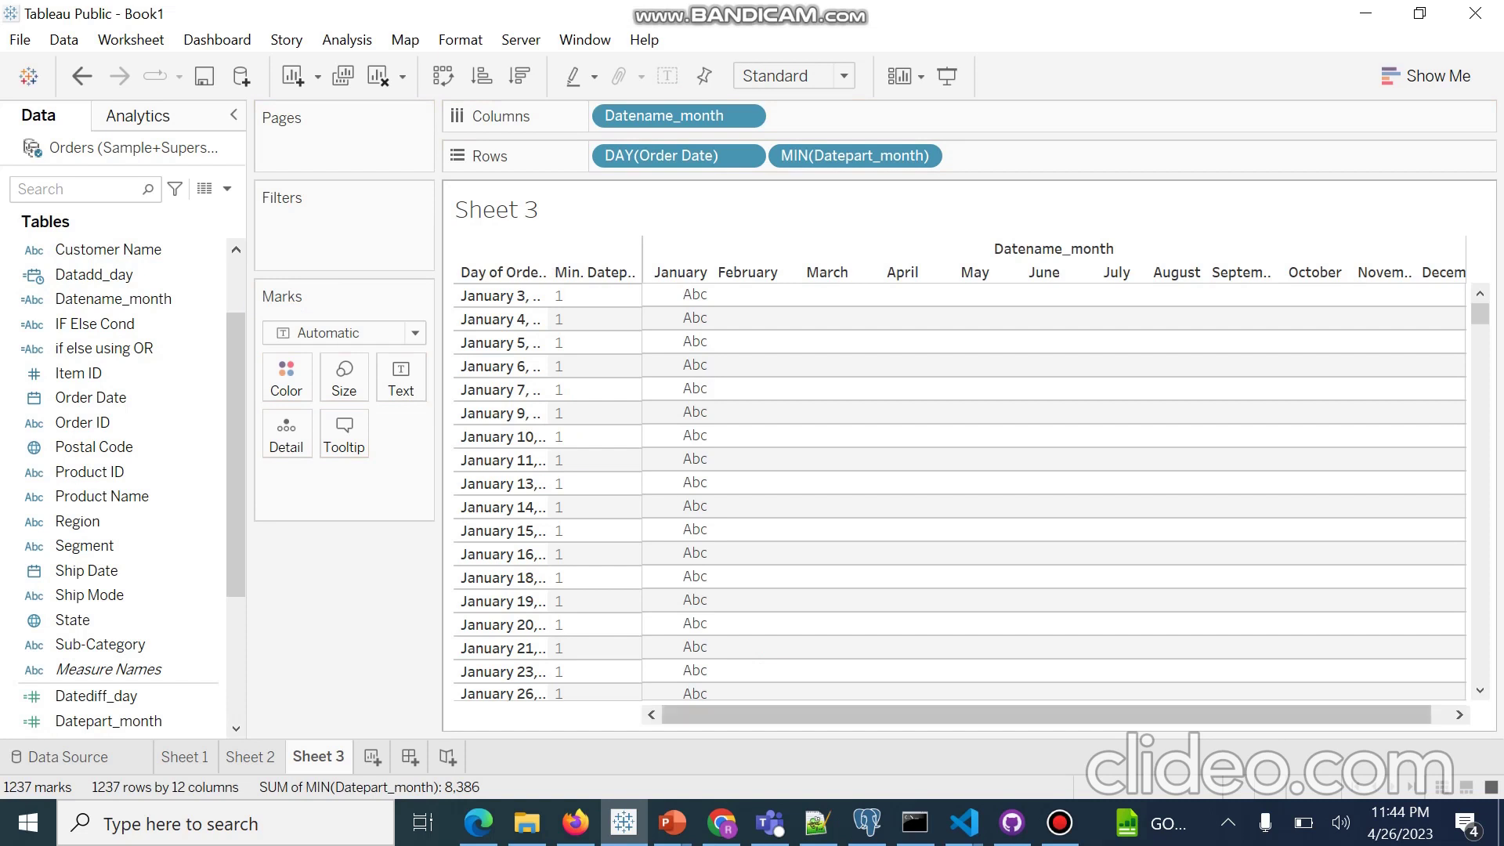
{"action": "left_click", "coordinate": [1459, 715]}
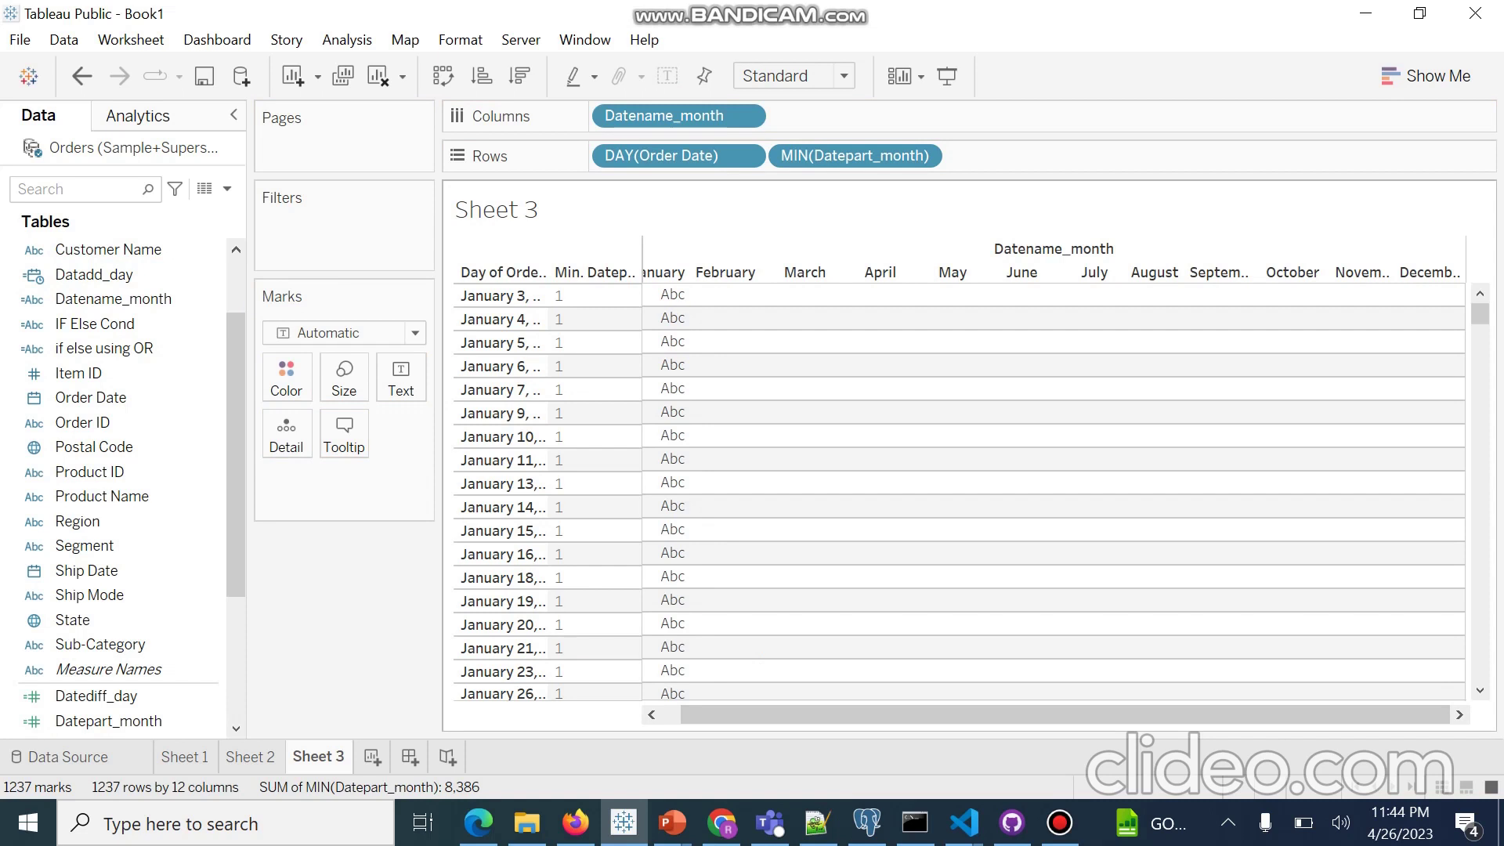
{"action": "left_click", "coordinate": [651, 714]}
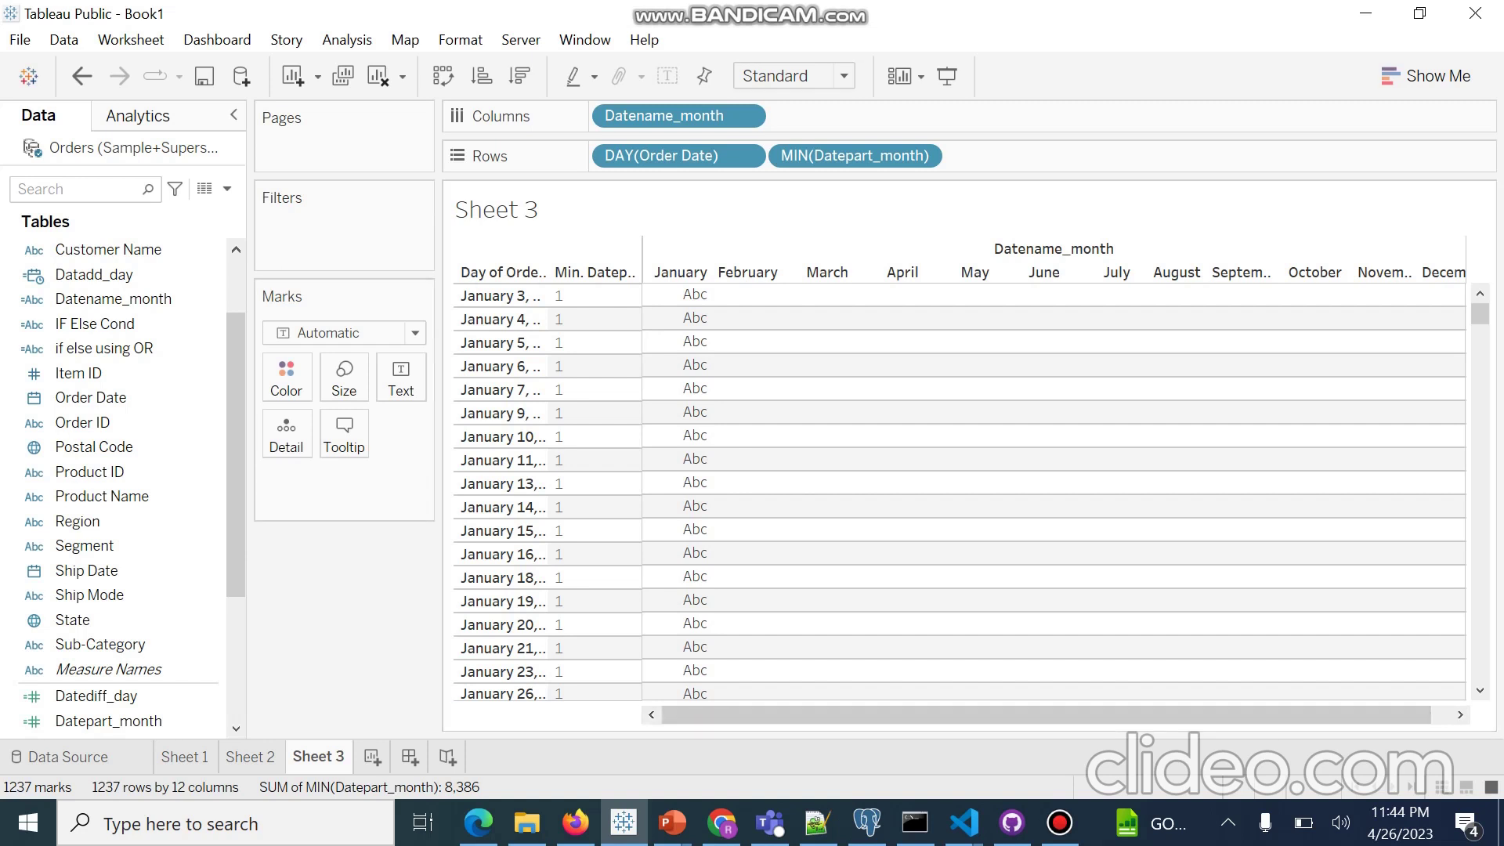
Step: Remove the minimum Datepart_month field from the rows and move Datename_month from the columns to the rows after Order Date
{"action": "left_click_drag", "start_coordinate": [666, 116], "coordinate": [1027, 204]}
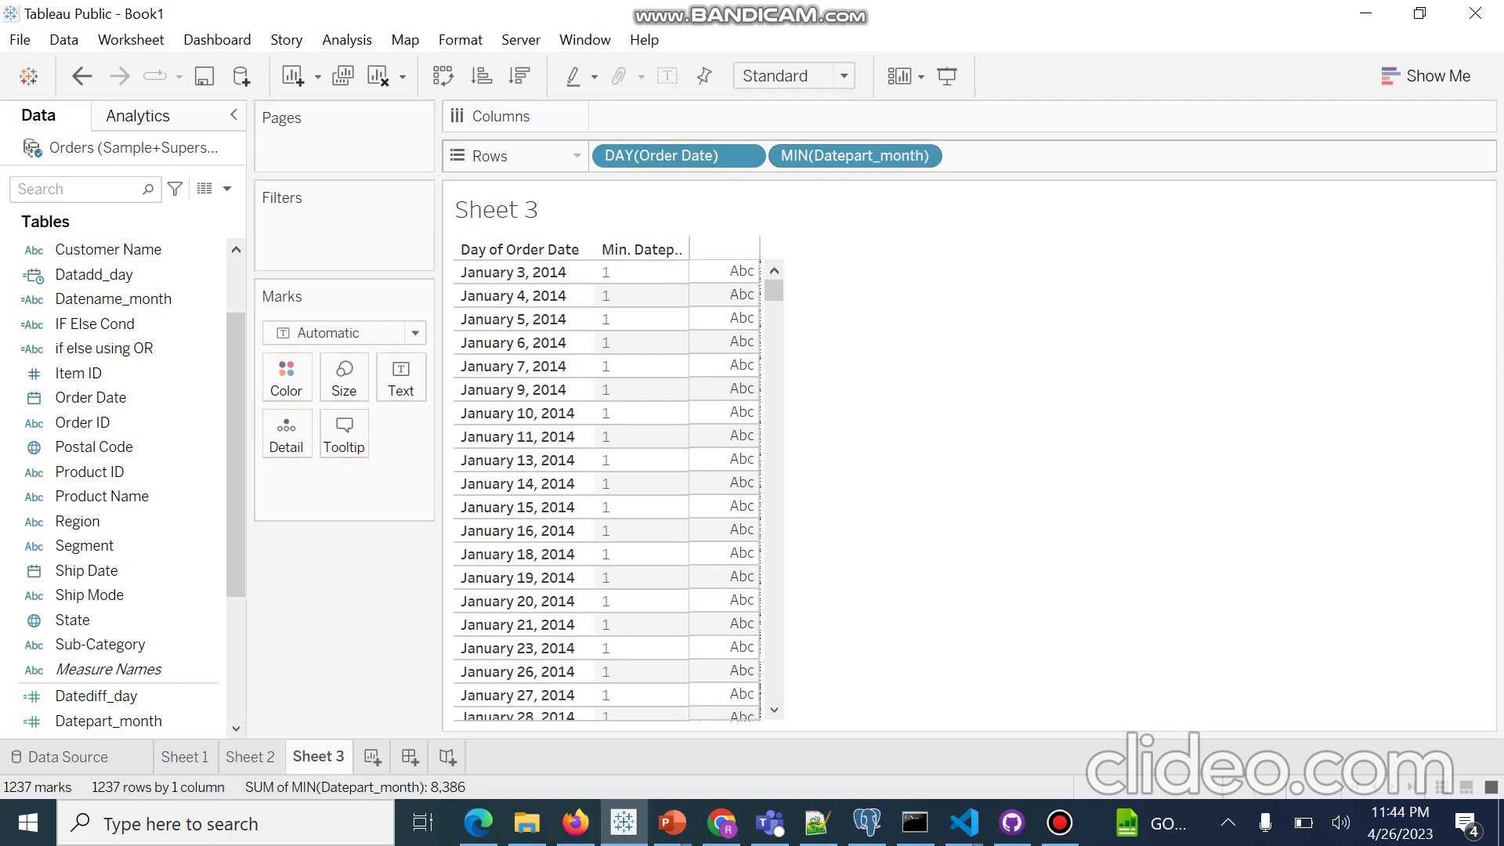
{"action": "key", "text": "ctrl+z"}
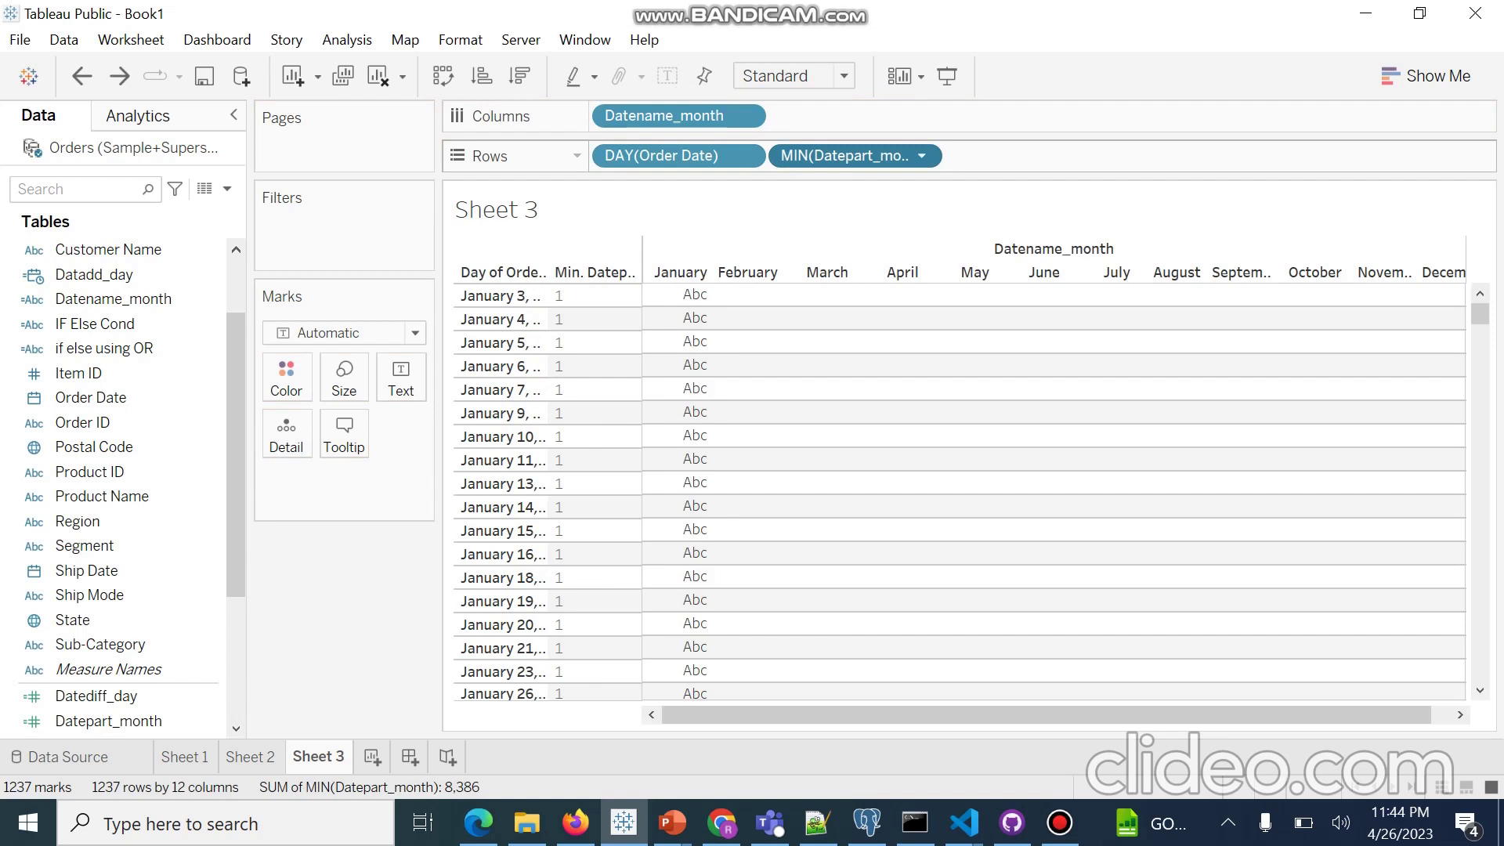
{"action": "left_click_drag", "start_coordinate": [850, 155], "coordinate": [901, 98]}
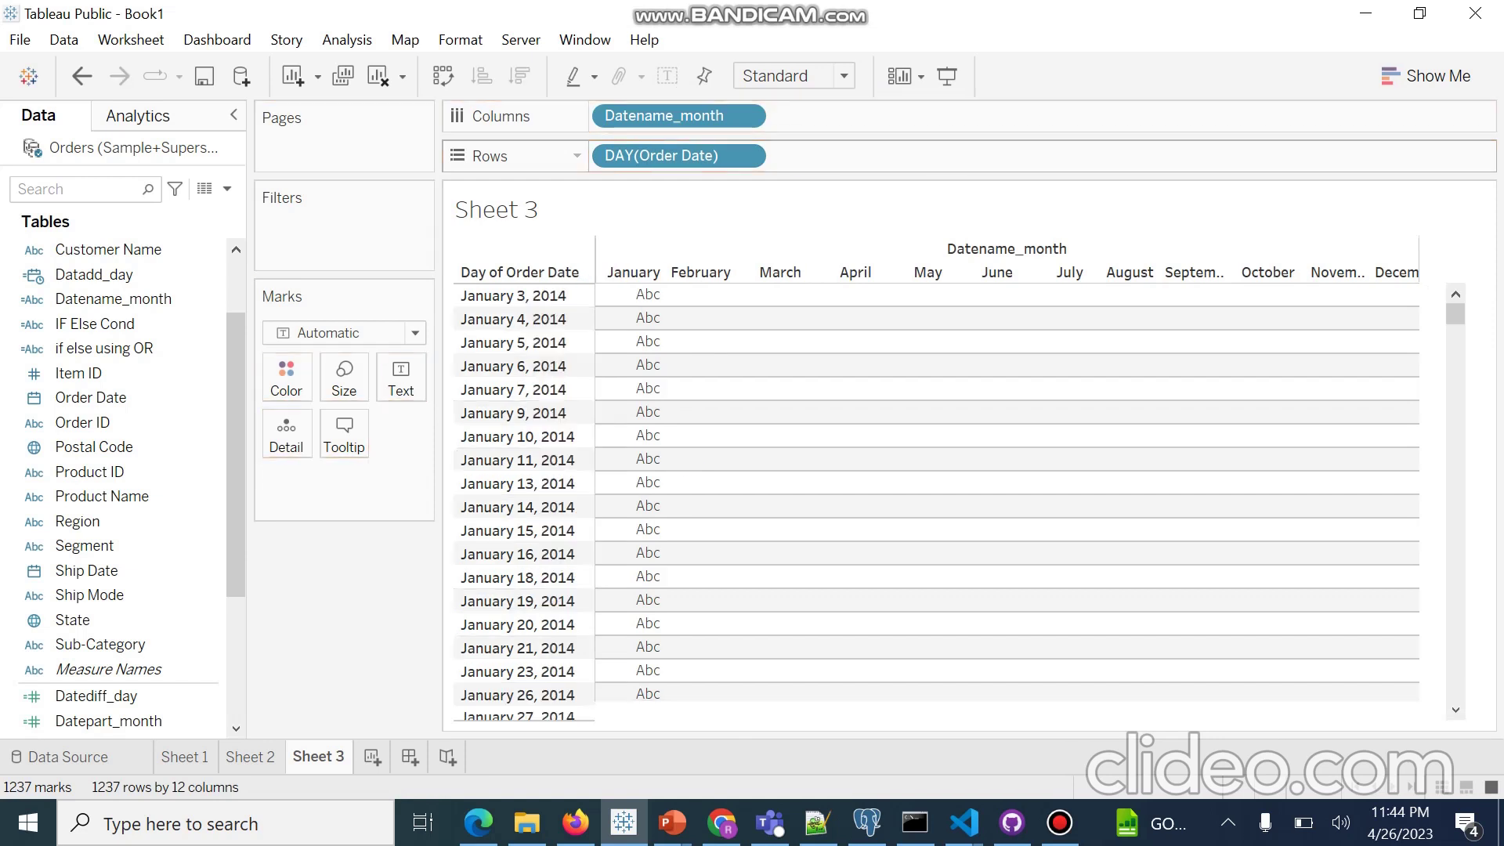
{"action": "left_click_drag", "start_coordinate": [665, 116], "coordinate": [850, 156]}
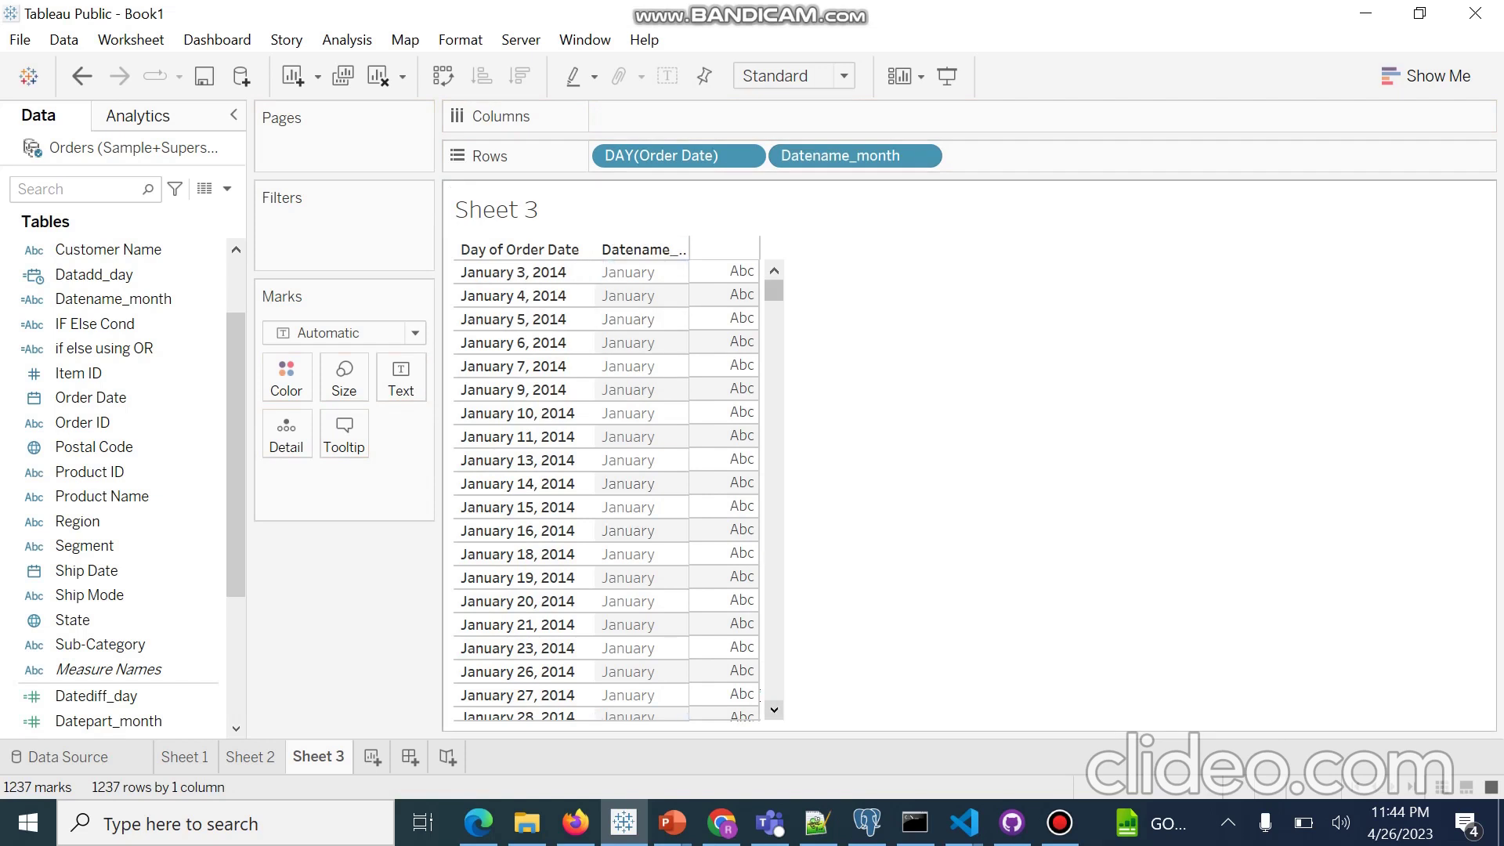
{"action": "left_click", "coordinate": [773, 710]}
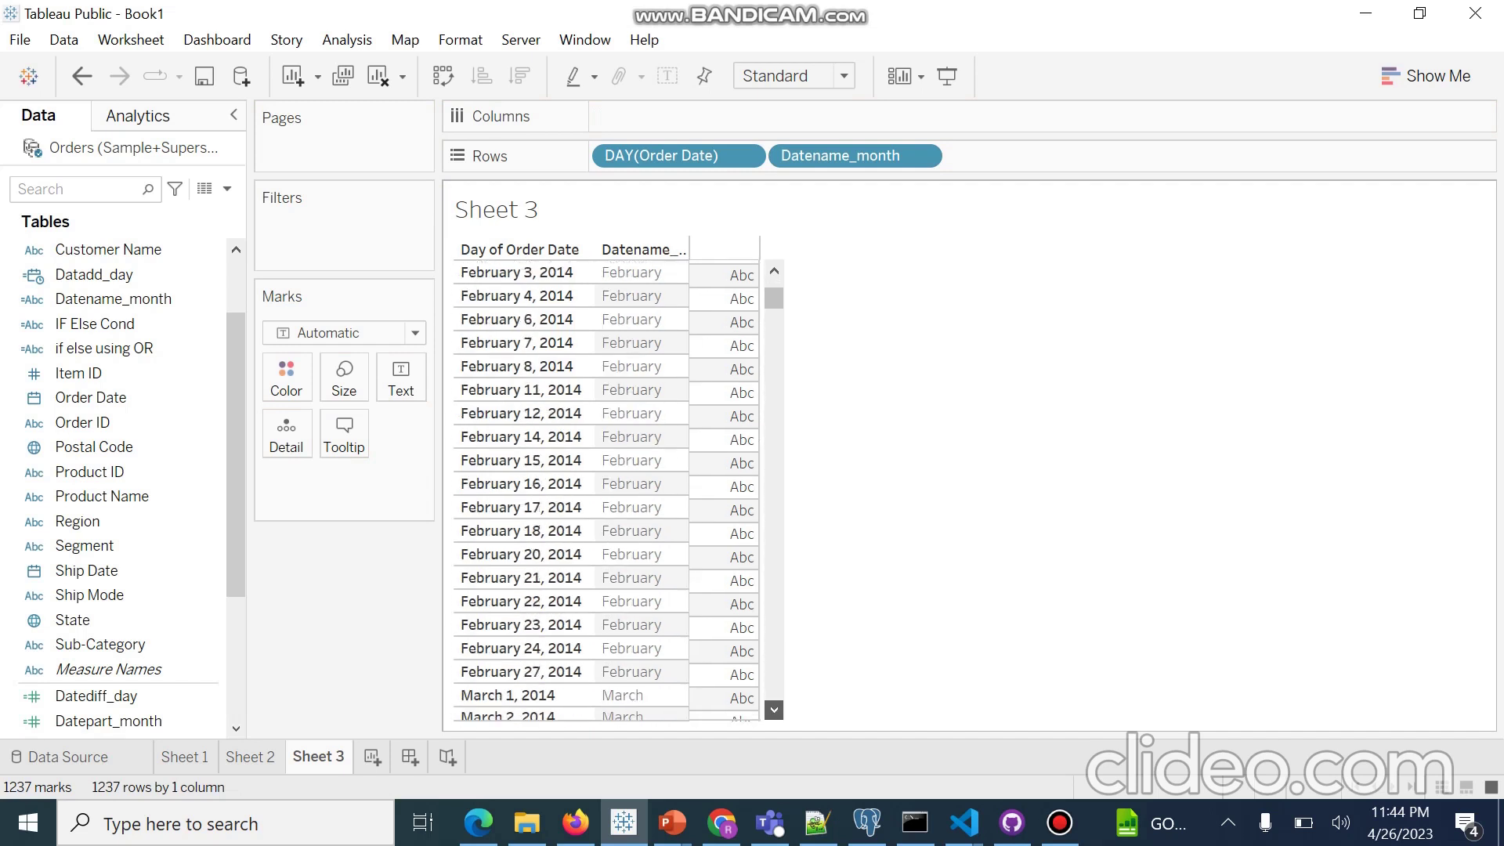
{"action": "left_click", "coordinate": [773, 710]}
{"action": "left_click", "coordinate": [773, 710]}
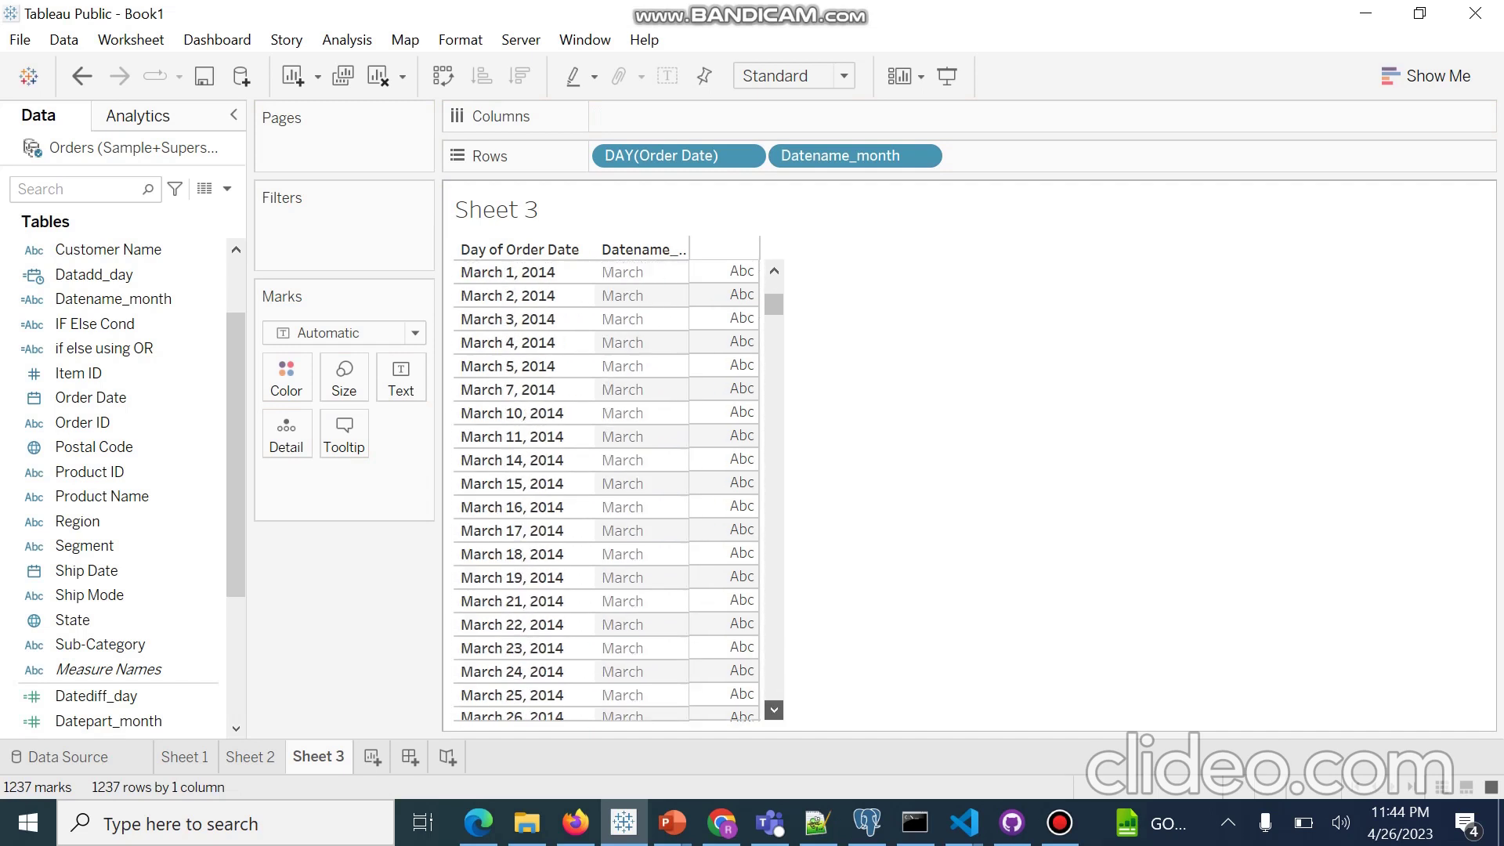
{"action": "left_click", "coordinate": [773, 710]}
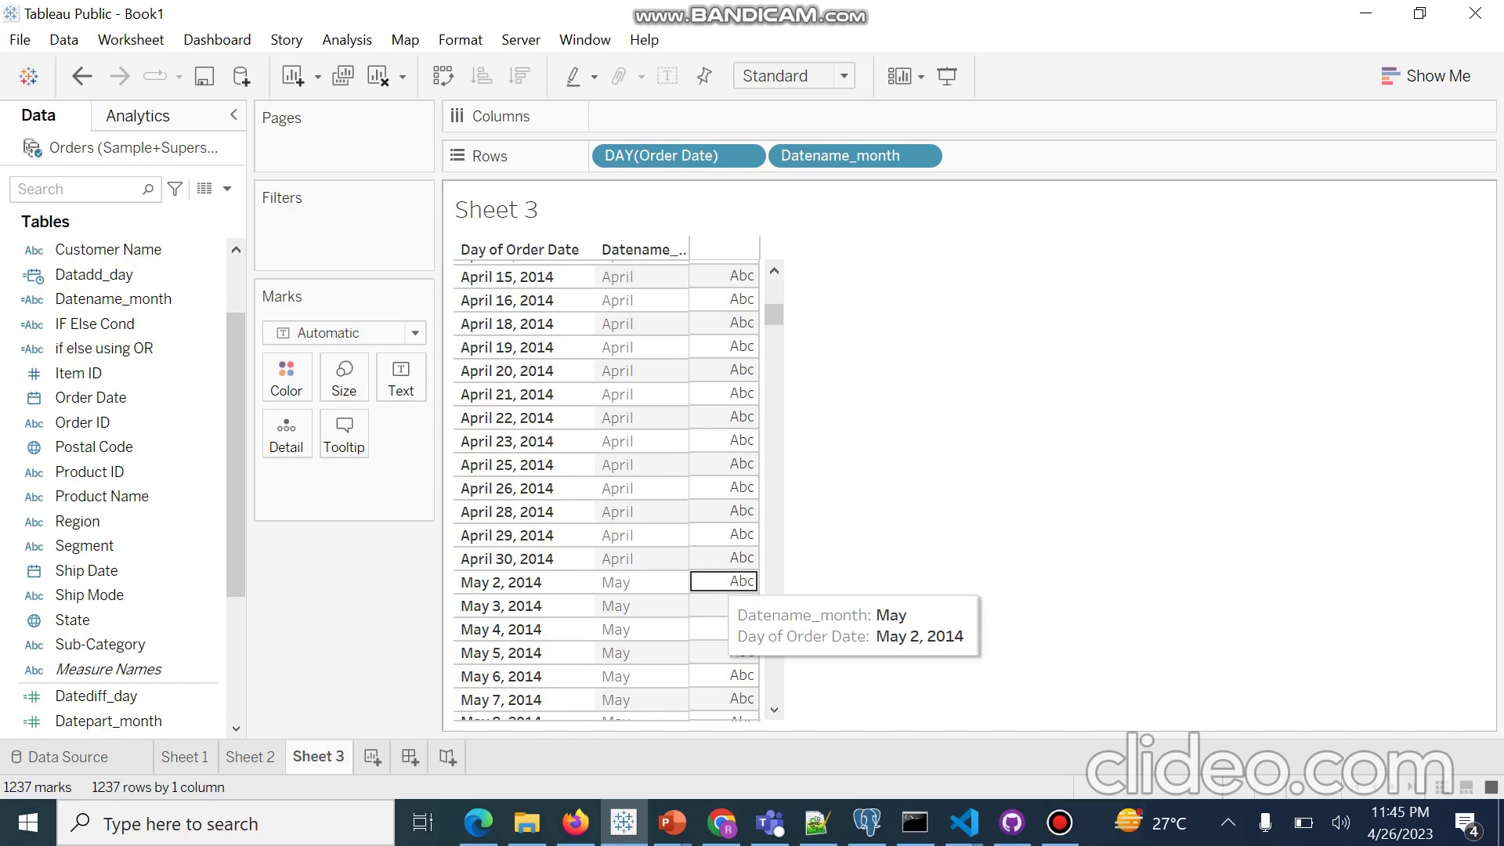
{"action": "mouse_move", "coordinate": [1060, 823]}
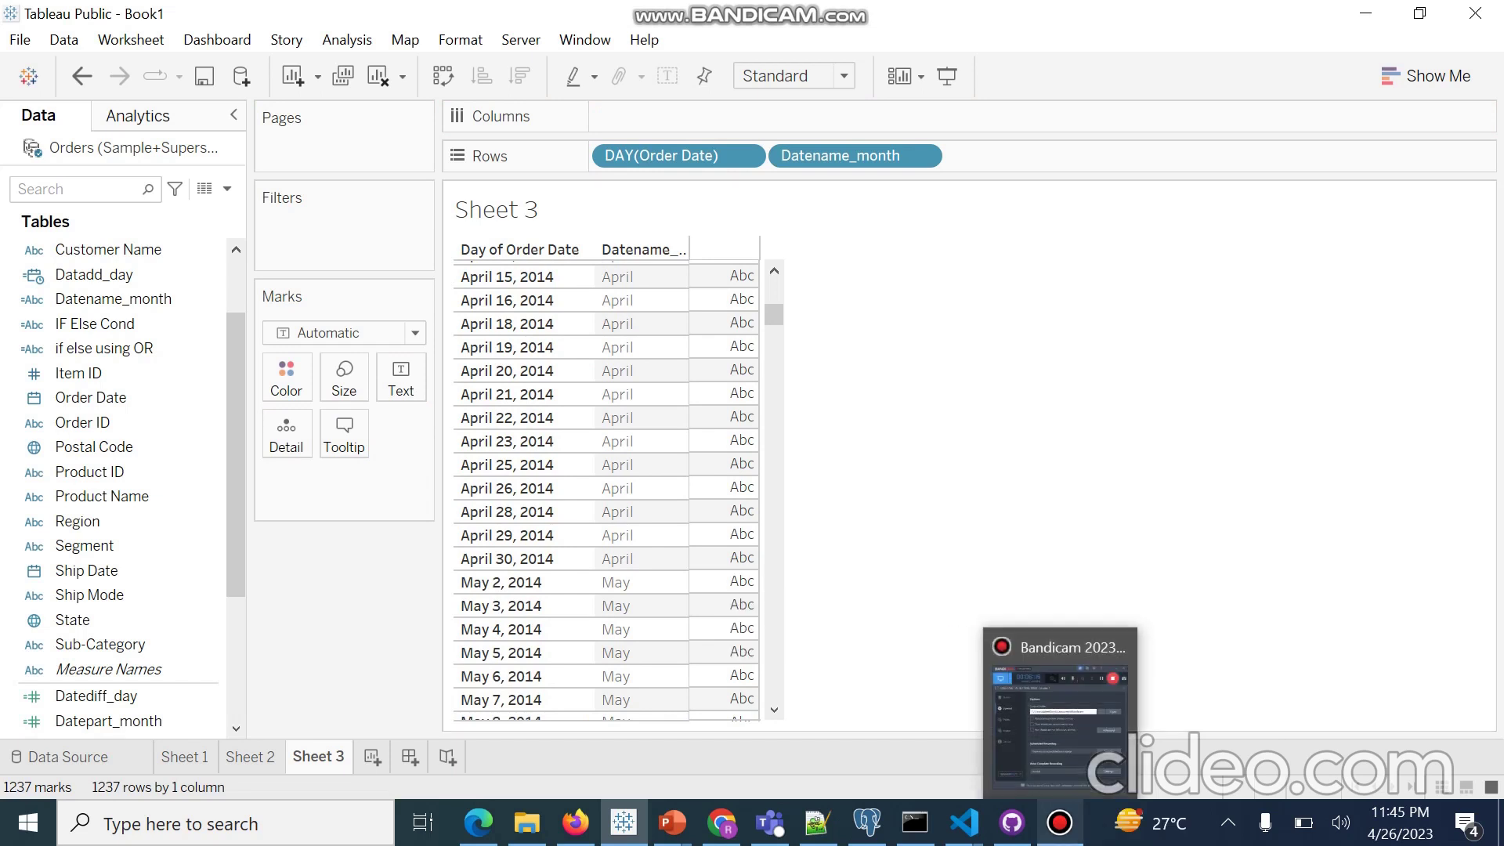